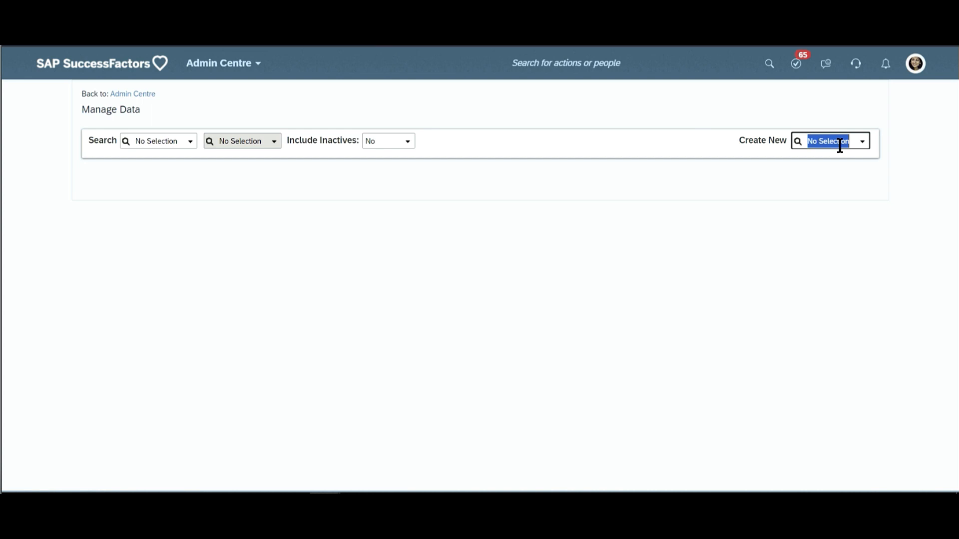
- Look through the object types matching "time" that can be created in Manage Data
text(time)
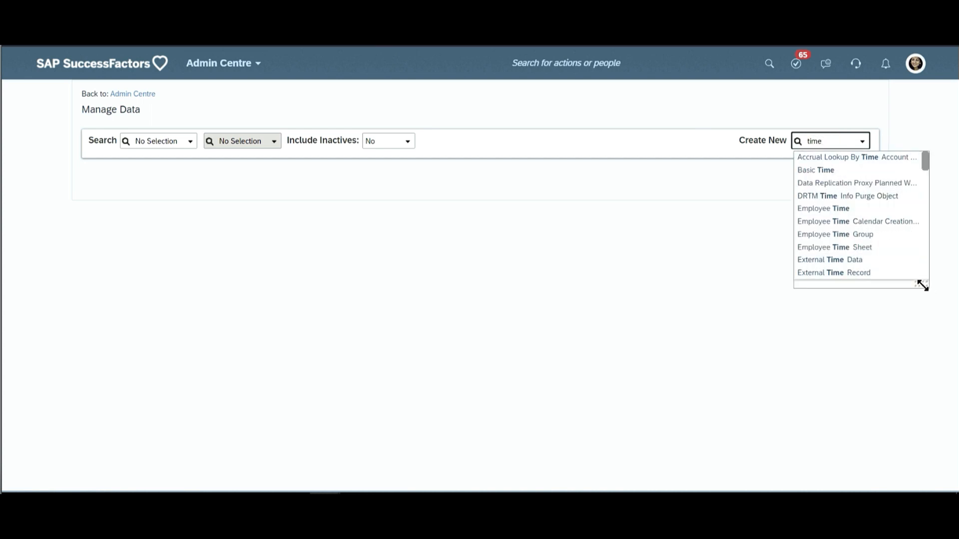
drag(922, 285, 938, 482)
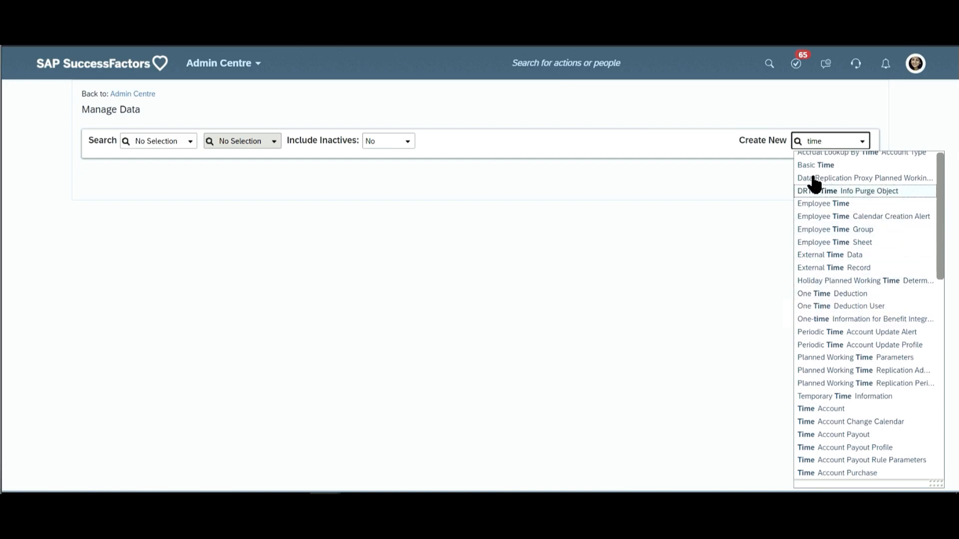
scroll(874, 194, down, 3)
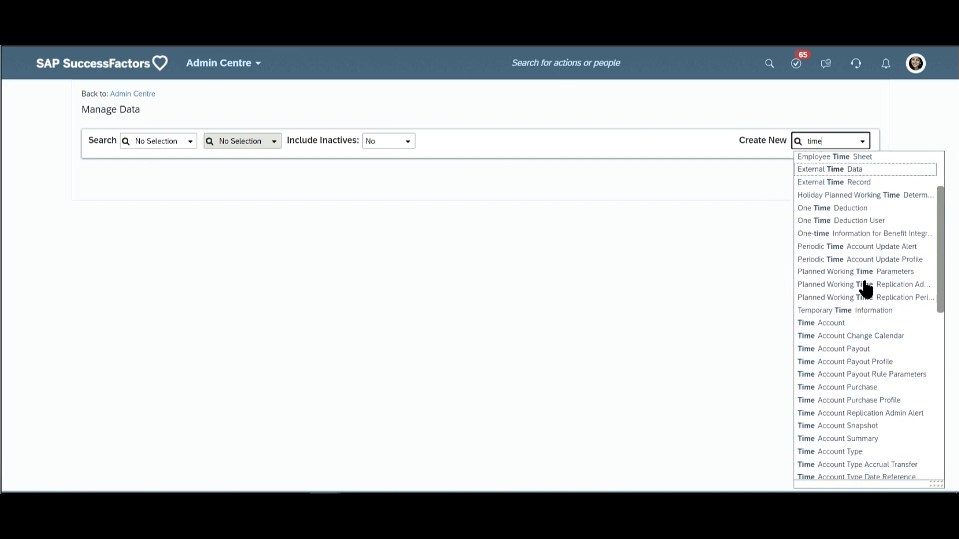
scroll(866, 287, down, 1)
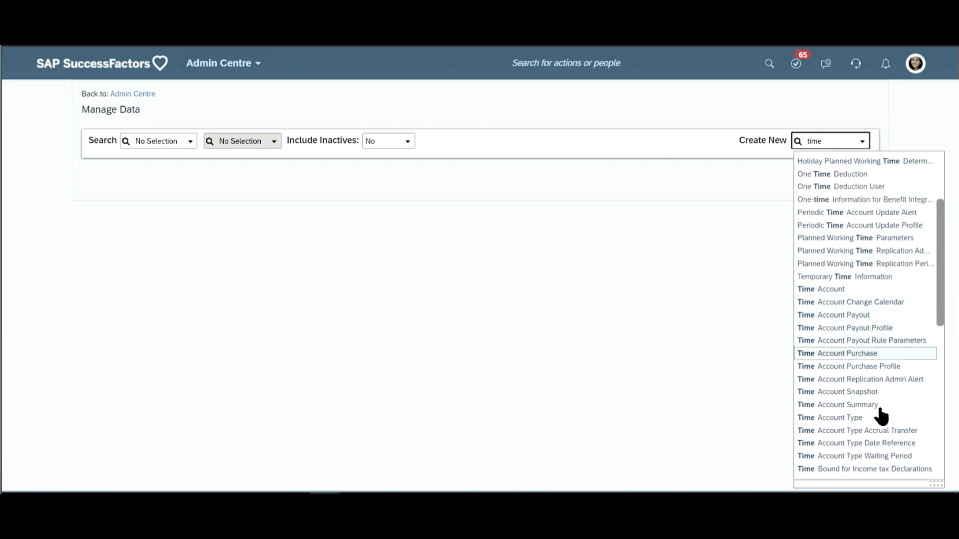
scroll(859, 420, down, 1)
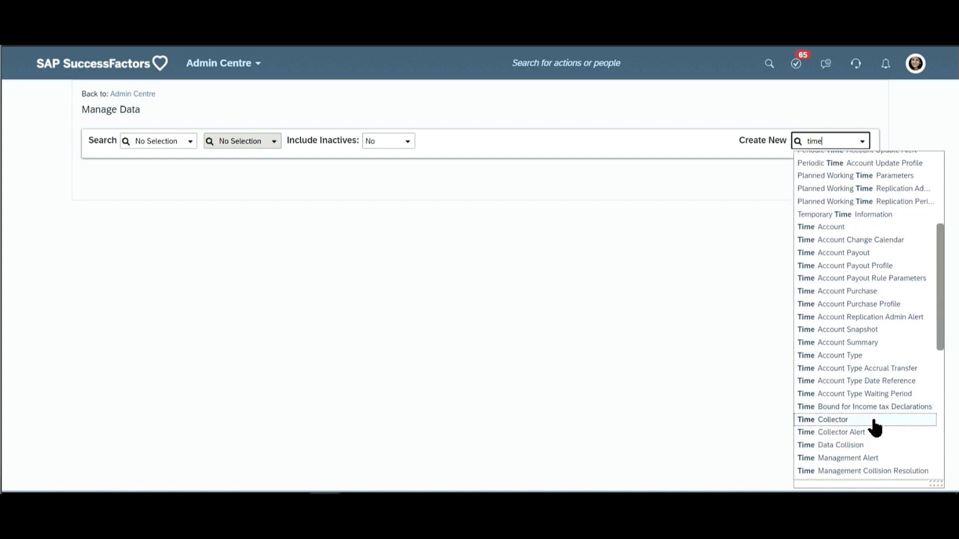
scroll(868, 422, down, 2)
scroll(874, 399, up, 4)
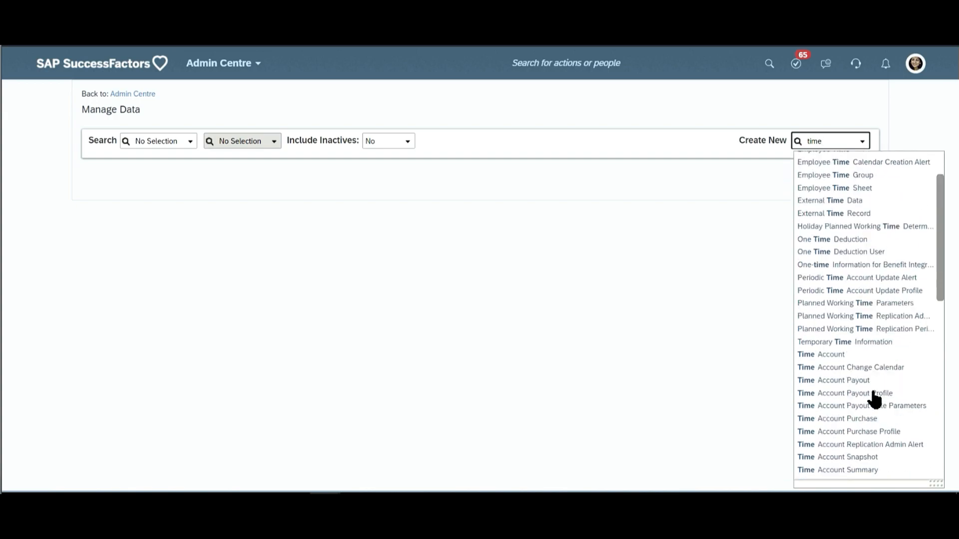
scroll(873, 400, up, 1)
- Search the creatable object types for "work sche" to check the work schedule objects
double_click(819, 141)
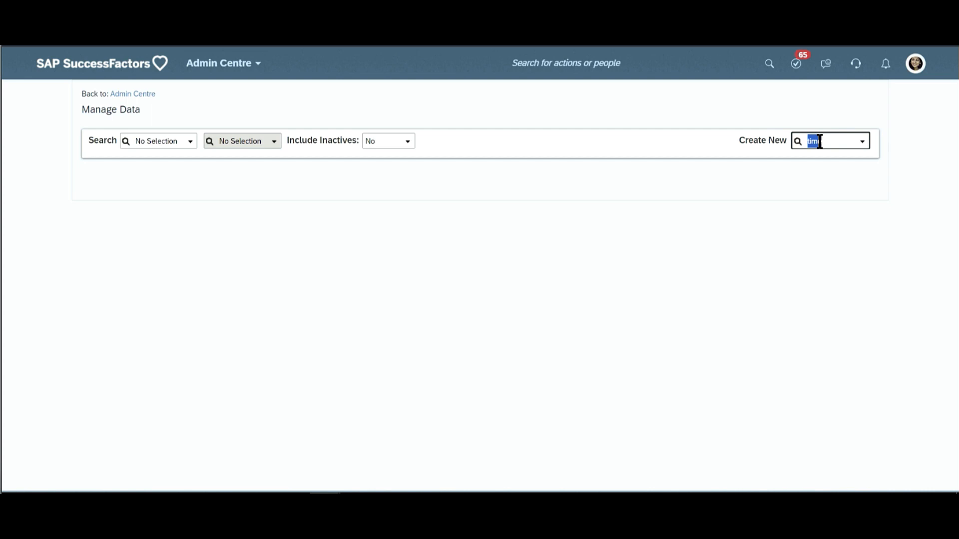
text(work)
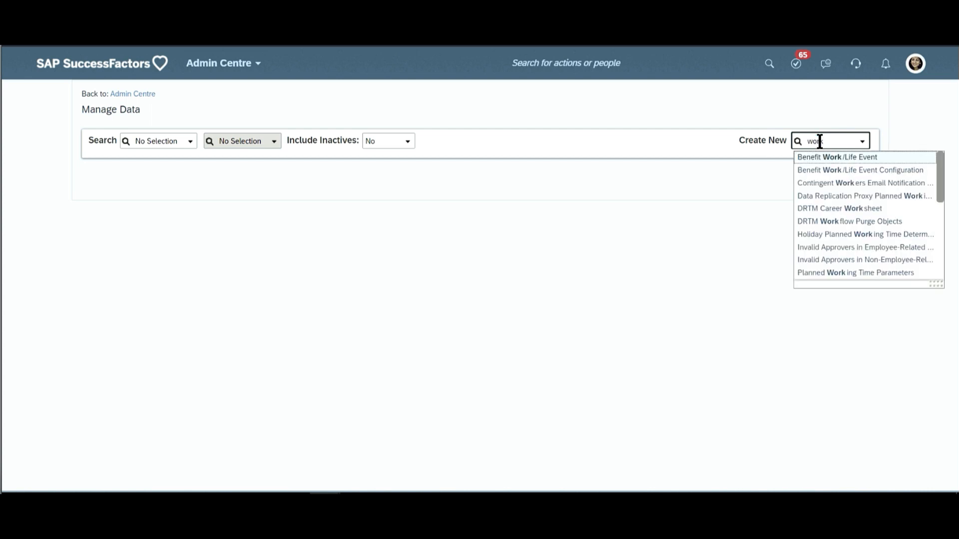
text(sche)
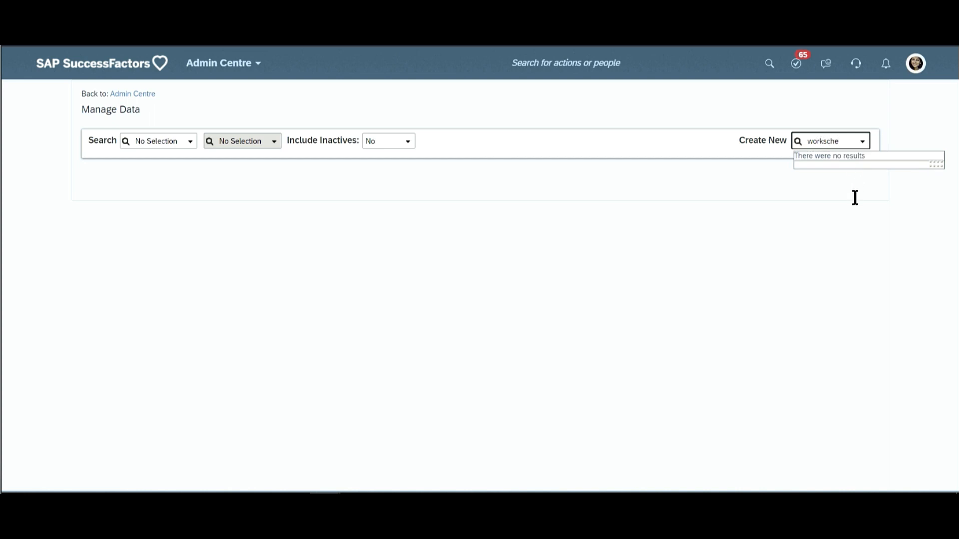
key(BackSpace)
key(BackSpace)
key(BackSpace)
key(BackSpace)
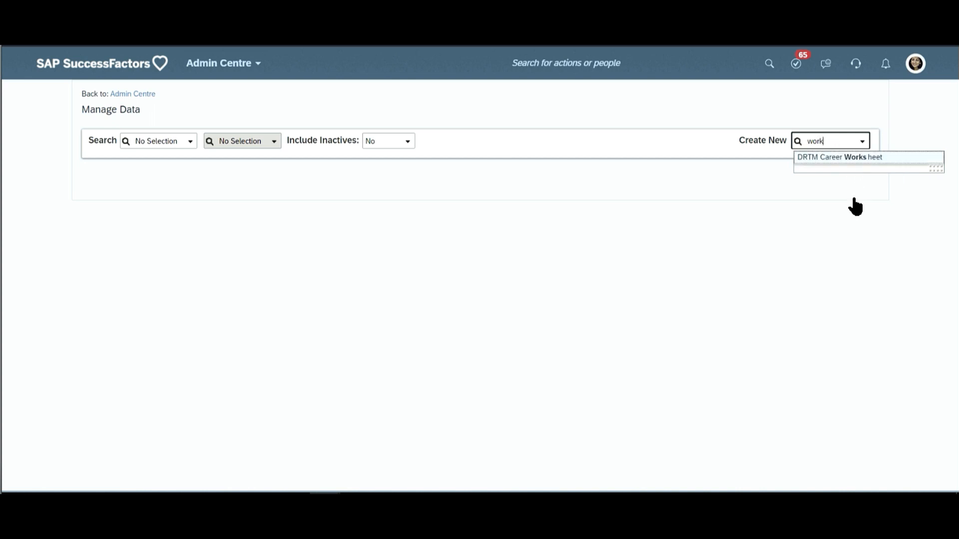
text(sche)
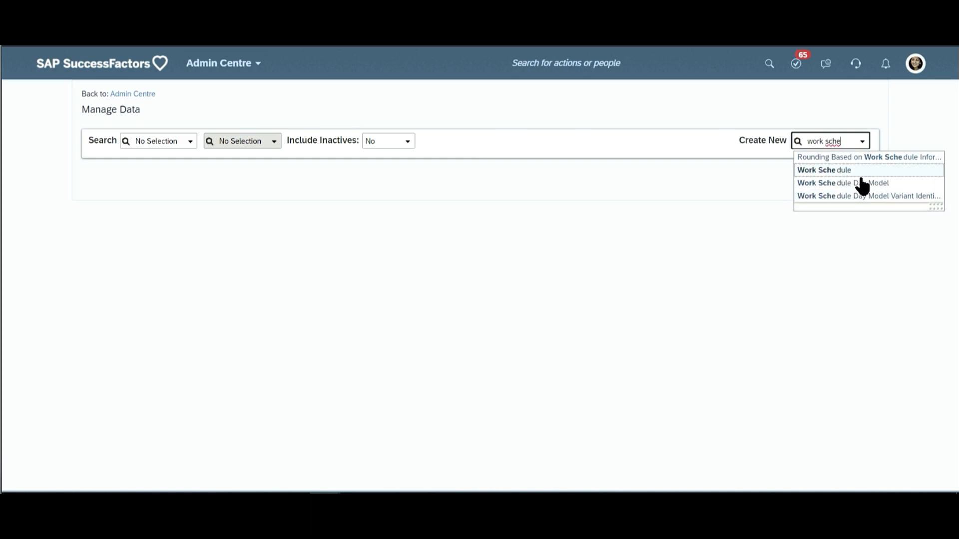
triple_click(824, 142)
- Find the time off structures admin action and open the Manage Time Off Structures page
click(600, 64)
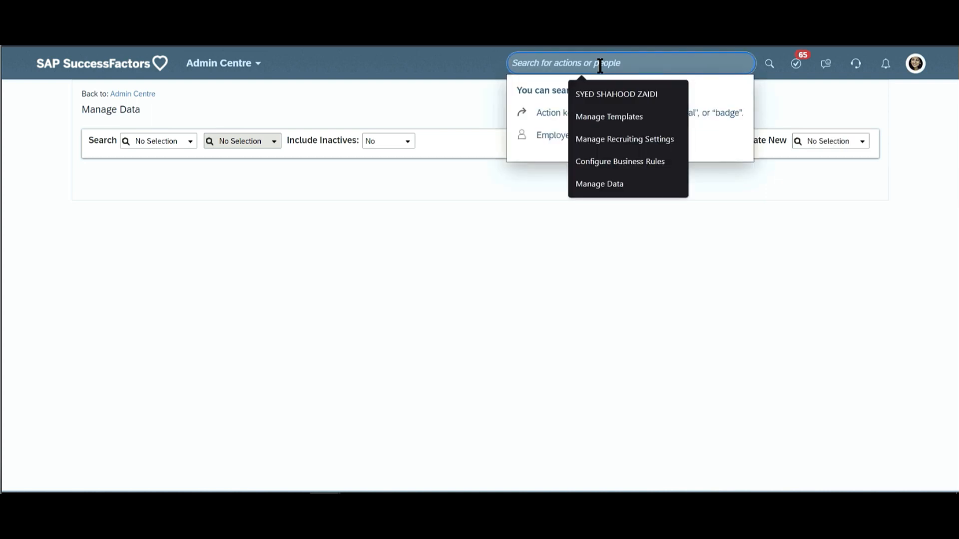
text(time off)
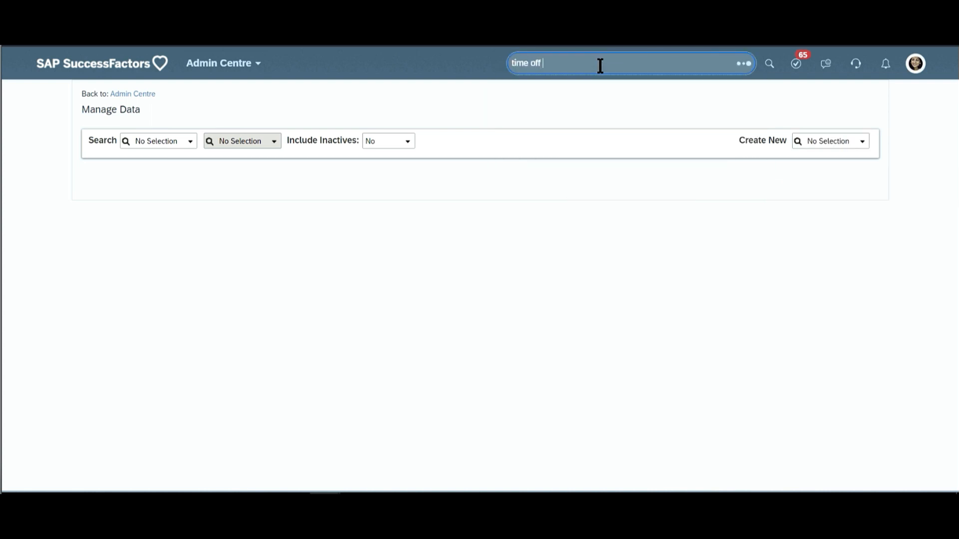
text( str)
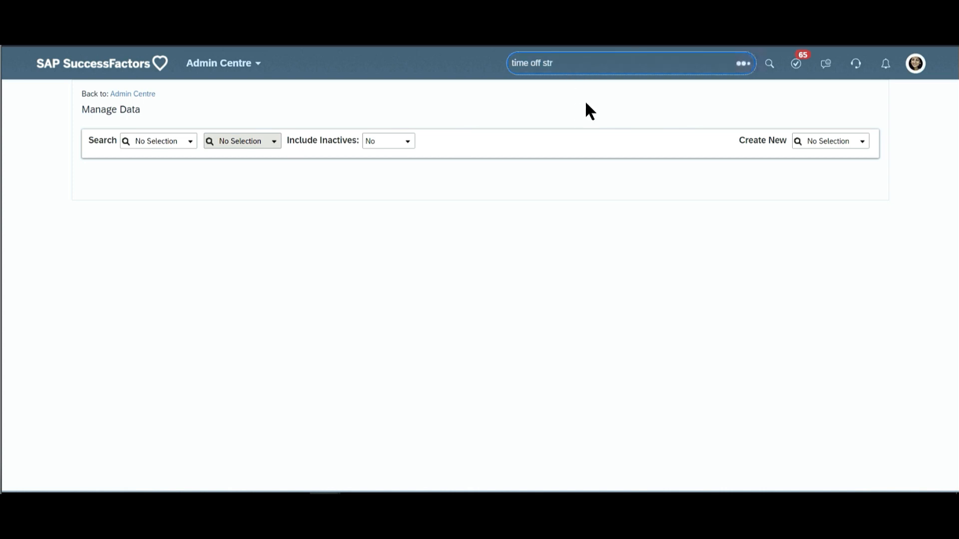
click(580, 120)
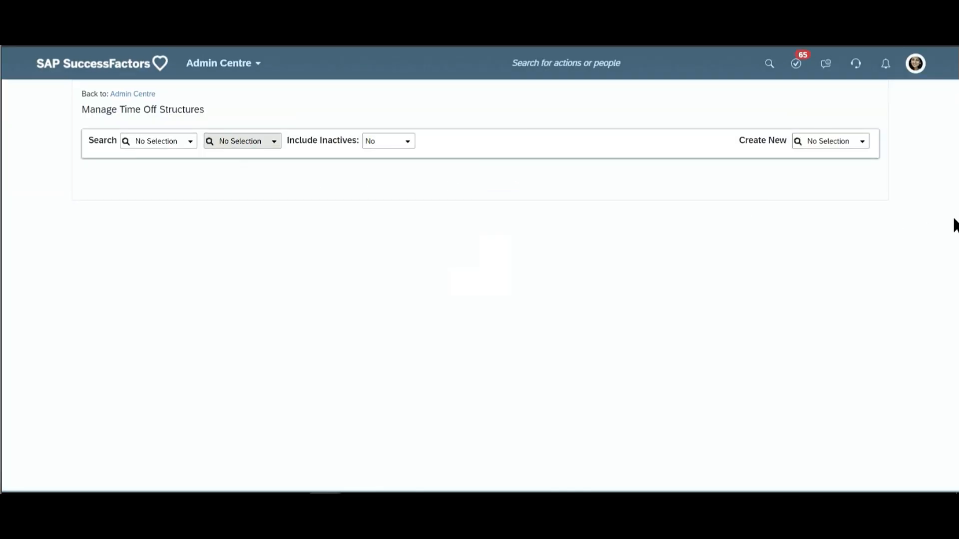
- Review the full list of object types that can be created under Manage Time Off Structures
click(863, 141)
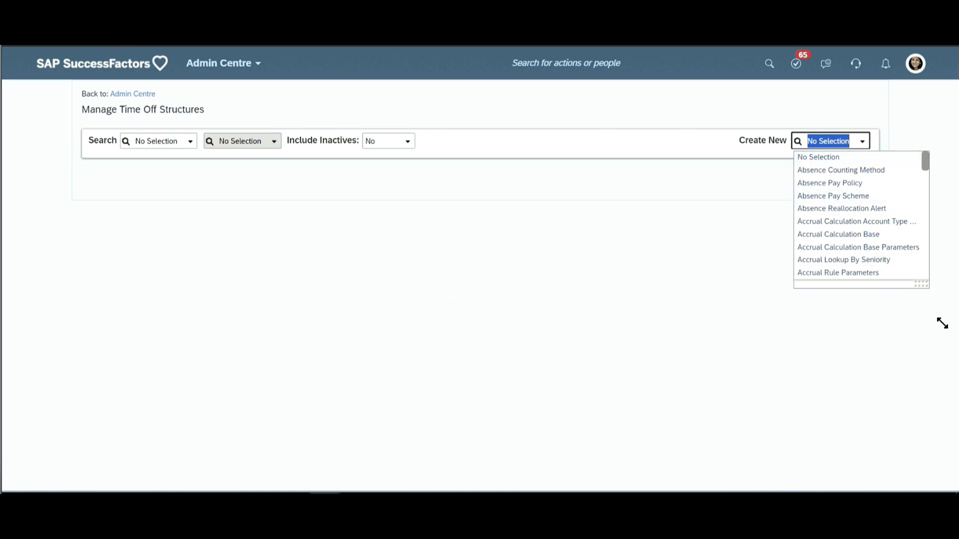
drag(942, 323, 951, 401)
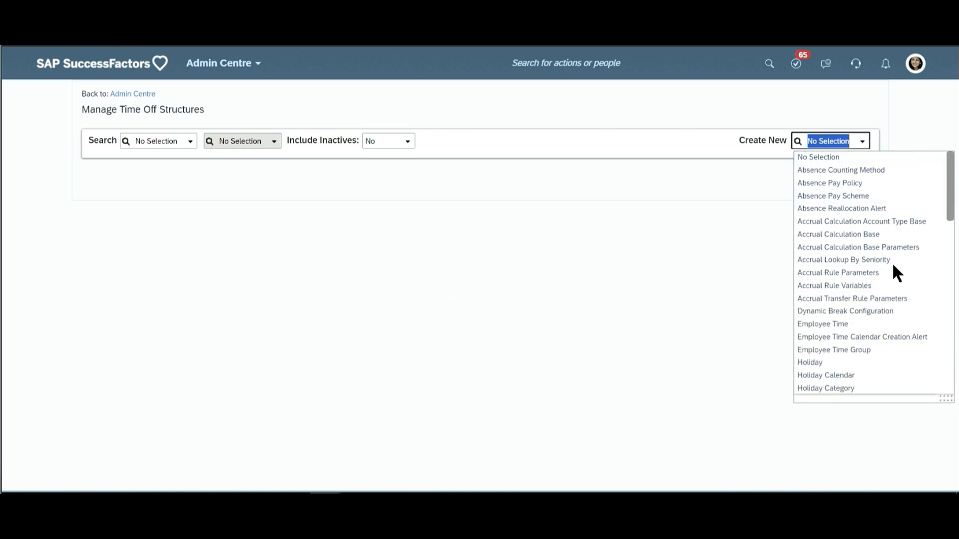
scroll(893, 266, down, 5)
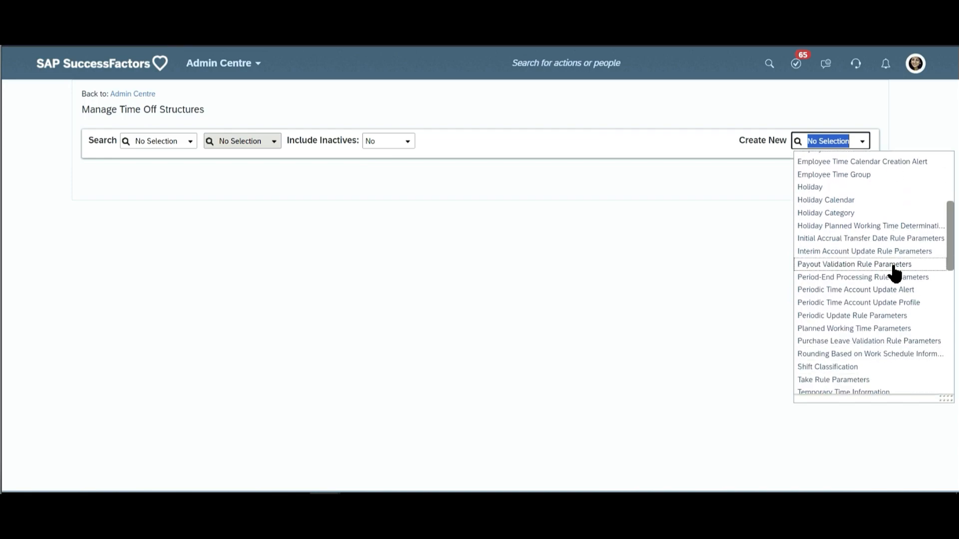
scroll(893, 272, down, 10)
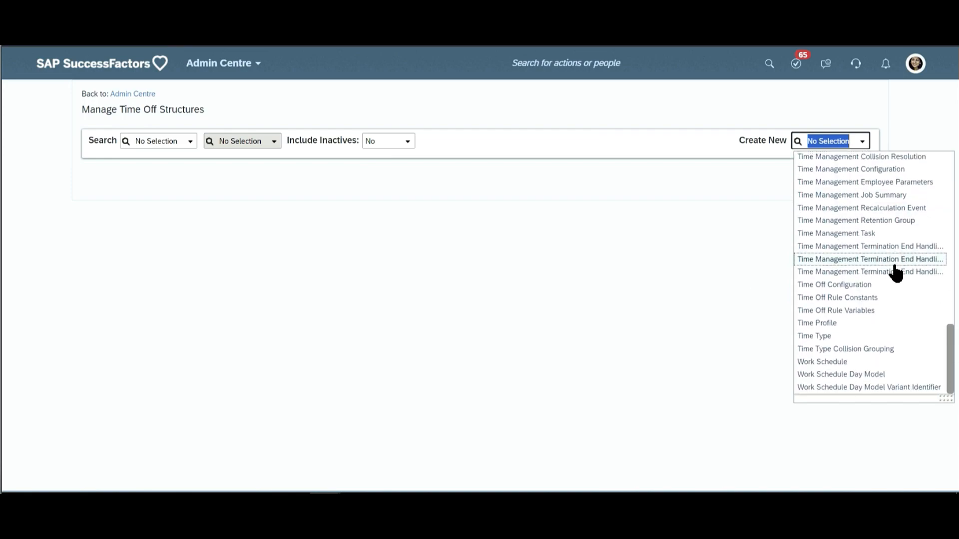
scroll(857, 270, up, 5)
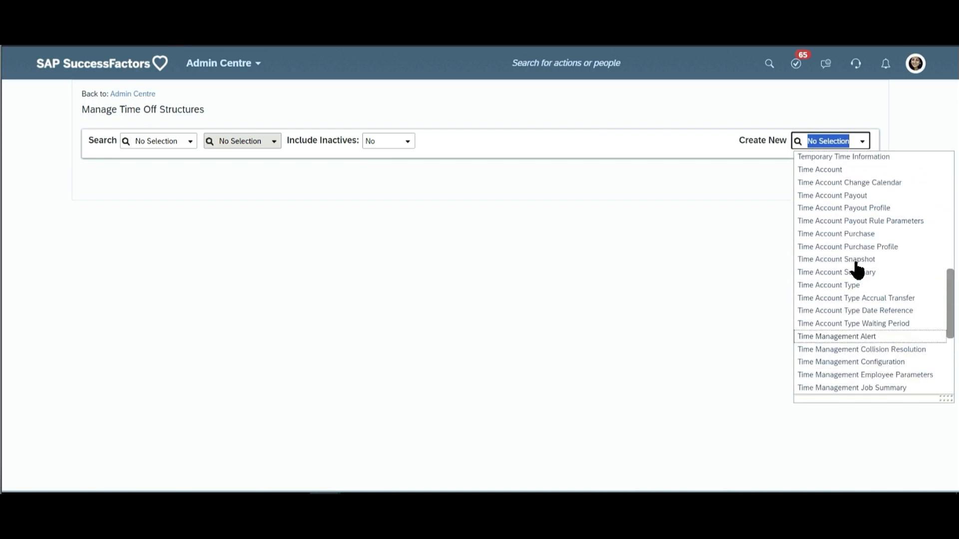
scroll(857, 270, up, 10)
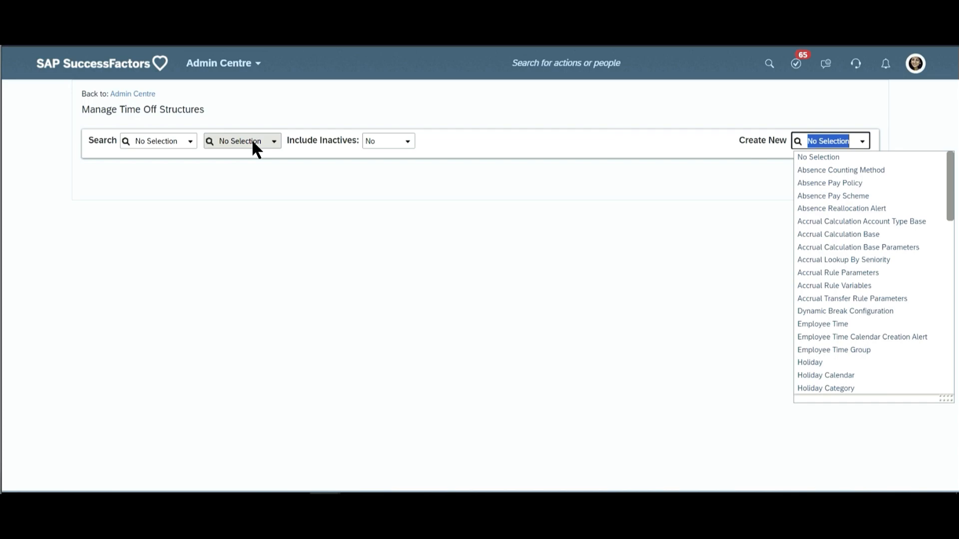
- Set the object type to search for to Holiday
click(171, 137)
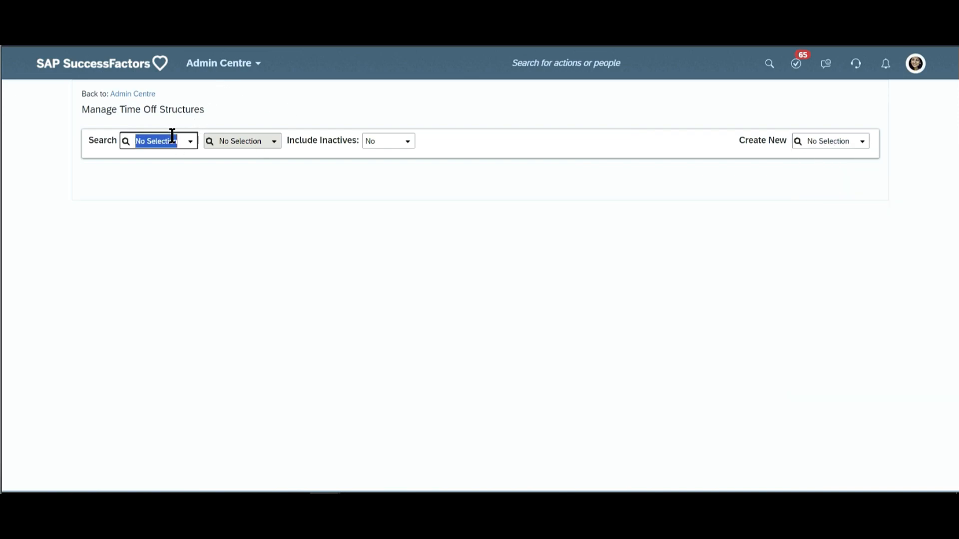
text(holiday)
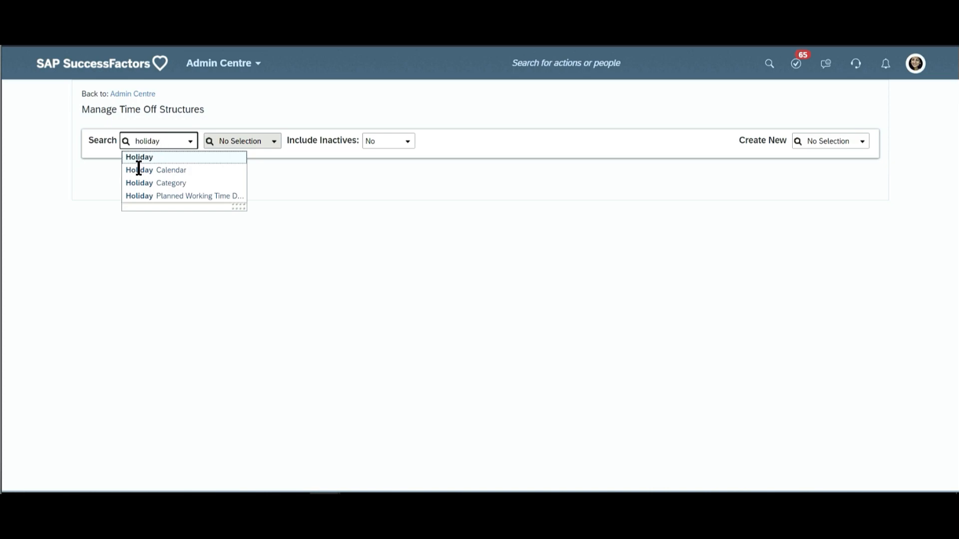
click(146, 157)
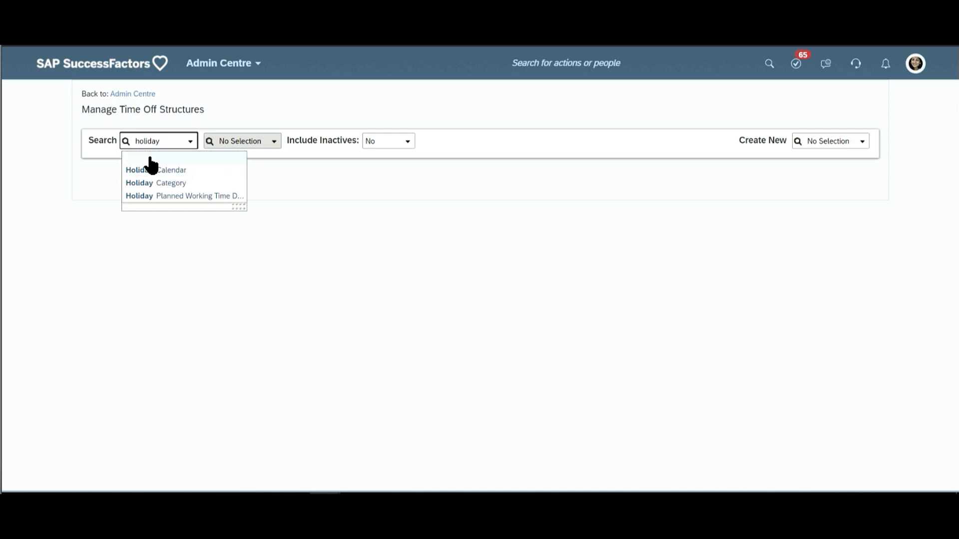
- Browse the existing holiday records and open the Carnaval (Carnaval) holiday
click(260, 143)
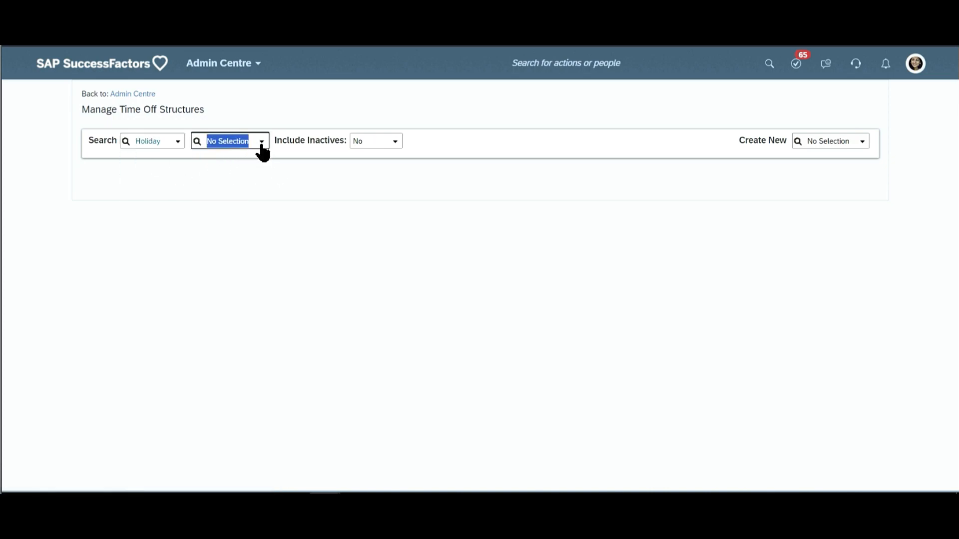
click(261, 143)
click(262, 143)
click(260, 141)
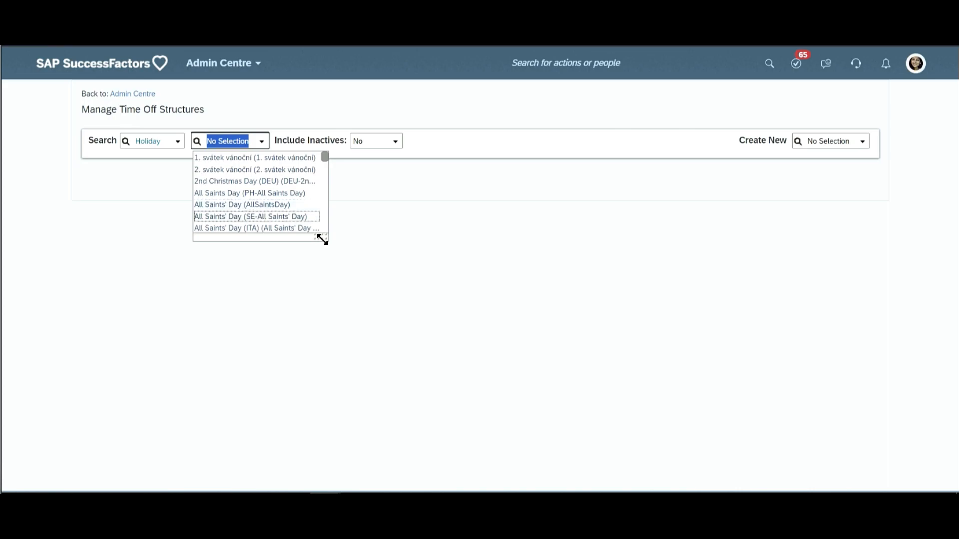
drag(323, 240, 663, 426)
scroll(430, 290, down, 3)
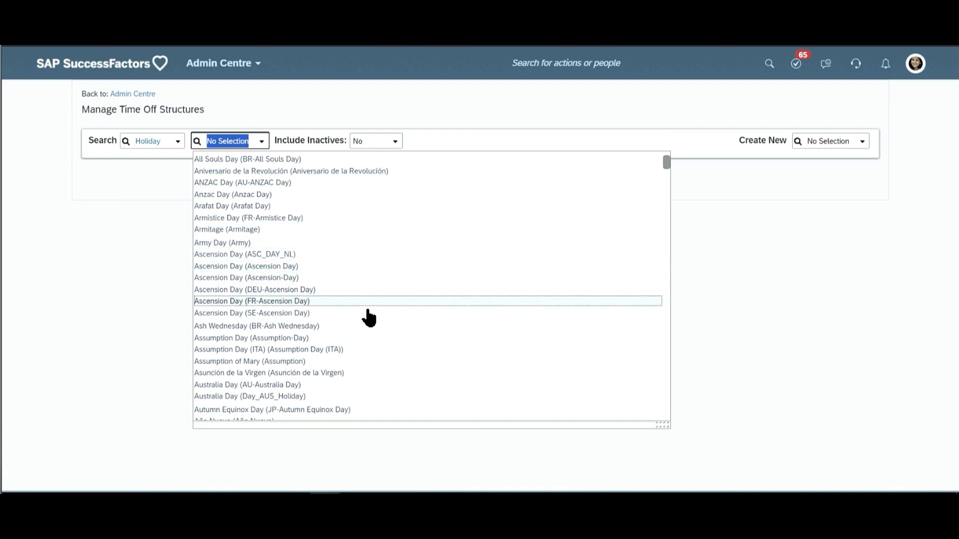
scroll(368, 316, down, 8)
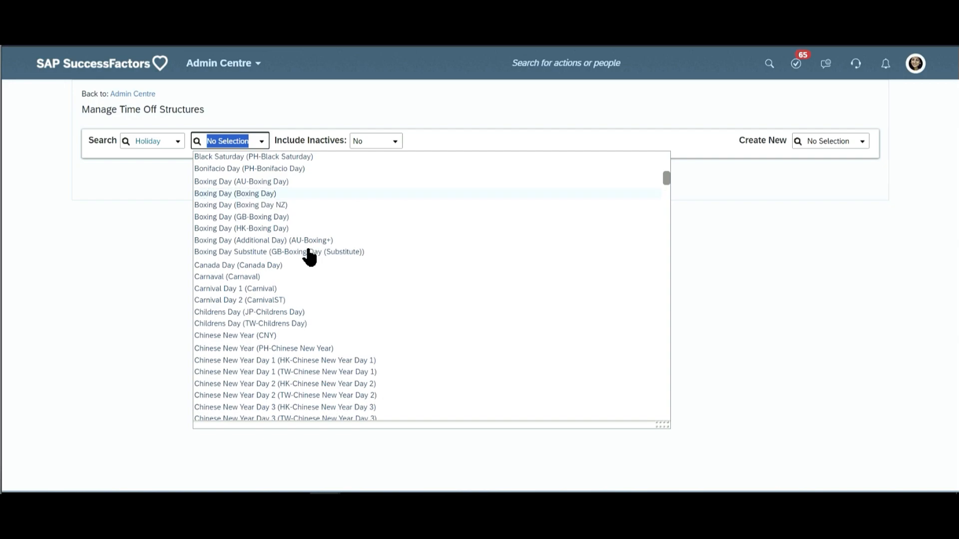
click(259, 278)
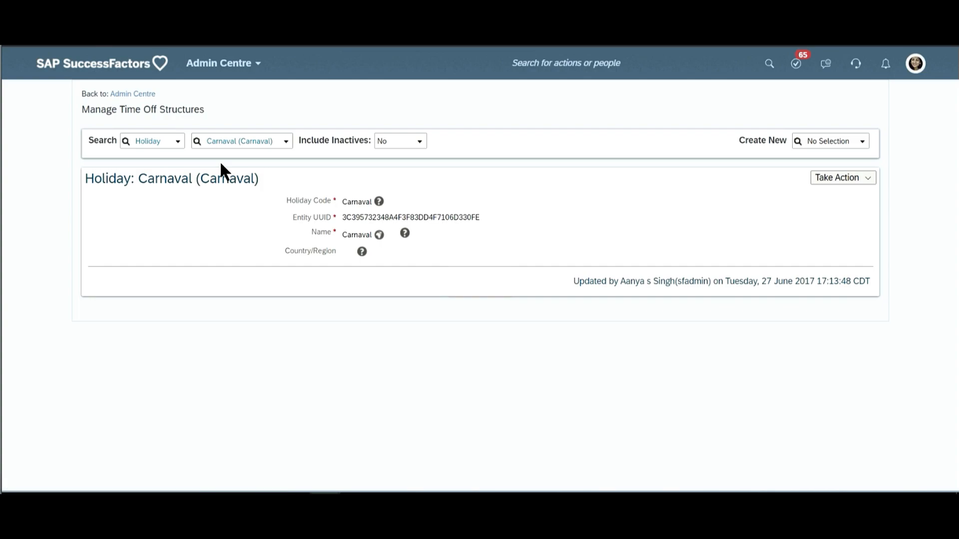
- Examine the Holiday Code and Country/Region fields of the Carnaval holiday record
double_click(317, 202)
double_click(306, 260)
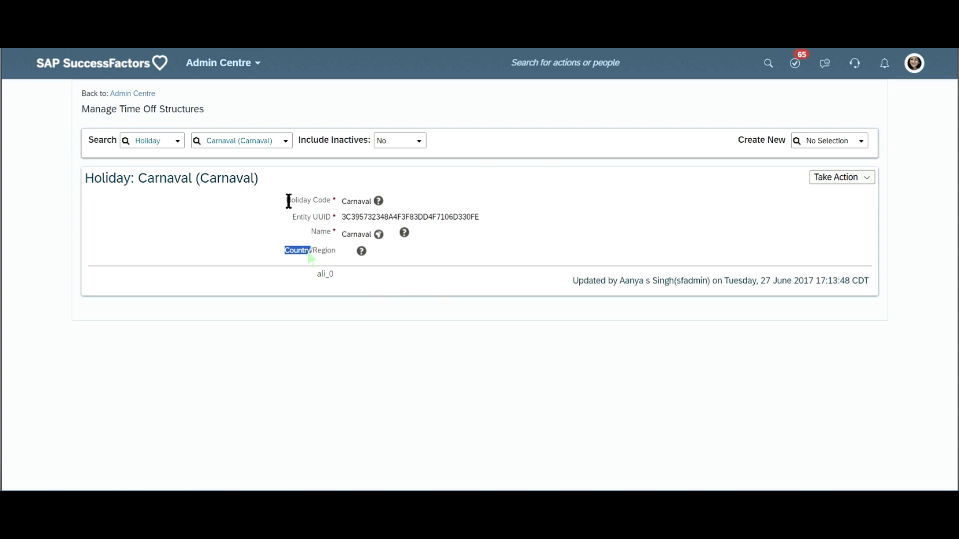
triple_click(307, 248)
click(660, 359)
- Switch the search to the Holiday Calendar object type and open the Holiday Calendar Pakistan record
click(161, 138)
text(holiday)
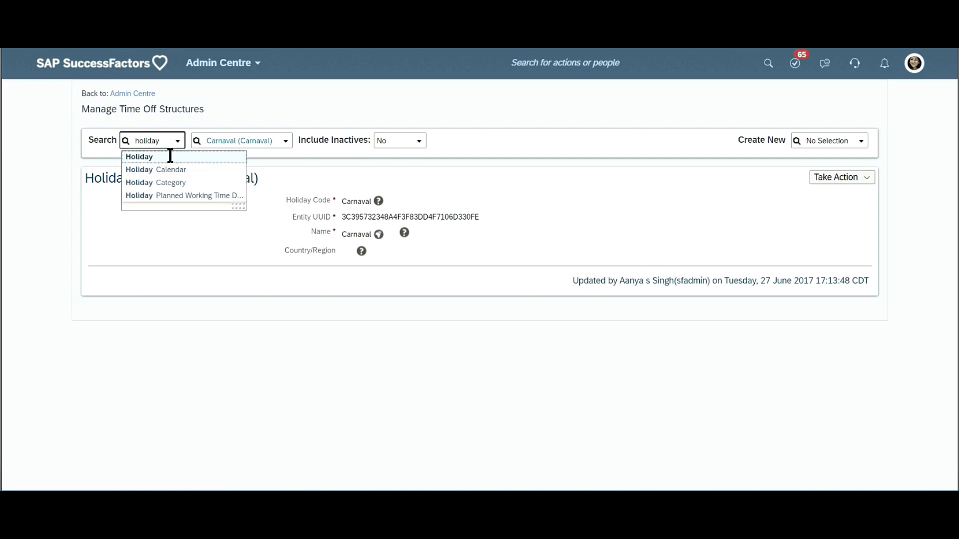
click(169, 170)
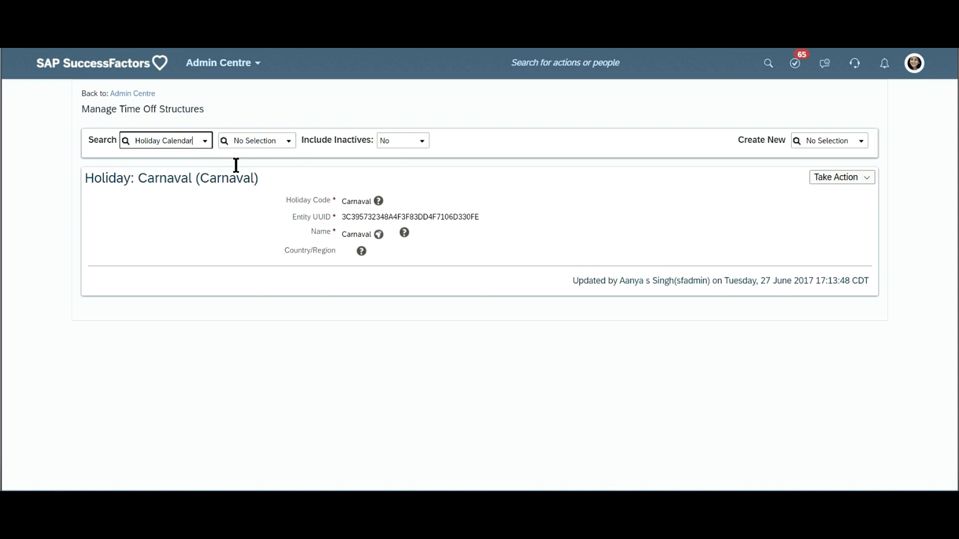
click(289, 144)
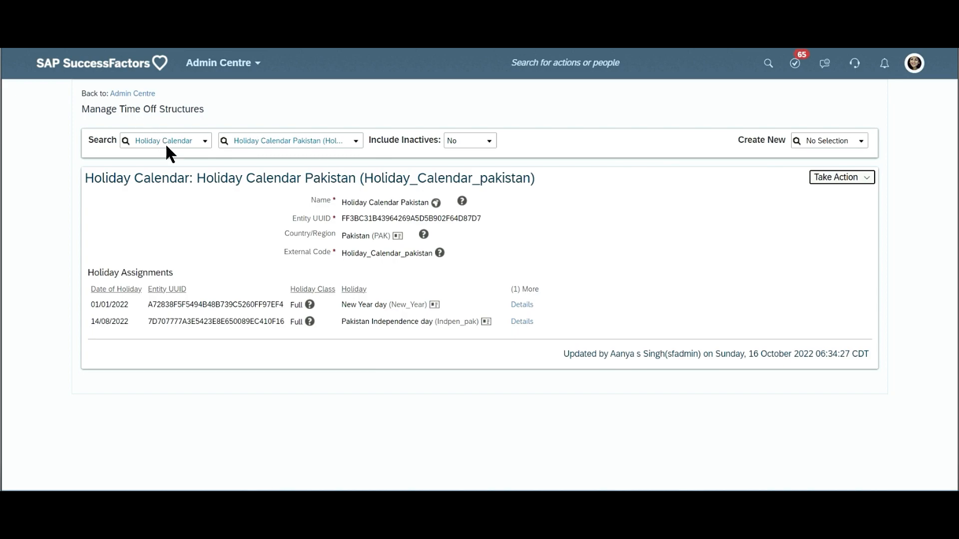
click(106, 137)
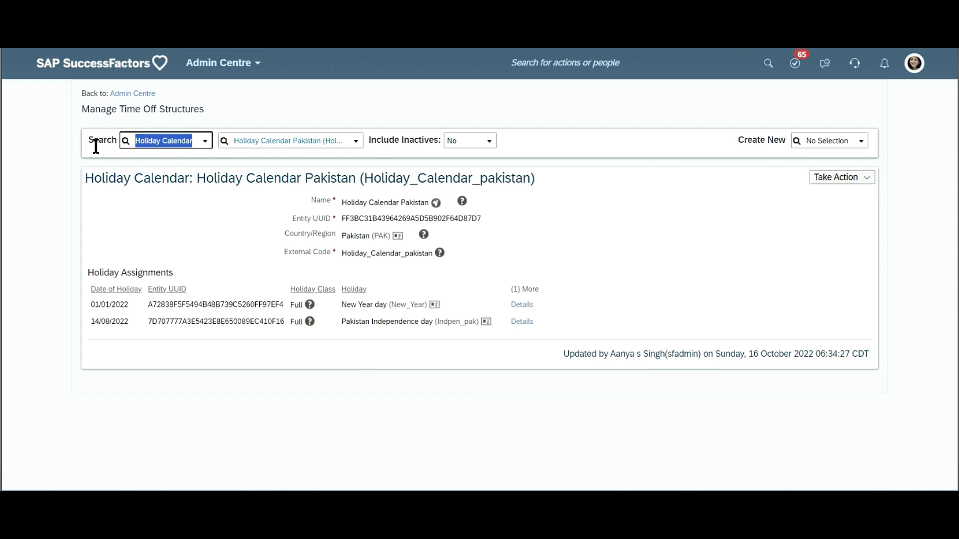
double_click(96, 142)
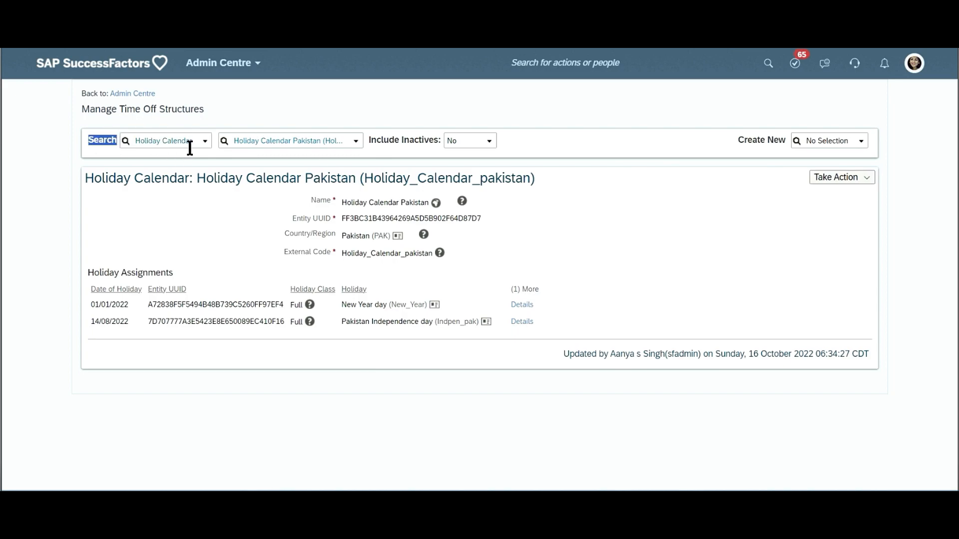
- Look through the list of existing holiday calendars and close it without choosing another one
click(349, 144)
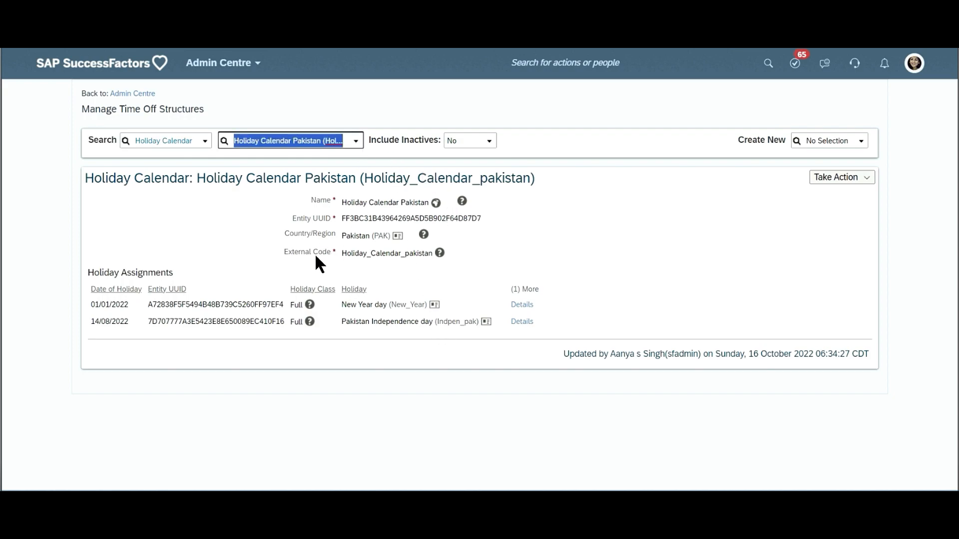
click(356, 142)
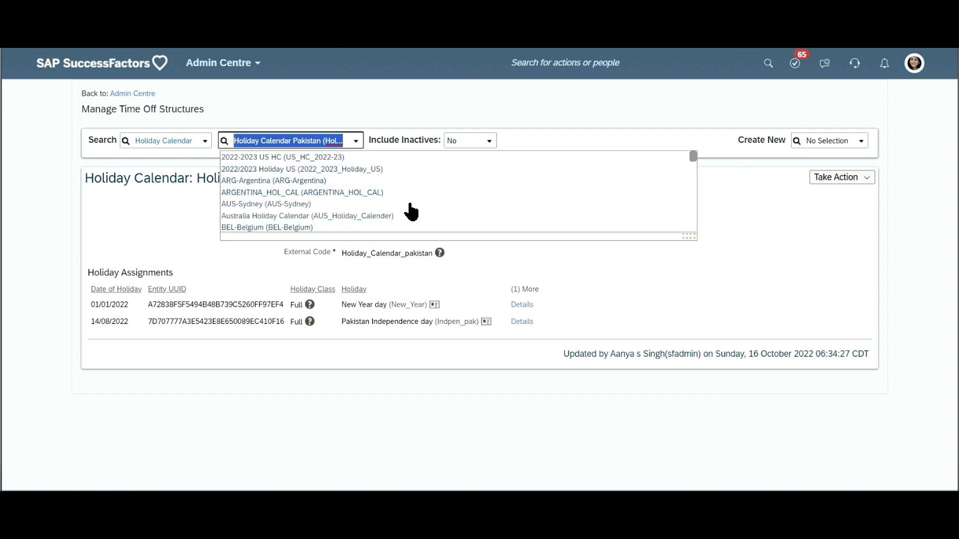
click(234, 266)
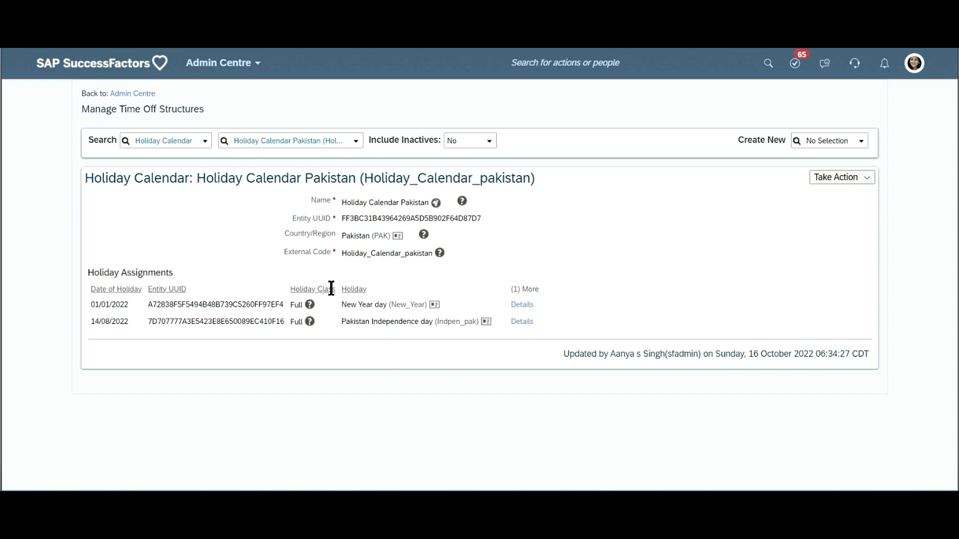
- Open the Holiday Calendar Pakistan record for correction and check the Holiday Class of the New Year day assignment
click(862, 178)
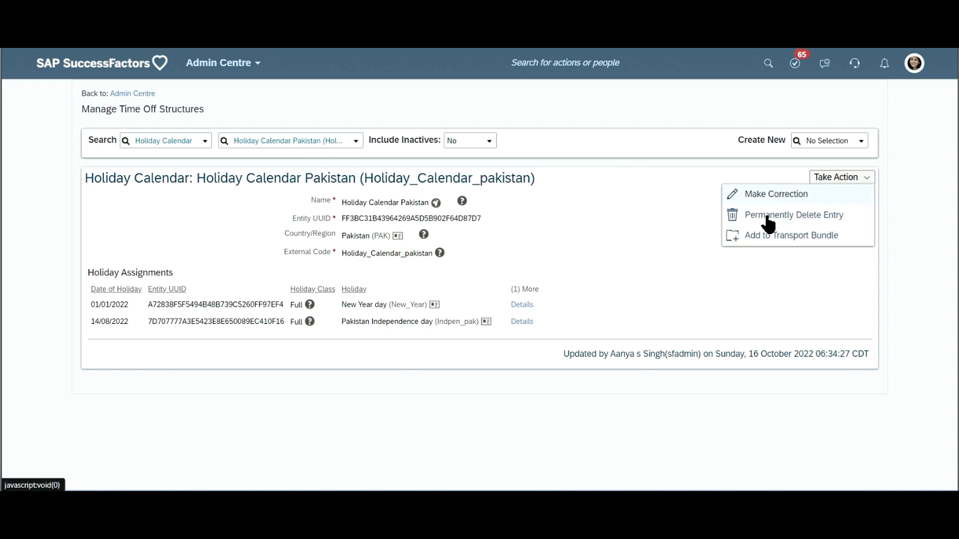
click(768, 199)
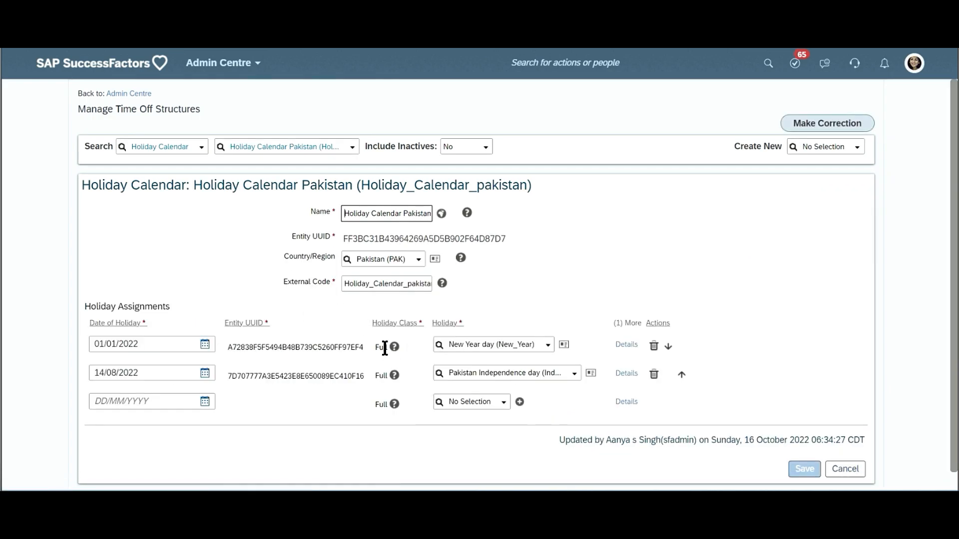
double_click(382, 347)
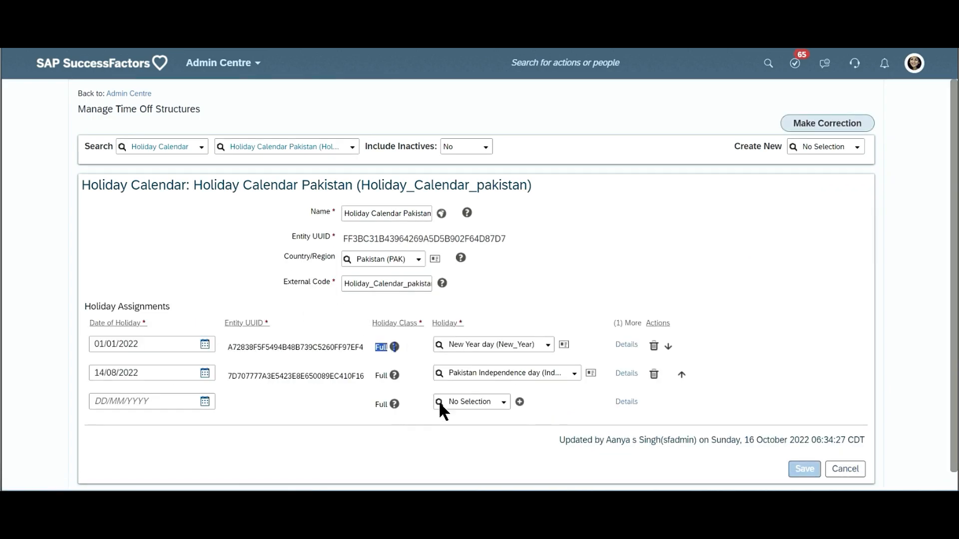
- Open the details of the New Year day assignment, examine the Holiday Category options, and close the details
click(628, 344)
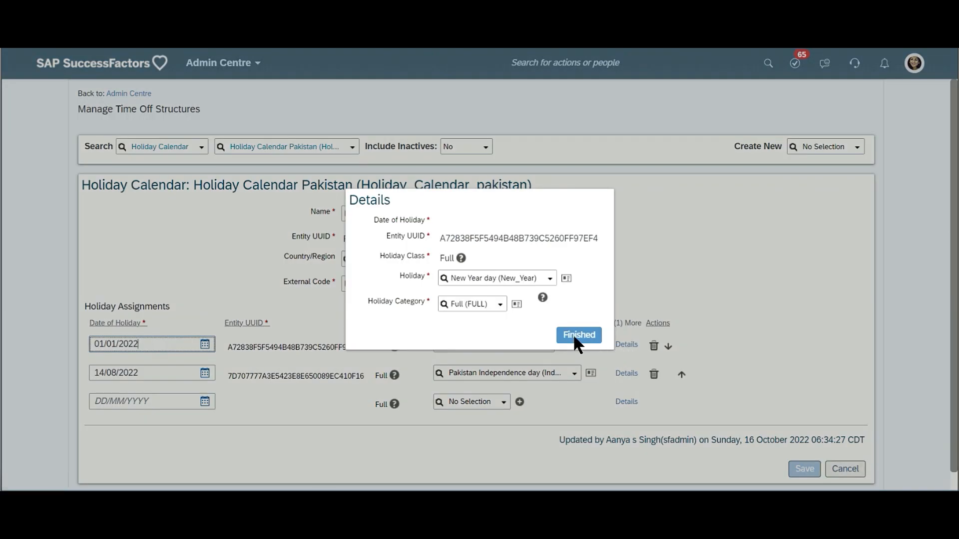
triple_click(398, 300)
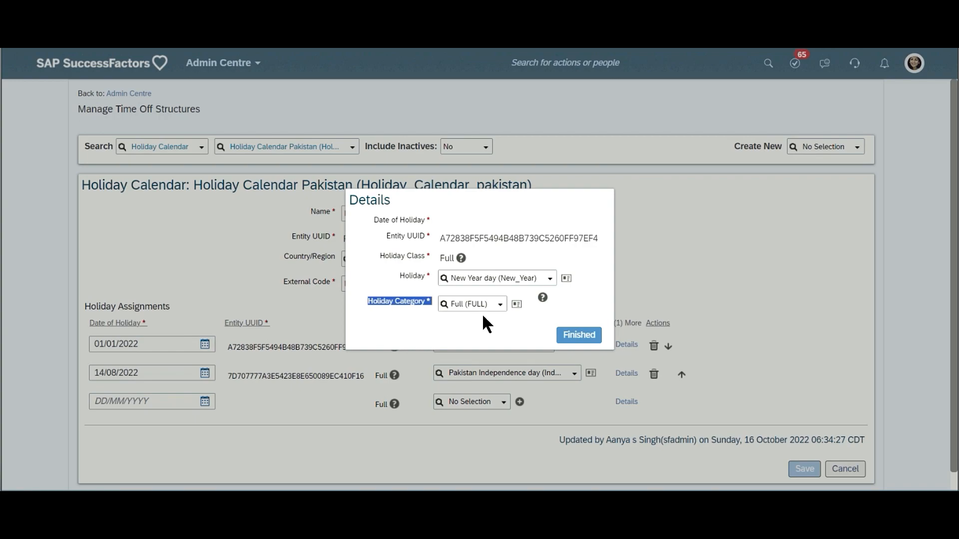
click(499, 307)
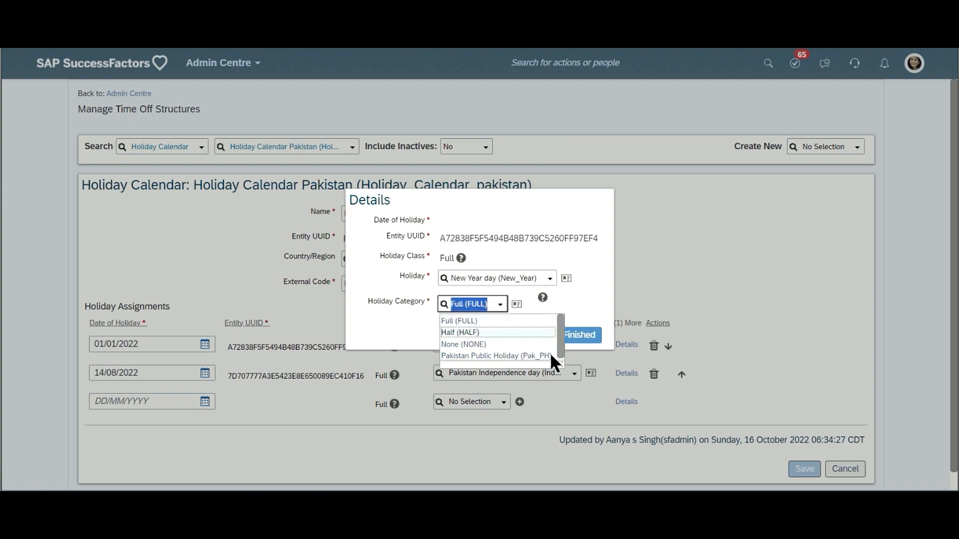
click(699, 270)
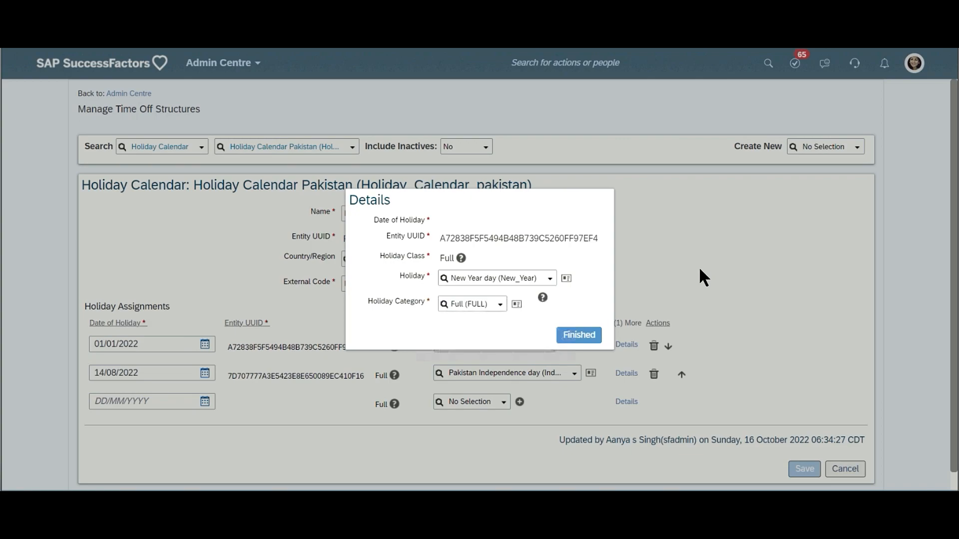
click(498, 305)
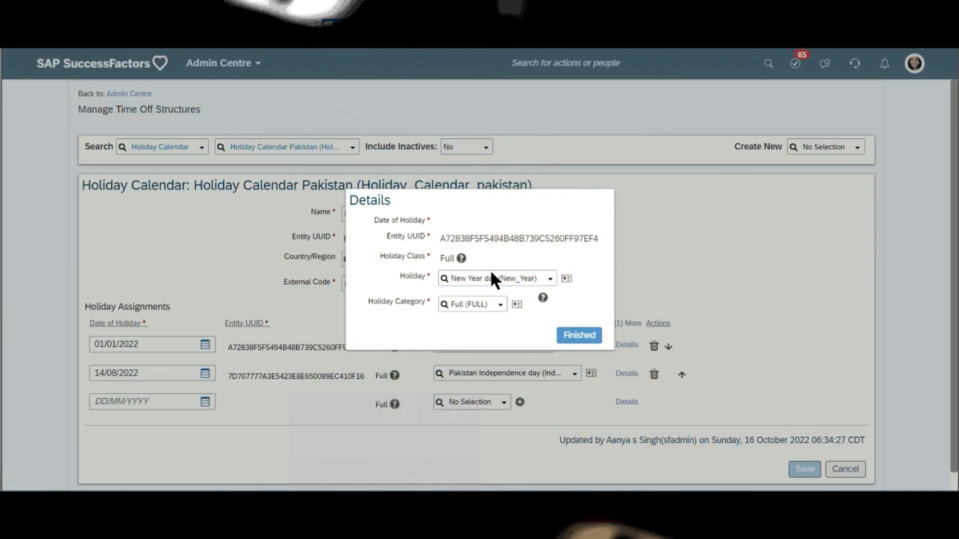
click(580, 334)
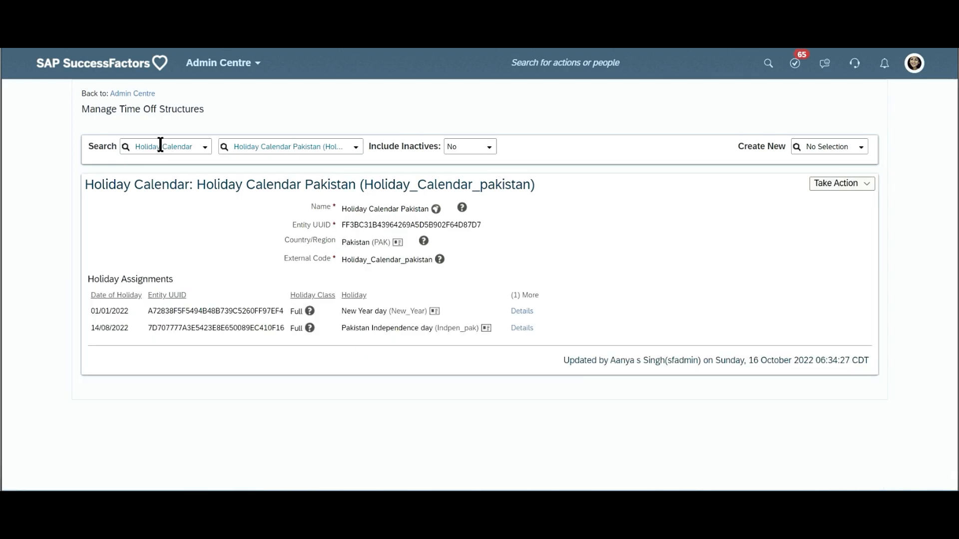
- Switch the search to the Work Schedule object type and open the 8hr7to15 record
click(160, 145)
text(work)
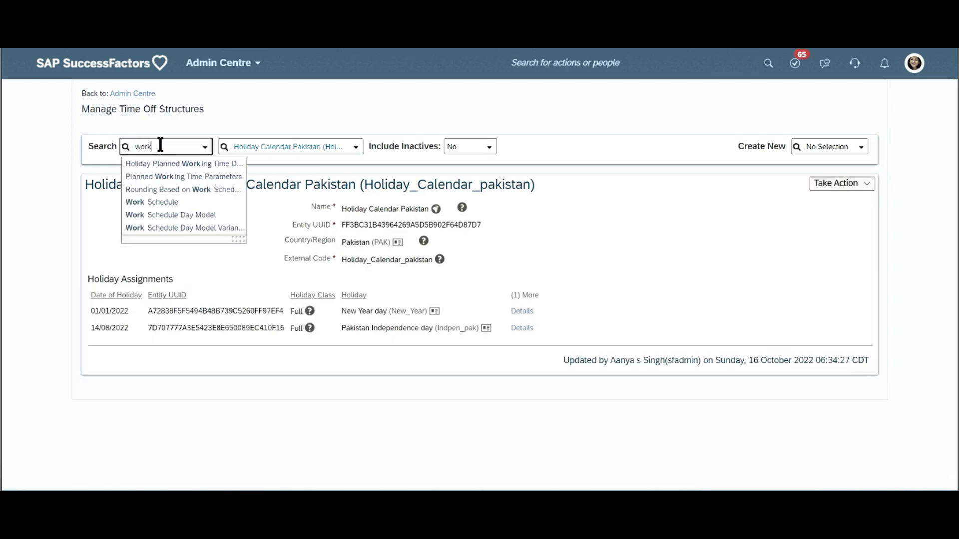
click(144, 202)
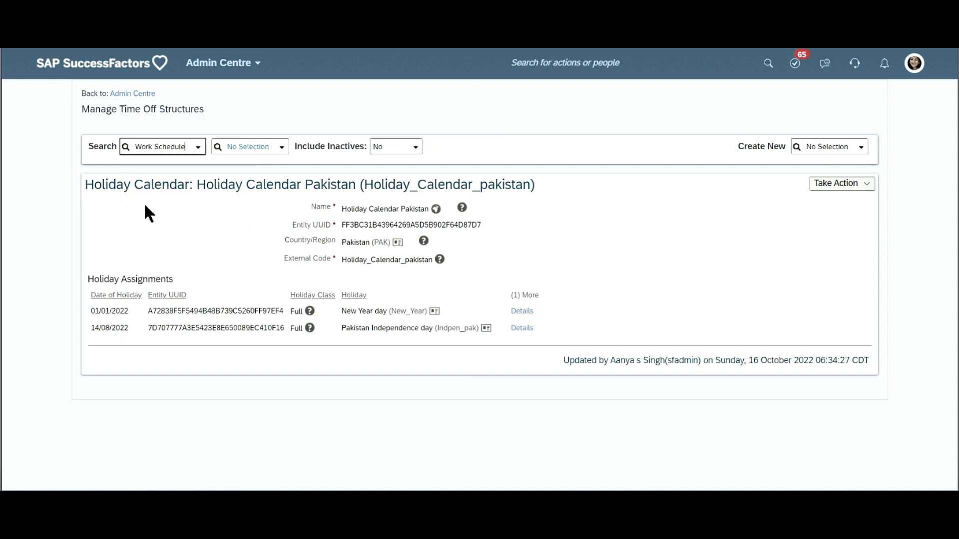
click(282, 150)
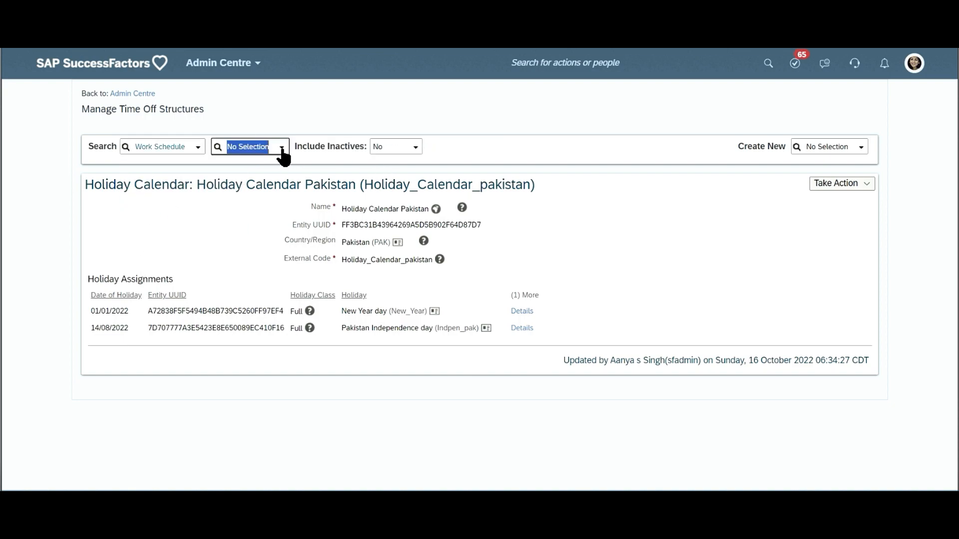
click(281, 150)
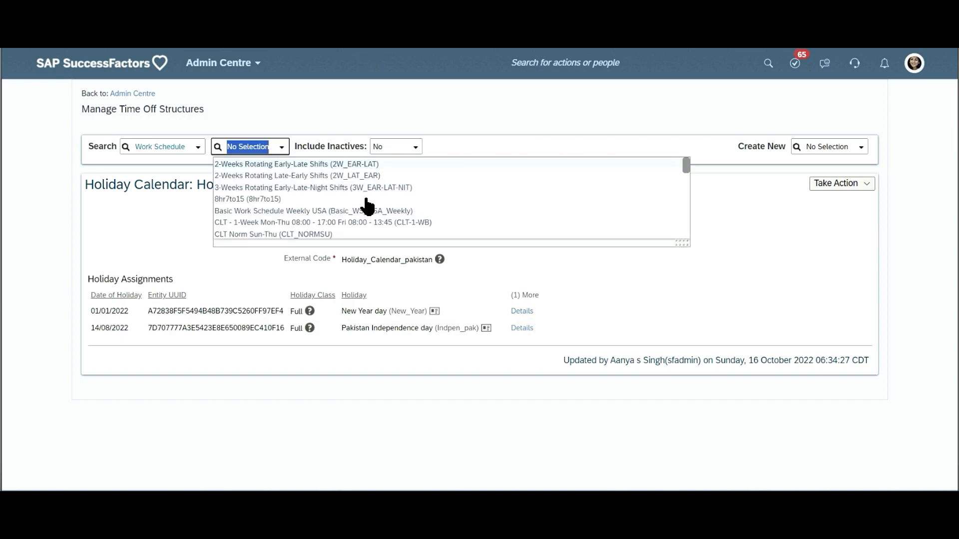
click(265, 199)
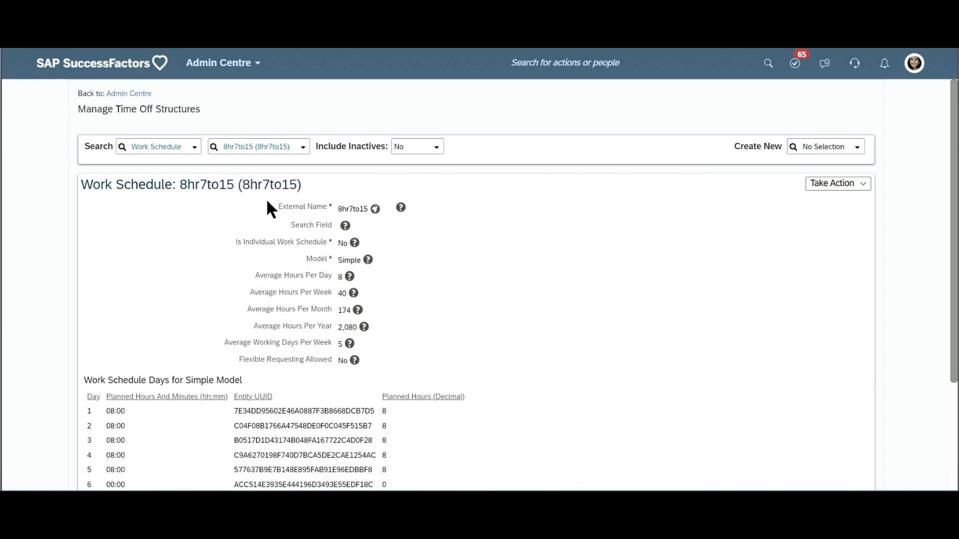
- Open the 8hr7to15 work schedule for correction and examine the options of its Model field
scroll(374, 332, down, 2)
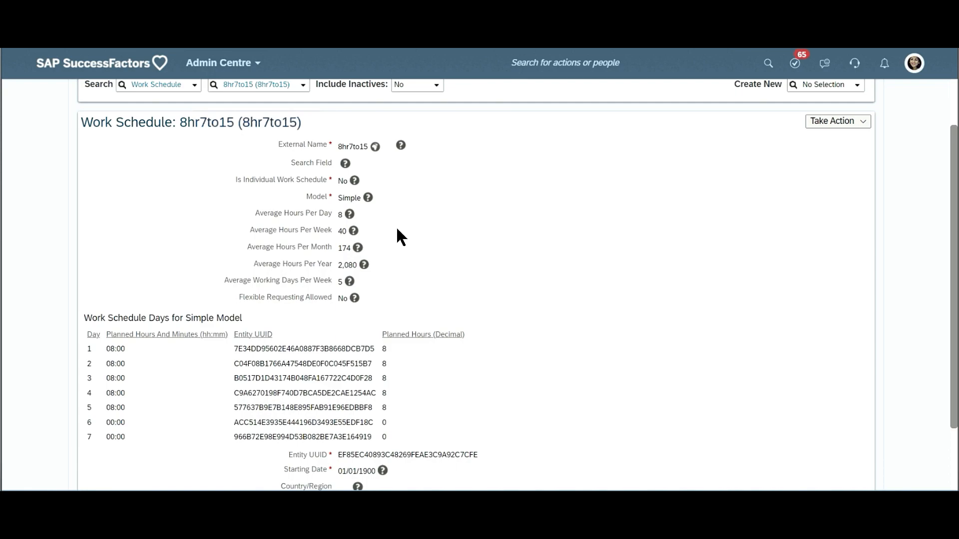
double_click(316, 197)
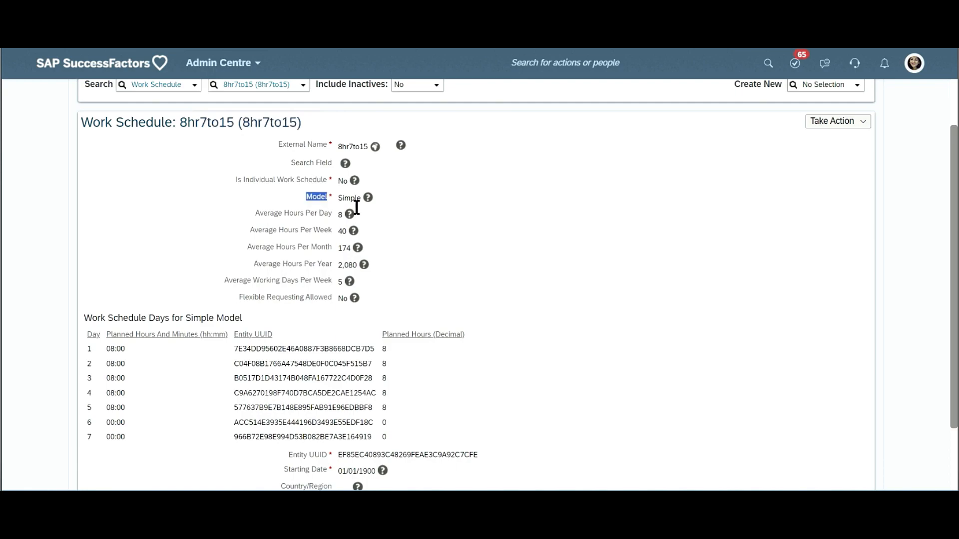
click(858, 121)
click(806, 145)
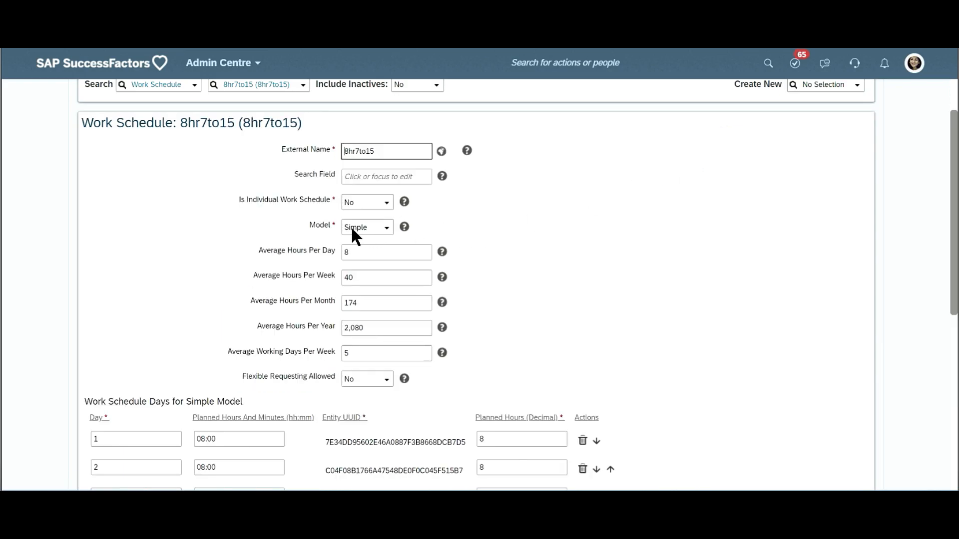
click(388, 230)
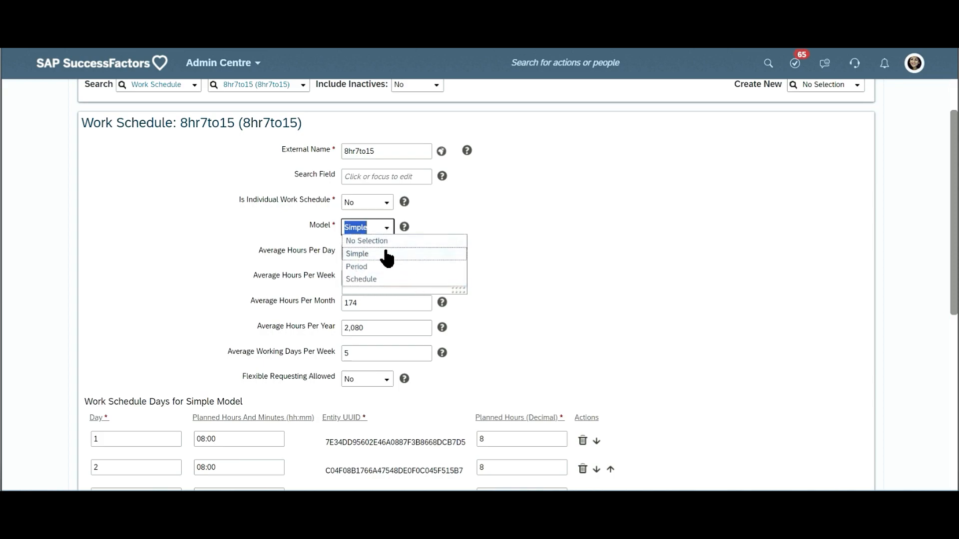
click(543, 236)
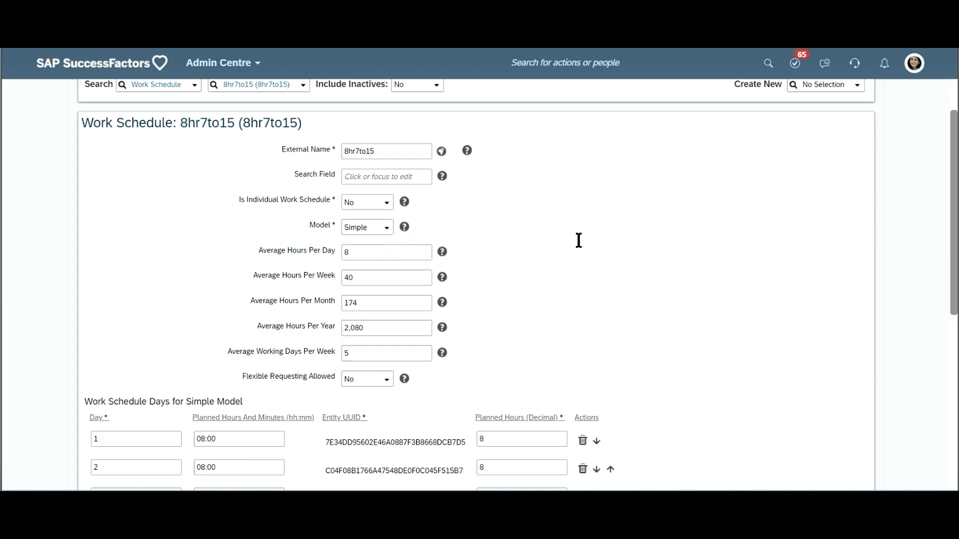
- Examine the average hours per day, week, month and year and the Average Working Days Per Week of the work schedule
scroll(599, 239, down, 2)
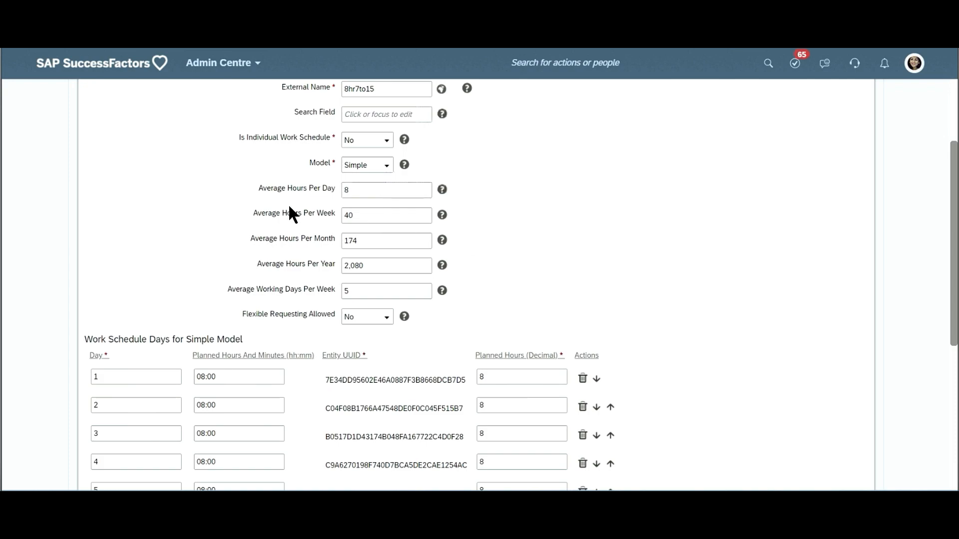
triple_click(299, 188)
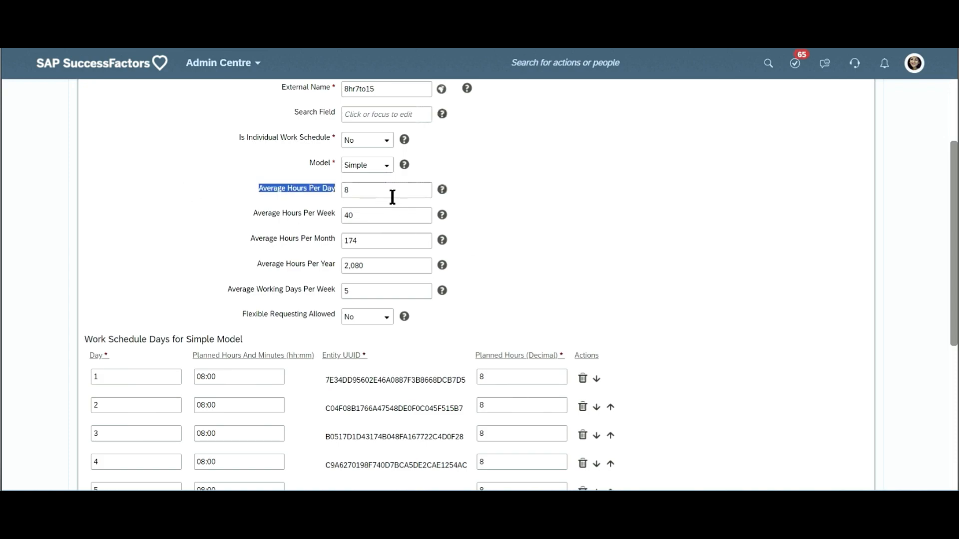
triple_click(322, 215)
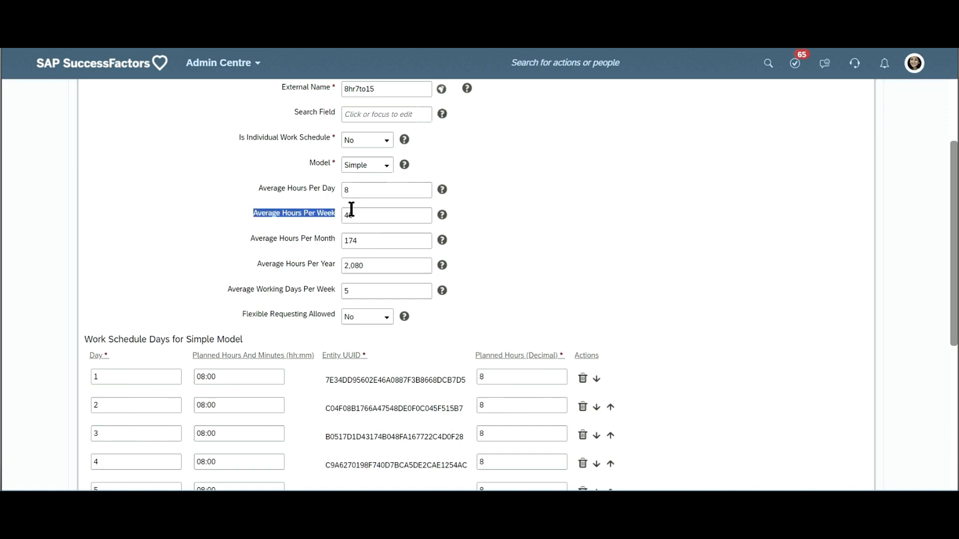
drag(307, 236, 294, 239)
triple_click(294, 238)
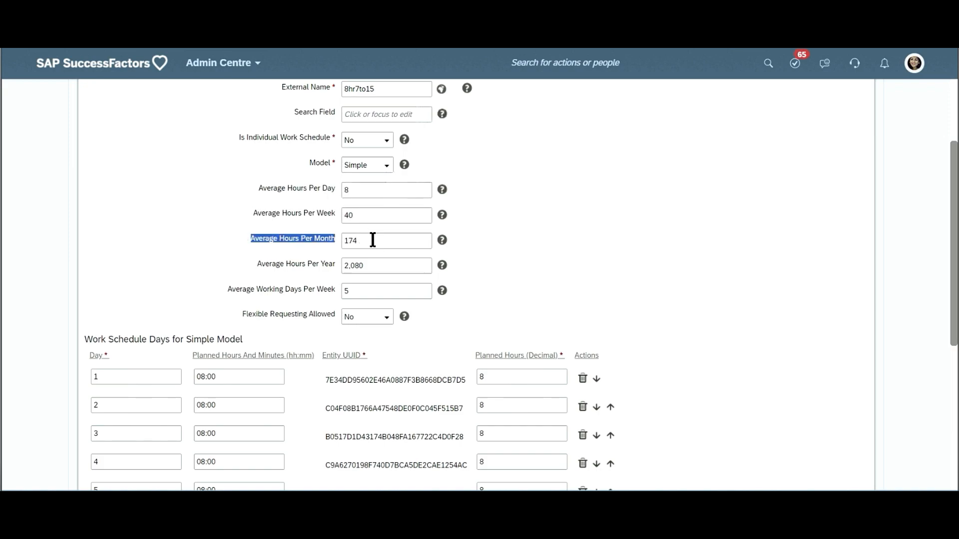
drag(372, 240, 318, 238)
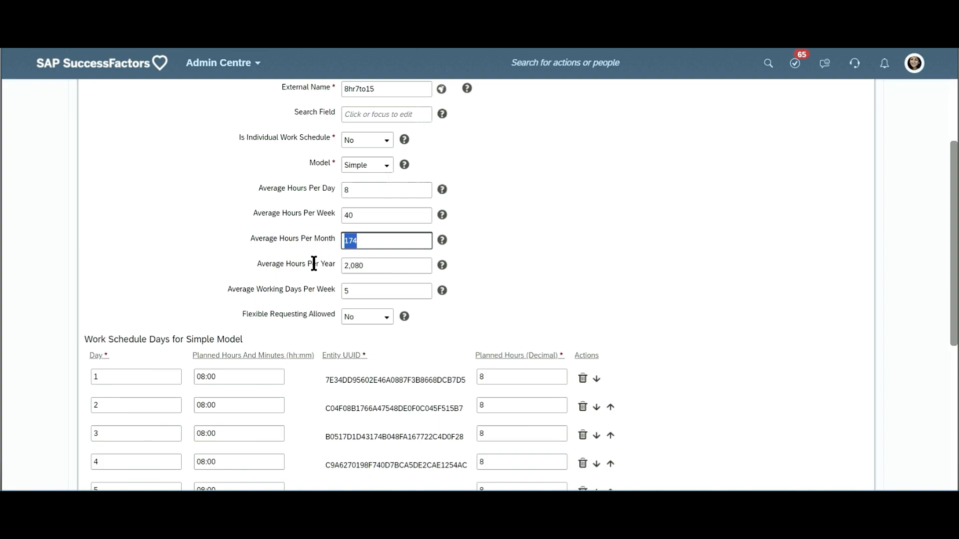
double_click(314, 264)
click(379, 269)
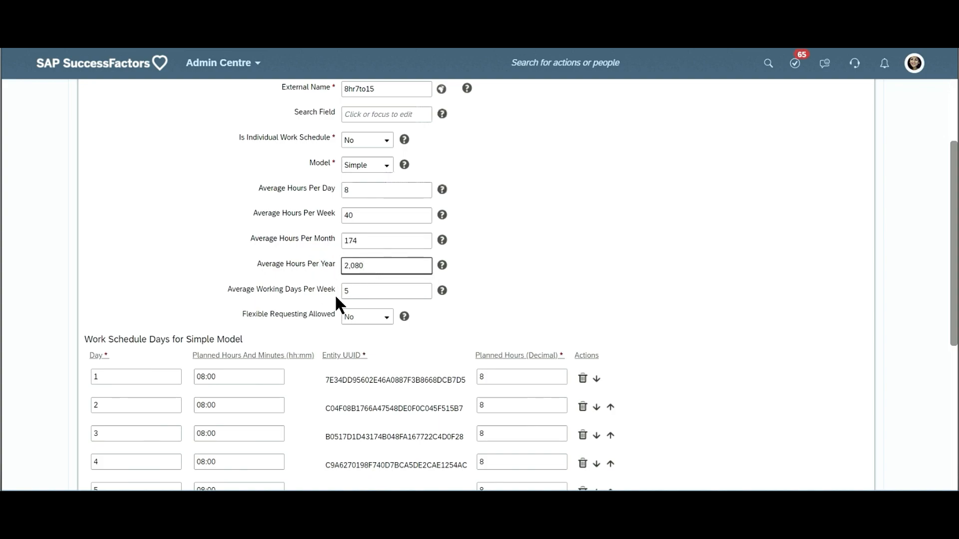
double_click(378, 293)
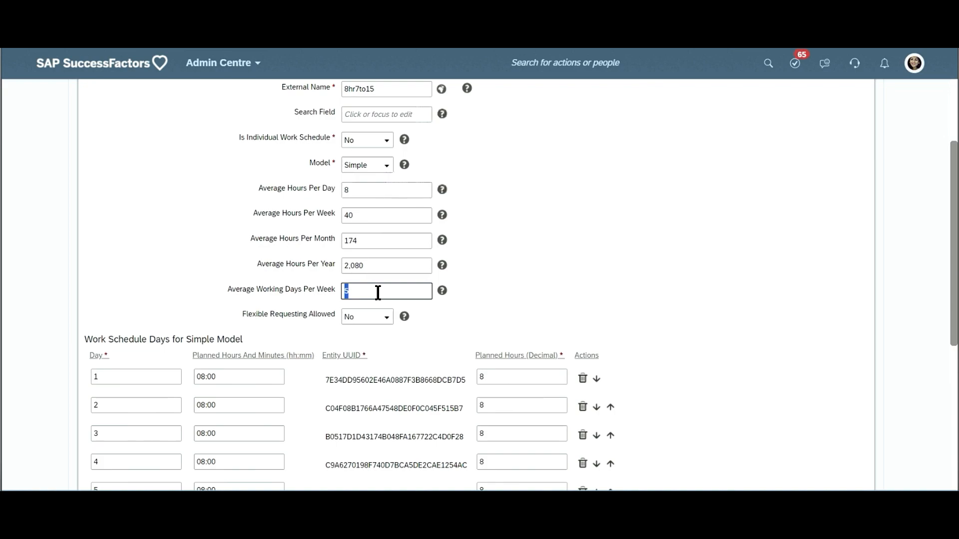
- Review the available work schedule models again without changing the Simple selection
double_click(319, 163)
click(388, 166)
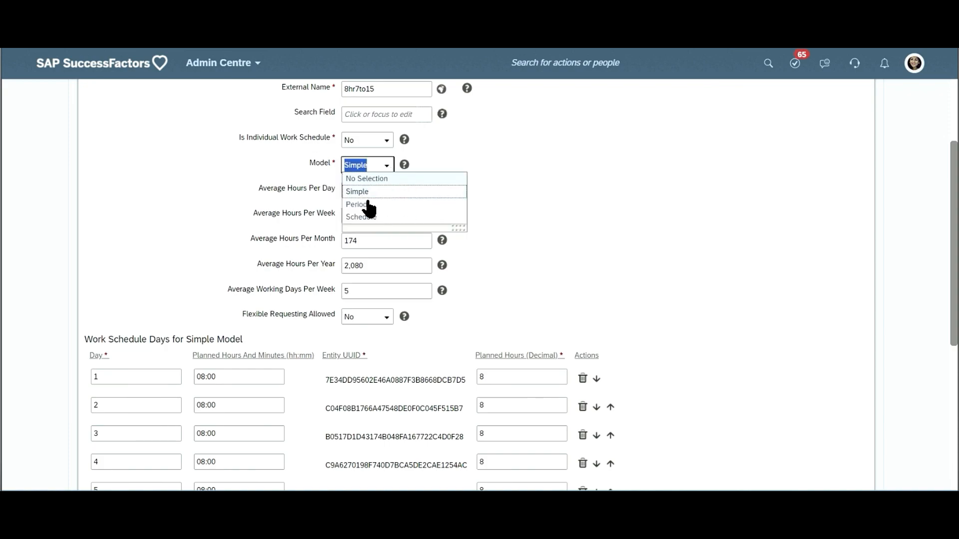
click(707, 214)
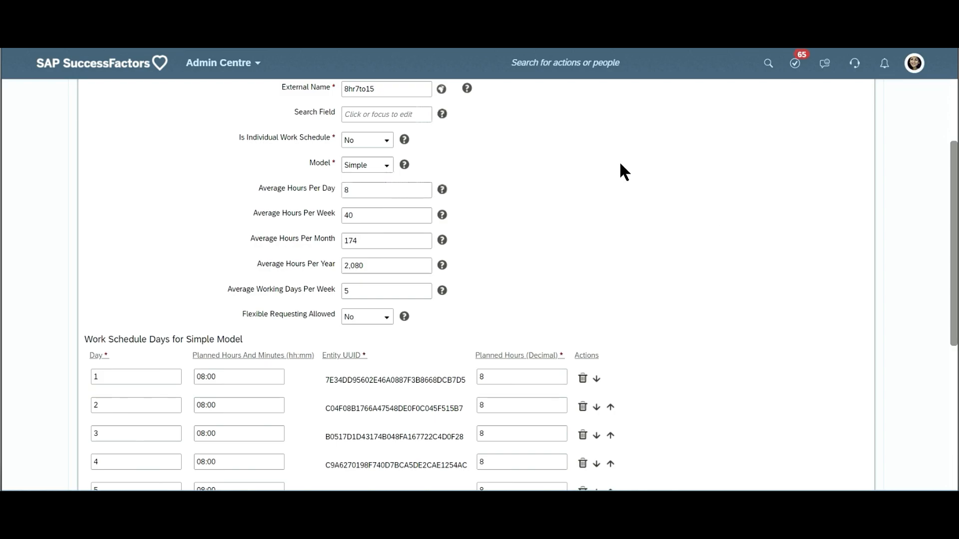
- Examine the planned hours and minutes of days 1 to 7 under Work Schedule Days for Simple Model
scroll(311, 311, down, 1)
scroll(130, 251, down, 3)
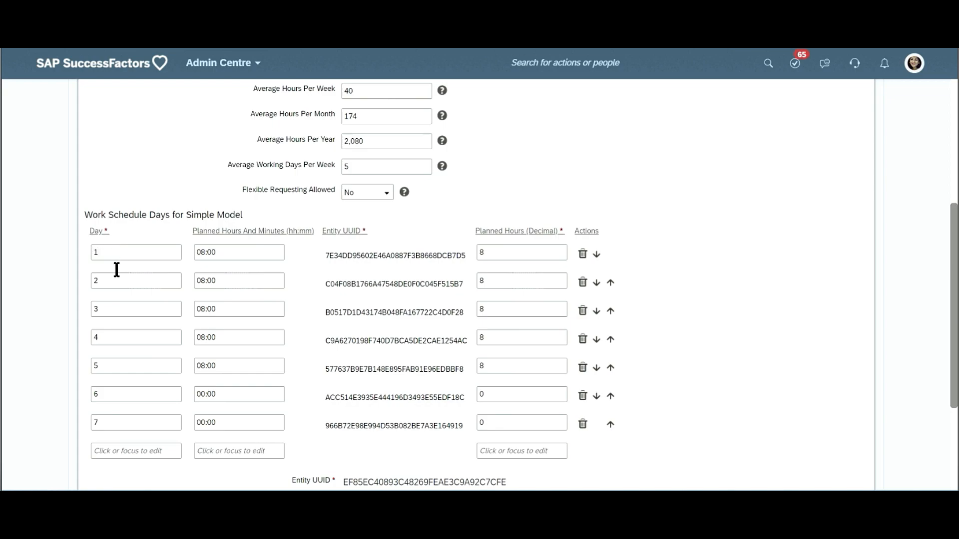
click(109, 425)
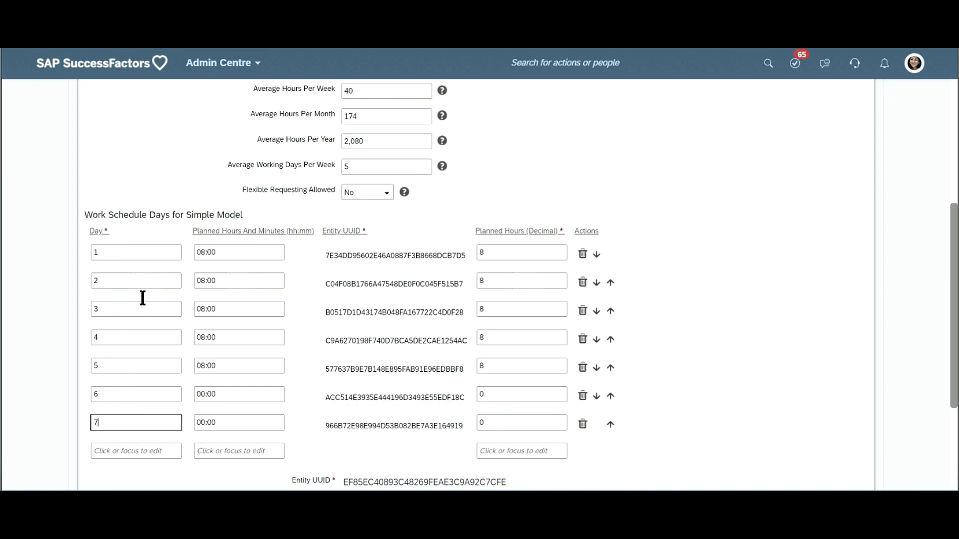
click(238, 255)
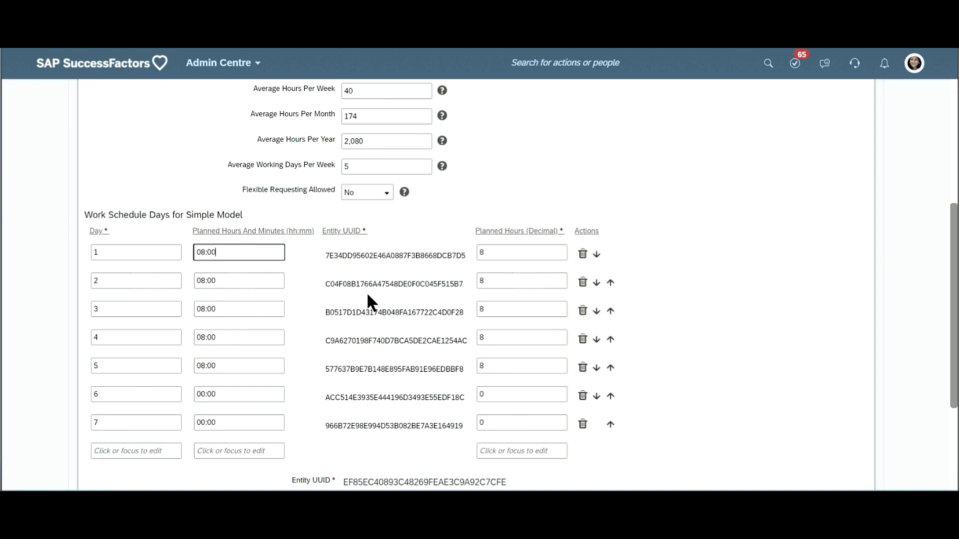
click(248, 398)
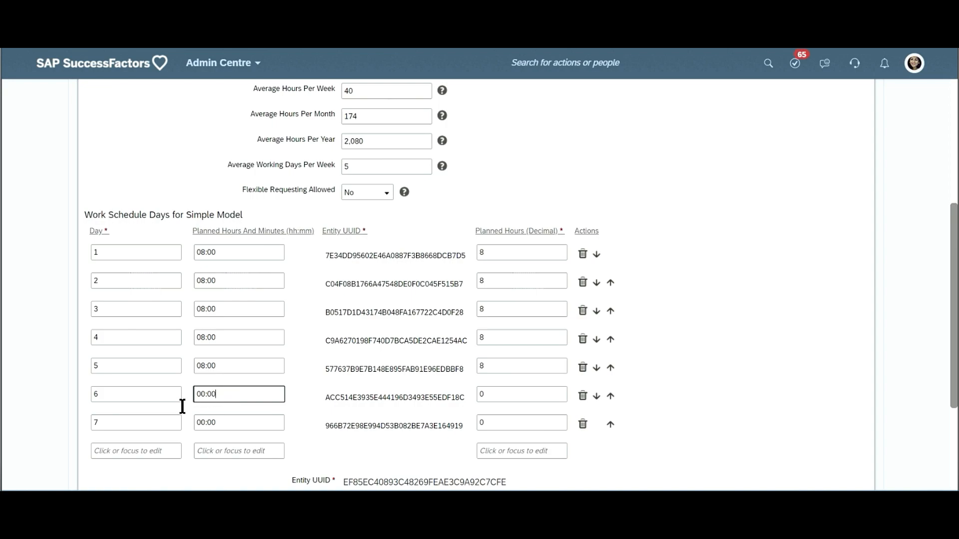
key(ctrl+a)
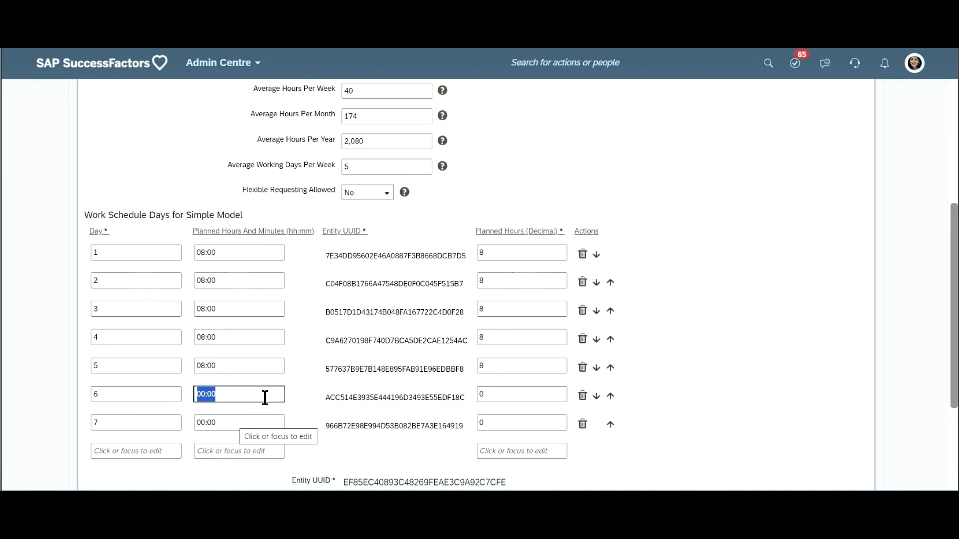
click(248, 399)
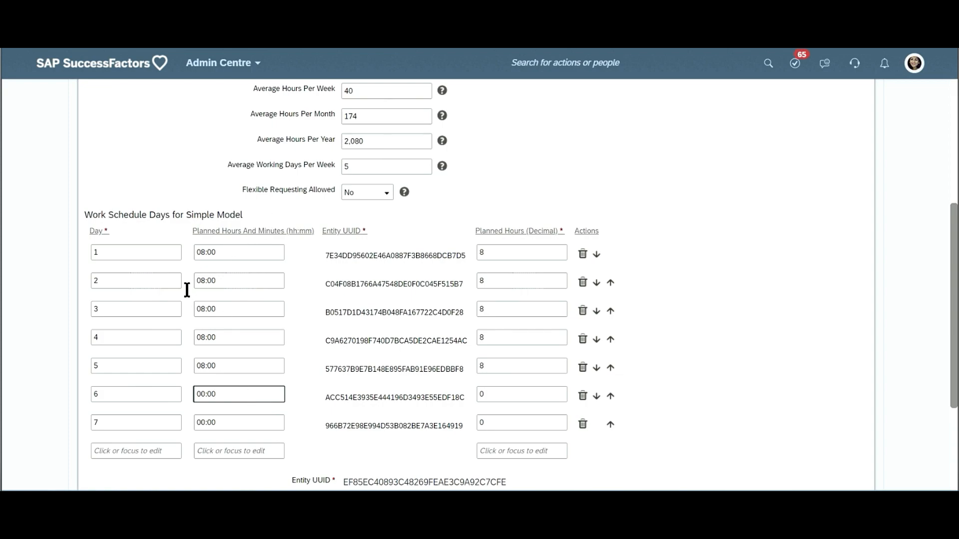
- Compare day 1's Planned Hours And Minutes with its Planned Hours (Decimal) in the 8hr7to15 work schedule
click(195, 250)
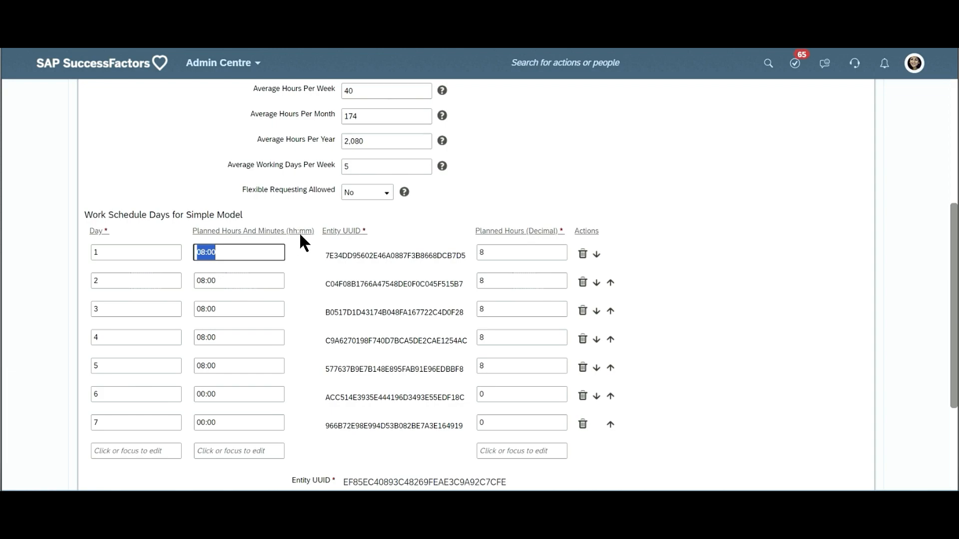
click(530, 250)
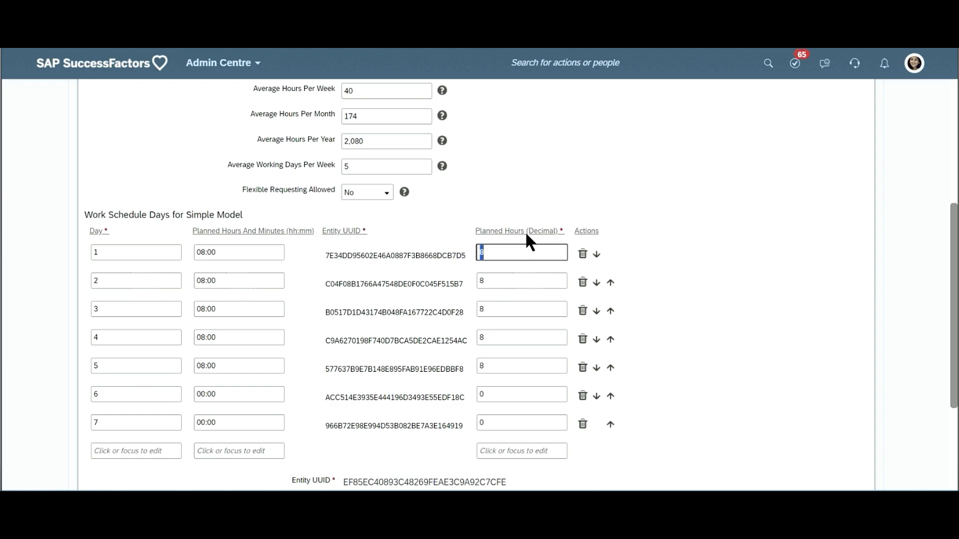
click(526, 232)
click(515, 258)
- Examine the Starting Date of the 8hr7to15 work schedule and its date picker without changing the date
scroll(373, 365, down, 1)
scroll(375, 372, down, 3)
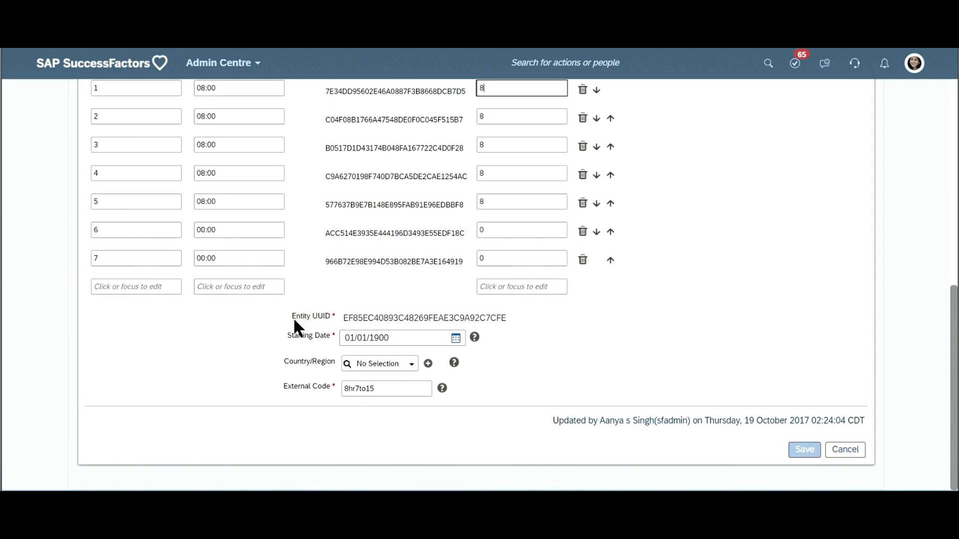
triple_click(298, 340)
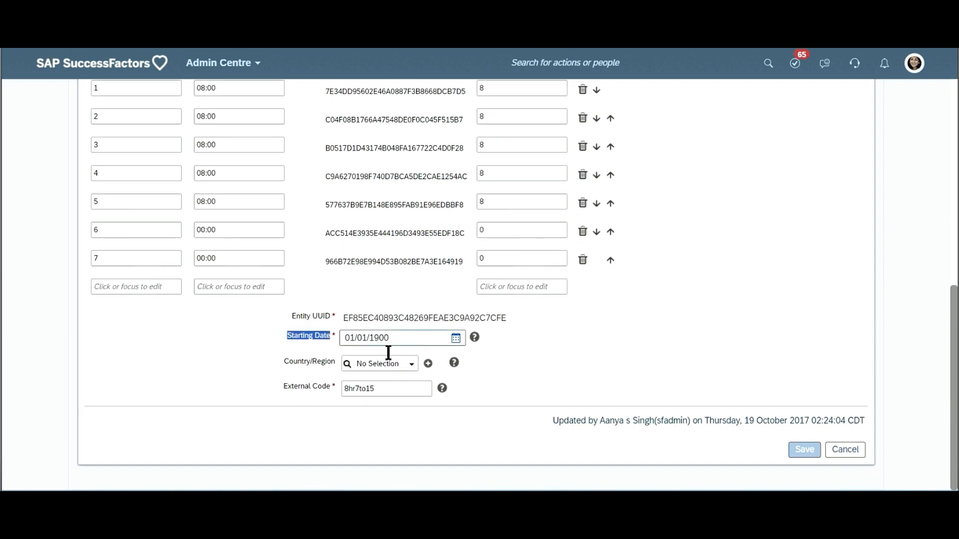
click(455, 339)
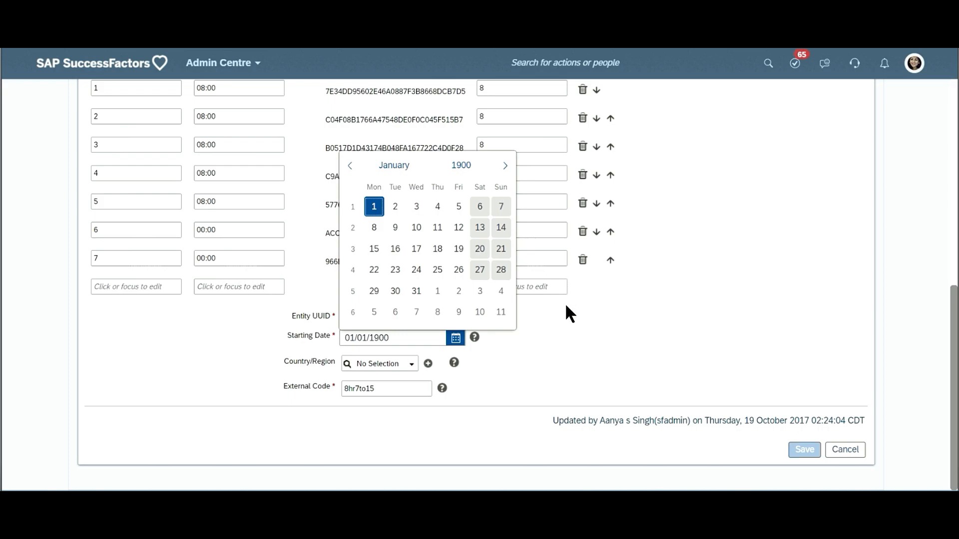
click(484, 379)
triple_click(406, 337)
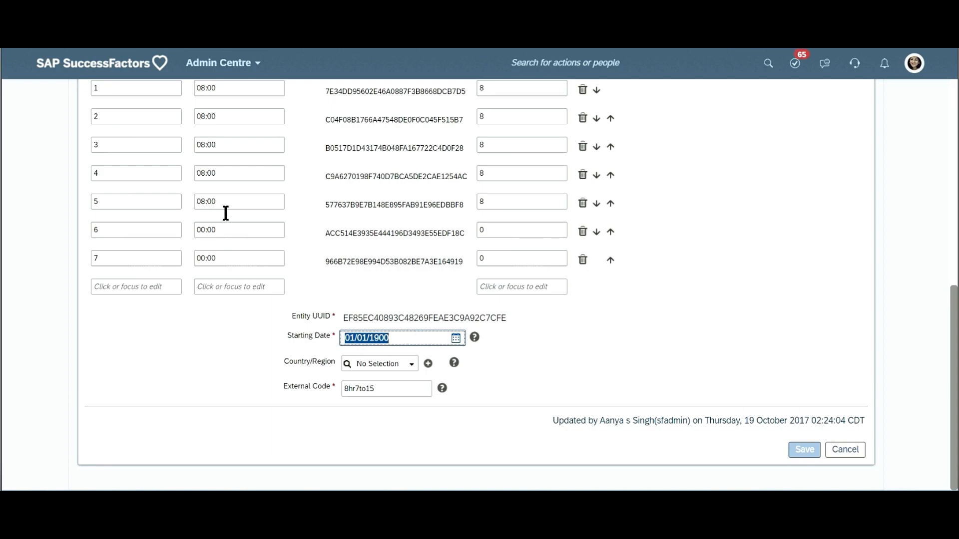
- Browse the existing work schedules and open CLT - 1-Week Mon-Thu 08:00 - 17:00 Fri 08:00 - 13:45 (CLT-1-WB)
scroll(274, 175, up, 5)
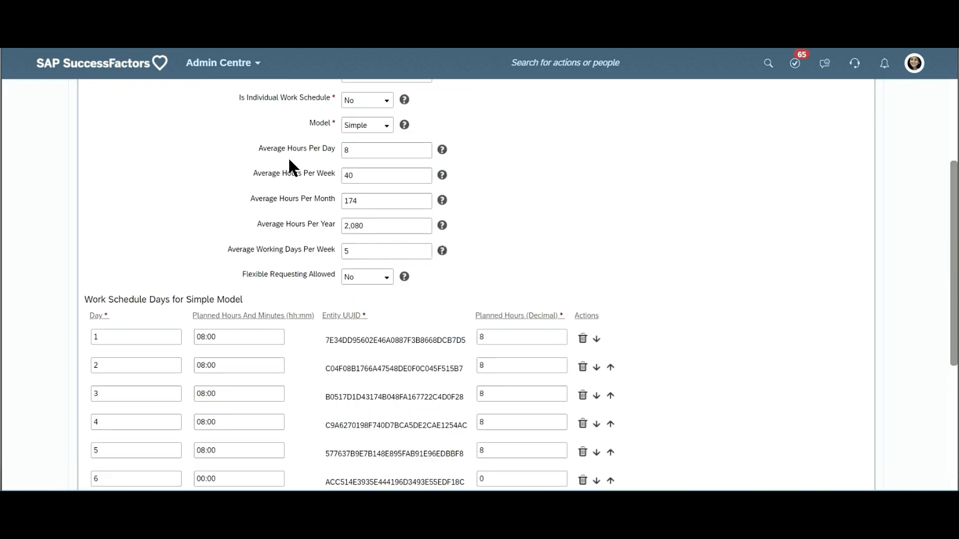
scroll(289, 160, up, 3)
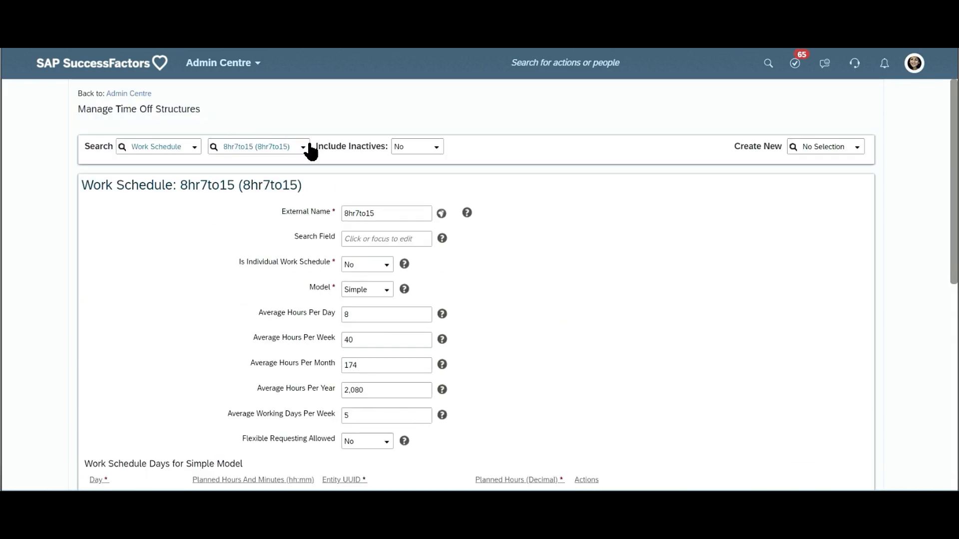
click(302, 150)
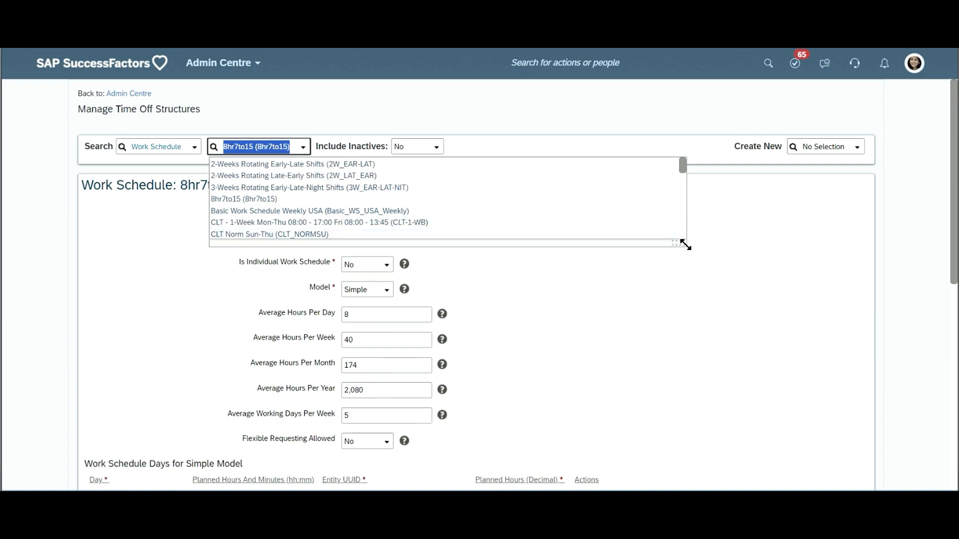
drag(684, 244, 745, 420)
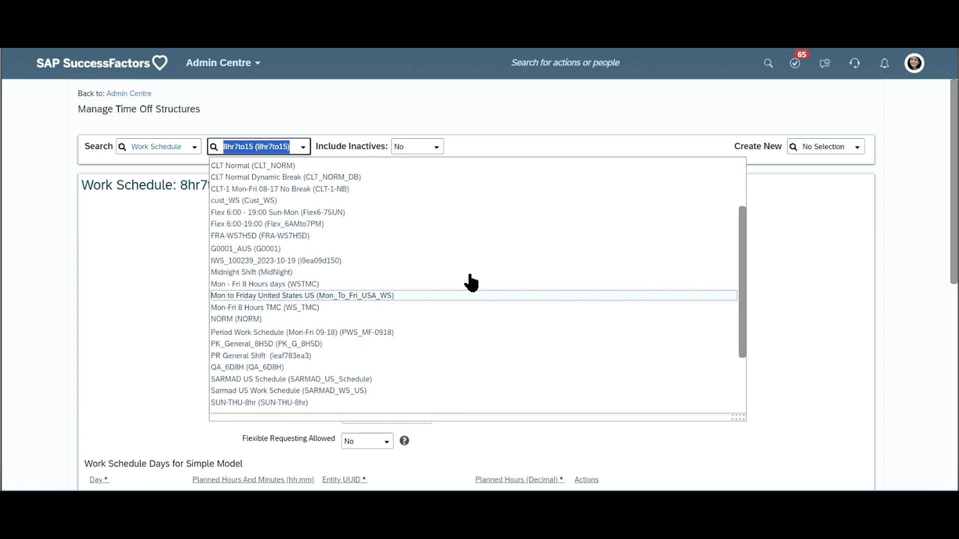
scroll(404, 222, up, 3)
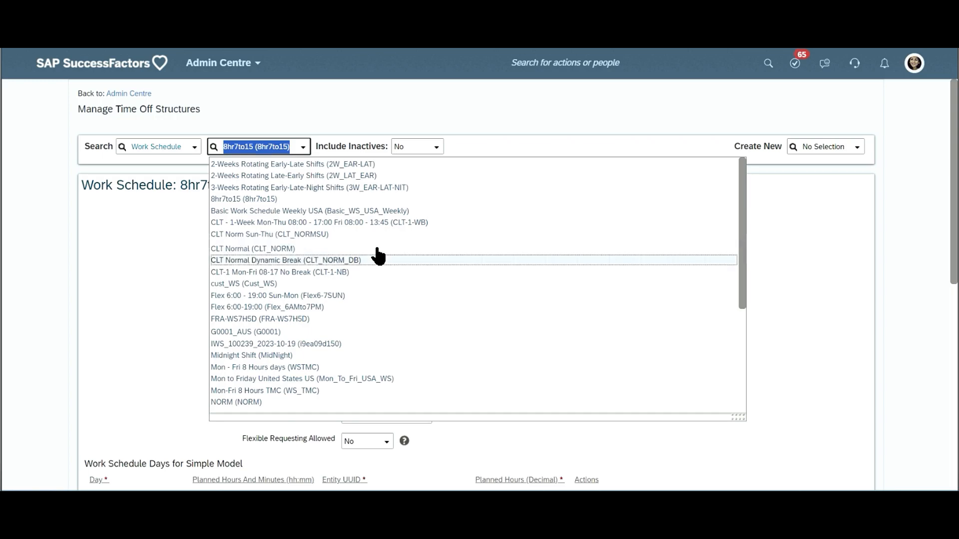
scroll(374, 268, down, 5)
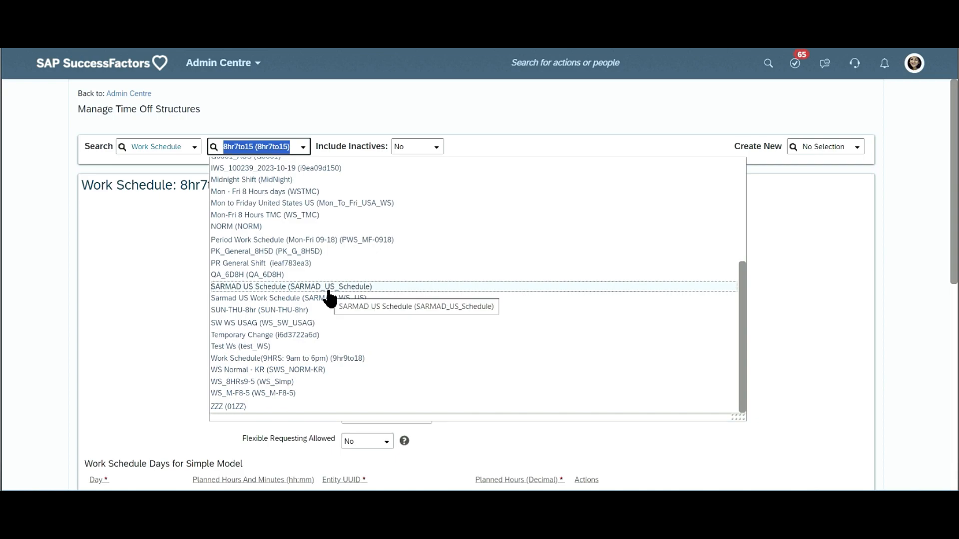
scroll(332, 299, up, 5)
scroll(353, 245, up, 2)
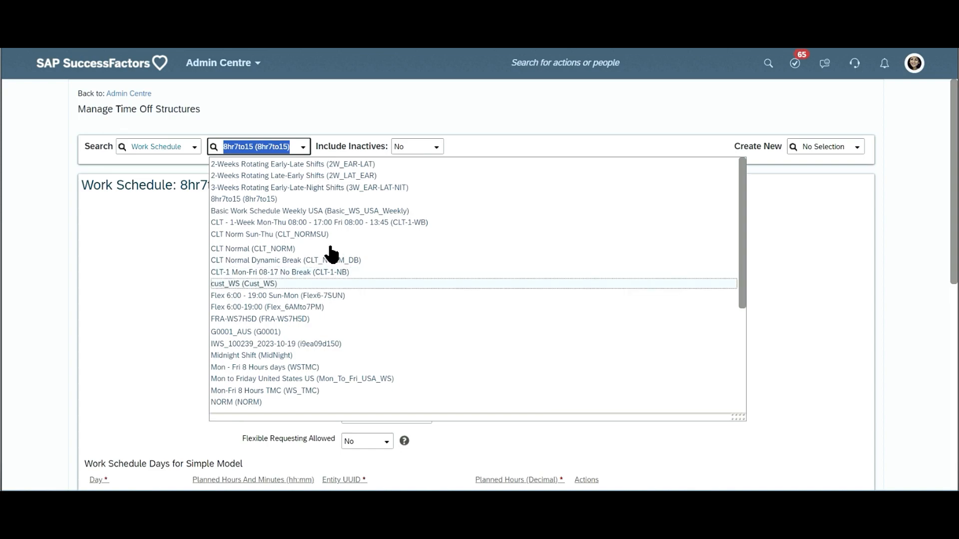
click(416, 224)
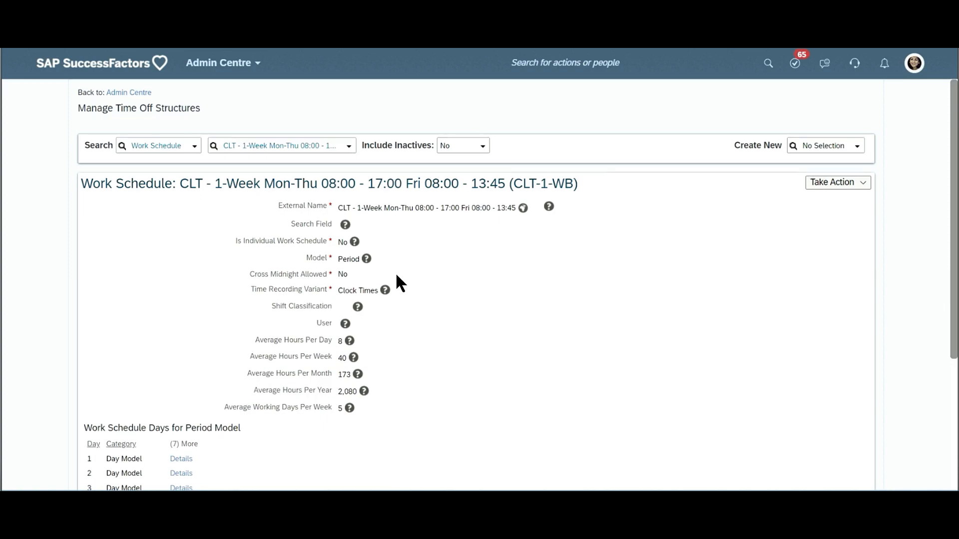
- Examine the model, time recording variant, average hours and day categories of the CLT-1-WB work schedule
scroll(394, 272, down, 3)
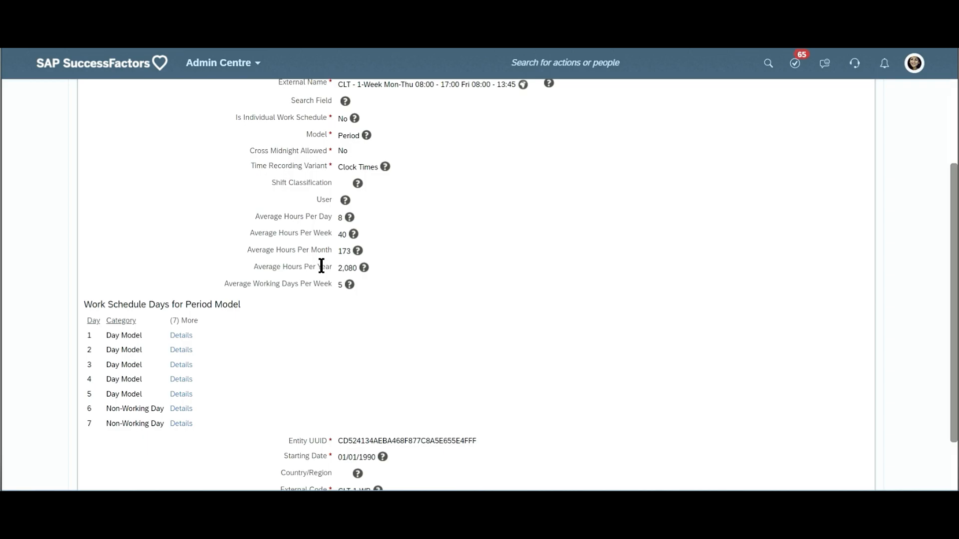
scroll(398, 286, up, 3)
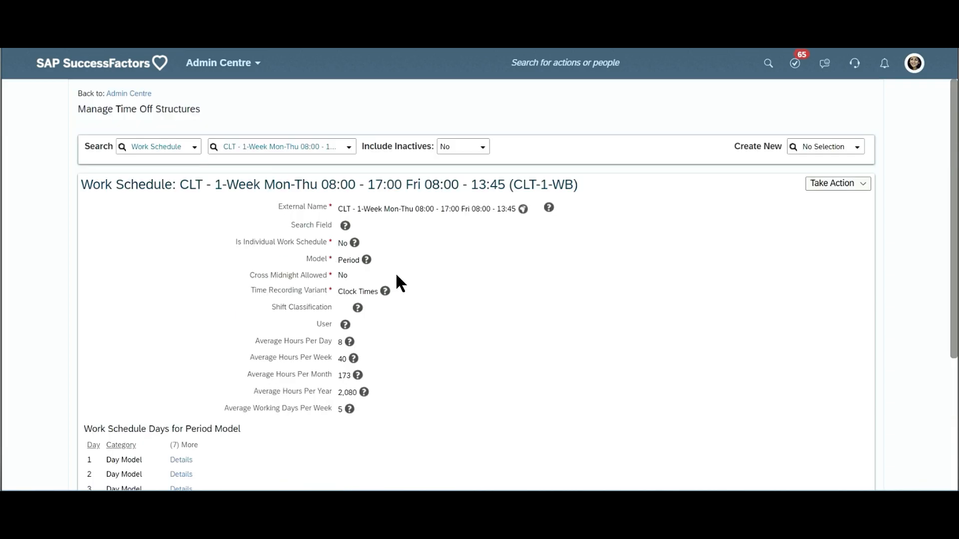
scroll(397, 275, down, 3)
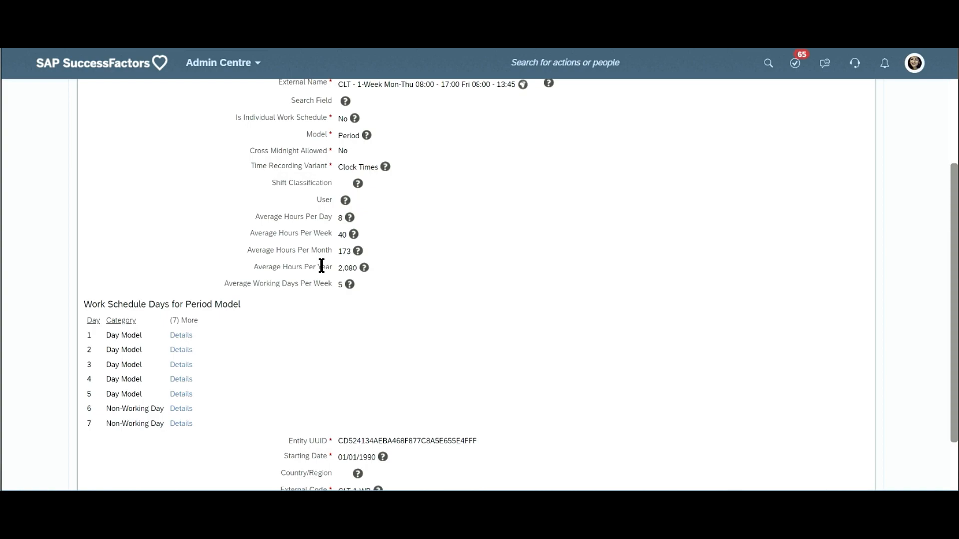
scroll(395, 272, up, 3)
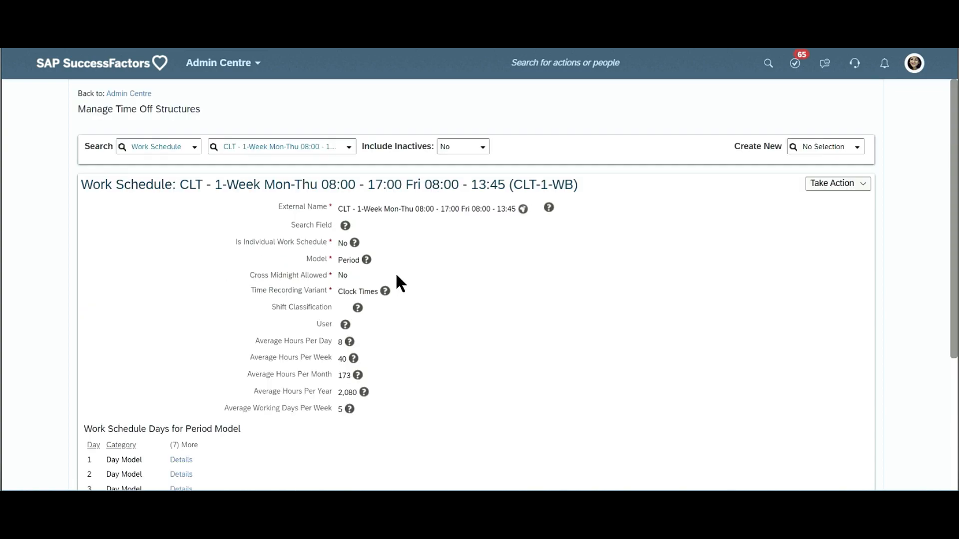
scroll(394, 271, down, 3)
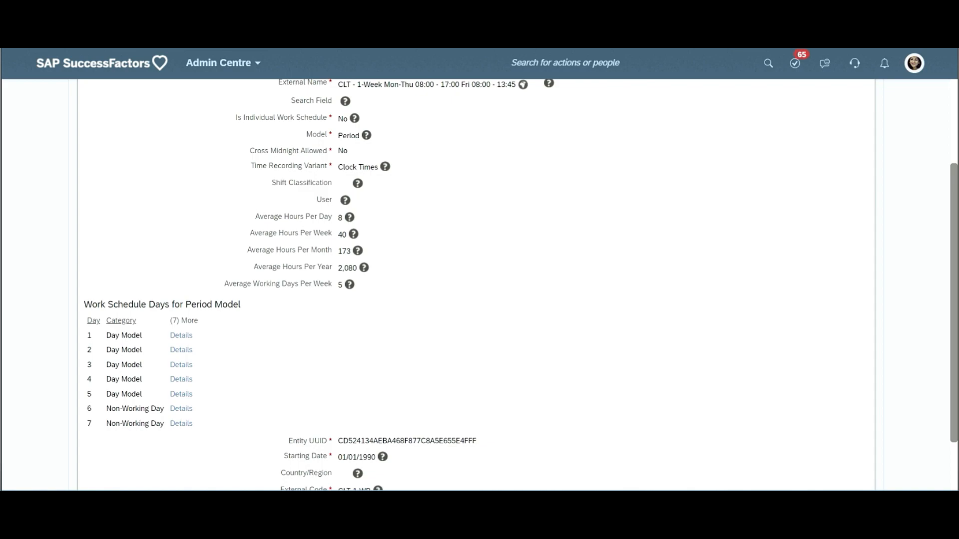
scroll(324, 216, up, 3)
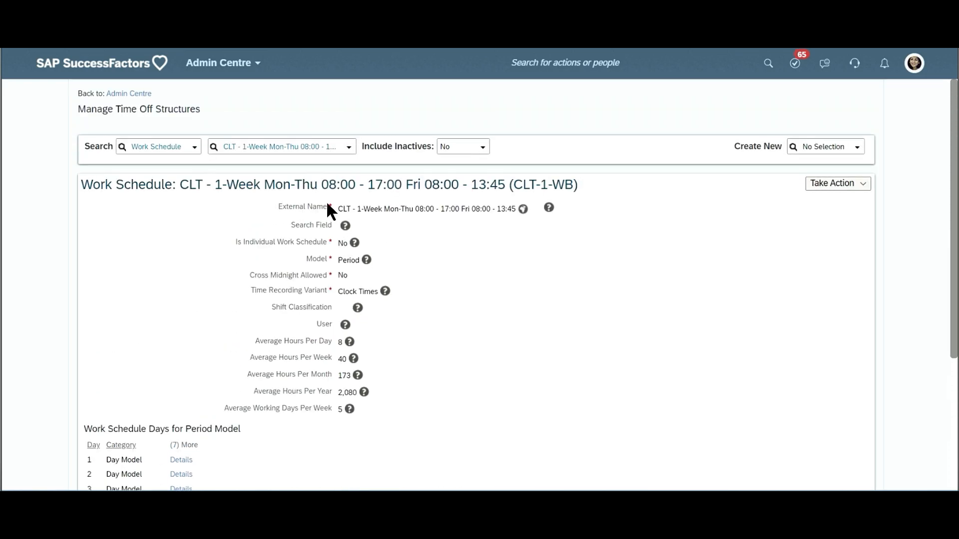
- Open the CLT-1-WB work schedule for correction and examine its Model field and Work Schedule Days for Period Model
click(850, 184)
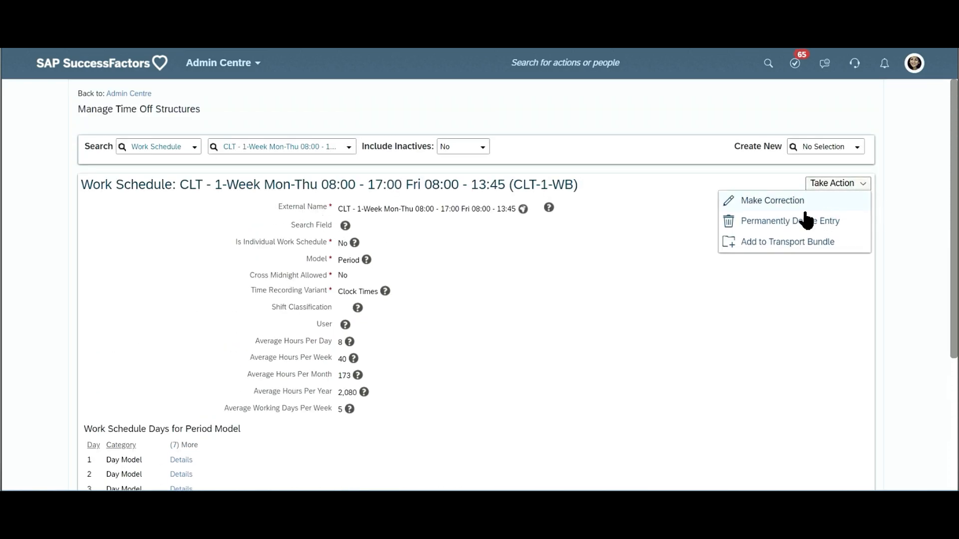
click(778, 200)
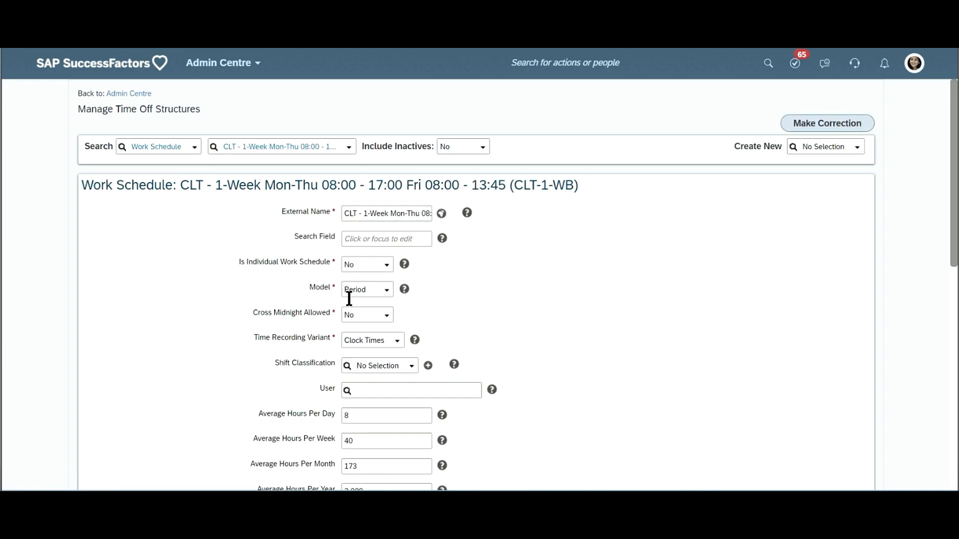
double_click(322, 287)
scroll(304, 359, down, 5)
scroll(193, 367, down, 1)
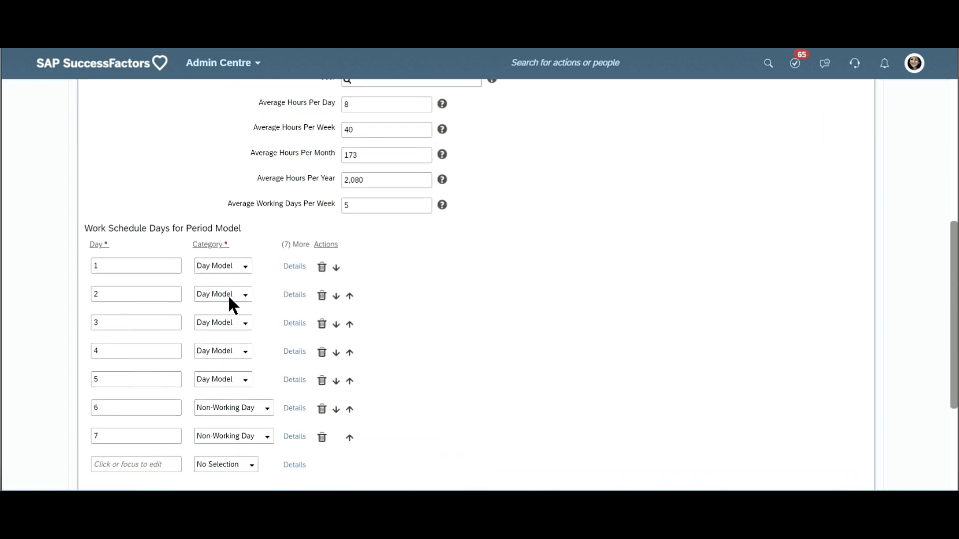
scroll(229, 290, up, 1)
scroll(232, 295, up, 3)
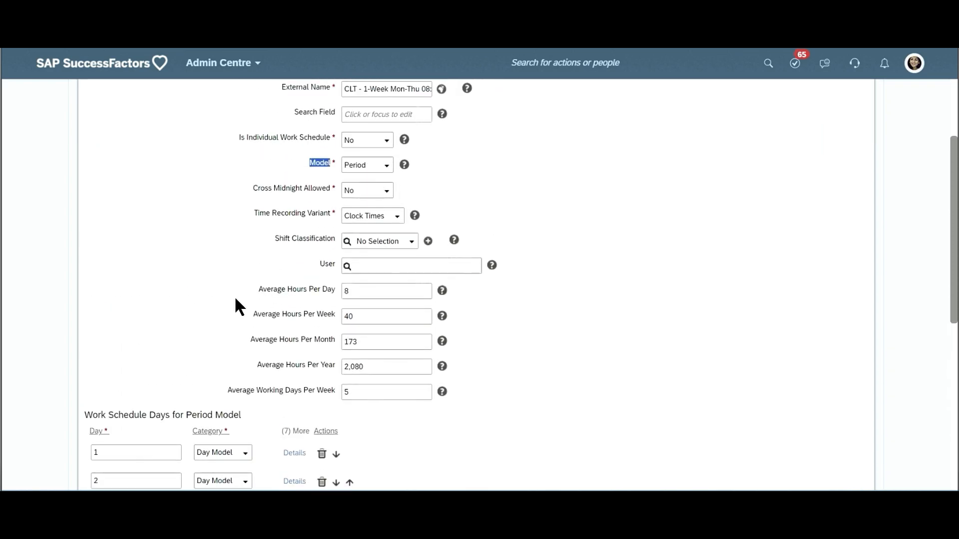
scroll(349, 275, up, 2)
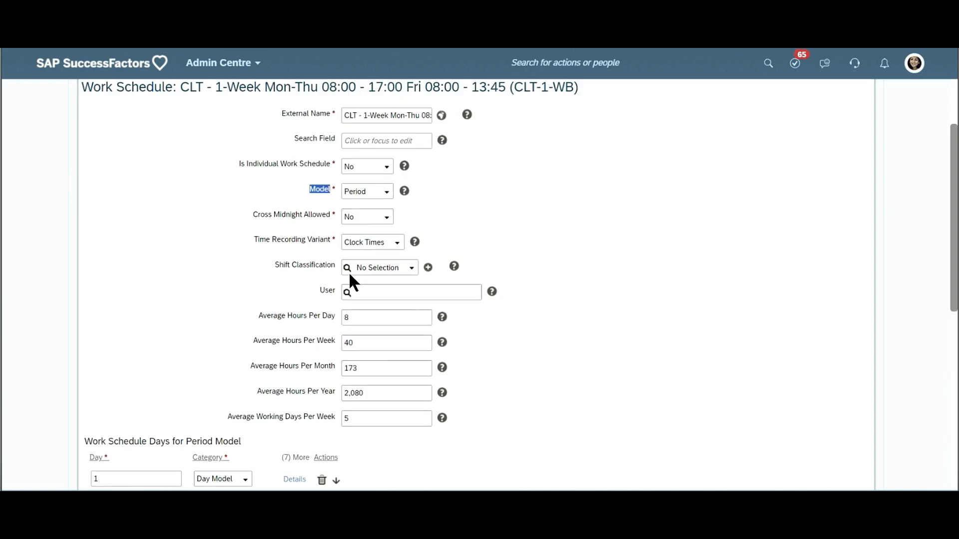
- Duplicate the browser tab and, in the original one, open the details of day 1 of the period model
right_click(246, 5)
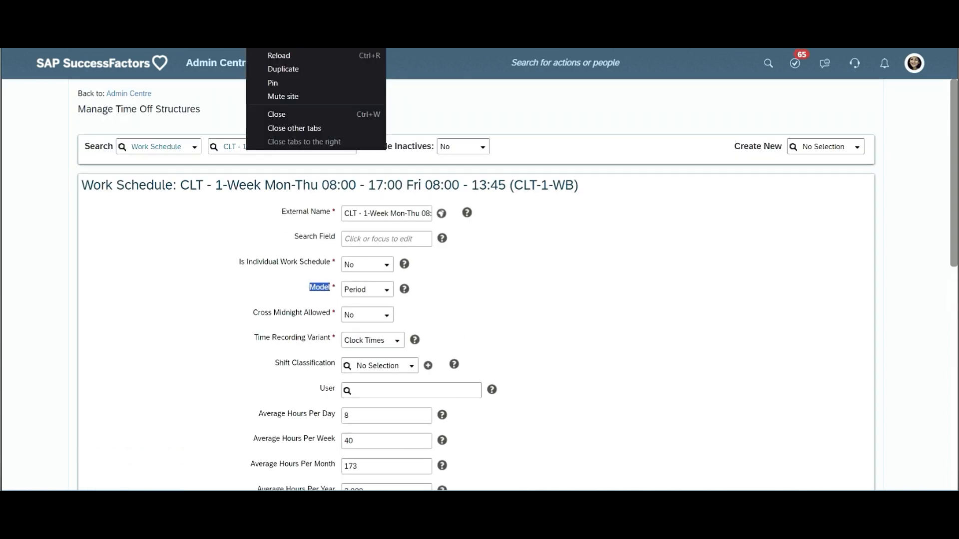
click(310, 71)
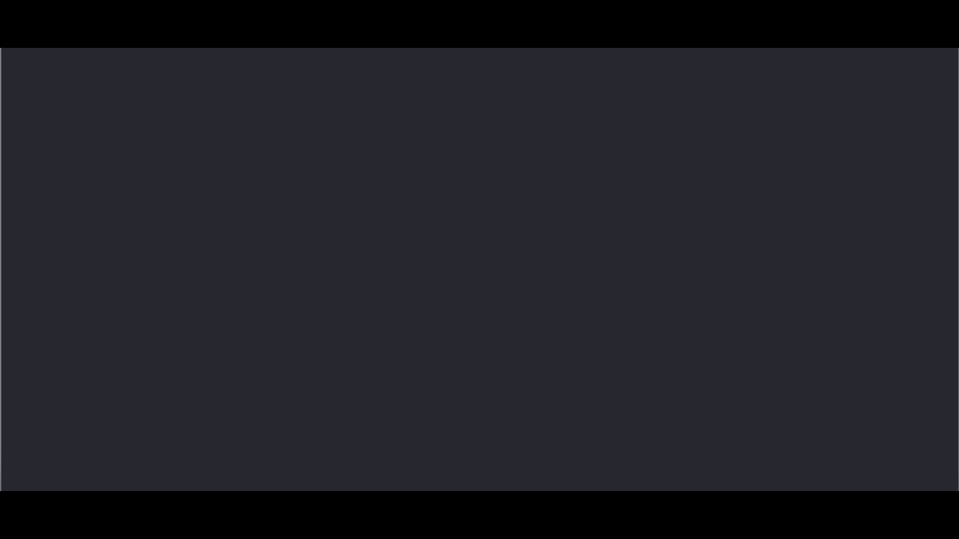
scroll(362, 233, down, 4)
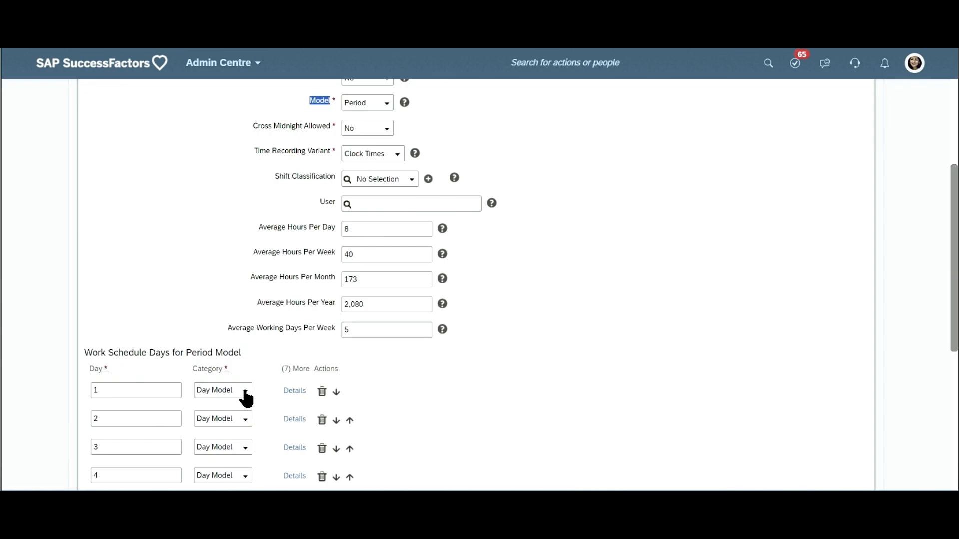
click(291, 395)
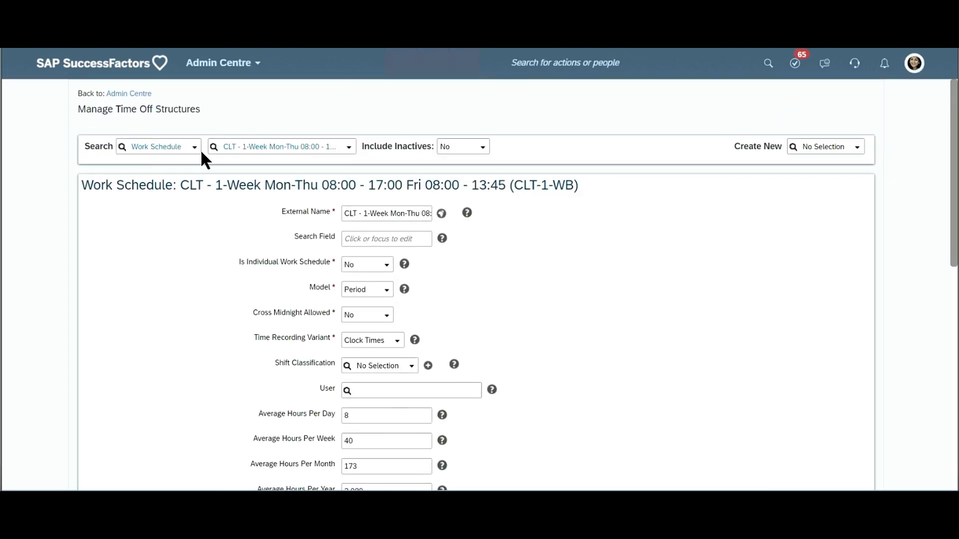
- In the duplicated tab, choose Work Schedule Day Model as the object type to search
click(152, 143)
text(day mode)
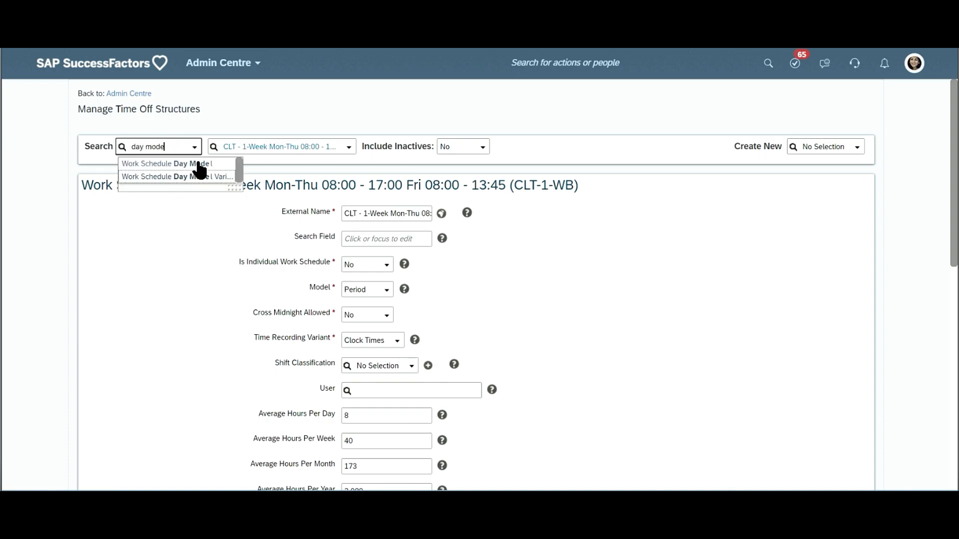
click(201, 158)
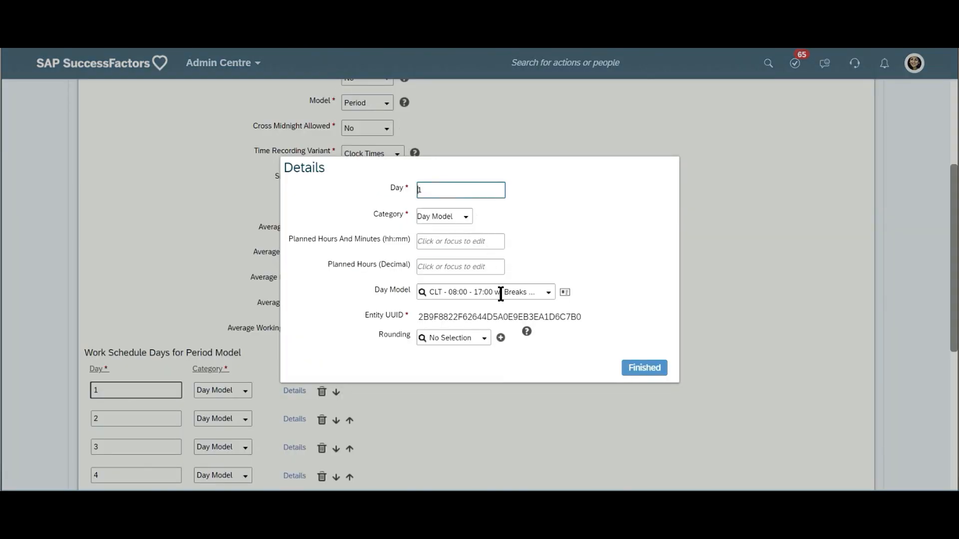
- Copy the external name of day 1's day model and use it in the duplicated tab to open CLT - 08:00 - 17:00 w/ Breaks (CLT_0800-1700)
click(568, 293)
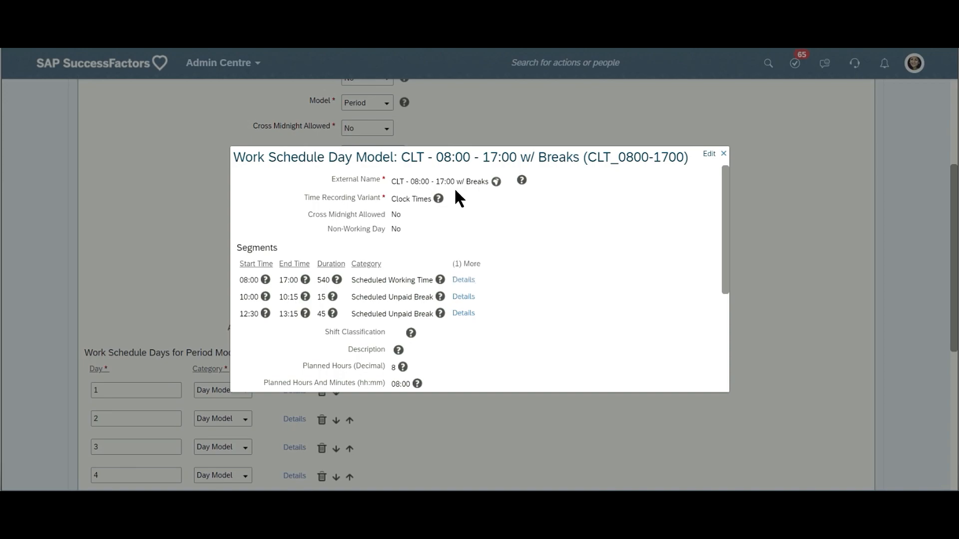
triple_click(460, 185)
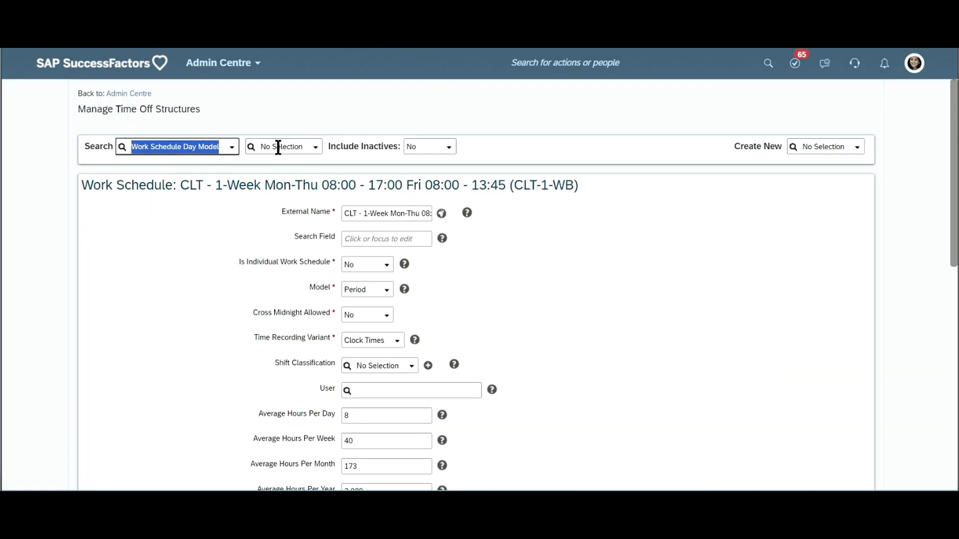
click(278, 148)
key(ctrl+v)
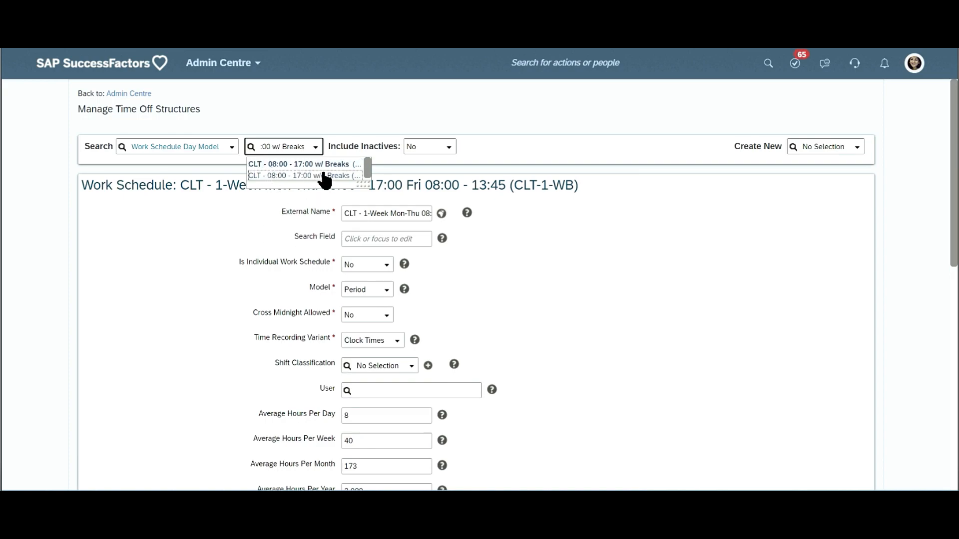
drag(365, 185, 564, 187)
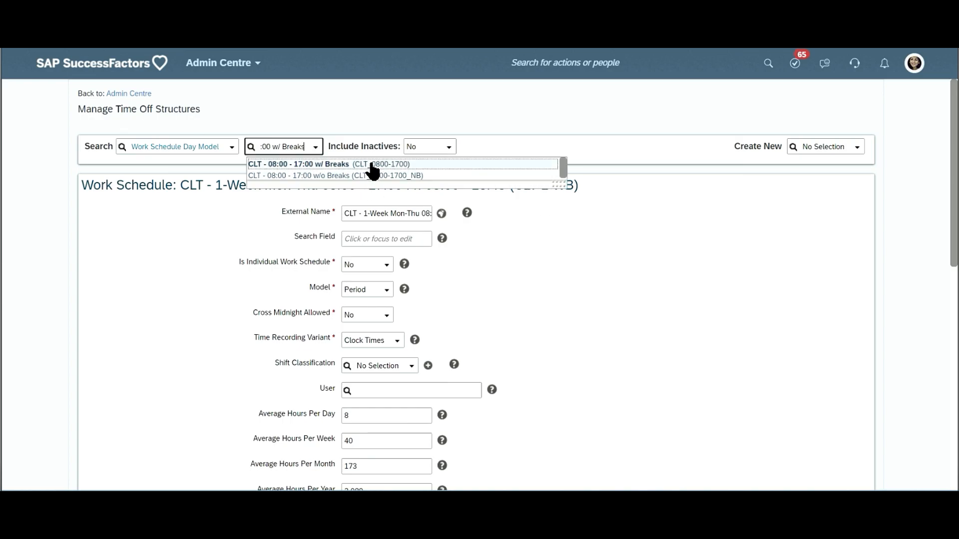
click(372, 164)
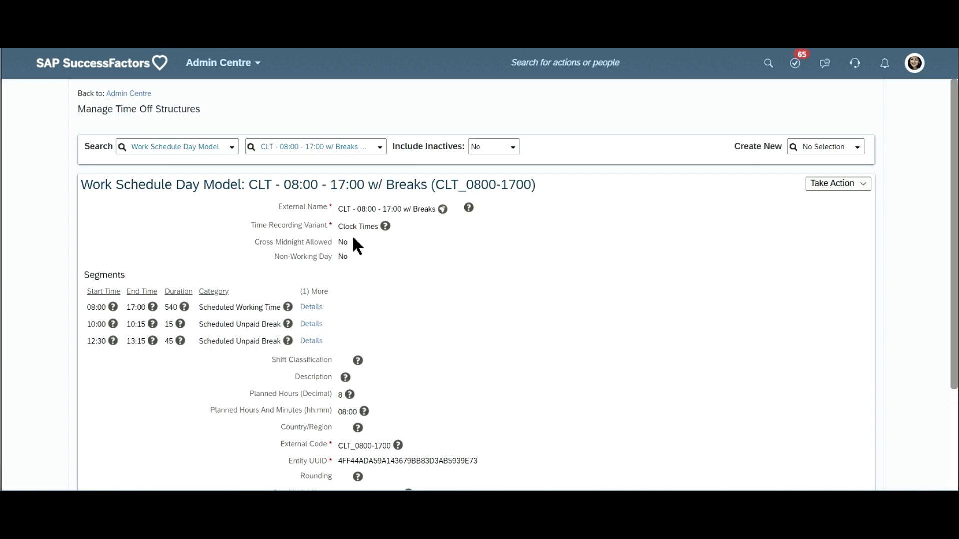
- Open the CLT_0800-1700 day model for correction and examine its Time Recording Variant options and segments, keeping Clock Times
click(841, 182)
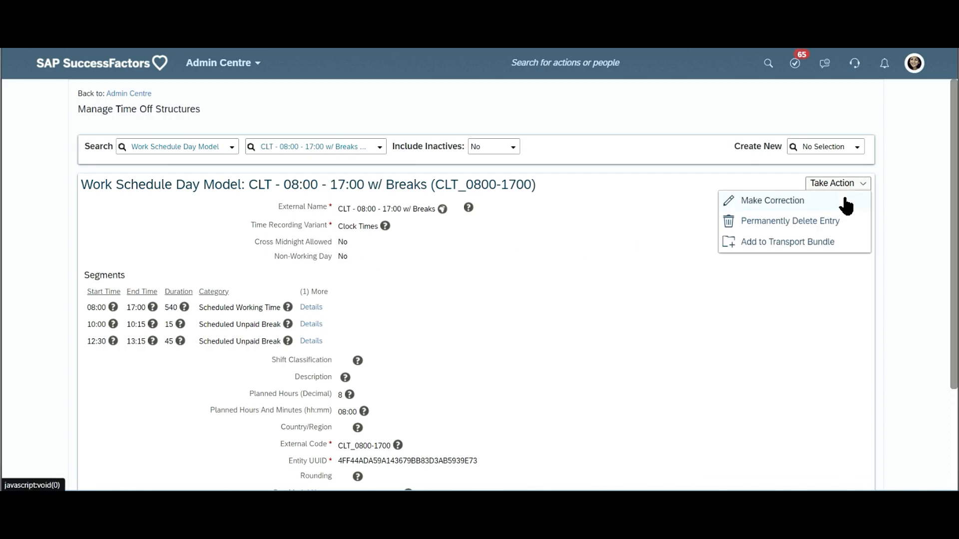
click(770, 201)
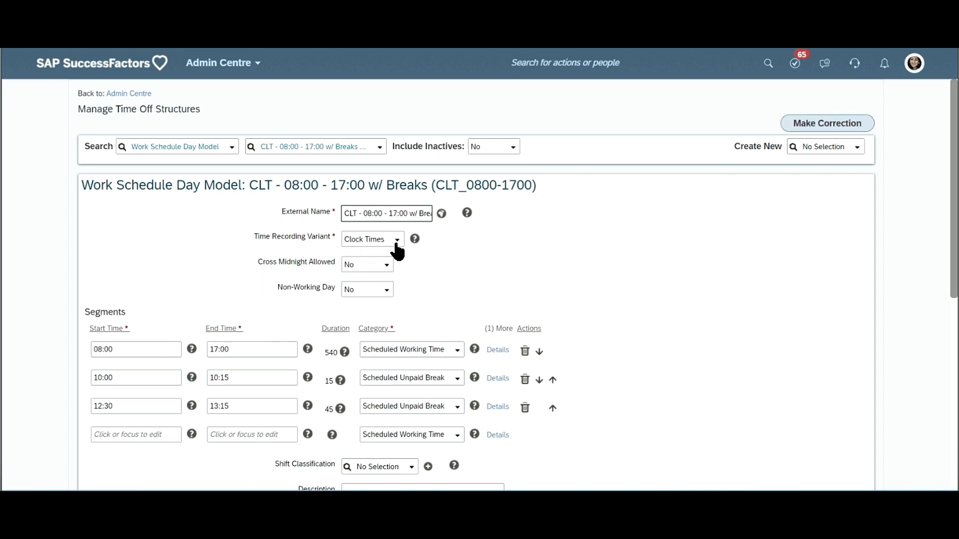
click(404, 245)
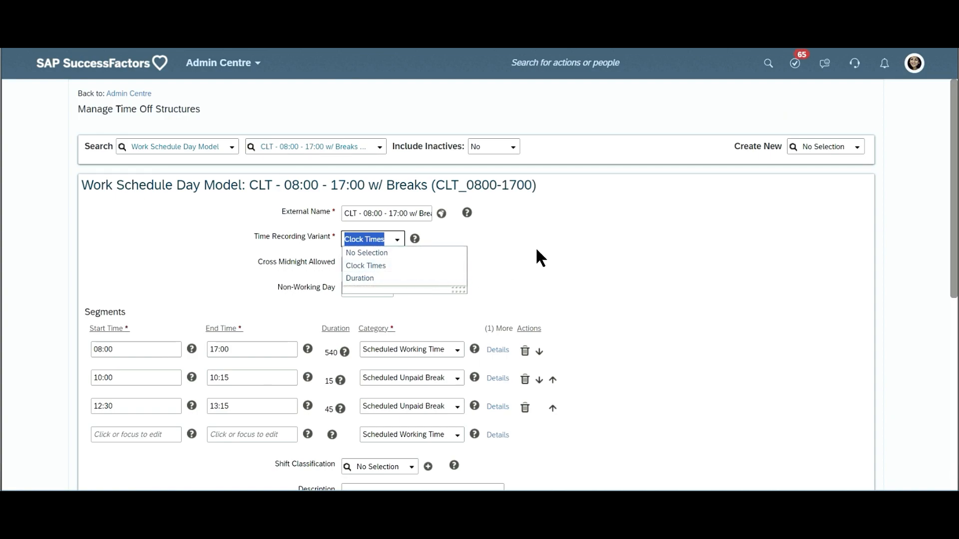
click(418, 260)
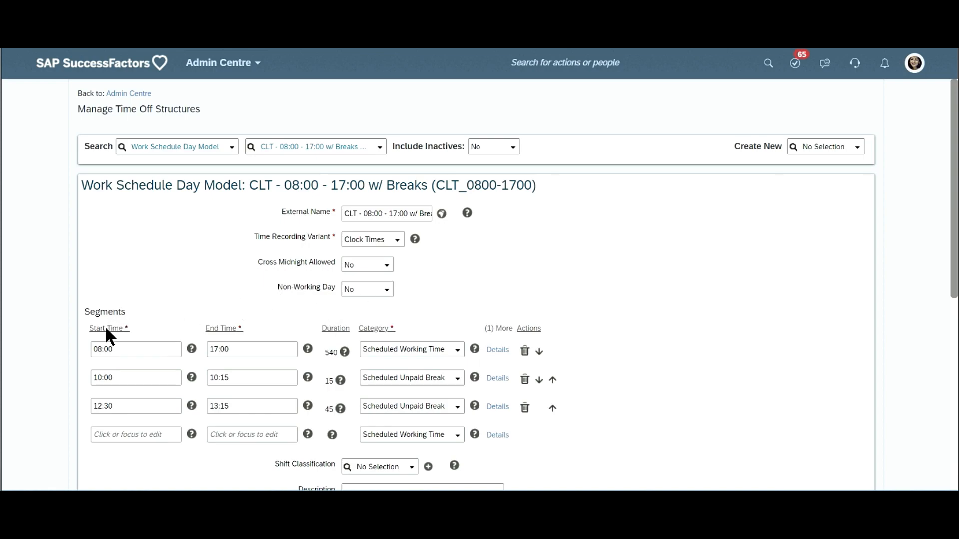
scroll(107, 327, down, 1)
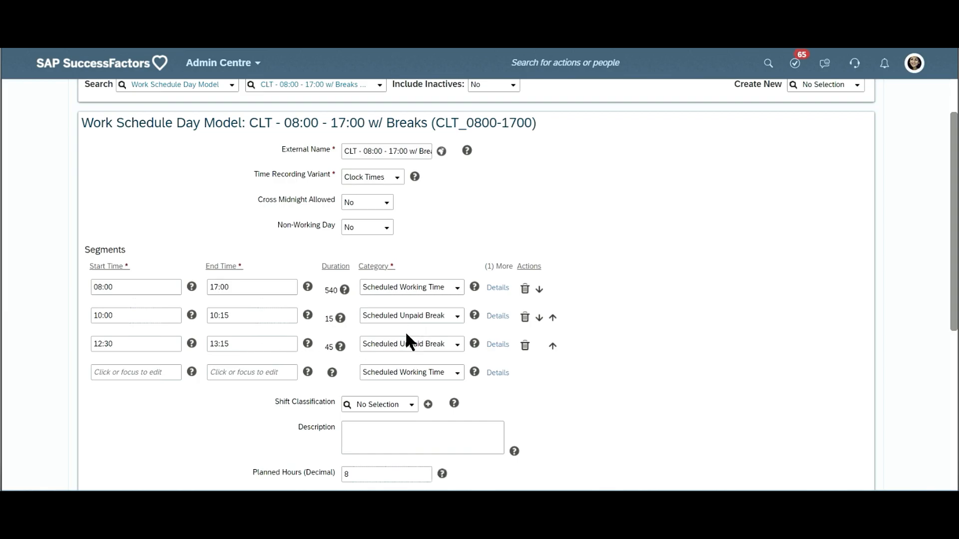
scroll(406, 334, down, 3)
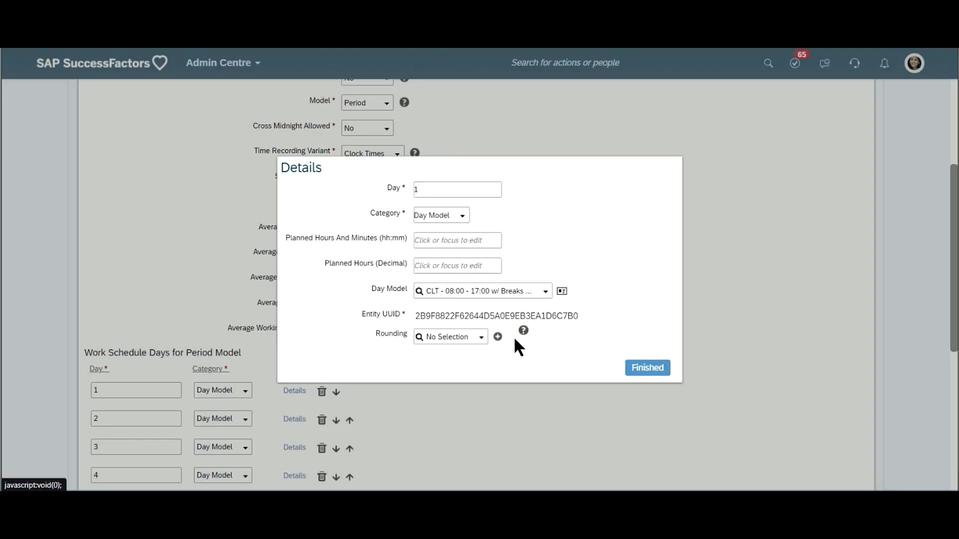
- In the CLT-1-WB work schedule tab, check the category options available for day 1 and reopen that day's details
click(655, 367)
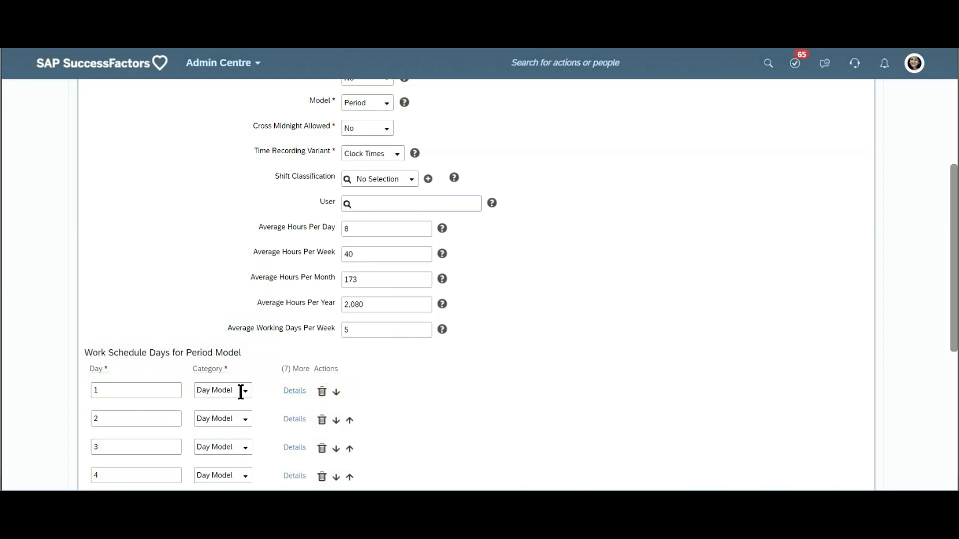
click(245, 393)
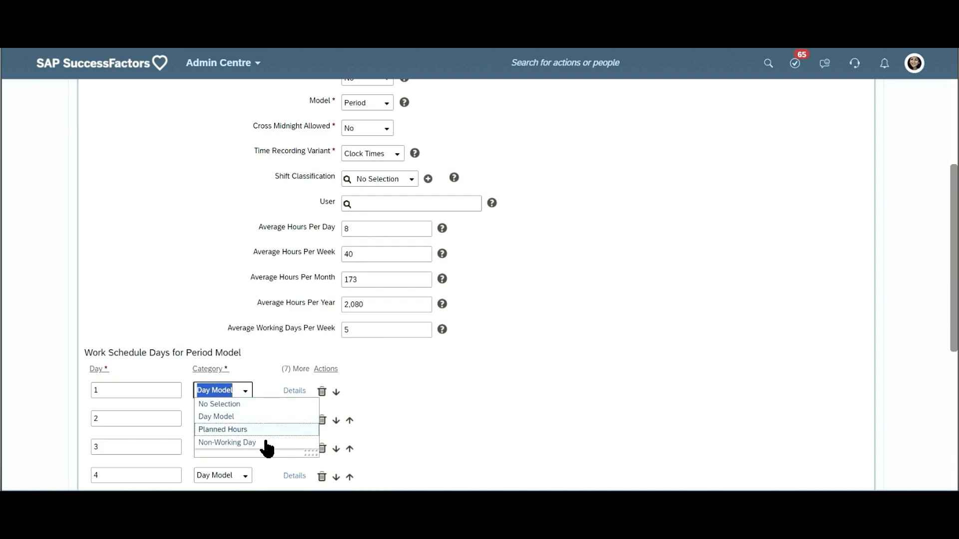
click(371, 416)
click(284, 391)
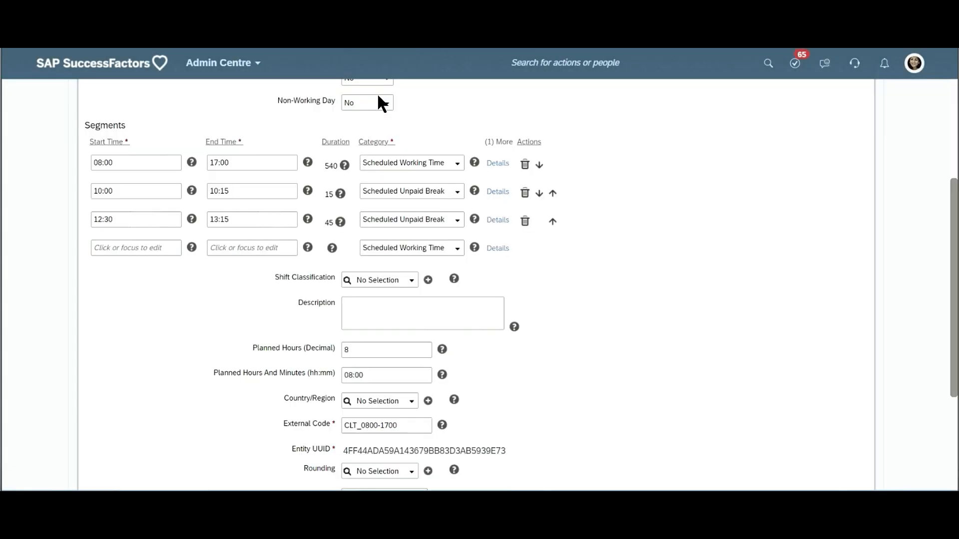
- In the day model tab, examine both planned hours fields of CLT_0800-1700 and compare them with its working time and break segments
scroll(334, 351, down, 3)
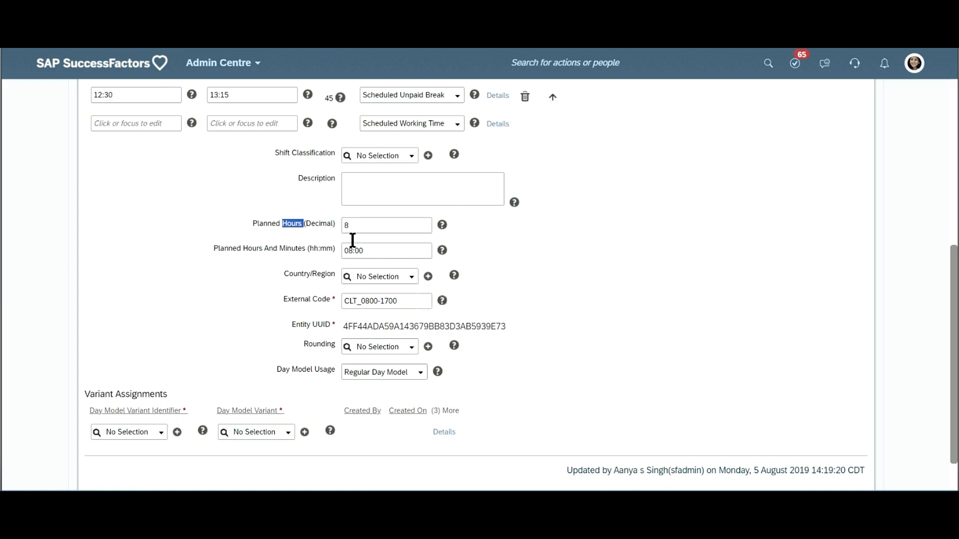
triple_click(298, 226)
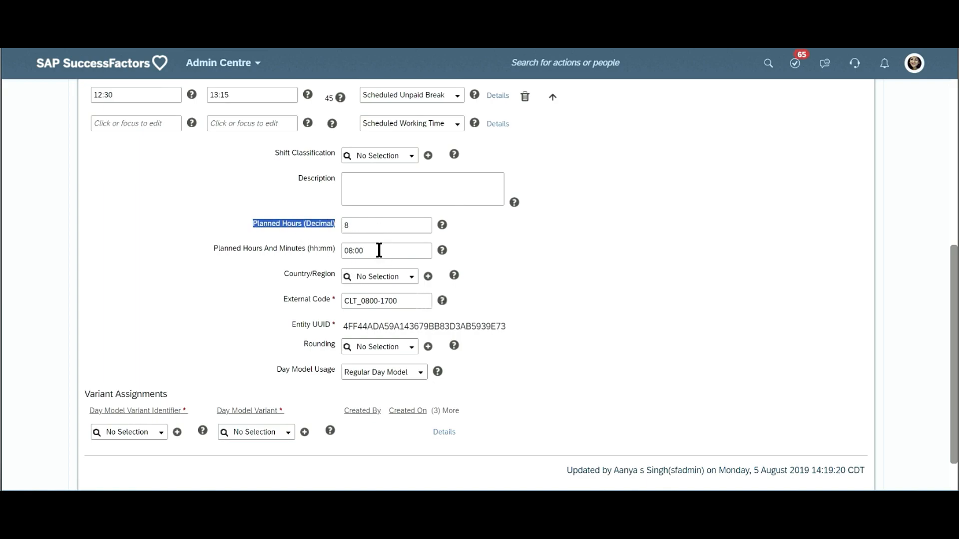
triple_click(379, 250)
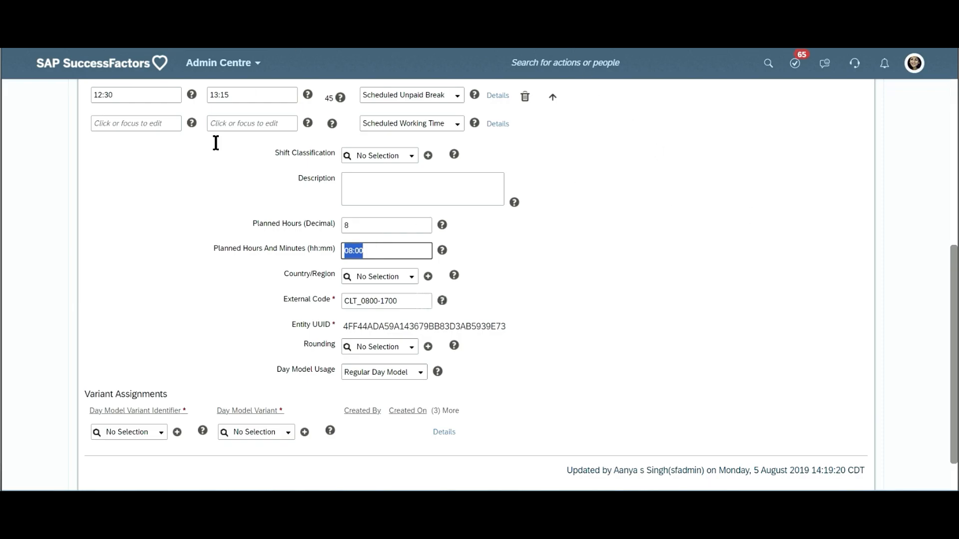
scroll(277, 70, up, 4)
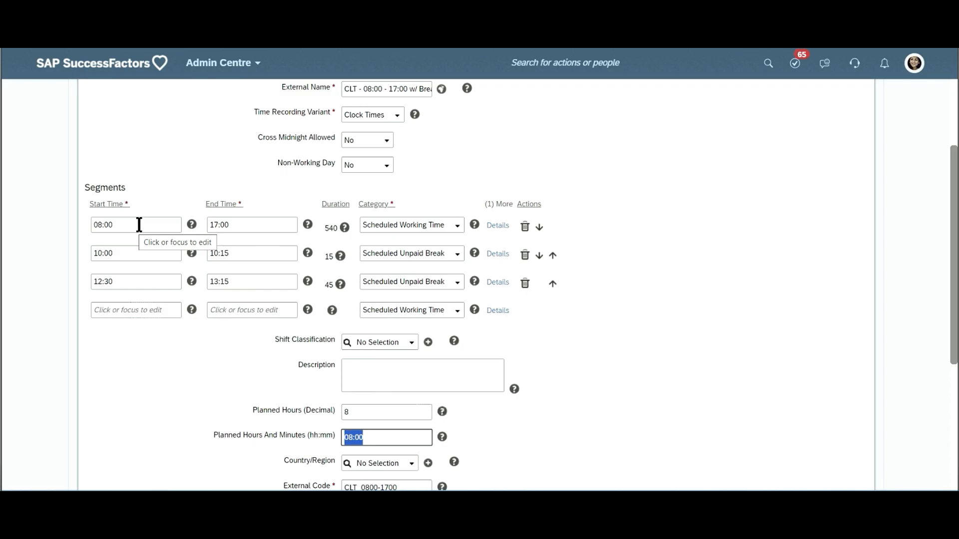
scroll(396, 228, up, 1)
scroll(396, 229, up, 2)
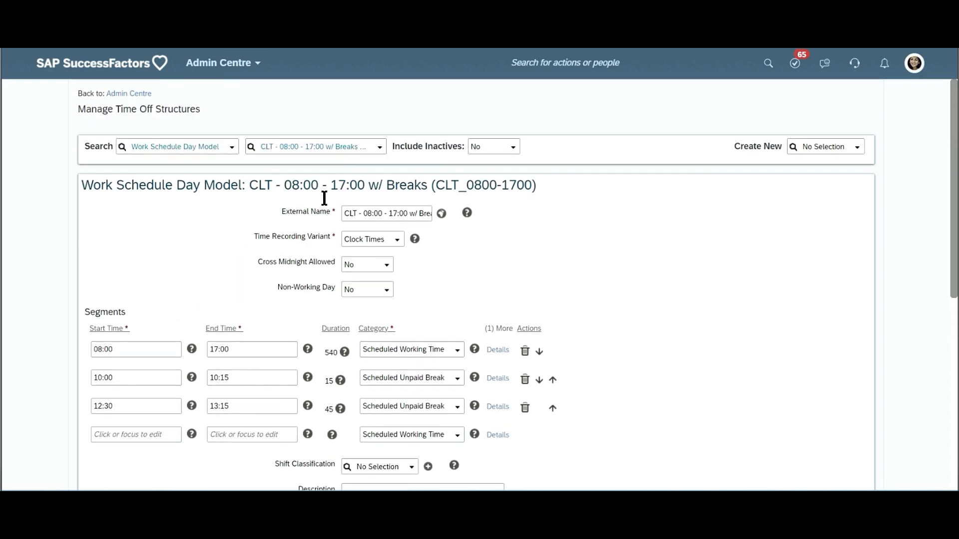
scroll(343, 212, down, 7)
scroll(368, 278, down, 1)
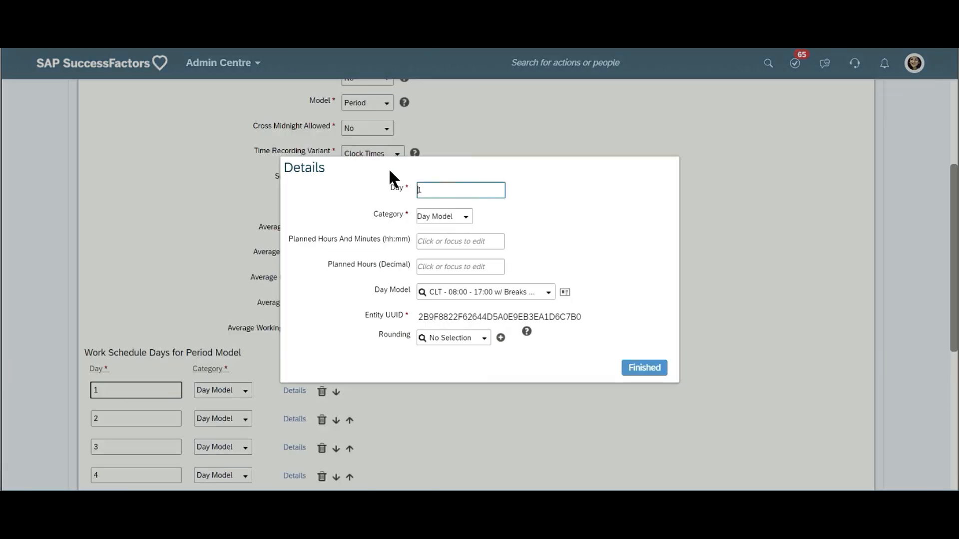
- Close day 1's details and review the CLT-1-WB work schedule, focusing on Model, Is Individual Work Schedule and the period model days
click(648, 368)
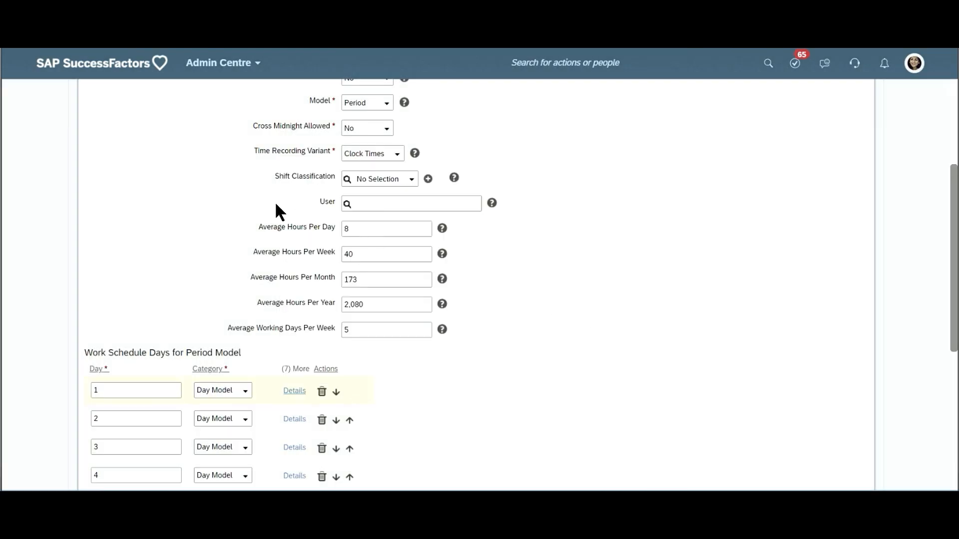
scroll(330, 165, up, 3)
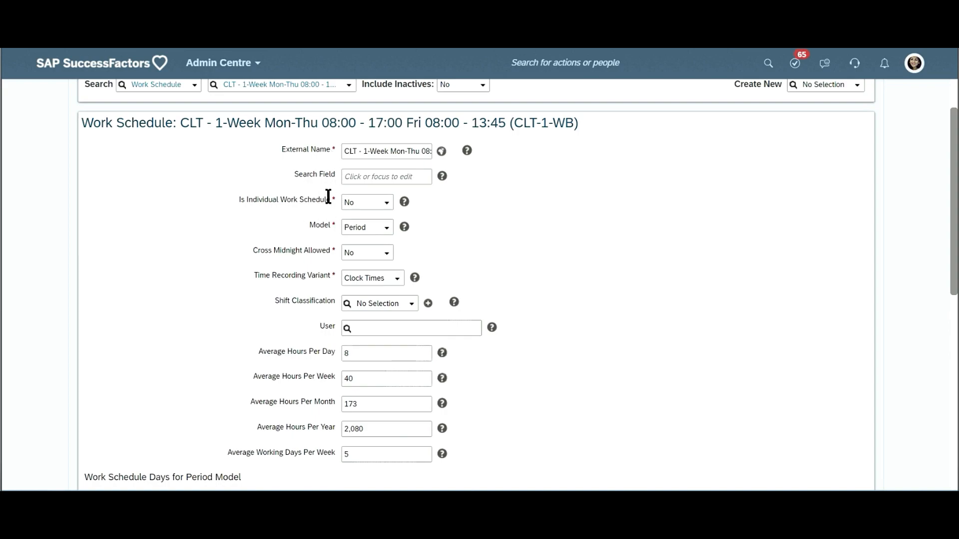
double_click(317, 226)
click(559, 290)
double_click(293, 203)
triple_click(290, 201)
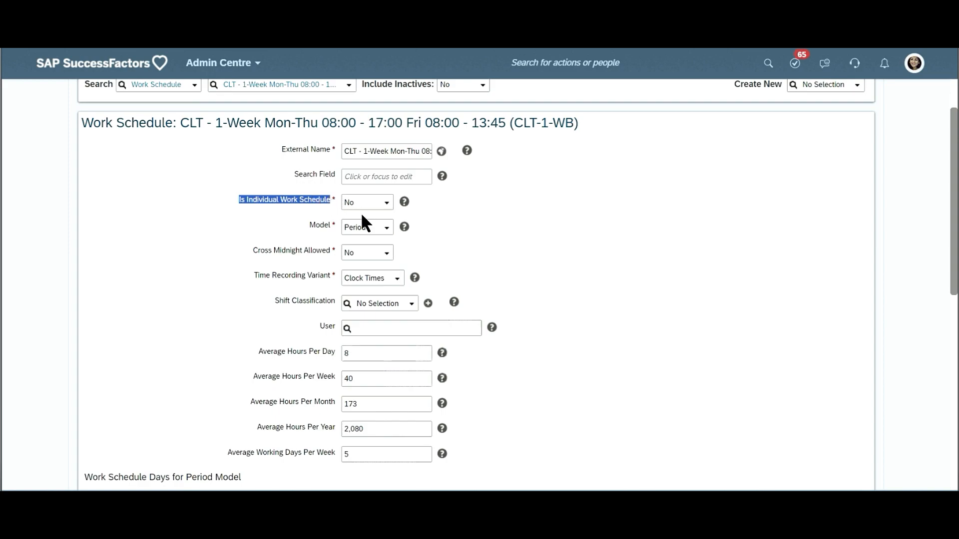
scroll(362, 216, down, 3)
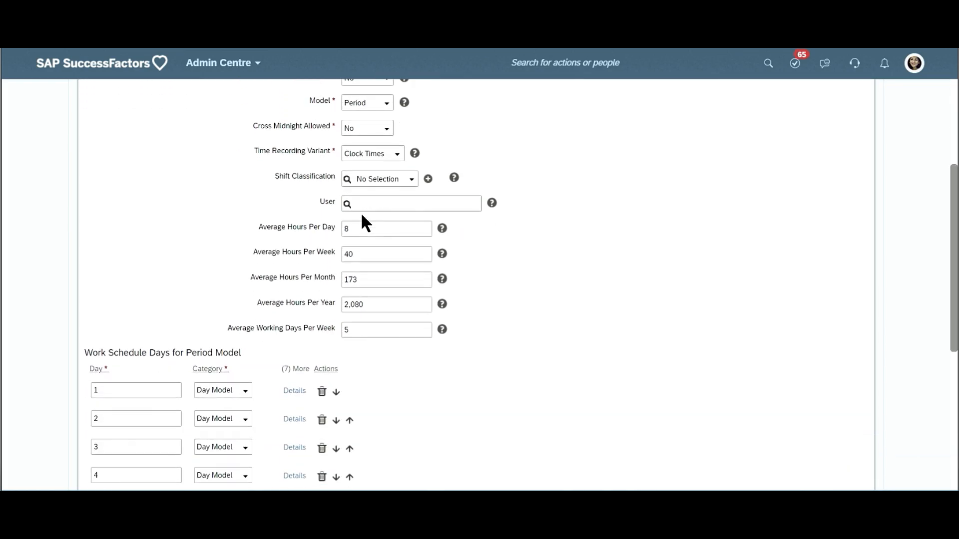
scroll(362, 215, down, 7)
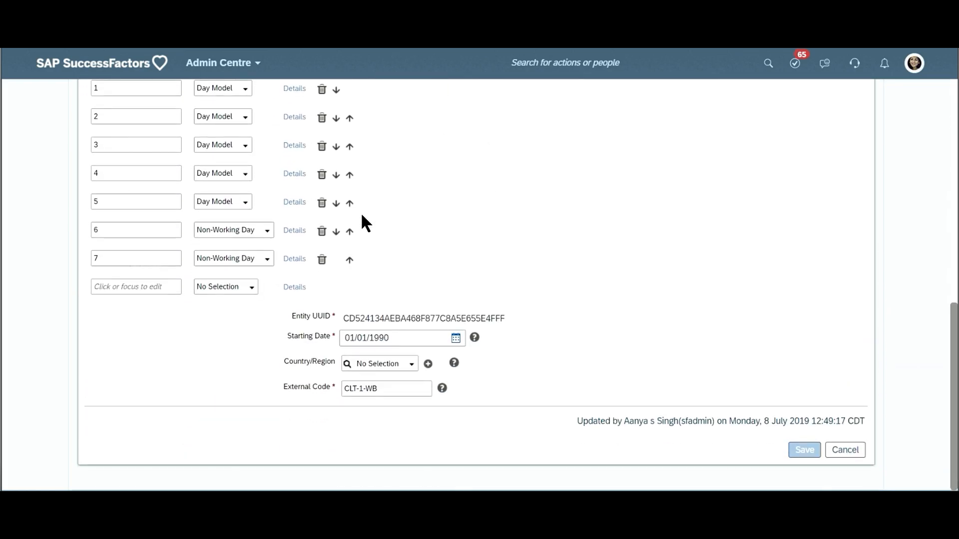
scroll(362, 216, up, 12)
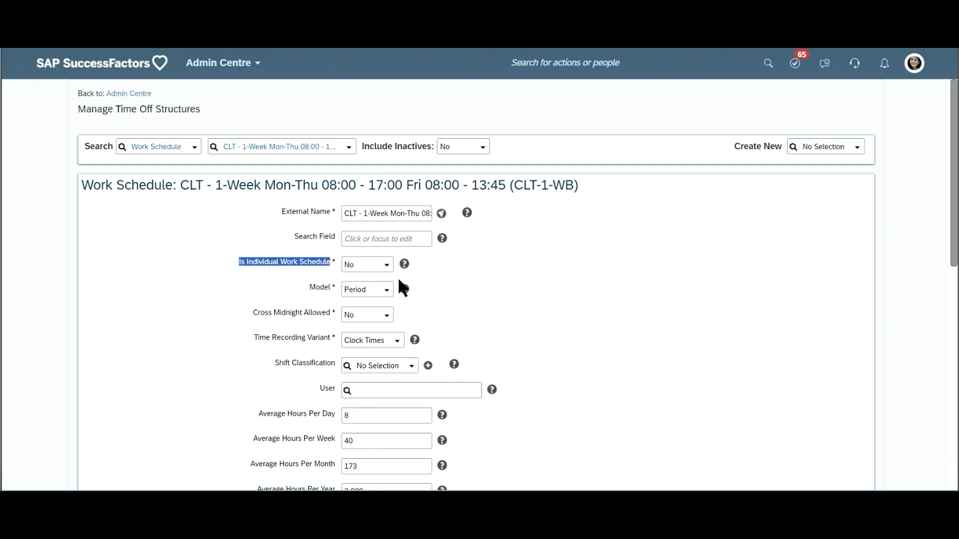
scroll(402, 288, down, 1)
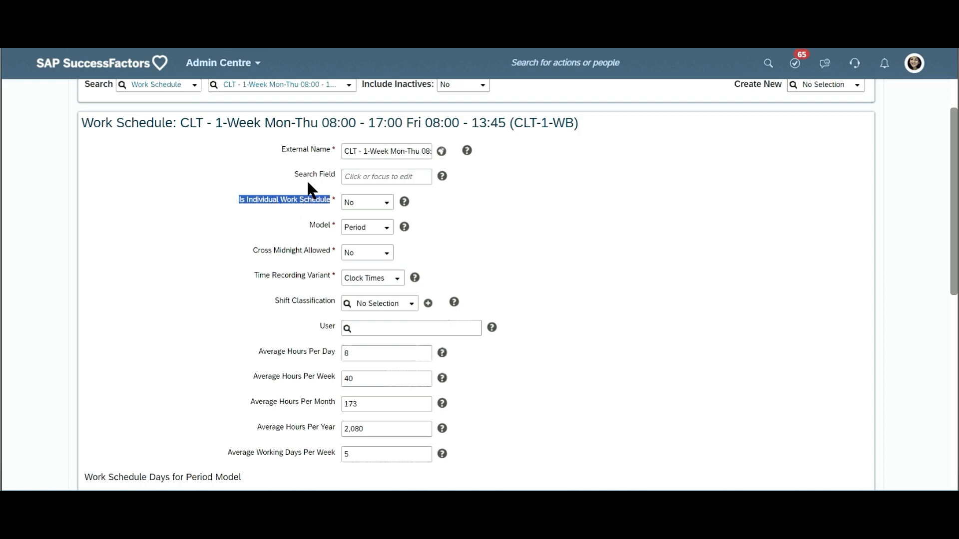
scroll(307, 183, down, 1)
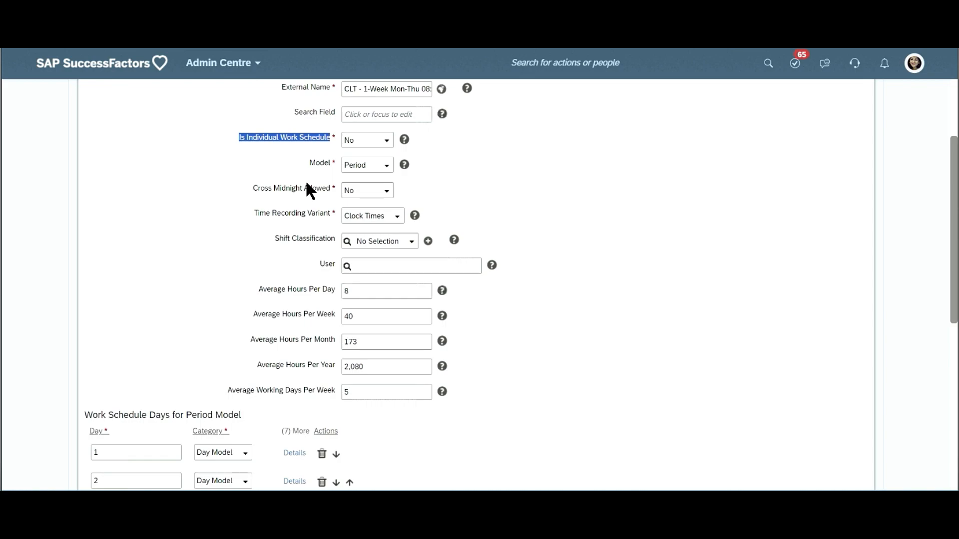
- Try Yes for the Is Individual Work Schedule setting of CLT-1-WB, then return it to No
click(388, 150)
click(386, 150)
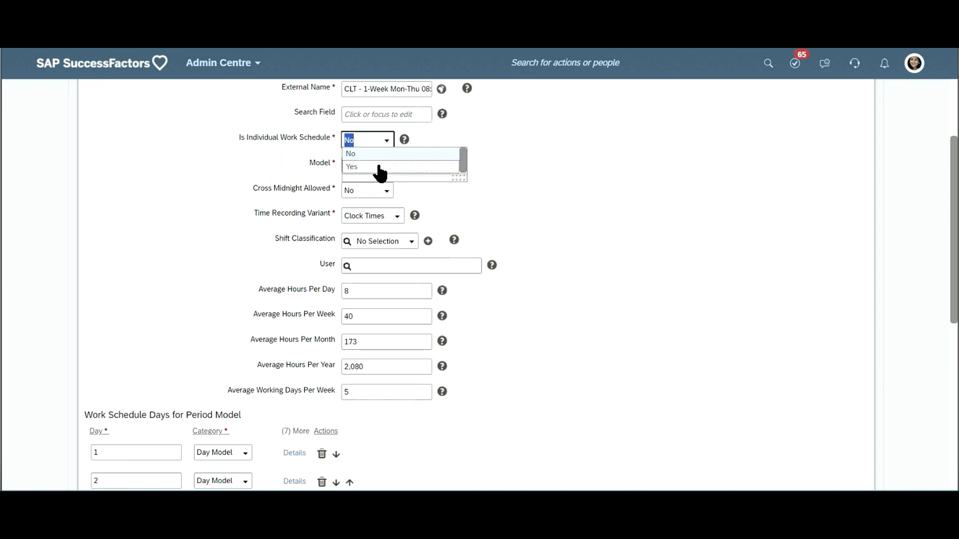
click(379, 166)
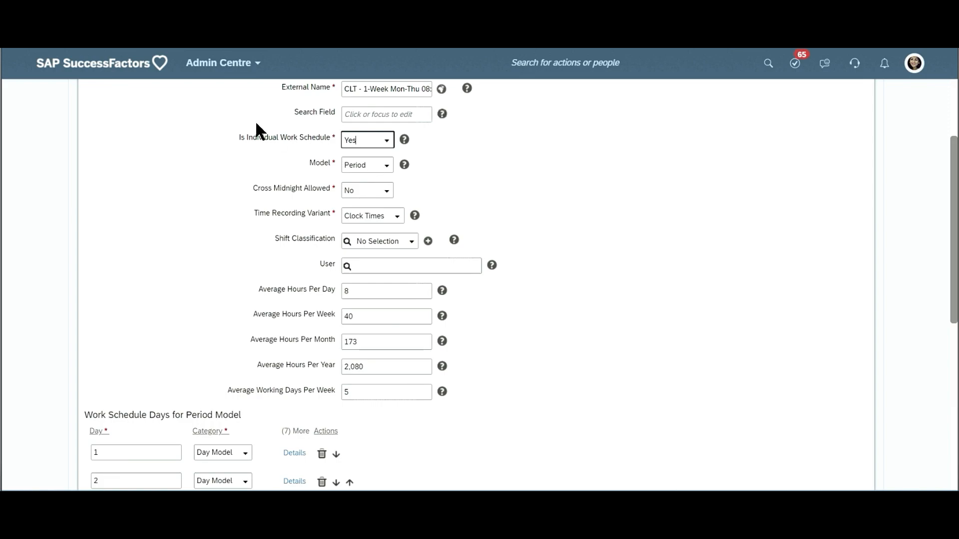
click(388, 141)
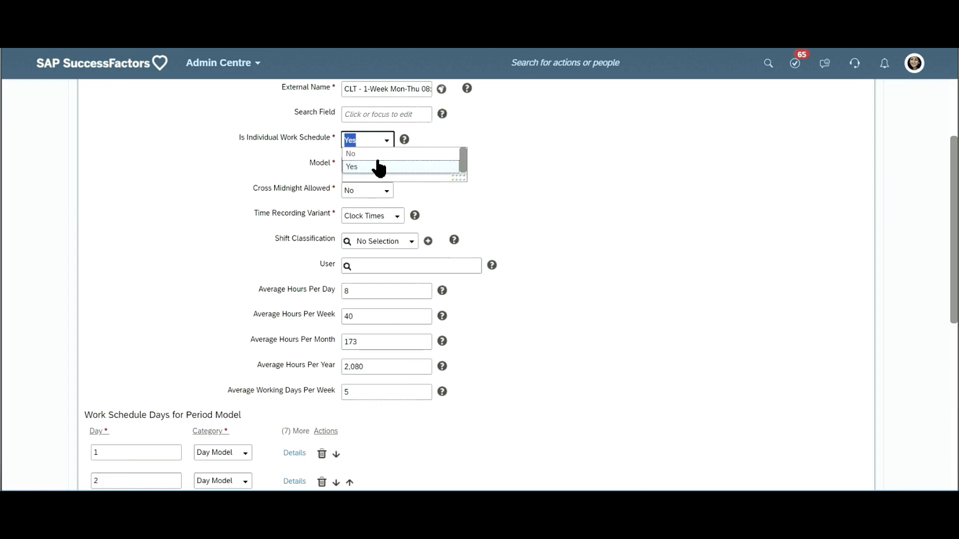
click(378, 153)
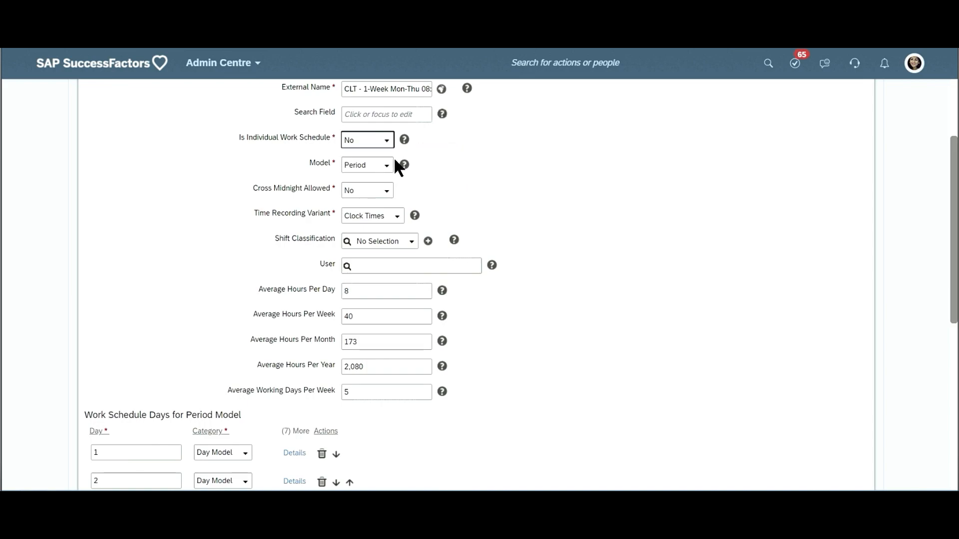
triple_click(291, 140)
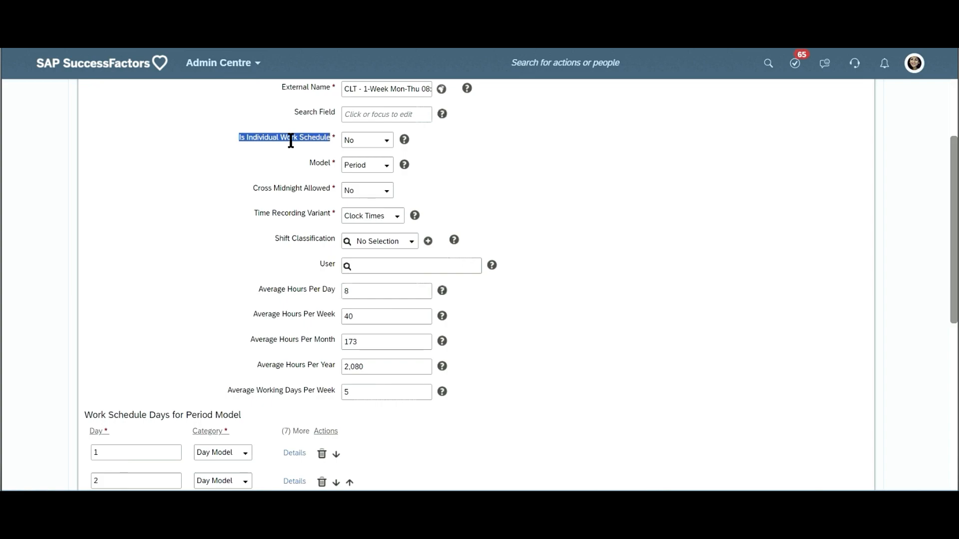
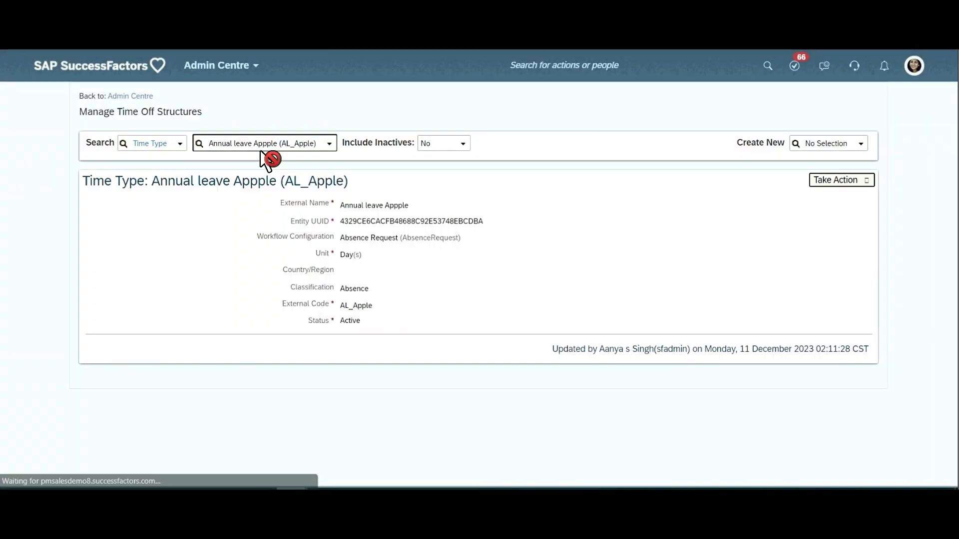
- Review the Annual leave Appple (AL_Apple) time type from its general fields down to the Time Account Posting Rules and Take Rules
scroll(265, 159, down, 5)
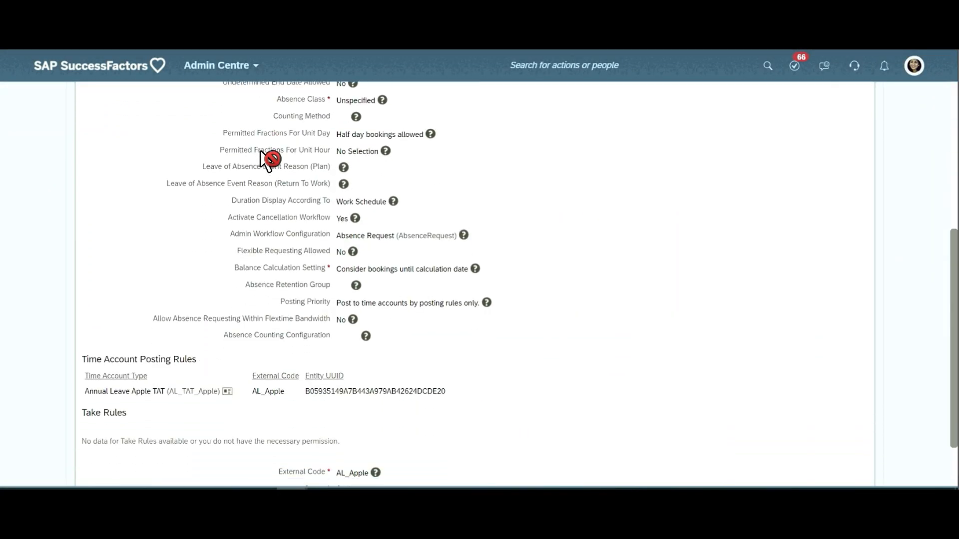
scroll(265, 159, down, 2)
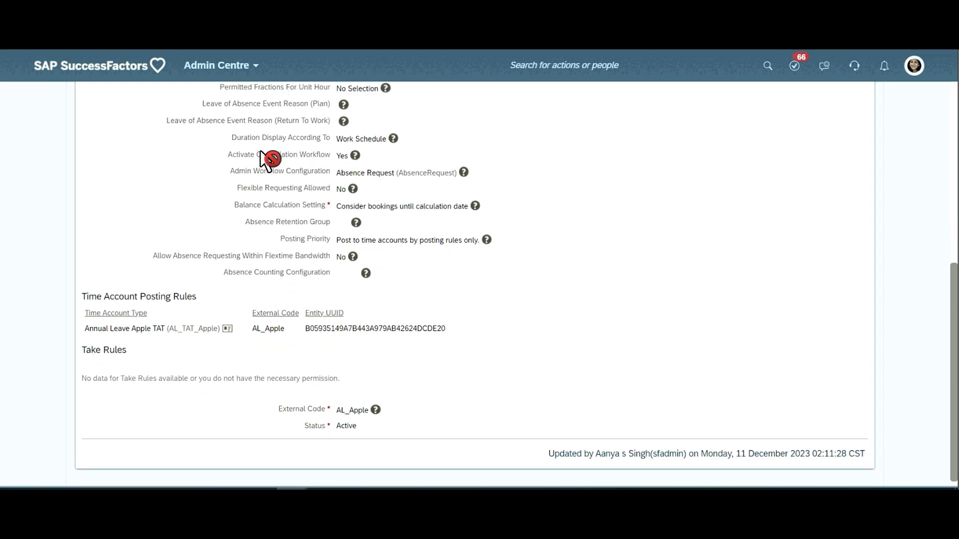
scroll(265, 159, up, 7)
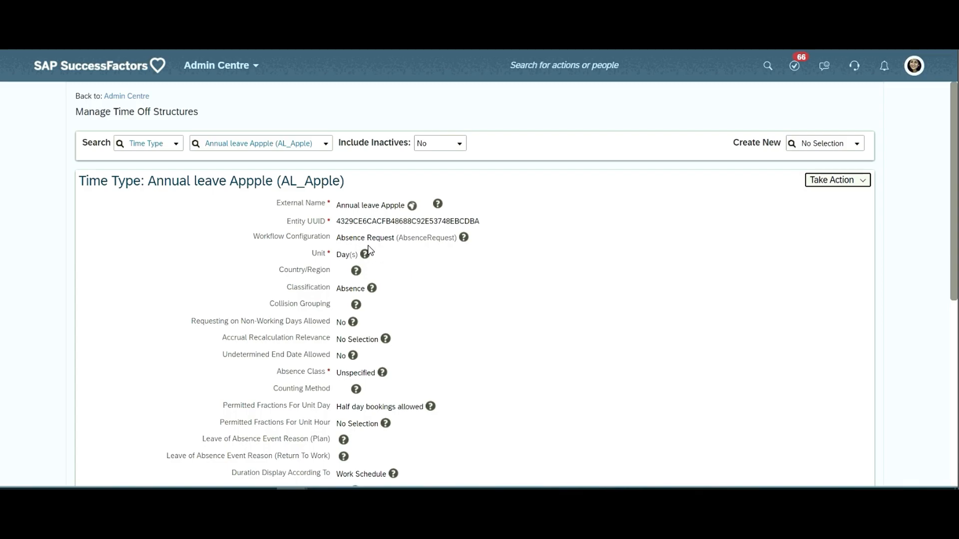
scroll(367, 251, down, 1)
scroll(349, 265, up, 1)
scroll(413, 229, down, 7)
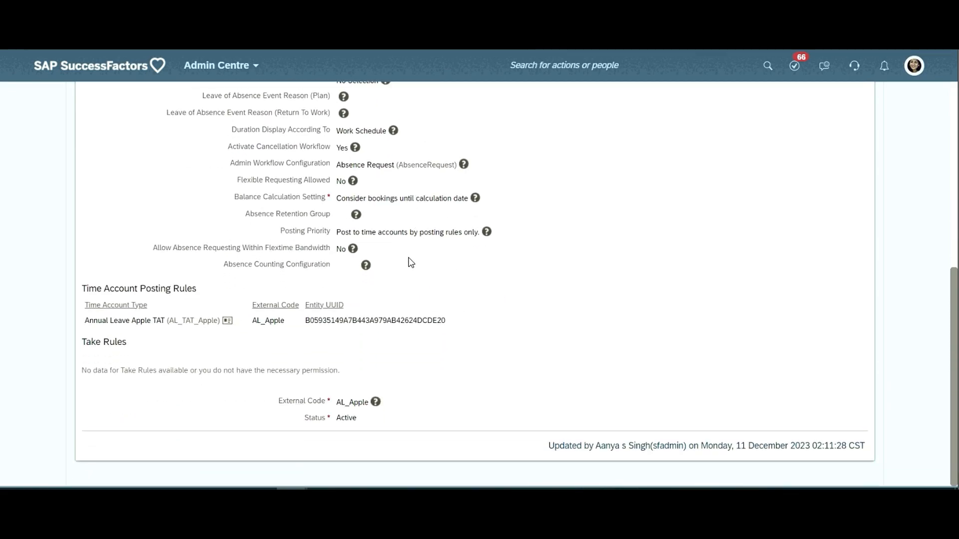
- Examine the Activate Cancellation Workflow and Admin Workflow Configuration settings of the AL_Apple time type, along with the fields below them
scroll(409, 261, up, 2)
click(368, 228)
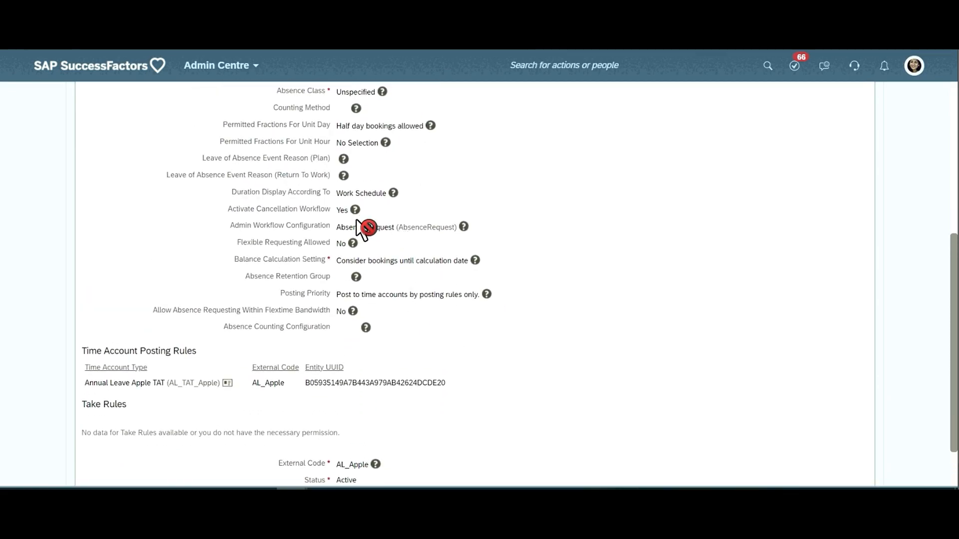
scroll(408, 261, down, 2)
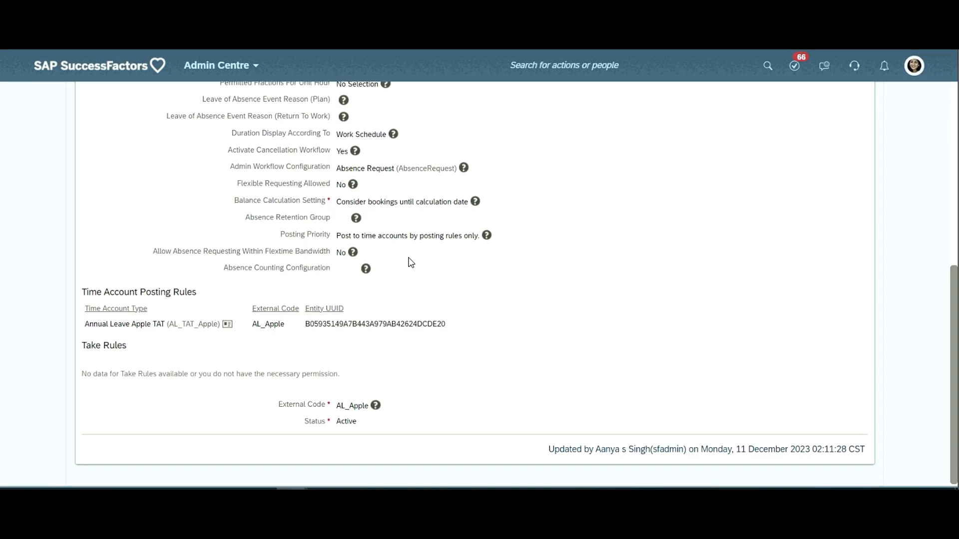
scroll(410, 262, up, 2)
click(357, 223)
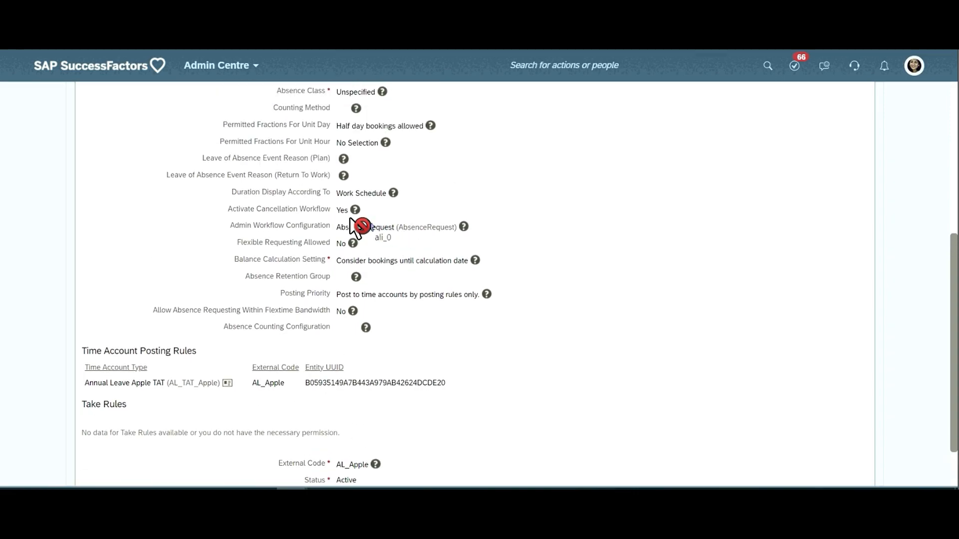
scroll(411, 263, down, 2)
scroll(410, 260, up, 2)
click(364, 225)
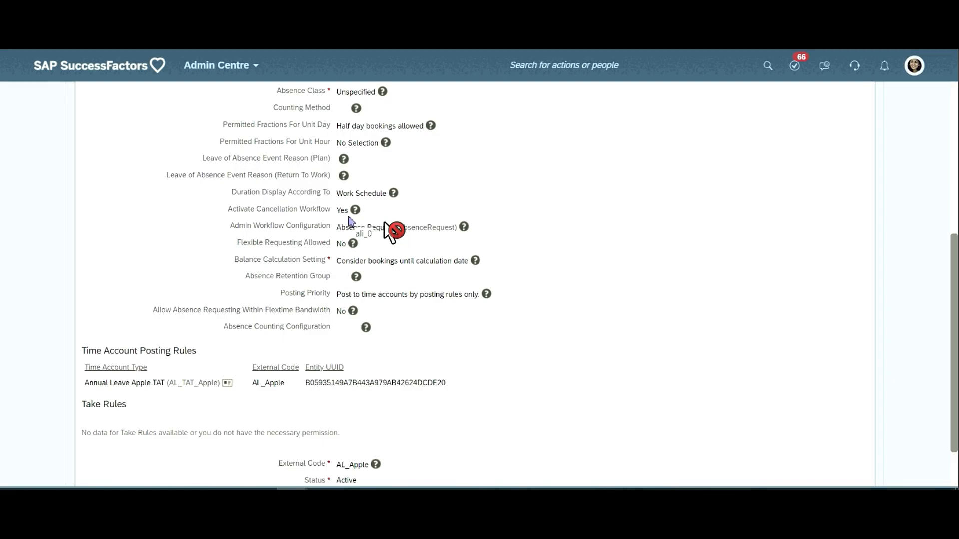
scroll(410, 263, down, 2)
scroll(410, 264, up, 2)
click(365, 224)
- Highlight the Admin Workflow Configuration value of the AL_Apple time type, followed by its Workflow Configuration value
scroll(309, 234, up, 4)
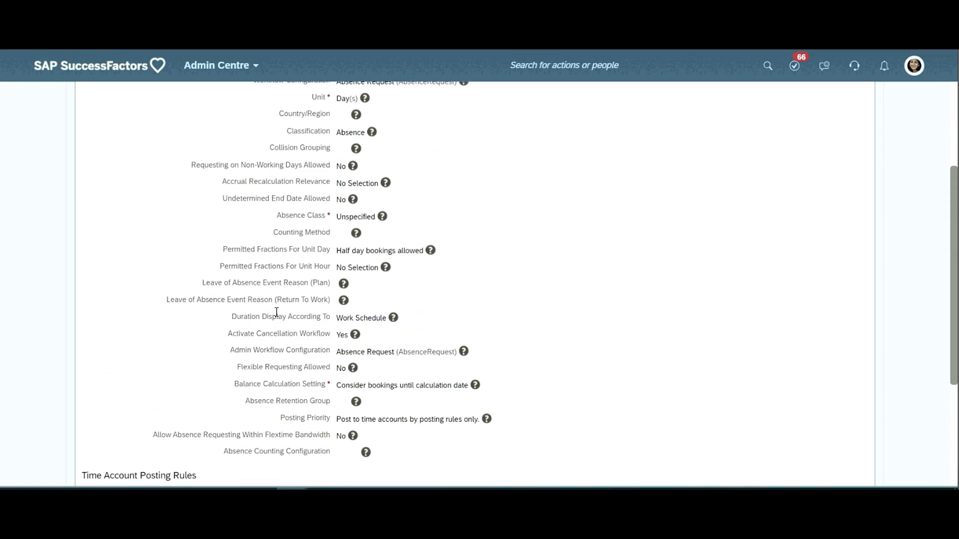
triple_click(392, 352)
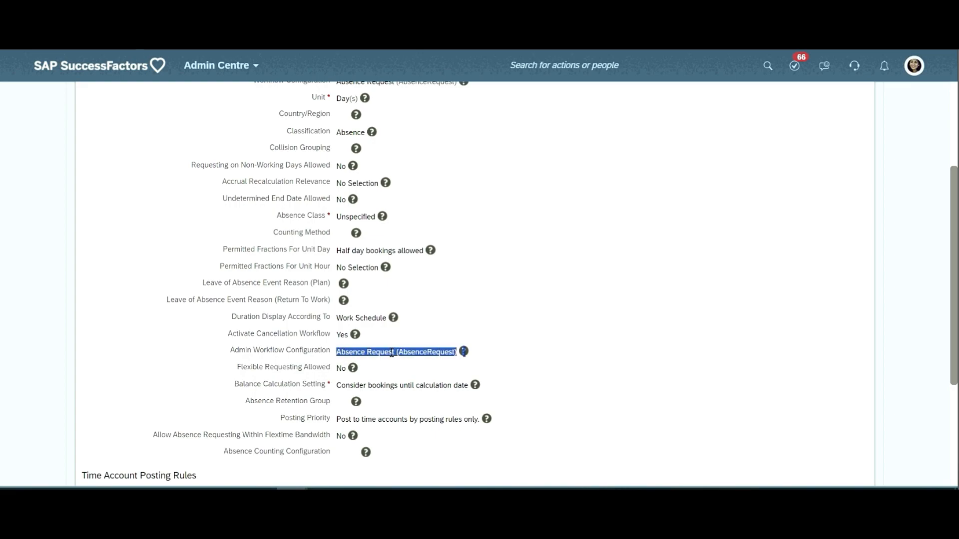
scroll(390, 350, up, 3)
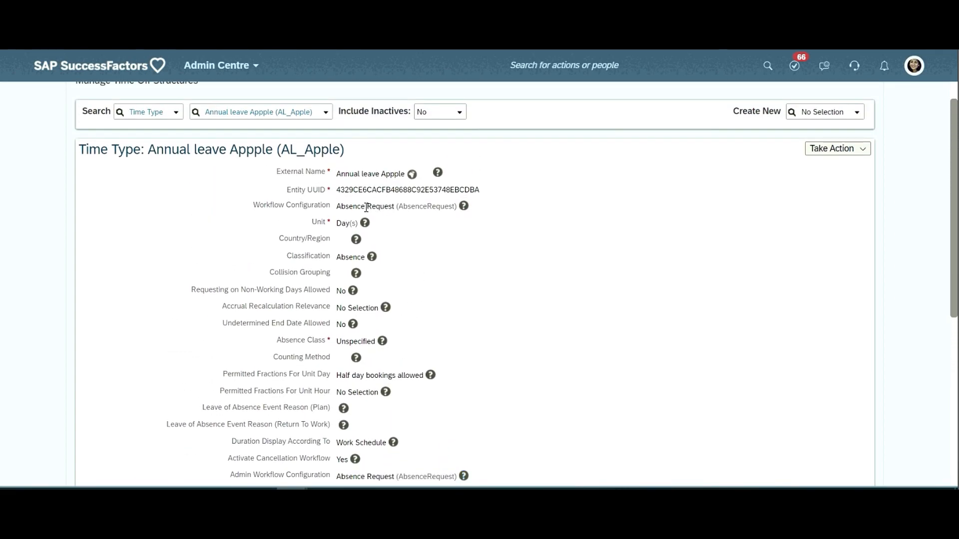
triple_click(363, 208)
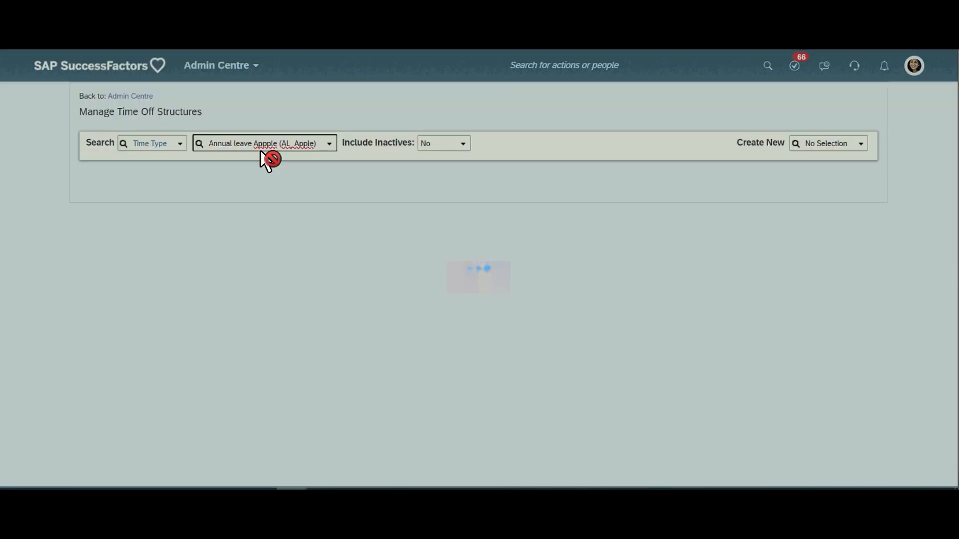
- Go through the AL_Apple time type again, covering the absence settings, workflow fields, Balance Calculation Setting, Posting Priority and posting rules
scroll(265, 159, down, 3)
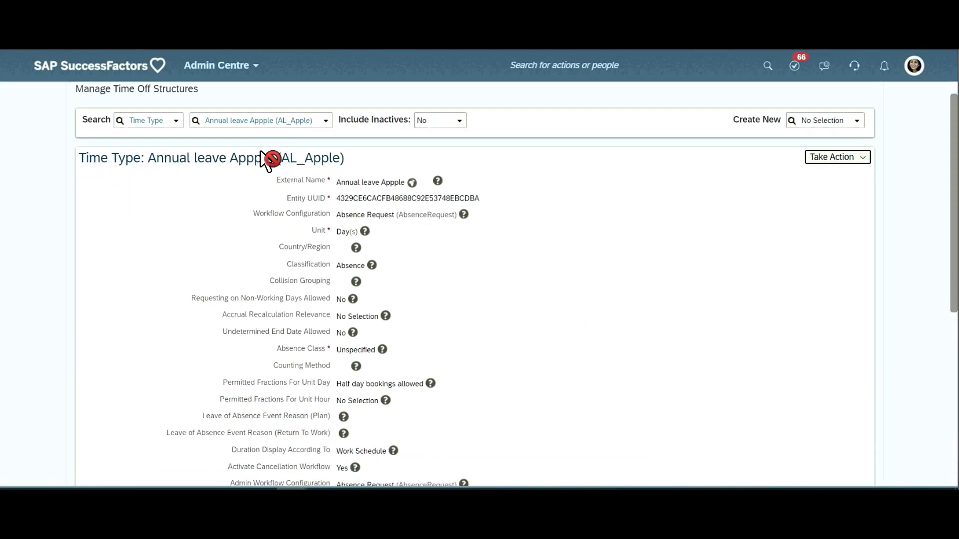
scroll(265, 160, down, 3)
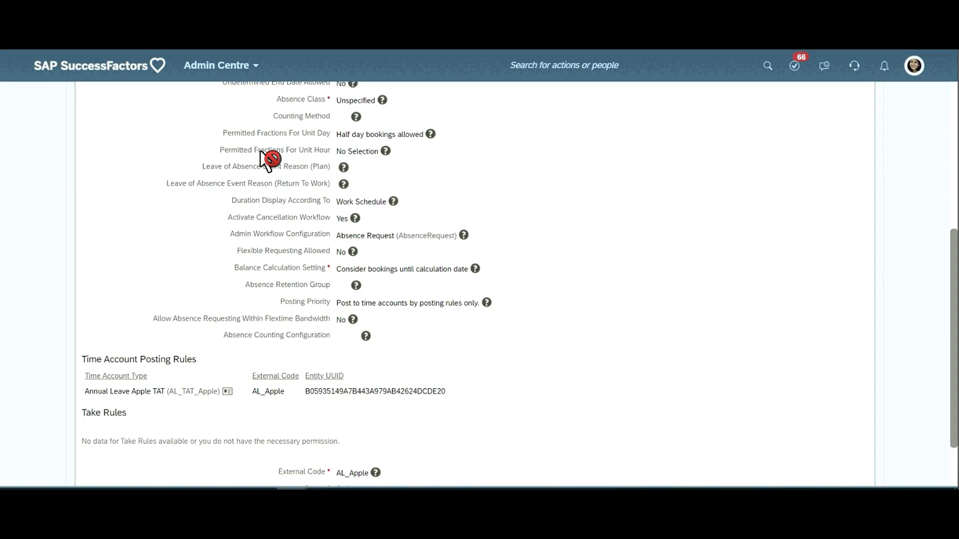
scroll(268, 159, down, 1)
scroll(268, 158, up, 6)
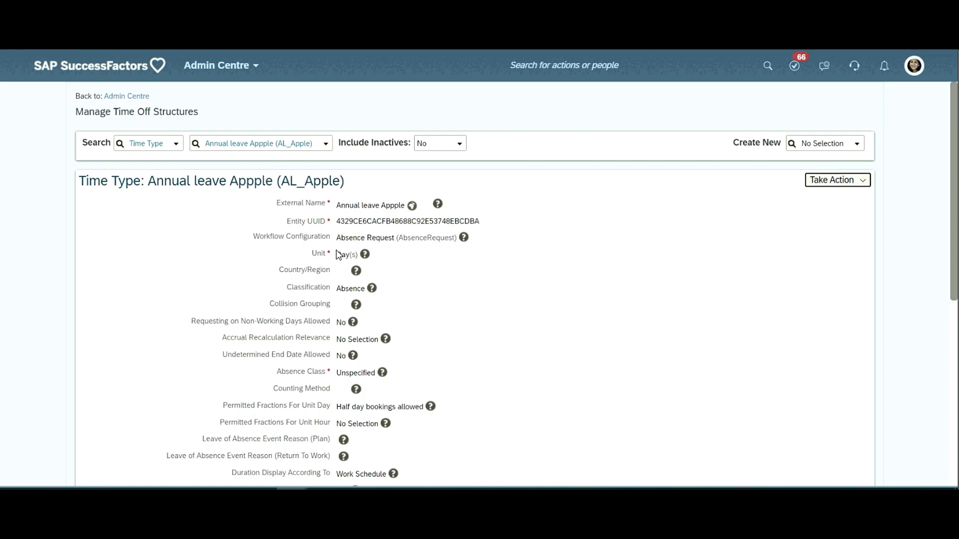
scroll(368, 246, down, 1)
scroll(366, 249, up, 1)
scroll(660, 277, down, 1)
scroll(644, 262, down, 6)
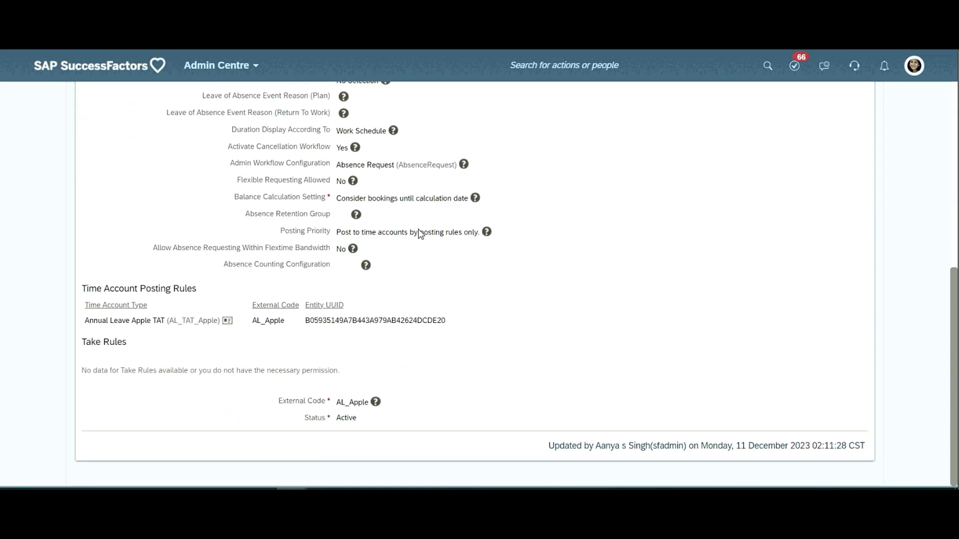
scroll(410, 263, up, 1)
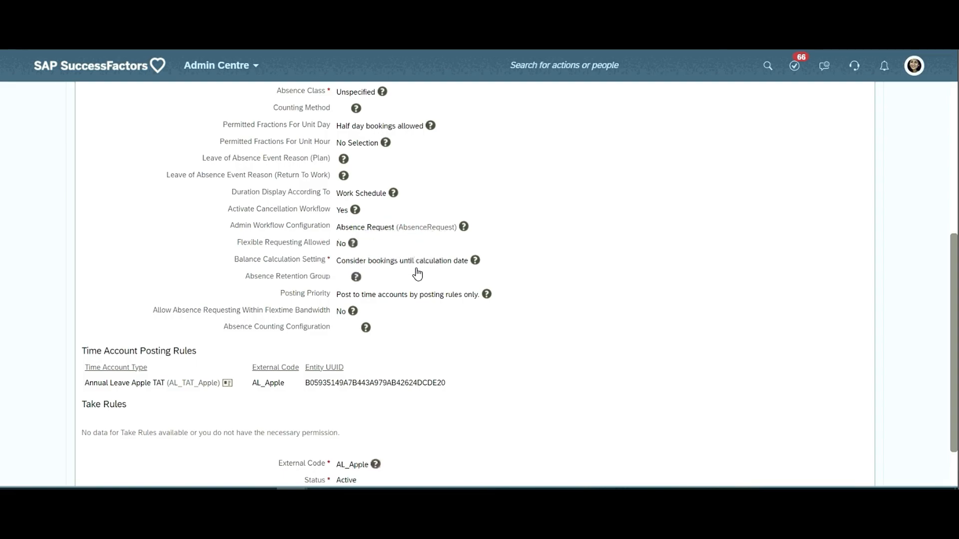
- Compare the Admin Workflow Configuration of the AL_Apple time type with its Workflow Configuration, highlighting each value
scroll(322, 240, up, 2)
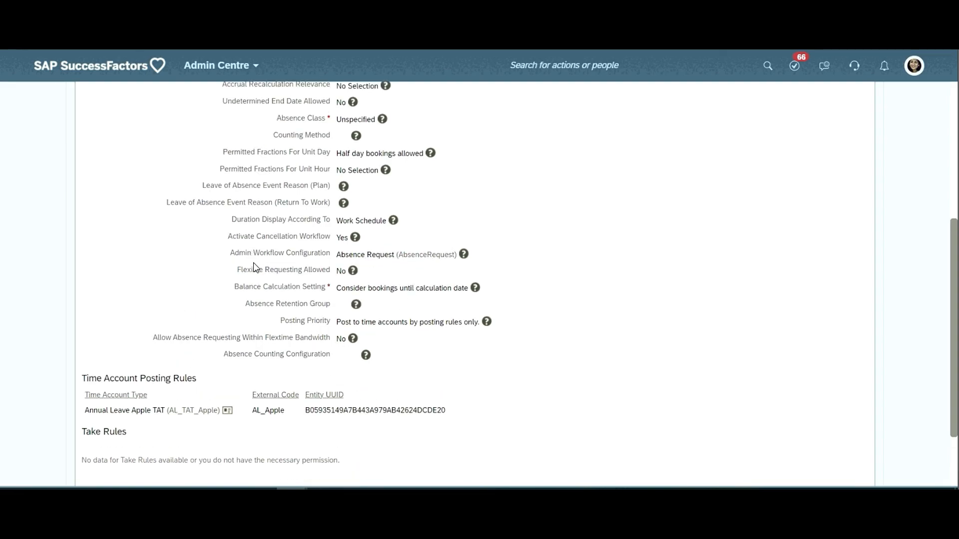
triple_click(391, 352)
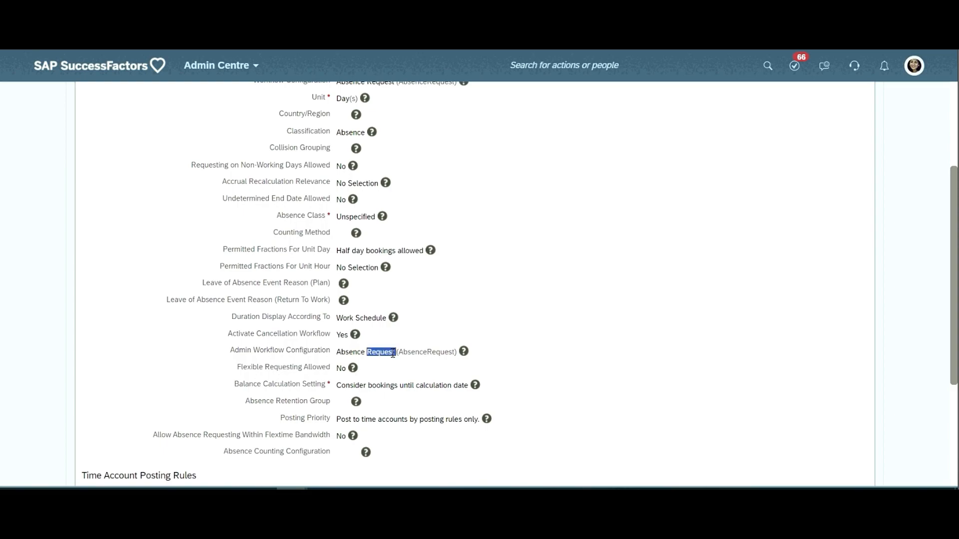
scroll(389, 350, up, 3)
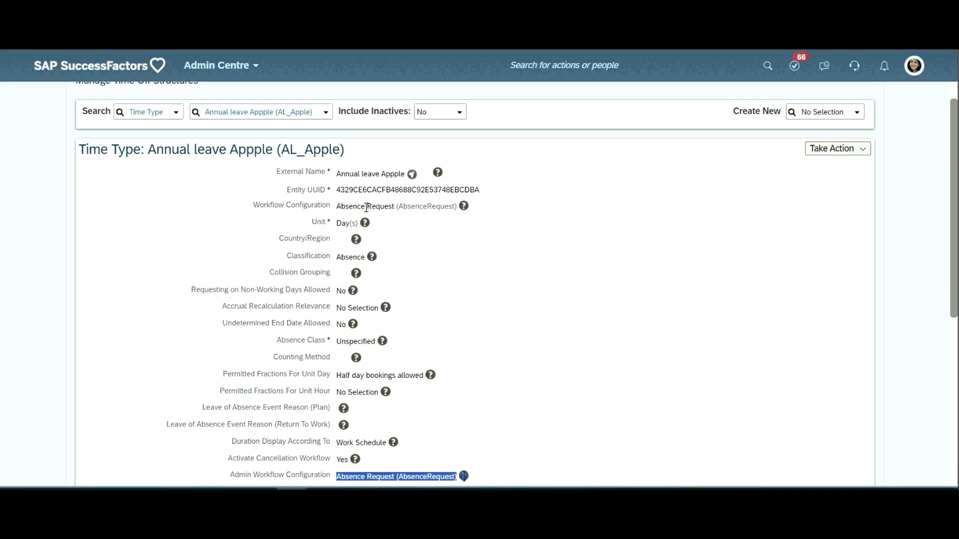
scroll(366, 207, down, 5)
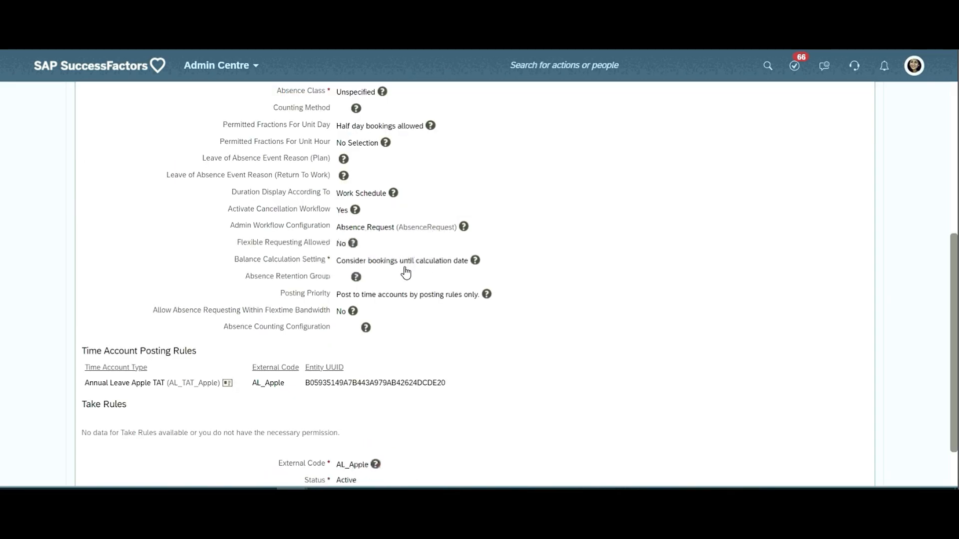
scroll(269, 225, up, 1)
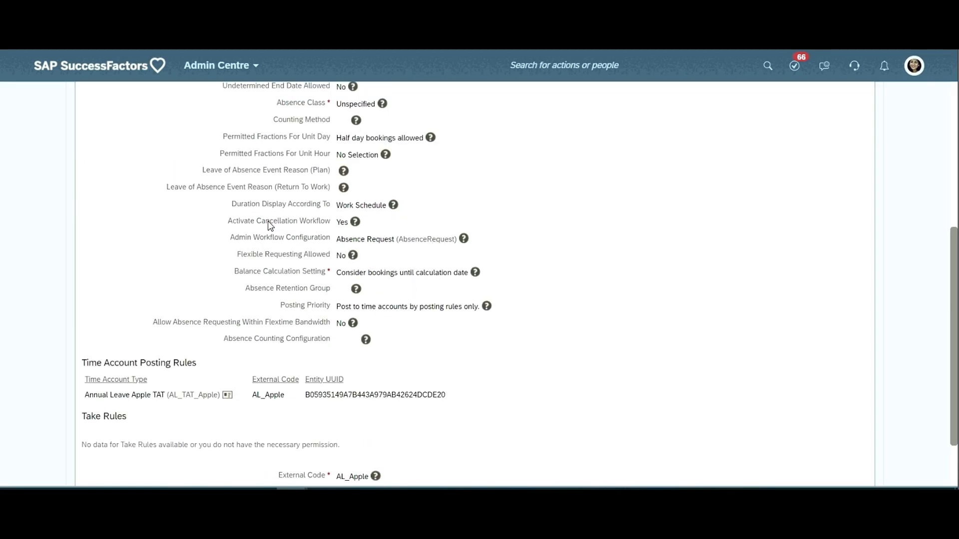
scroll(270, 224, up, 3)
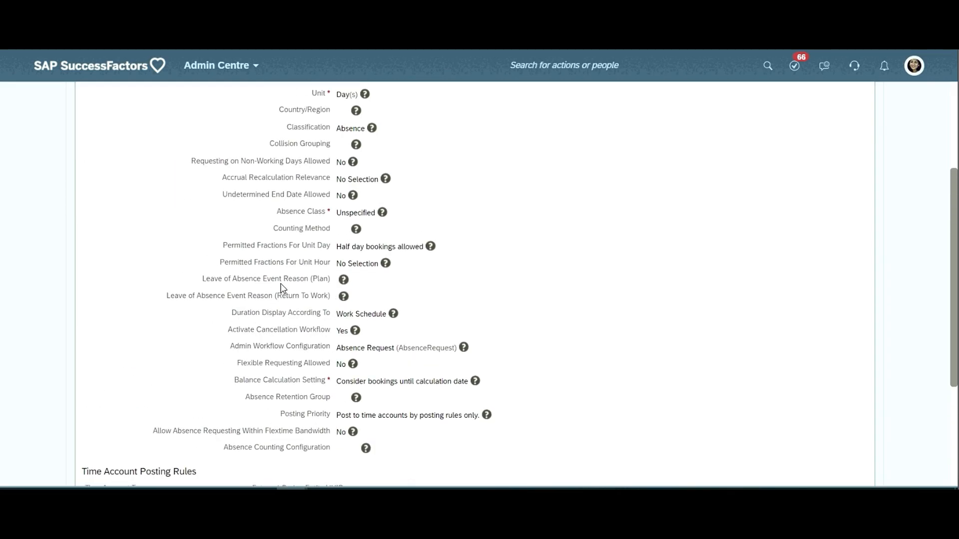
triple_click(392, 353)
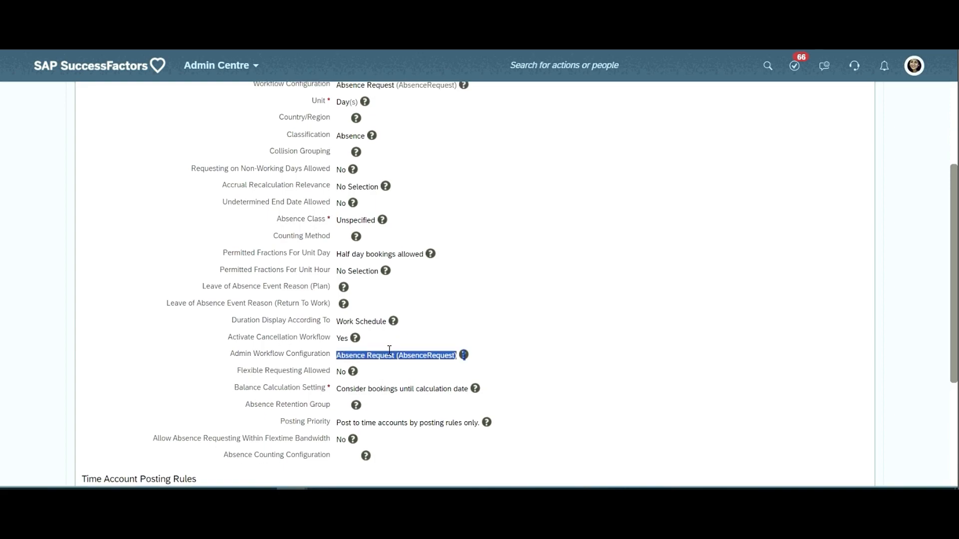
scroll(389, 350, up, 3)
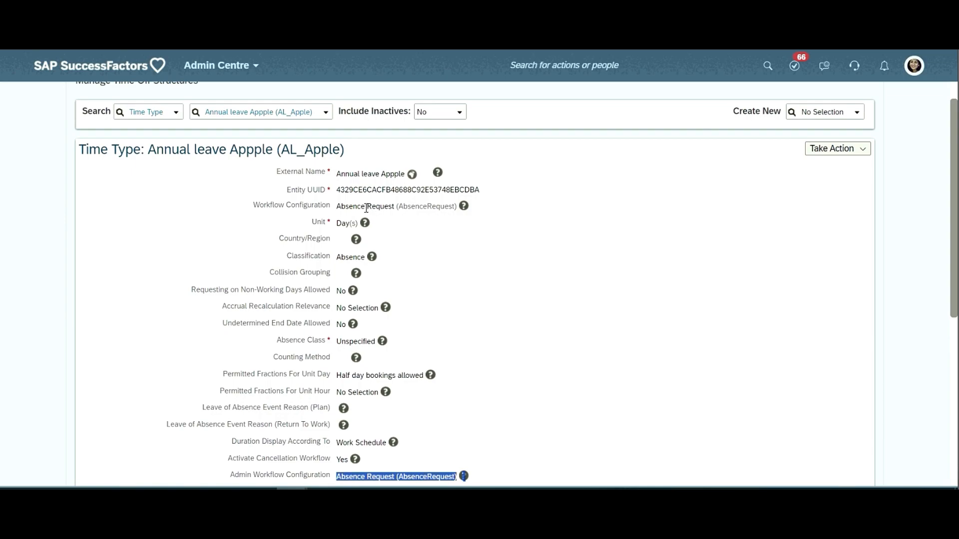
triple_click(364, 208)
triple_click(363, 209)
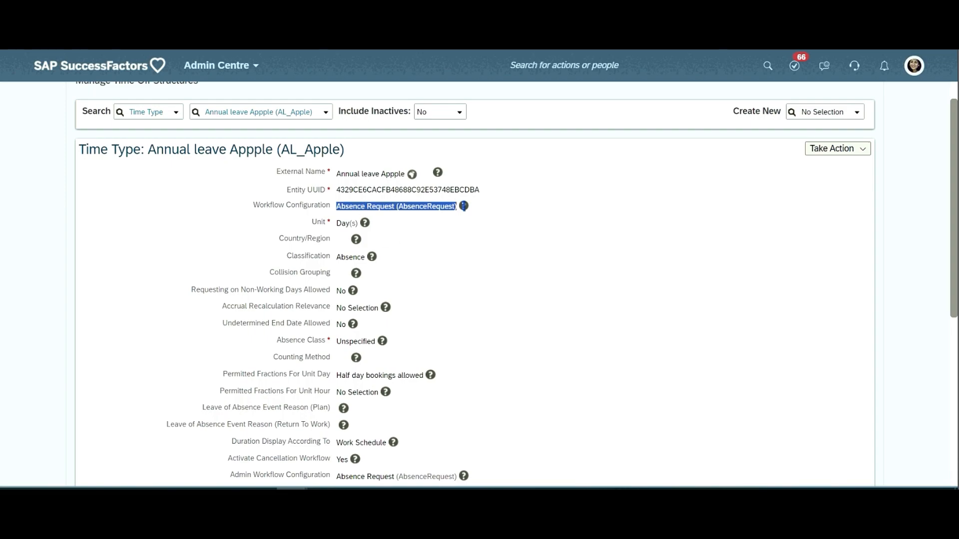
- Open the Annual leave Appple (AL_Apple) time type for editing as a correction
click(829, 151)
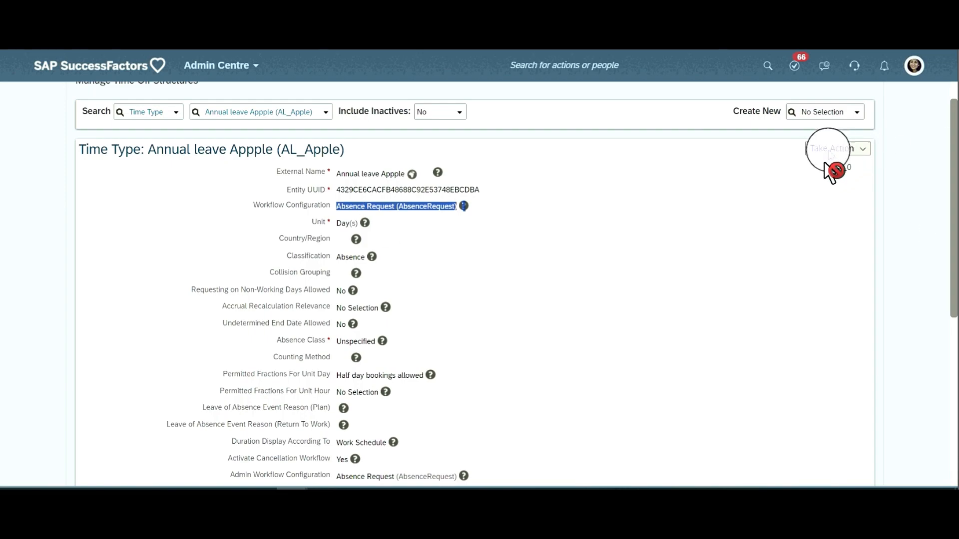
click(834, 151)
click(839, 150)
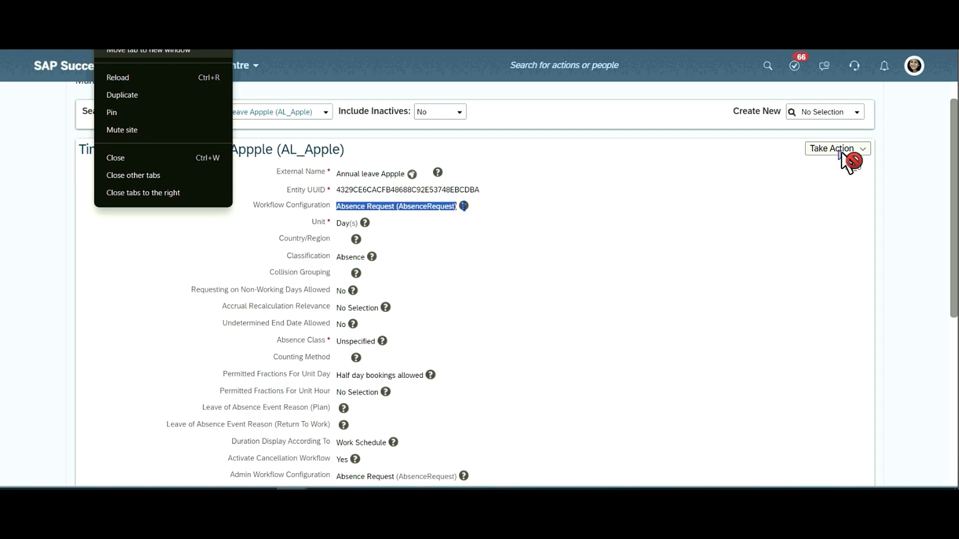
click(842, 153)
click(848, 153)
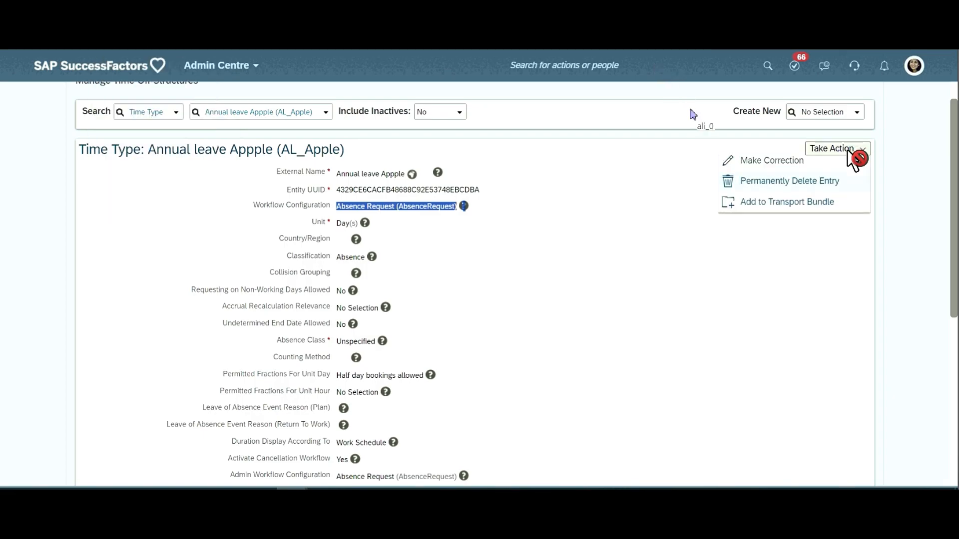
click(851, 161)
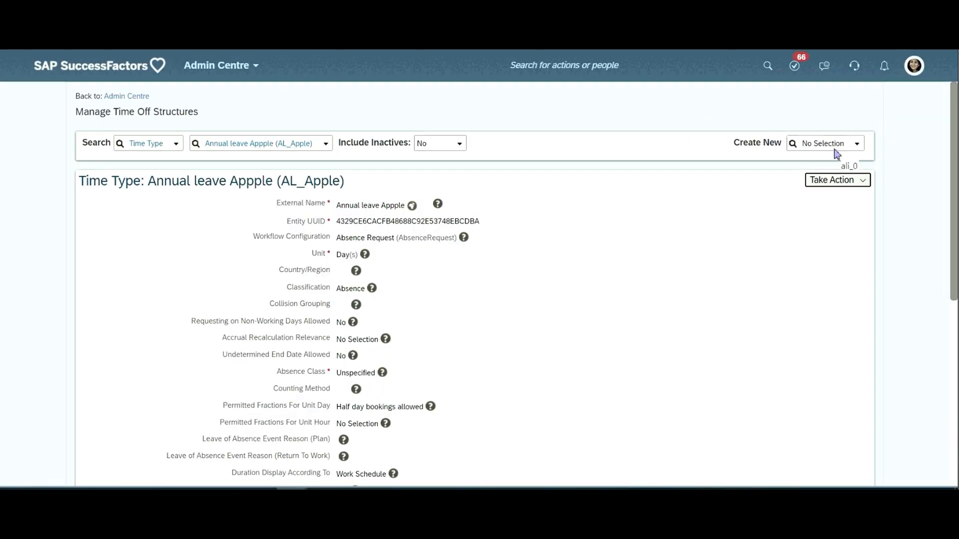
- Search the actions for "manage org job" and open Manage Organisation, Pay and Job Structures
text(manage o)
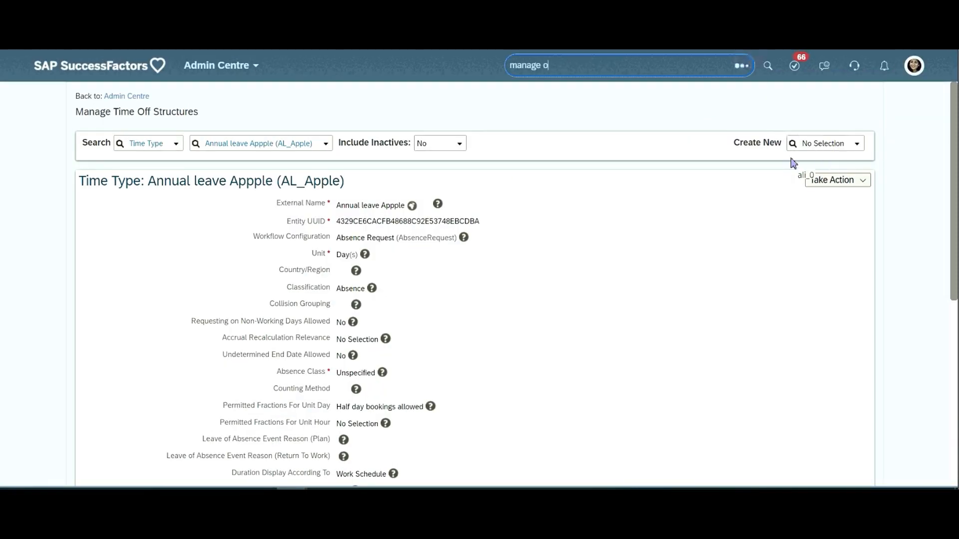
text(rg job)
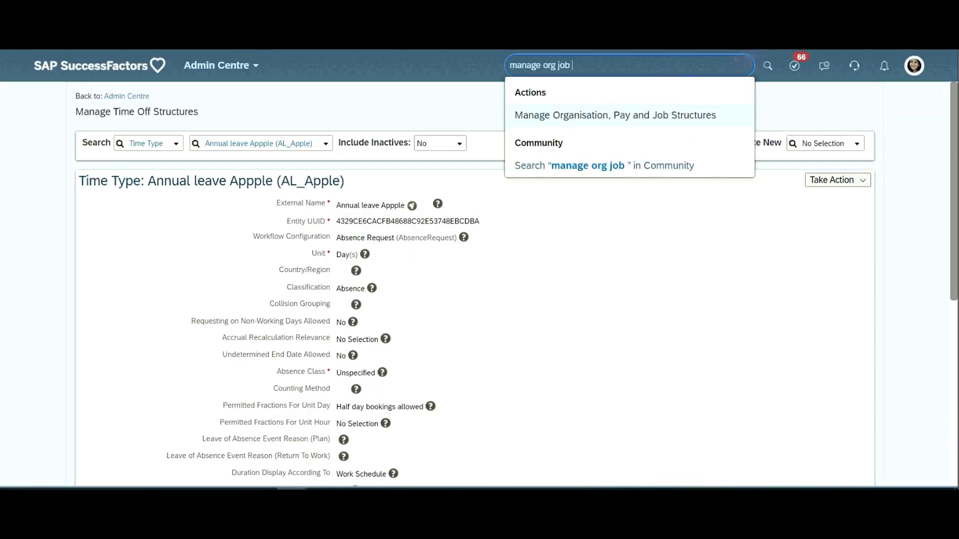
key(Return)
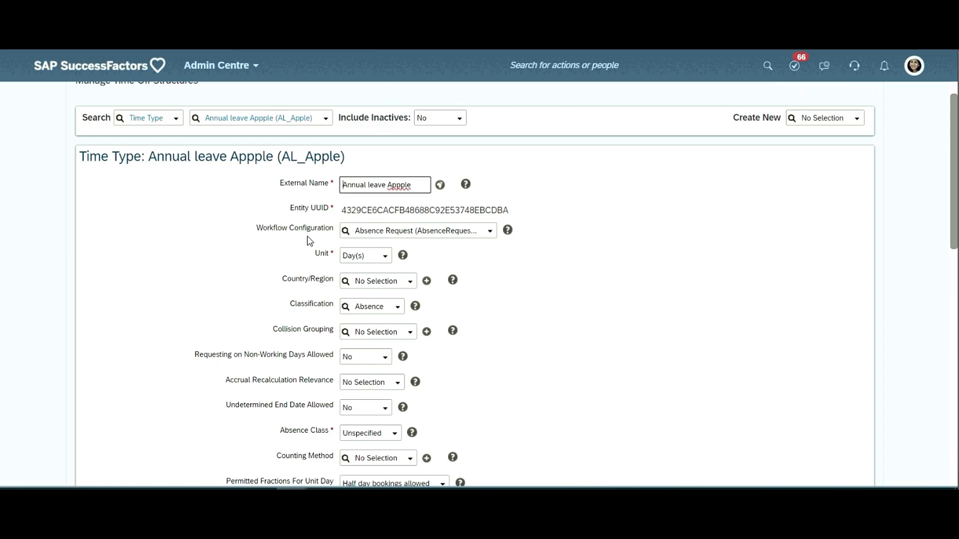
- Browse the workflows available for the AL_Apple time type's Workflow Configuration, enlarging the list to read the full names
click(489, 231)
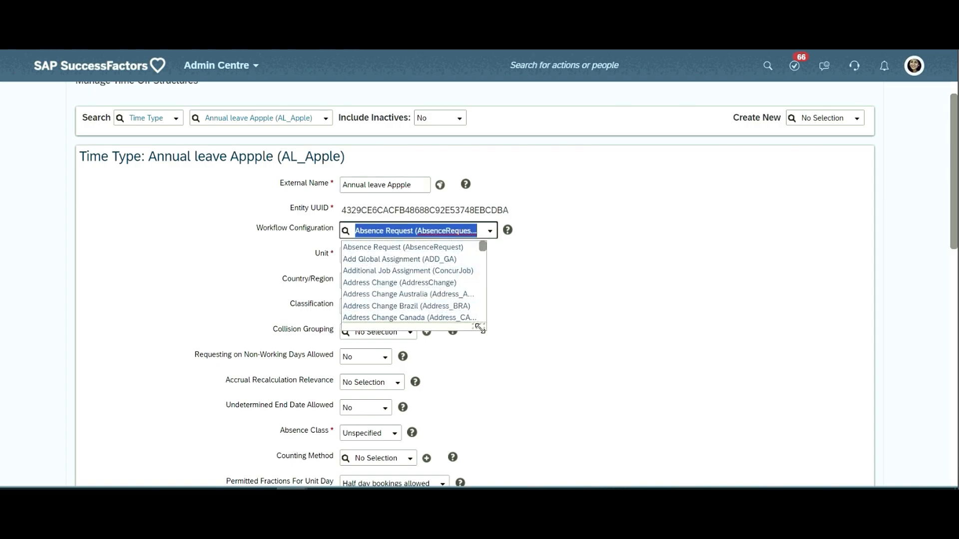
drag(479, 327, 605, 429)
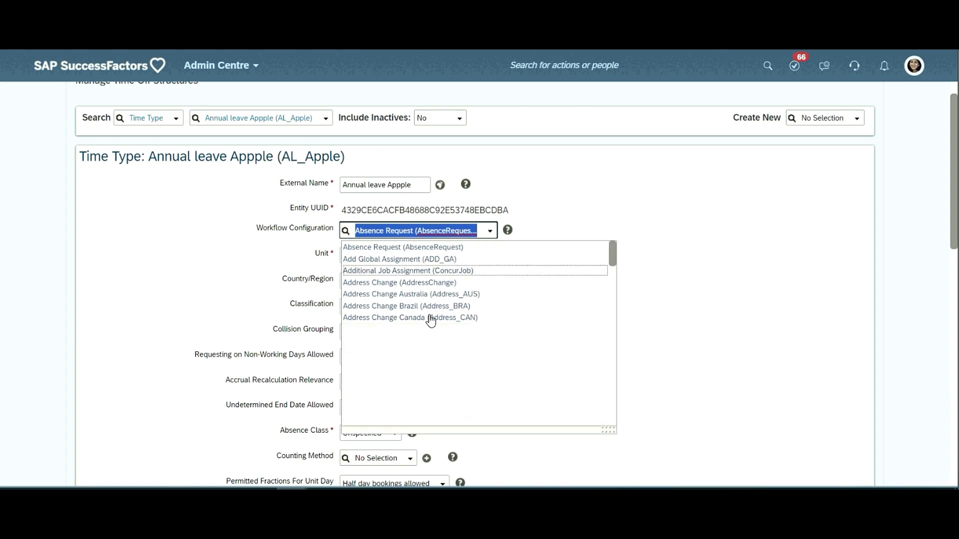
scroll(449, 280, down, 5)
click(440, 233)
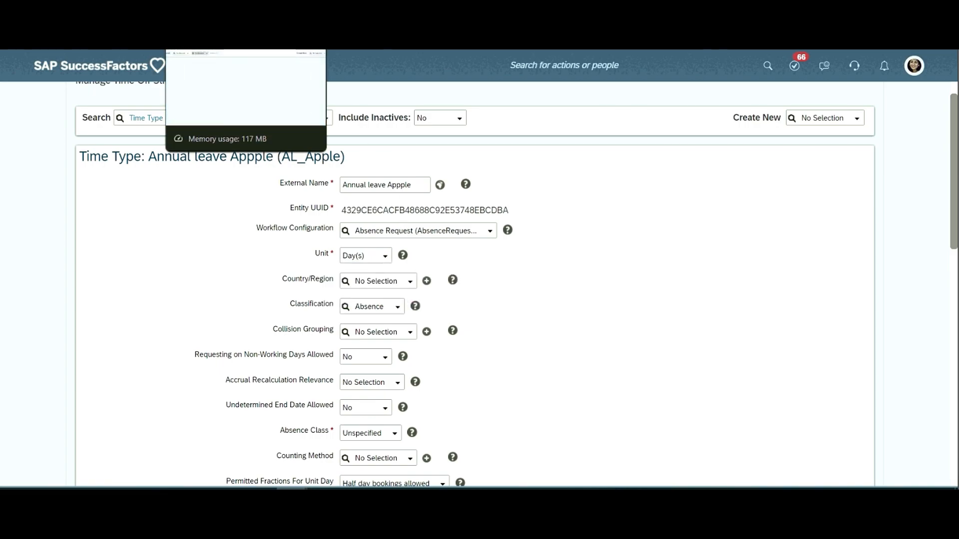
- Look up the Absence Request (AbsenceRequest) workflow in Manage Organisation, Pay and Job Structures and examine its Step 1 approver role
click(215, 12)
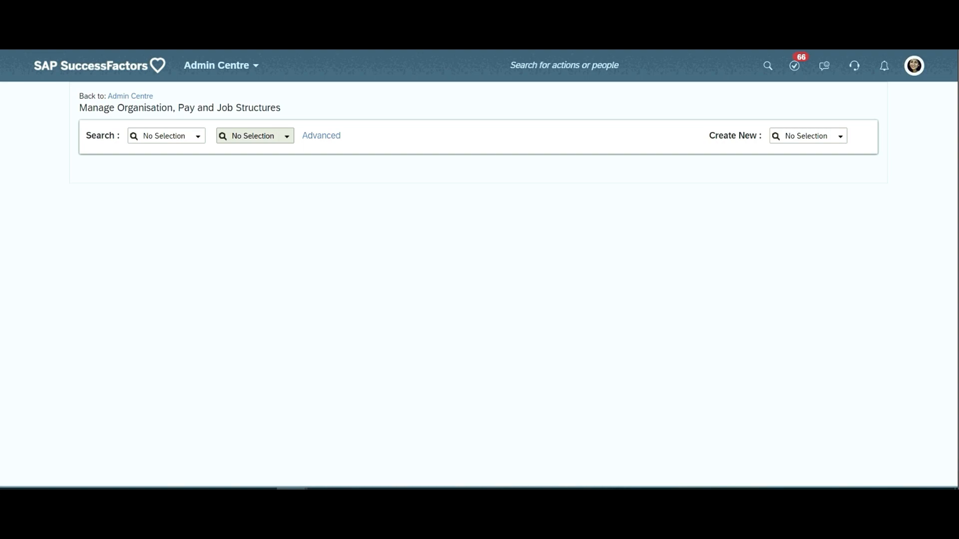
click(198, 136)
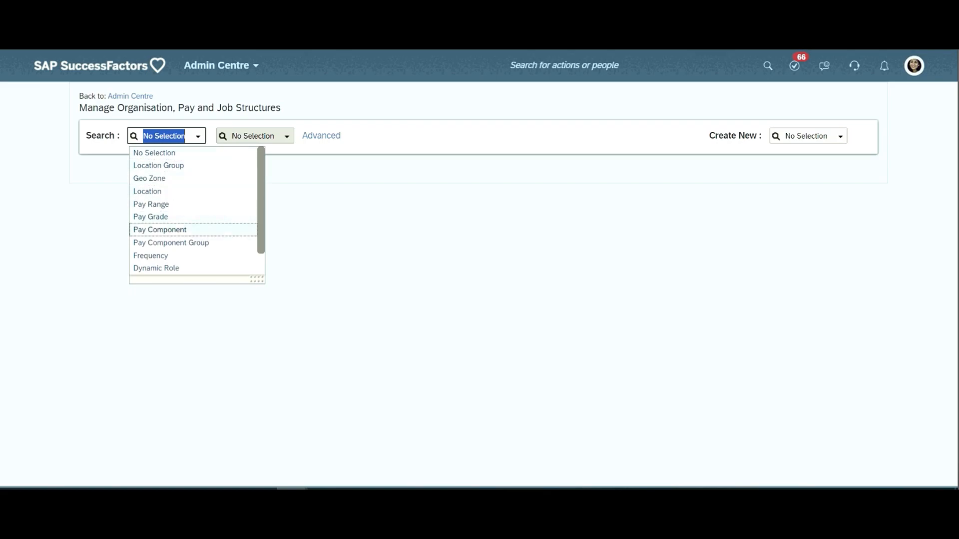
scroll(159, 237, down, 1)
click(155, 255)
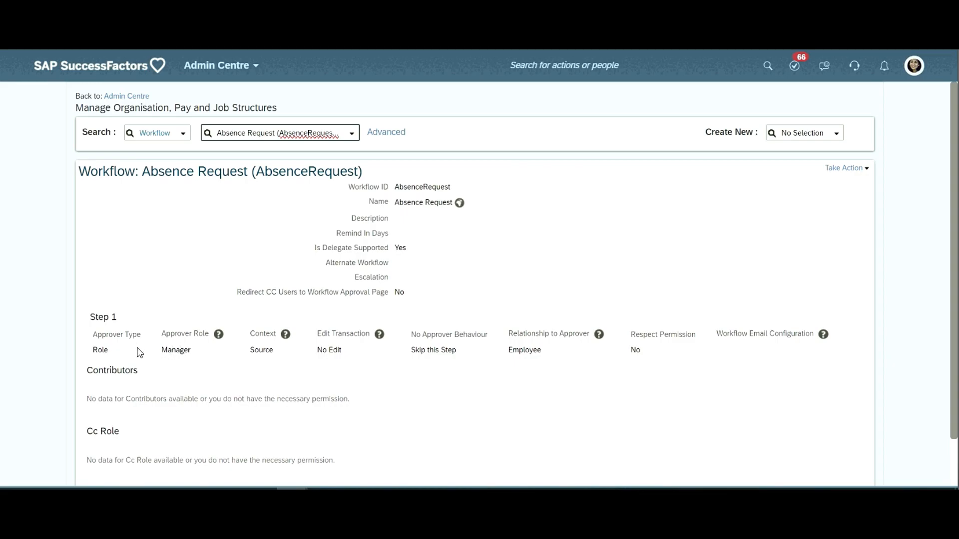
double_click(172, 351)
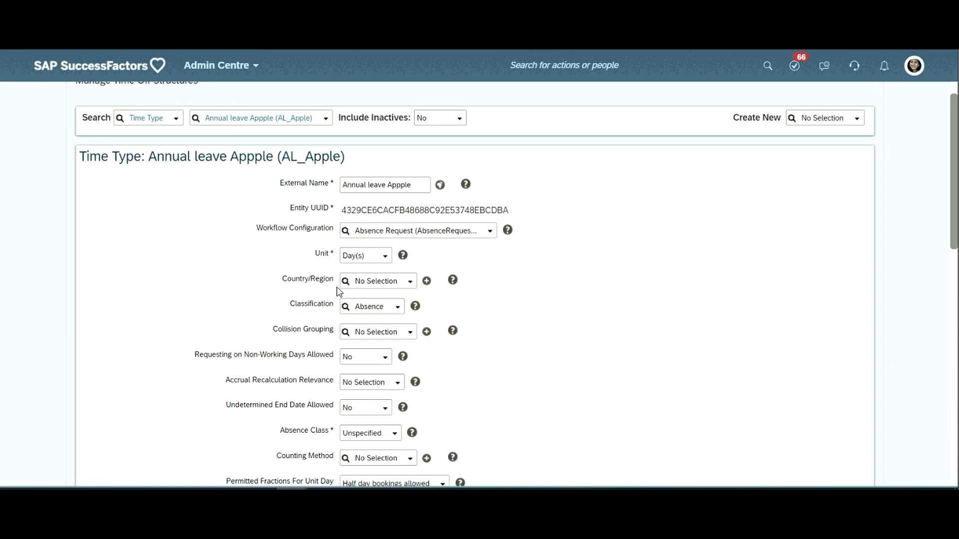
- Return to the AL_Apple time type, check the Unit options and highlight the Permitted Fractions For Unit Day and Unit Hour labels
click(385, 257)
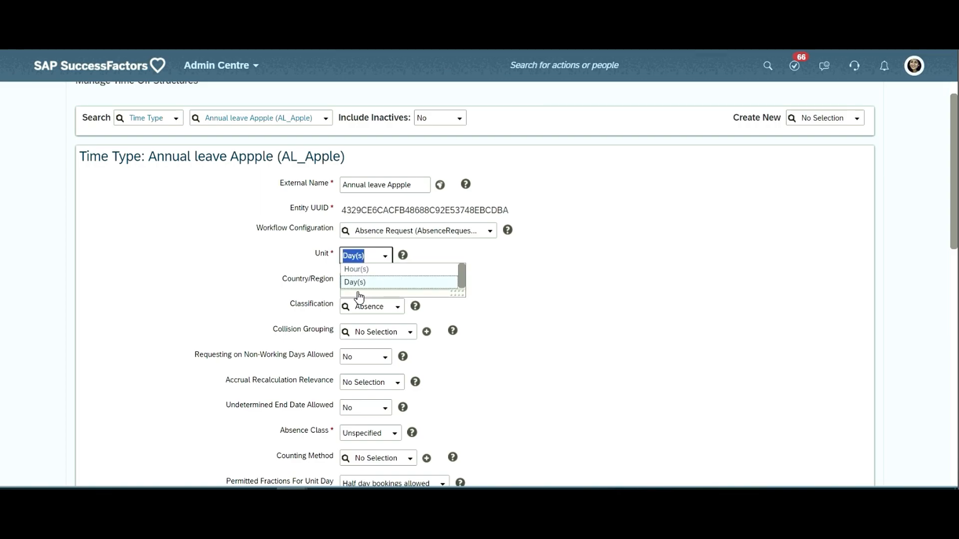
click(409, 283)
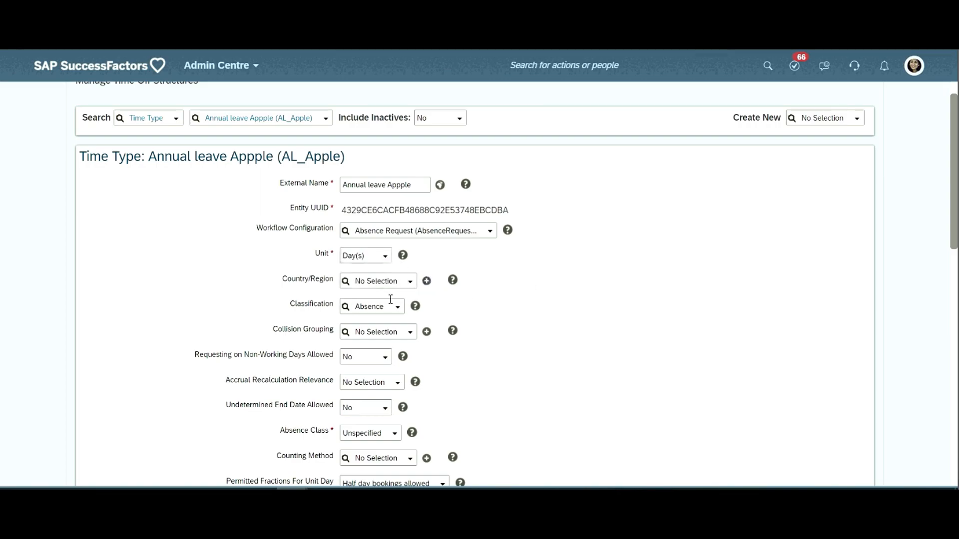
scroll(395, 305, down, 3)
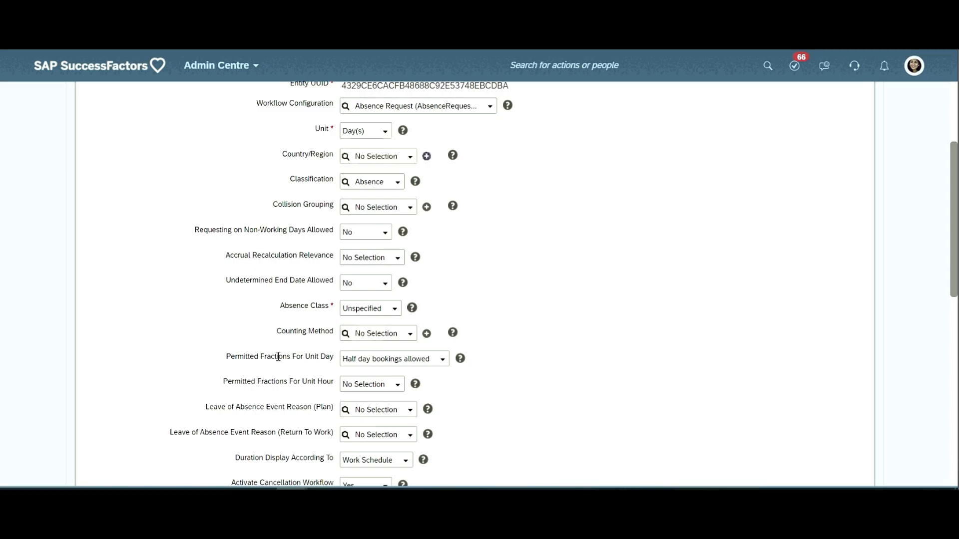
scroll(290, 359, down, 3)
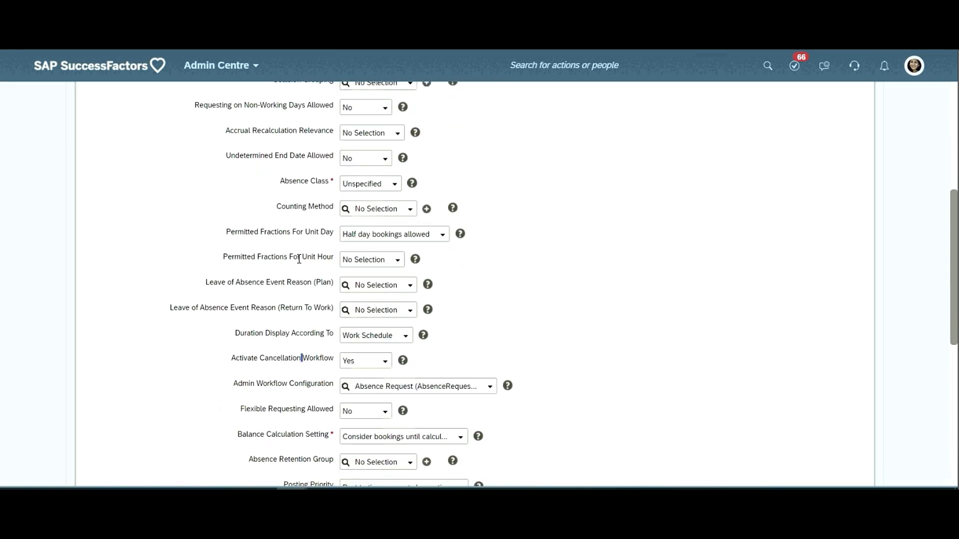
triple_click(315, 233)
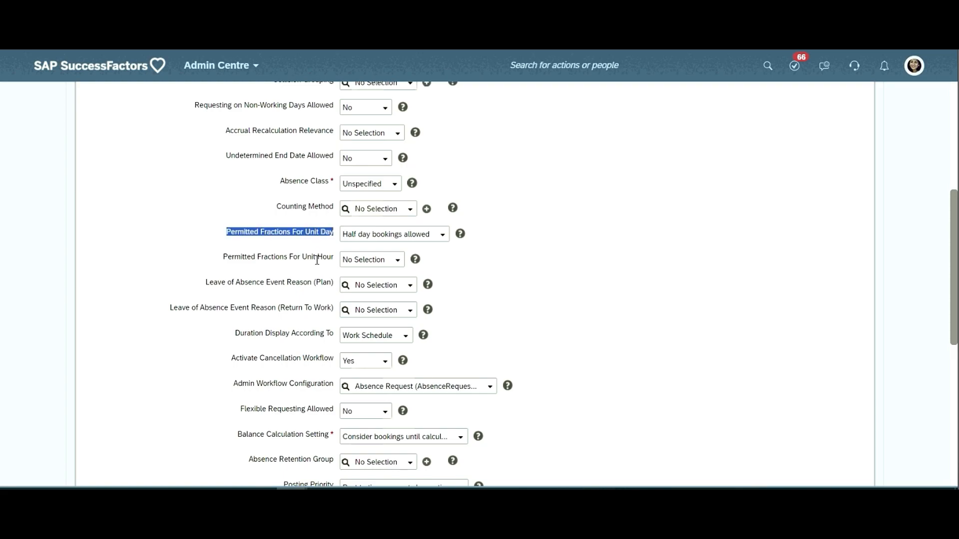
triple_click(317, 257)
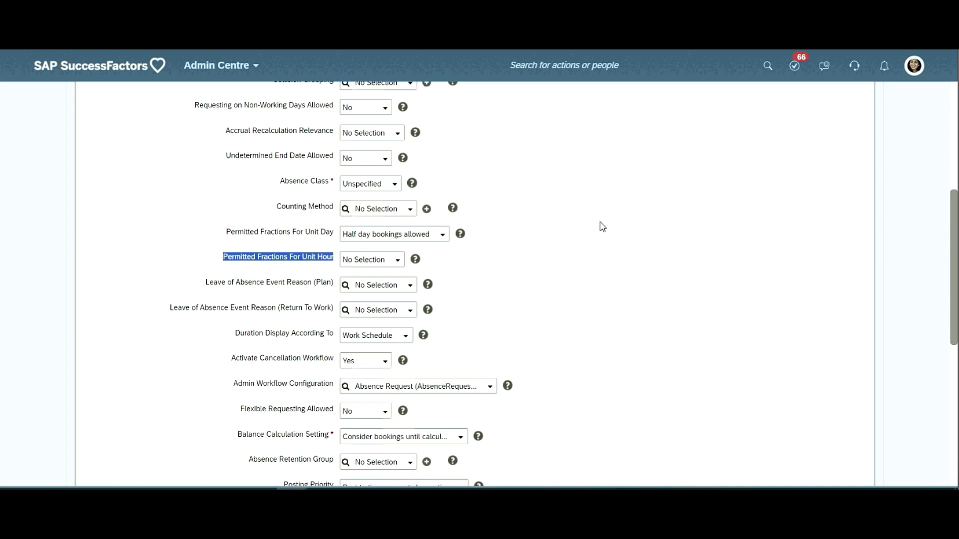
- Review the booking options offered for Permitted Fractions For Unit Day and for Unit Hour, keeping Half day bookings allowed for days
click(446, 240)
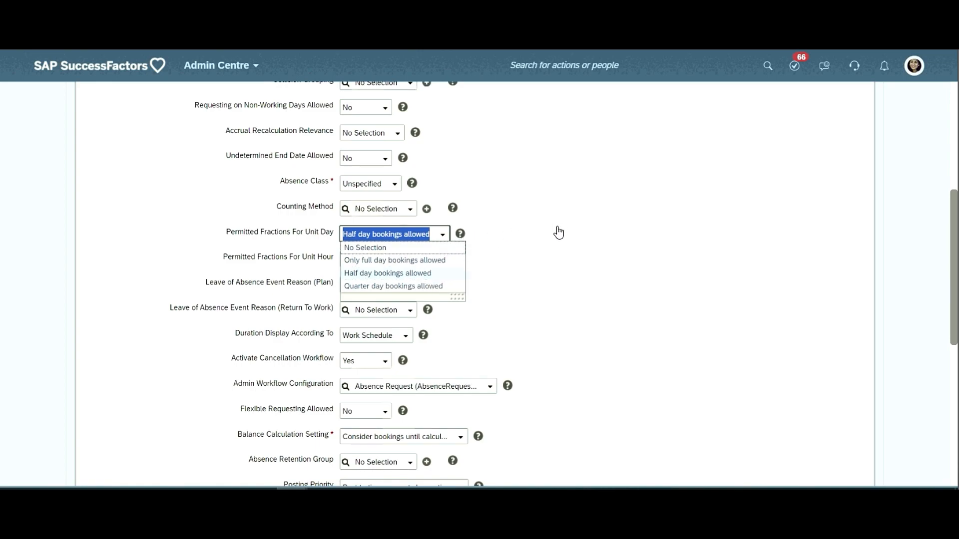
click(403, 274)
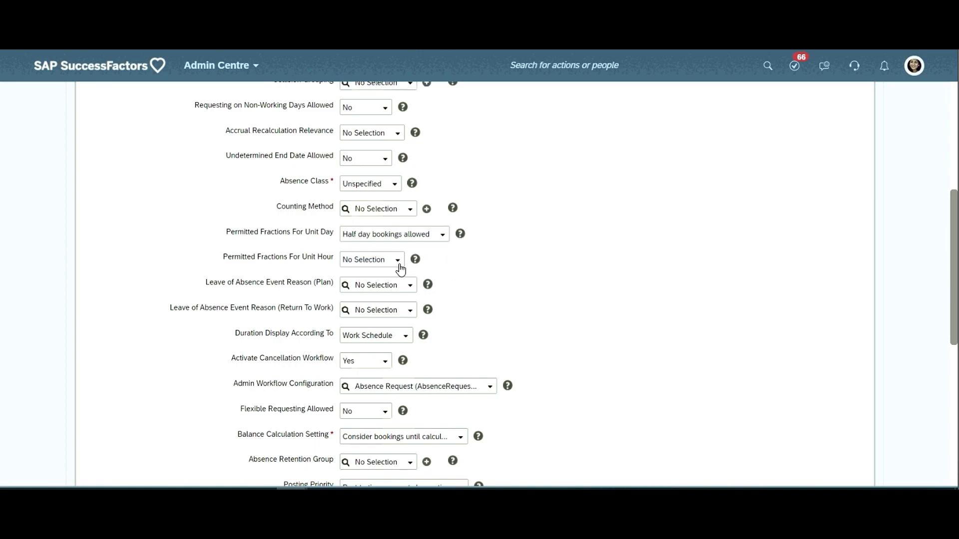
click(398, 260)
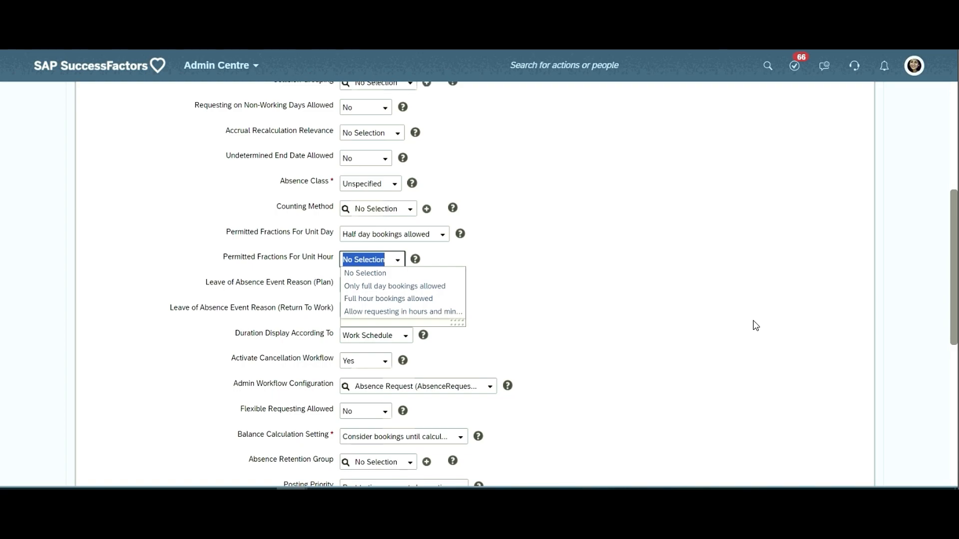
click(709, 267)
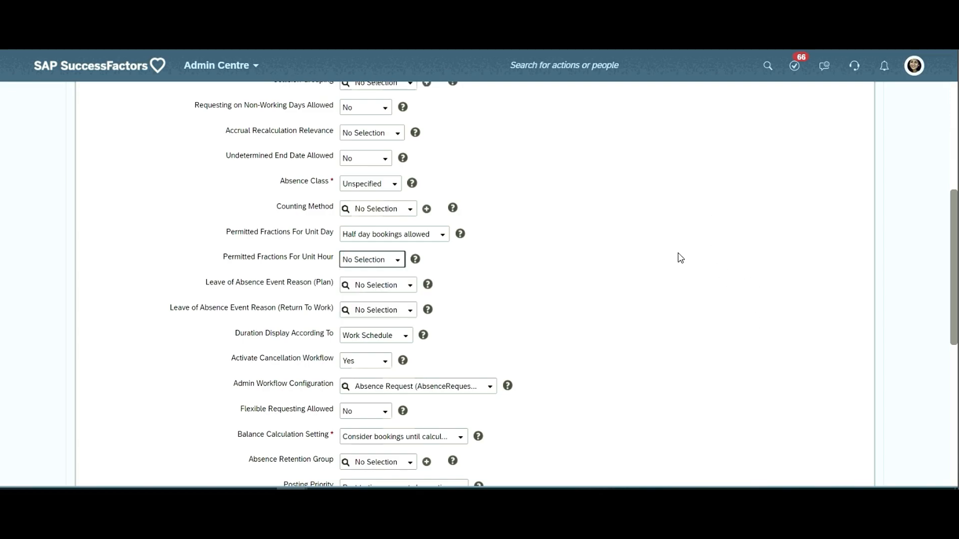
- Go back over the AL_Apple time type's fields and highlight the Country/Region setting
scroll(649, 279, down, 3)
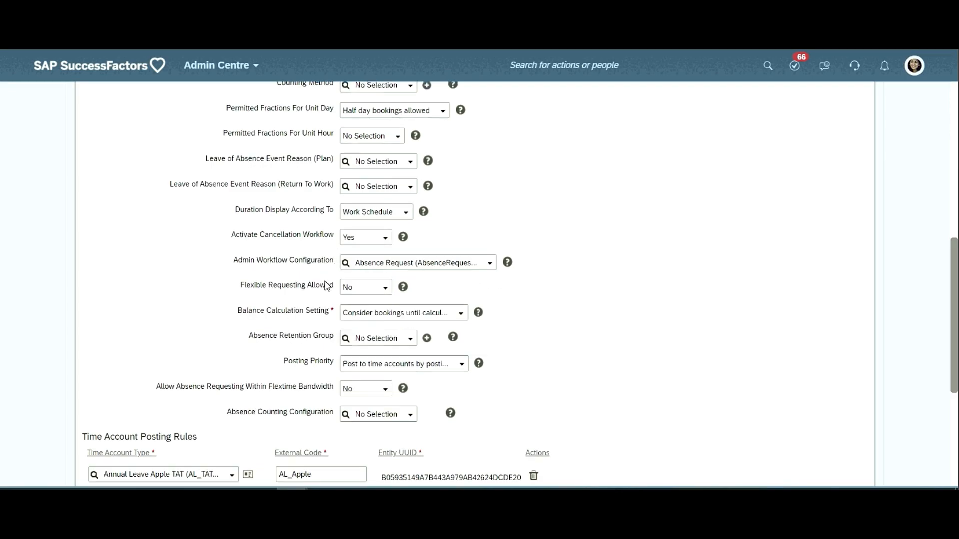
scroll(334, 269, up, 2)
scroll(333, 271, up, 5)
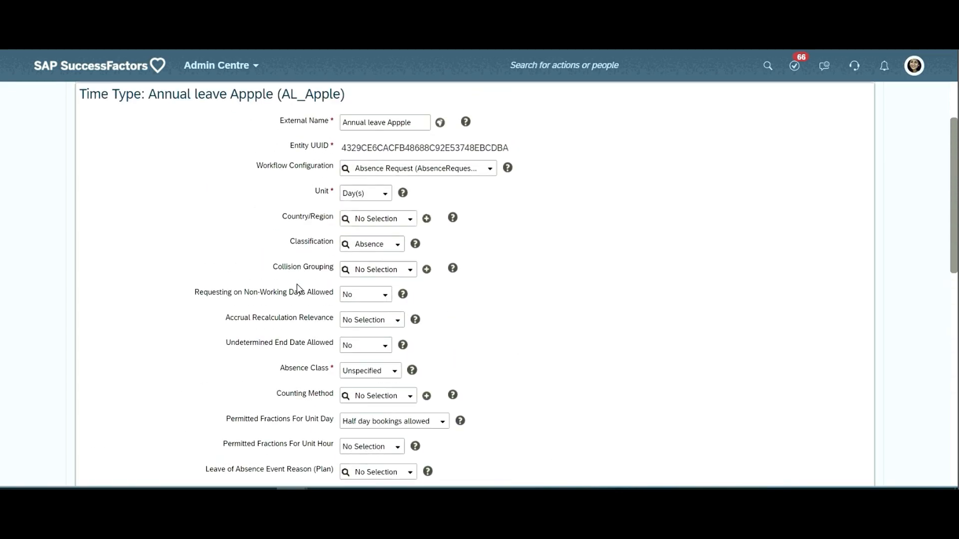
double_click(316, 217)
click(341, 234)
double_click(306, 213)
double_click(317, 218)
- Highlight Requesting on Non-Working Days Allowed and check its available options without changing the setting
scroll(300, 299, down, 1)
triple_click(308, 231)
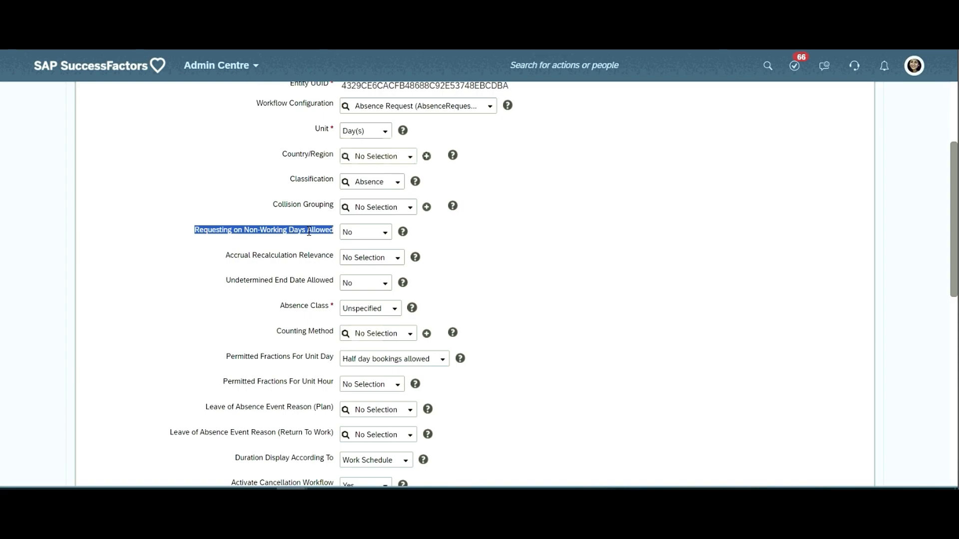
drag(309, 231, 308, 231)
drag(308, 231, 309, 232)
drag(309, 231, 311, 234)
drag(311, 234, 308, 231)
click(310, 235)
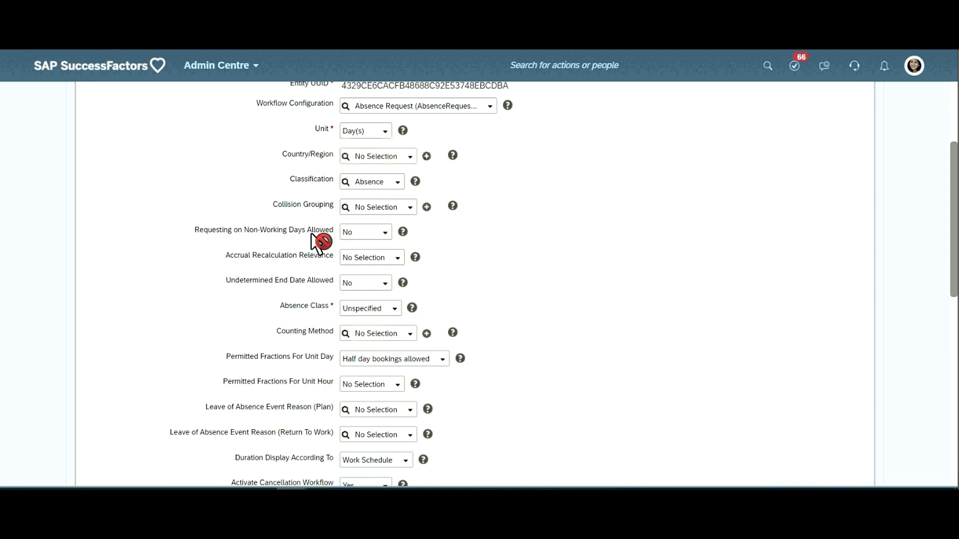
click(311, 234)
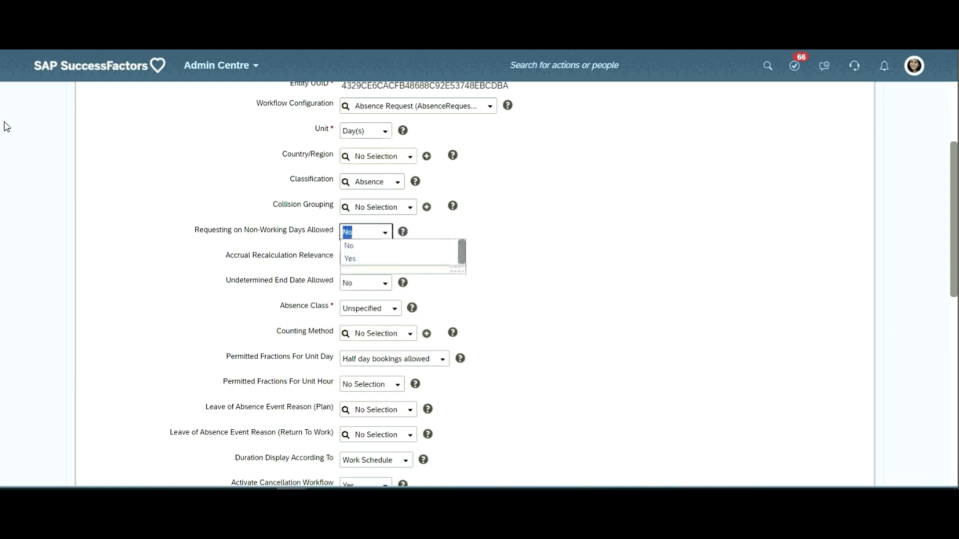
click(570, 259)
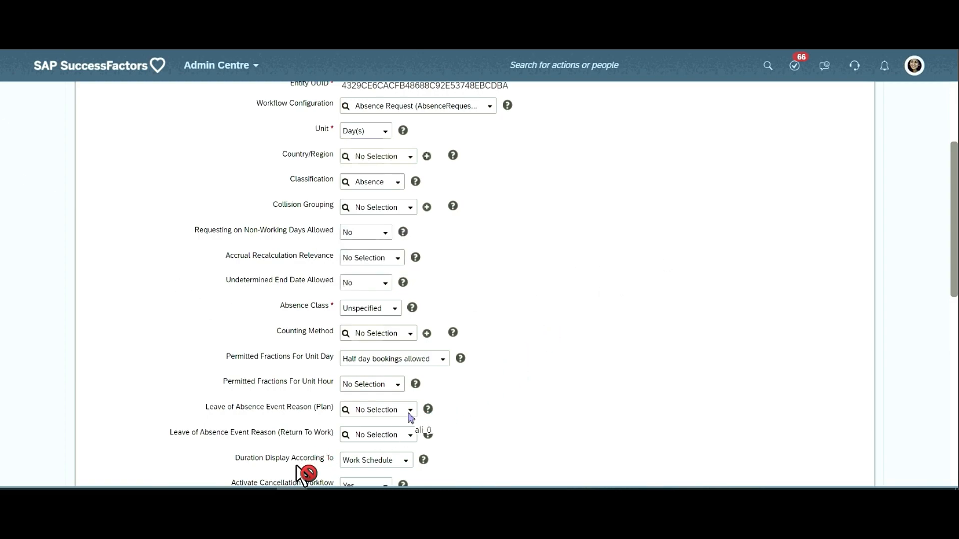
- Go through the options of Duration Display According To, including Work Schedule, Calendar Days and Deduction Quantity
scroll(297, 459, down, 1)
scroll(283, 445, down, 1)
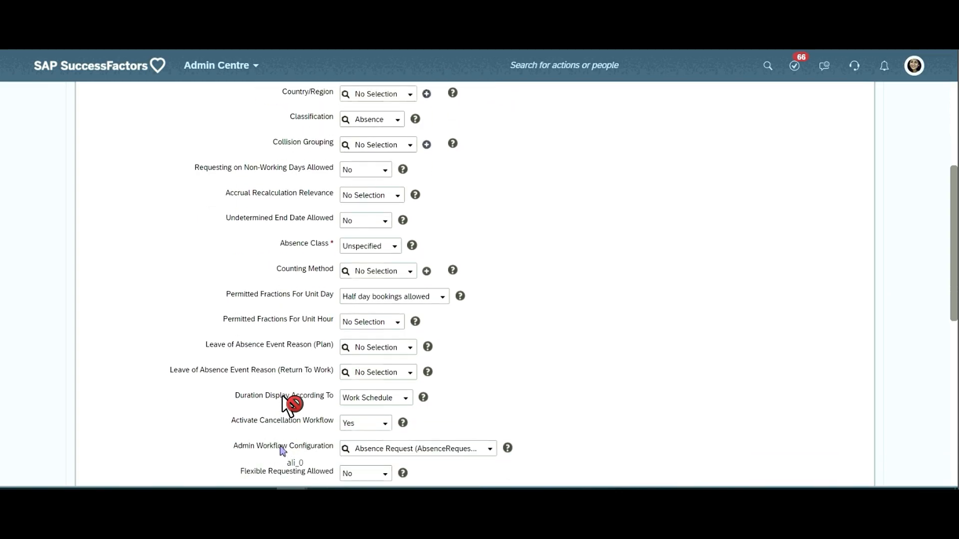
click(279, 395)
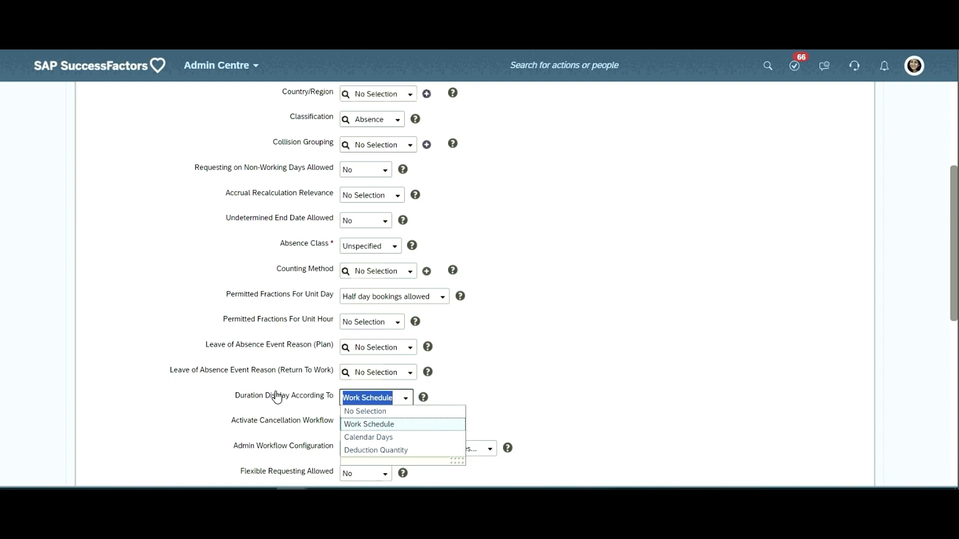
key(Down)
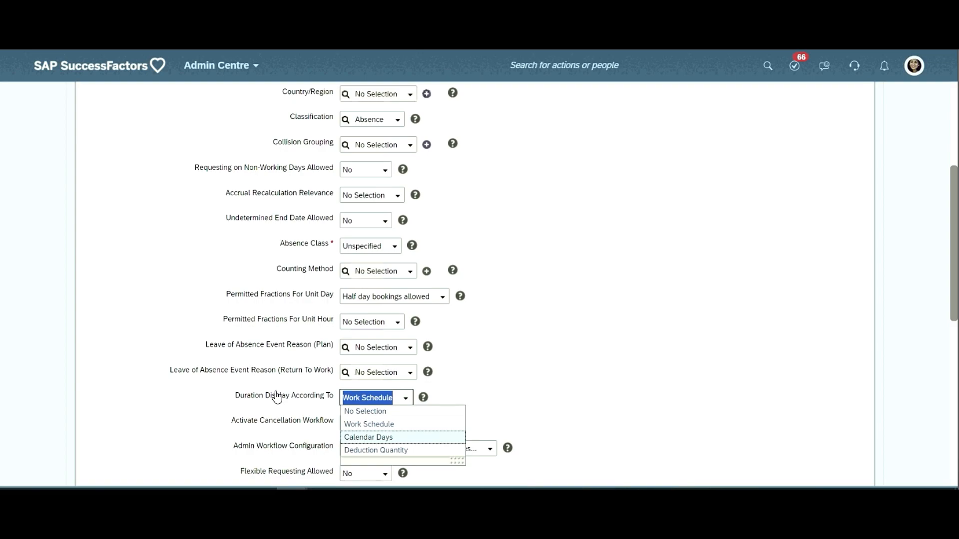
key(Down)
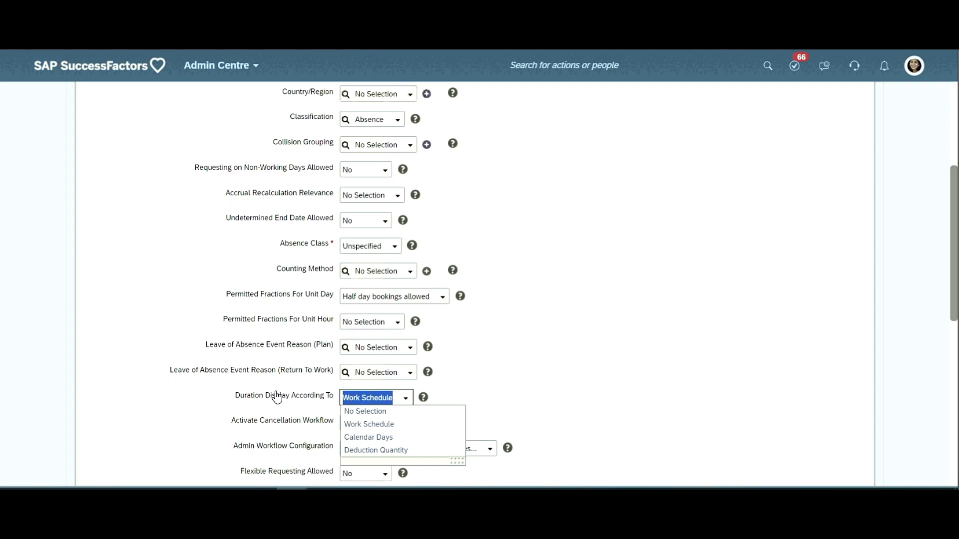
- Open a new Absence Counting Method from the Counting Method field, examine its name and weekday settings, and close it without saving
drag(276, 269, 334, 269)
click(378, 272)
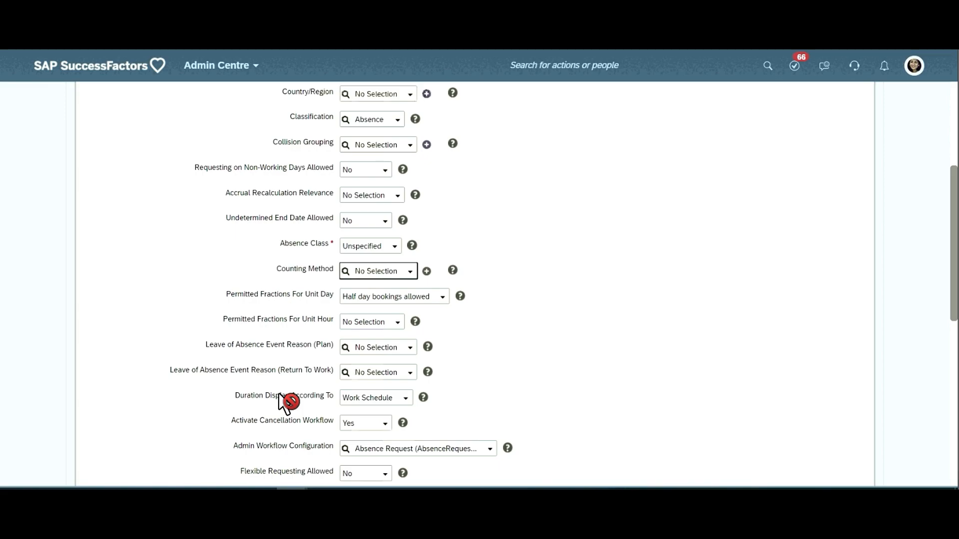
click(427, 271)
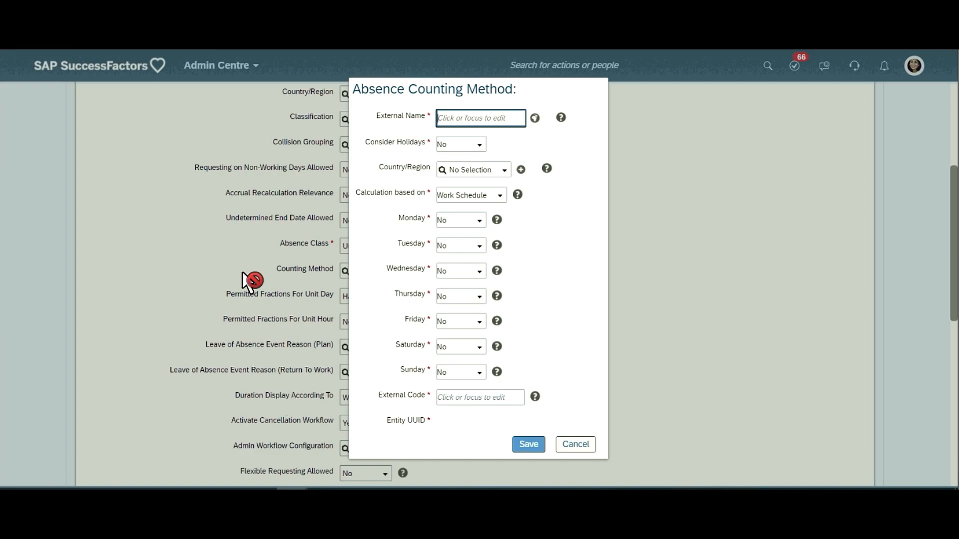
click(450, 122)
click(481, 223)
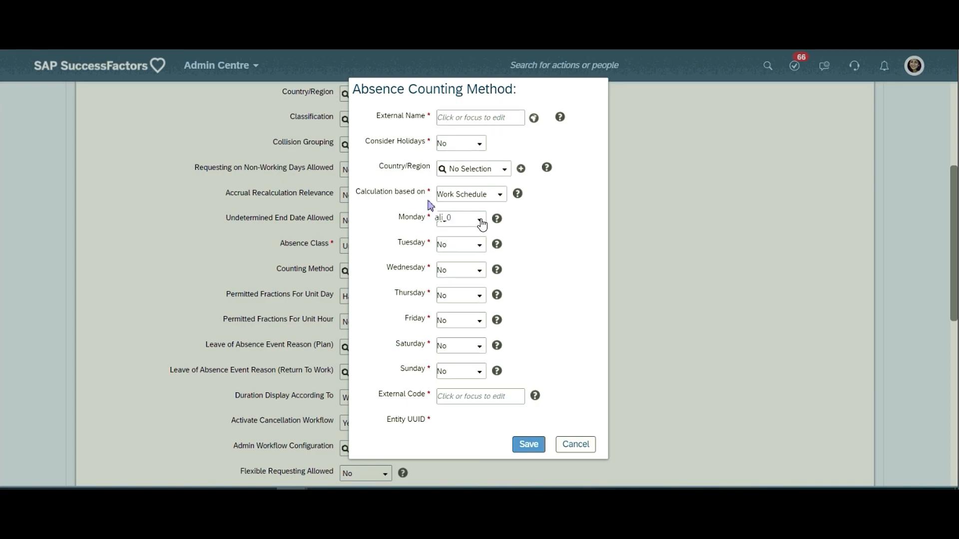
click(481, 223)
click(576, 445)
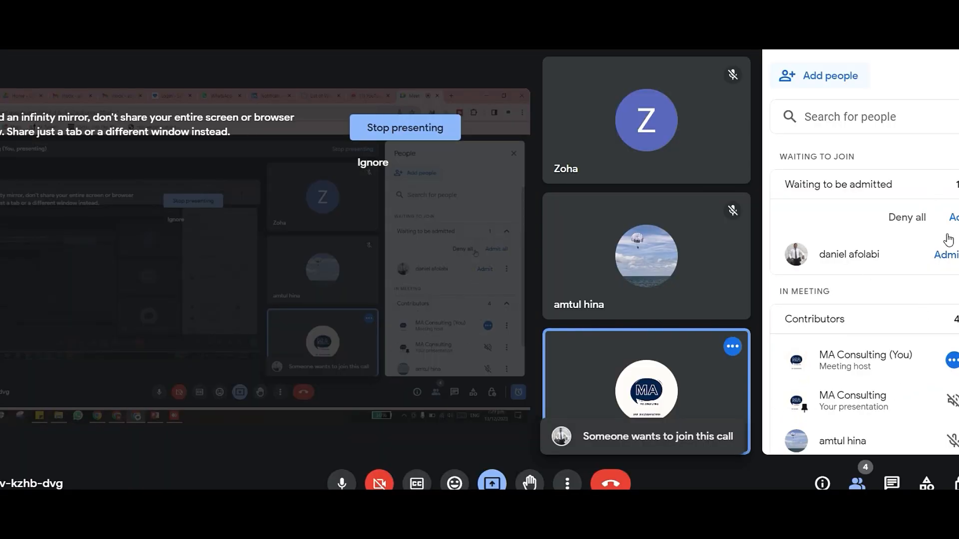
- Switch to the Google Meet call and admit the participant who is waiting to join
click(945, 254)
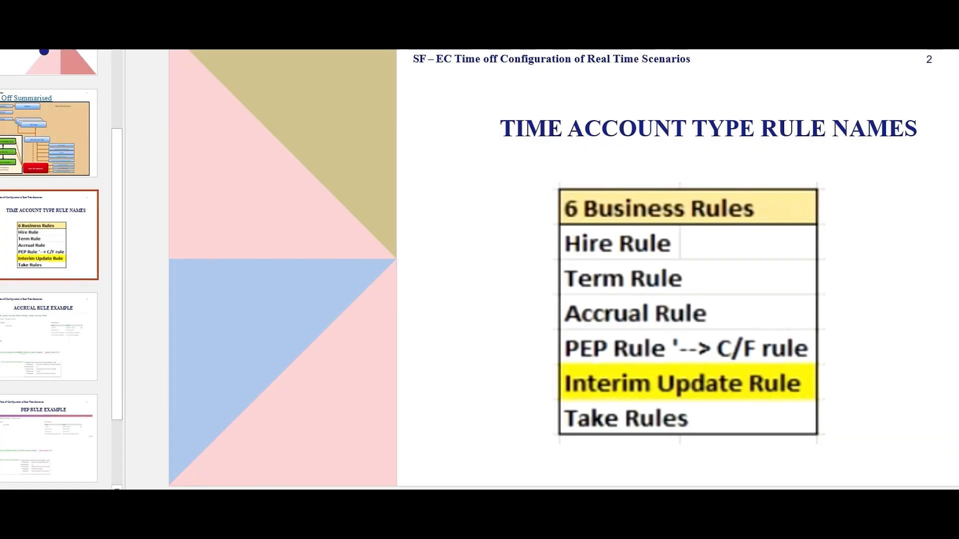
click(797, 520)
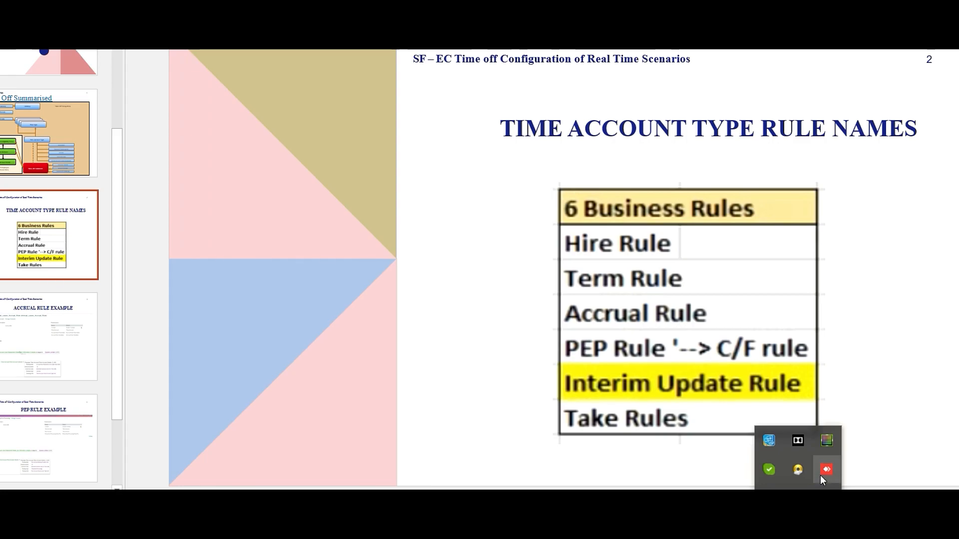
click(586, 360)
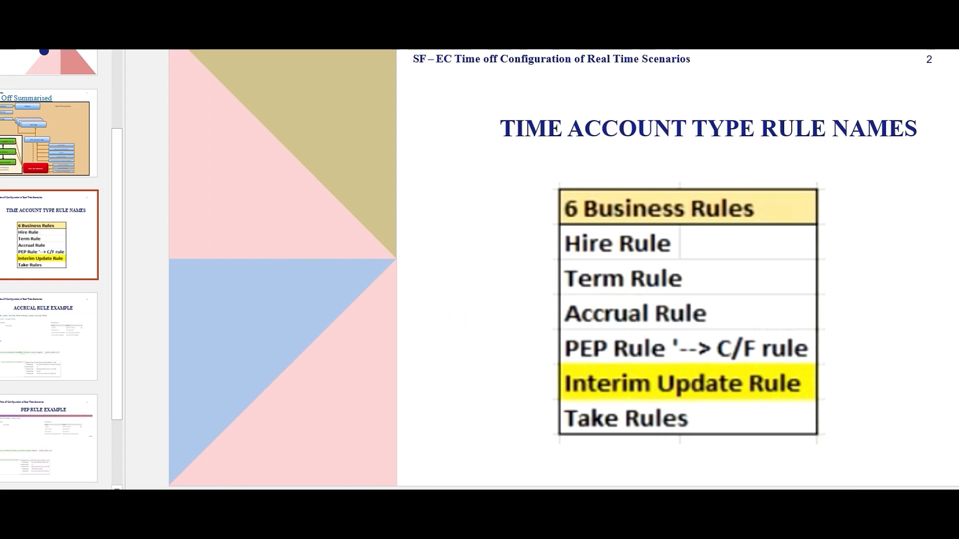
click(798, 519)
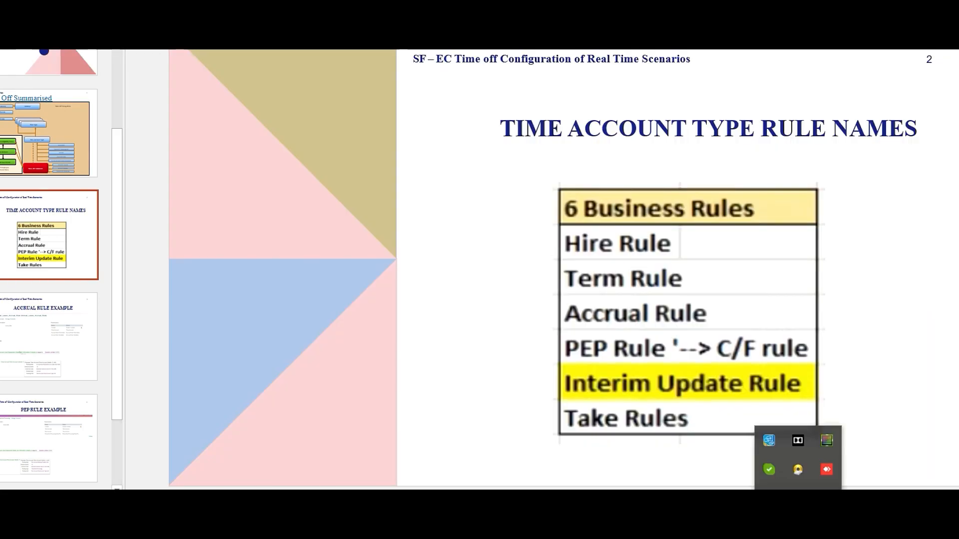
click(590, 358)
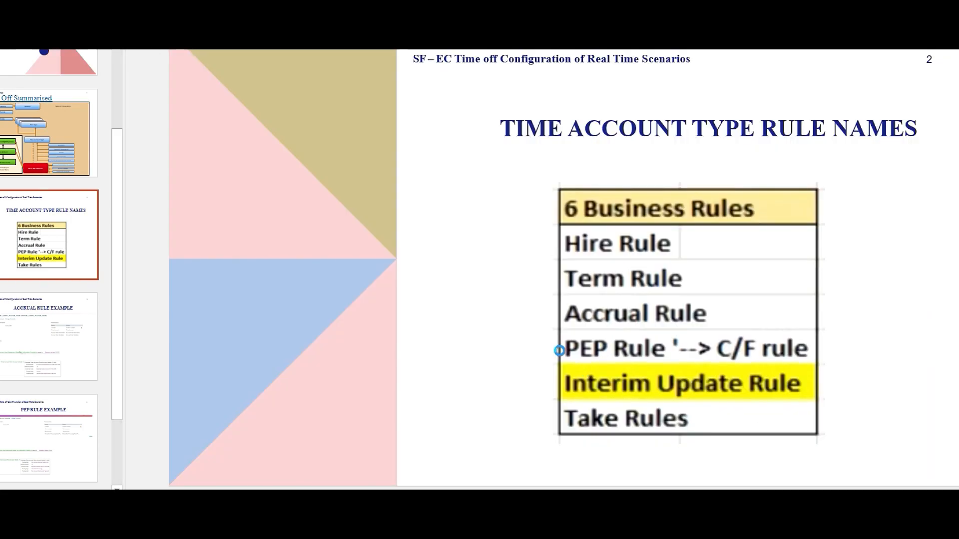
click(798, 519)
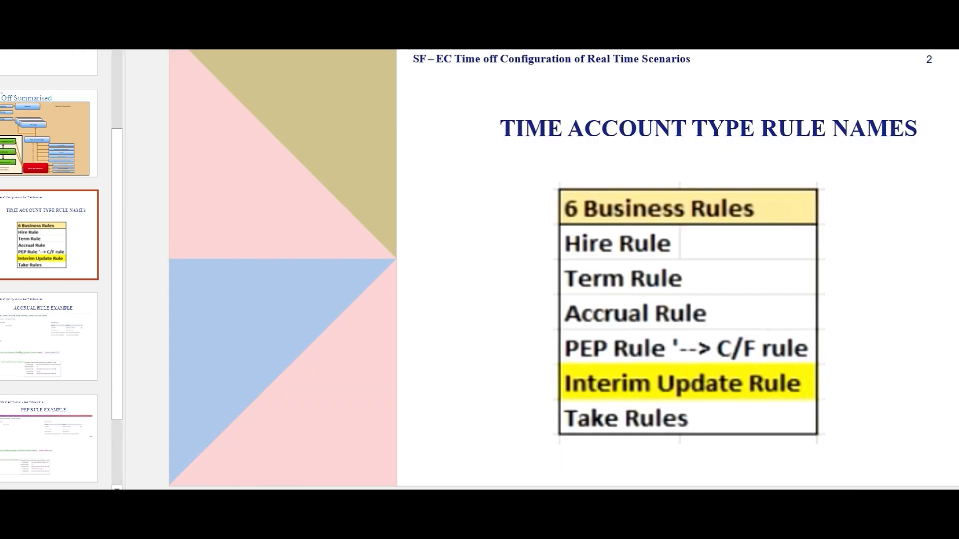
click(592, 356)
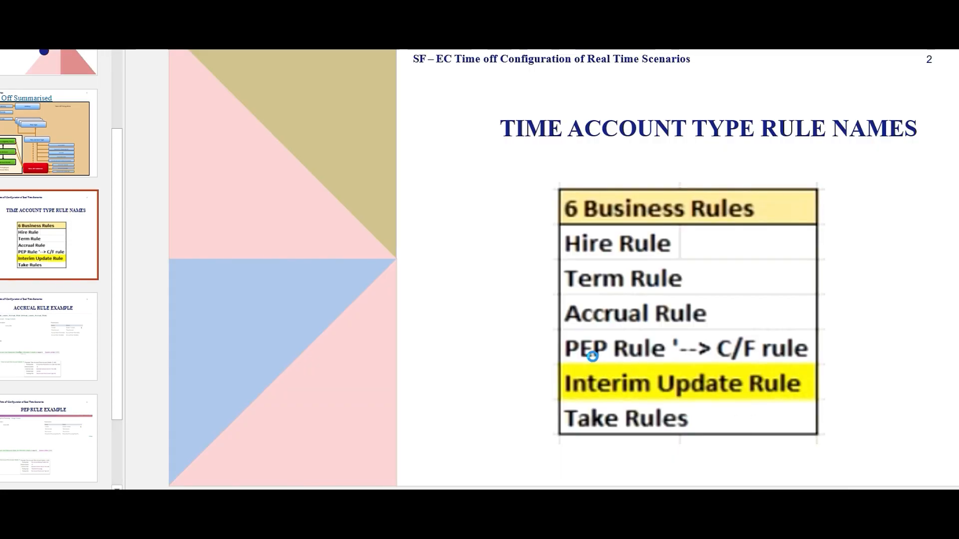
click(798, 519)
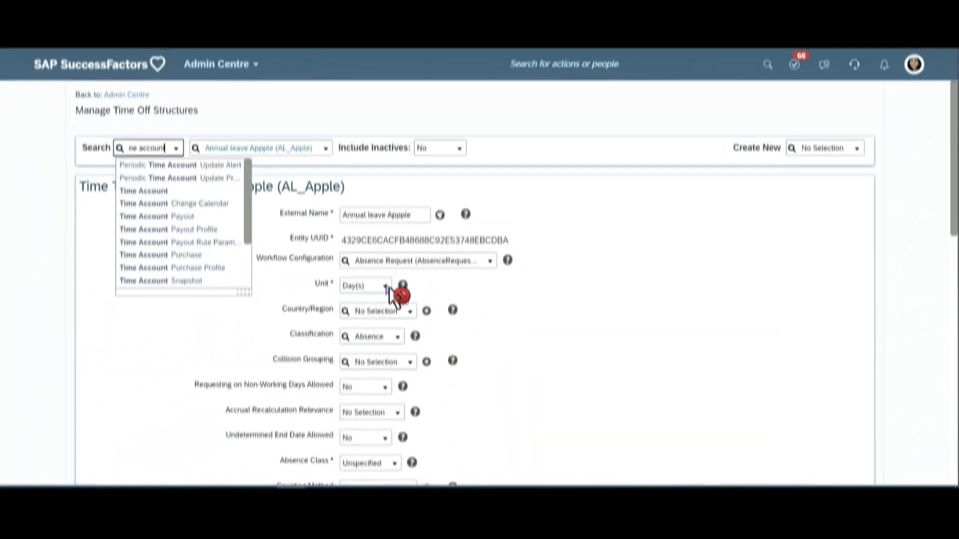
- Try to find the time account type object in Manage Time Off Structures and Manage Organisation, Pay and Job Structures
text(t type)
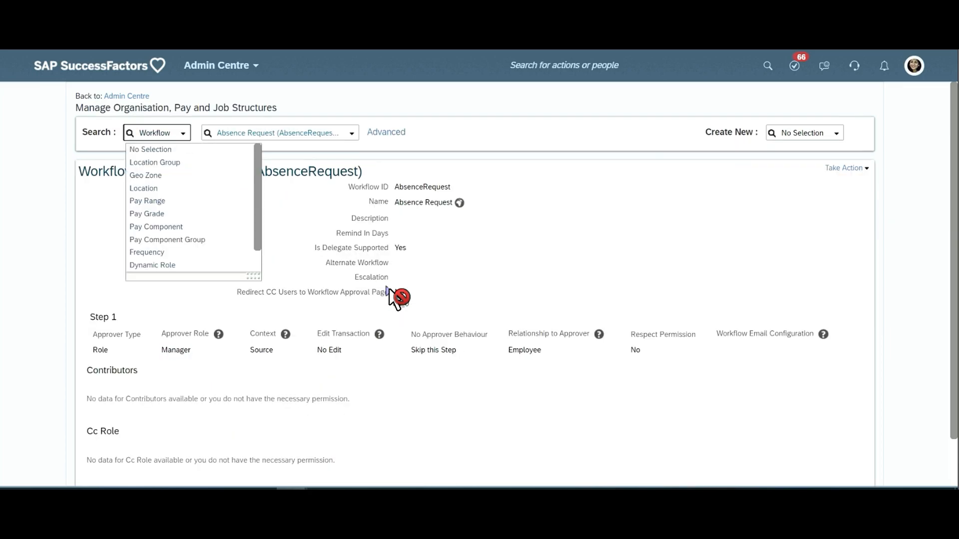
text(time a)
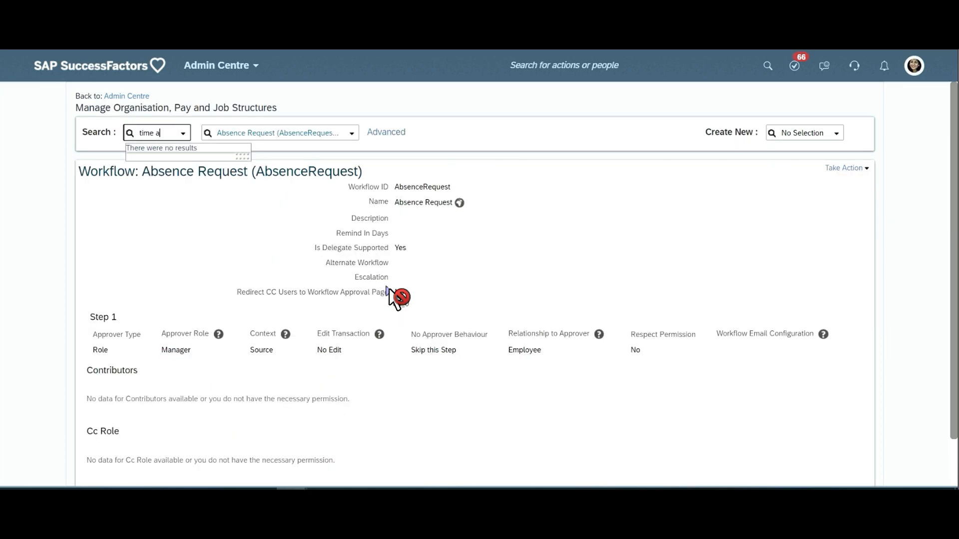
text(ccount)
- Find the Manage Data action with the global action search and open its page
click(599, 66)
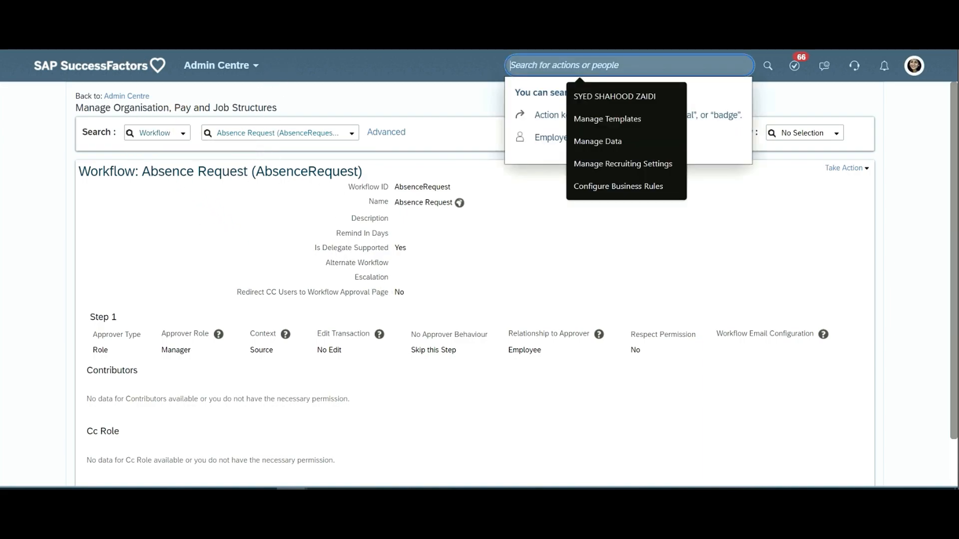
text(manage data)
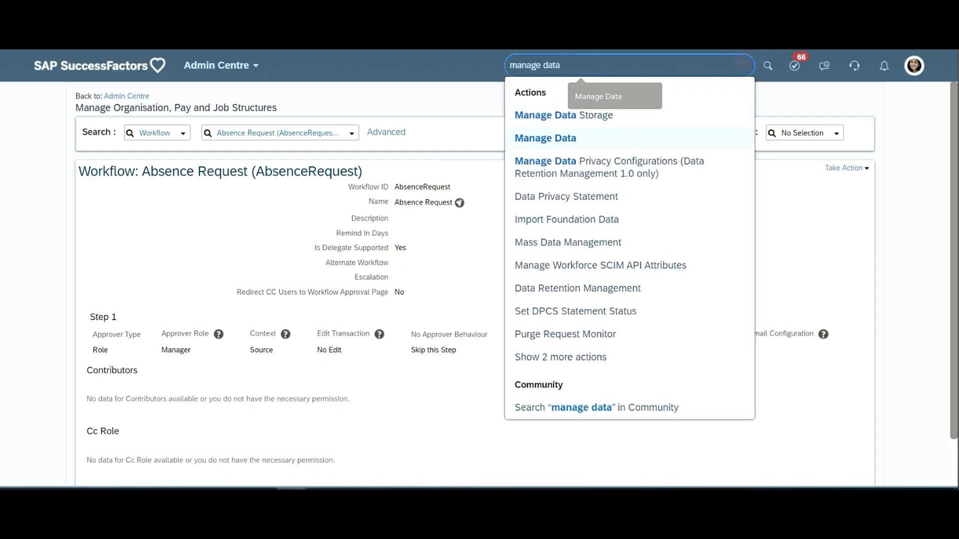
key(Return)
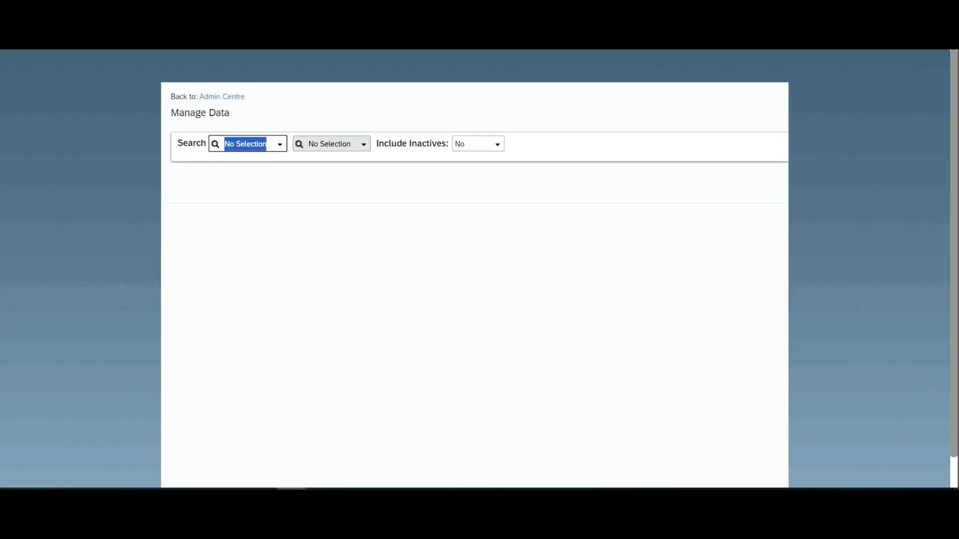
- Search for time account in Manage Data and display the Time Account Type record Annual Leave Apple TAT (AL_TAT_Apple)
text(ma)
key(BackSpace)
key(BackSpace)
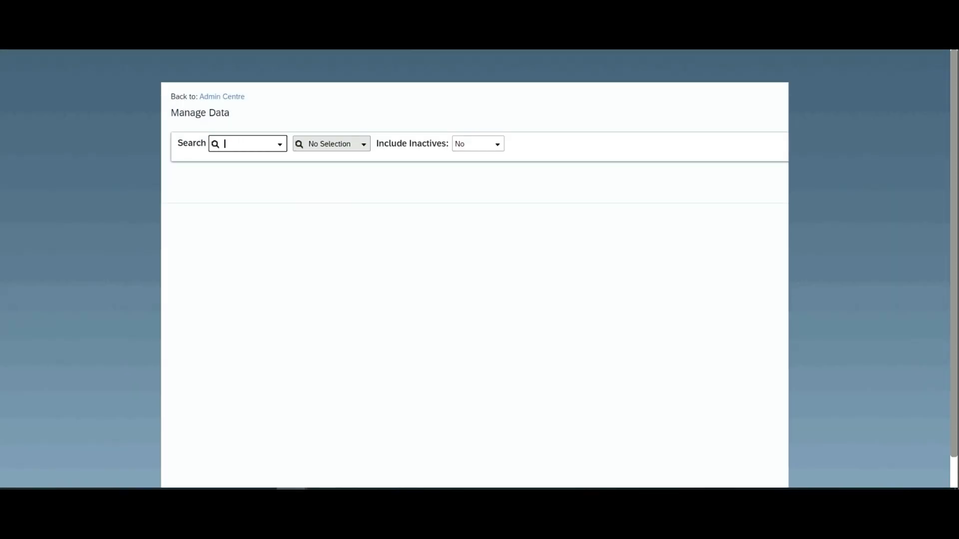
text(time account)
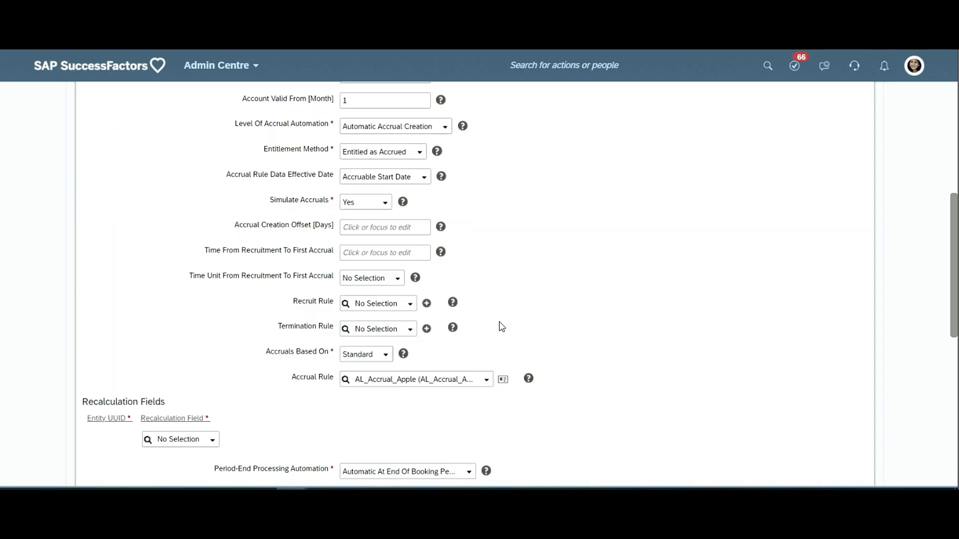
scroll(499, 325, down, 5)
scroll(499, 322, up, 4)
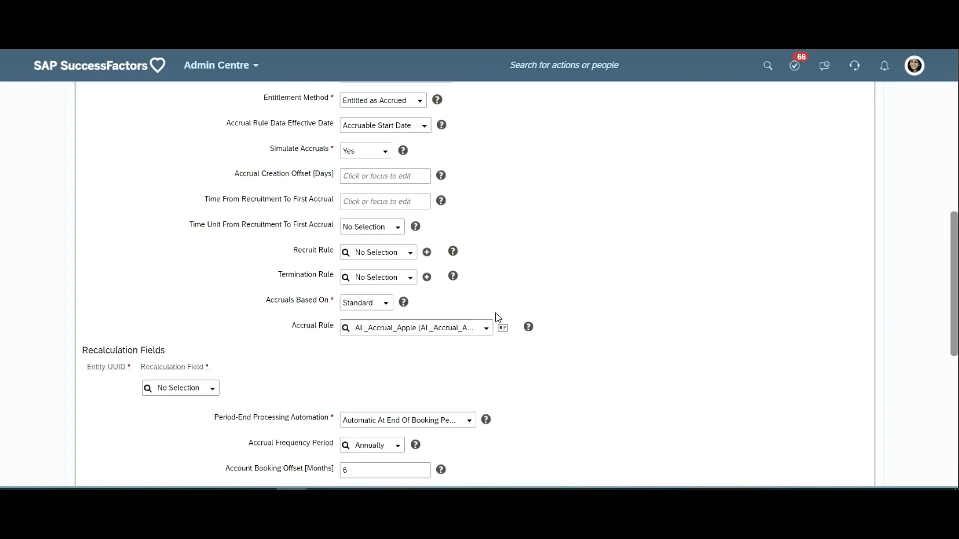
scroll(523, 327, up, 5)
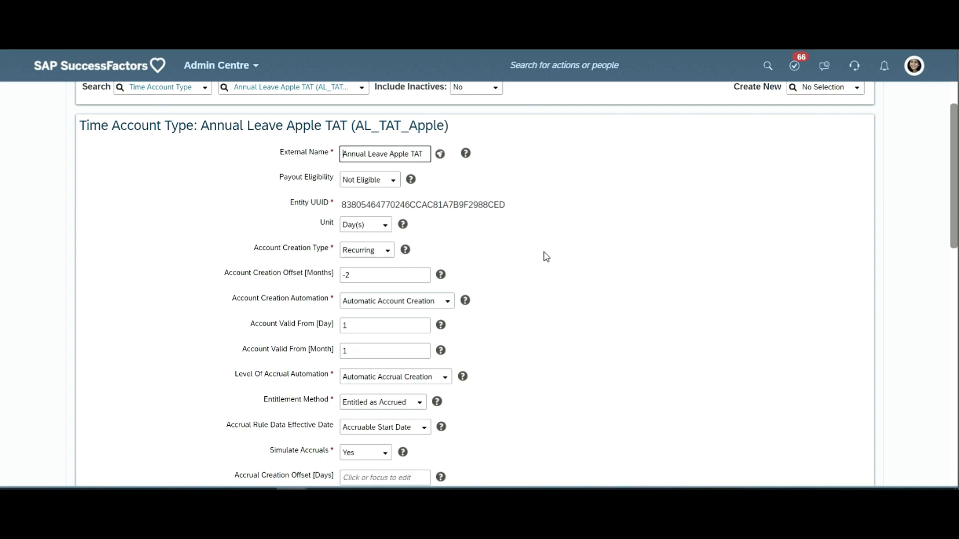
- Highlight the External Name label and check the options of Payout Eligibility without changing the setting
triple_click(289, 151)
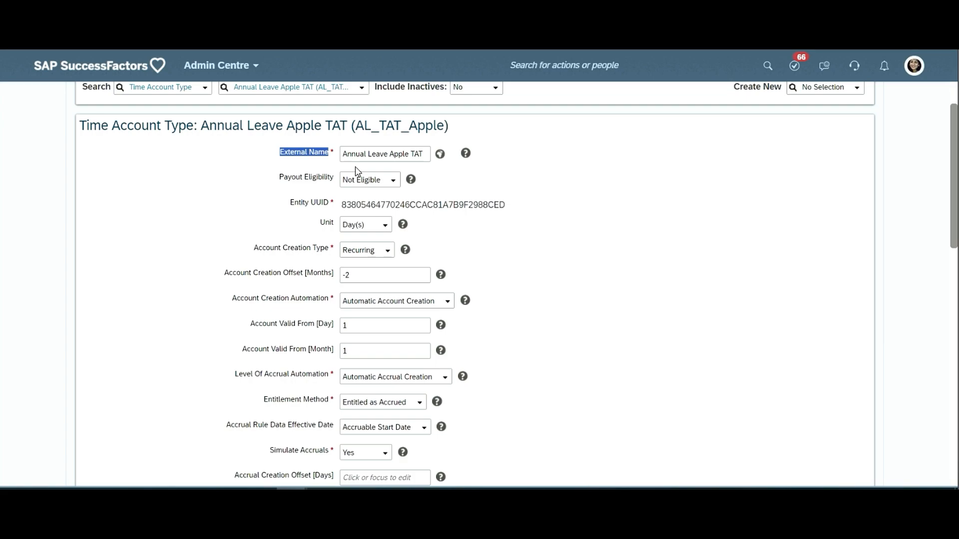
click(394, 183)
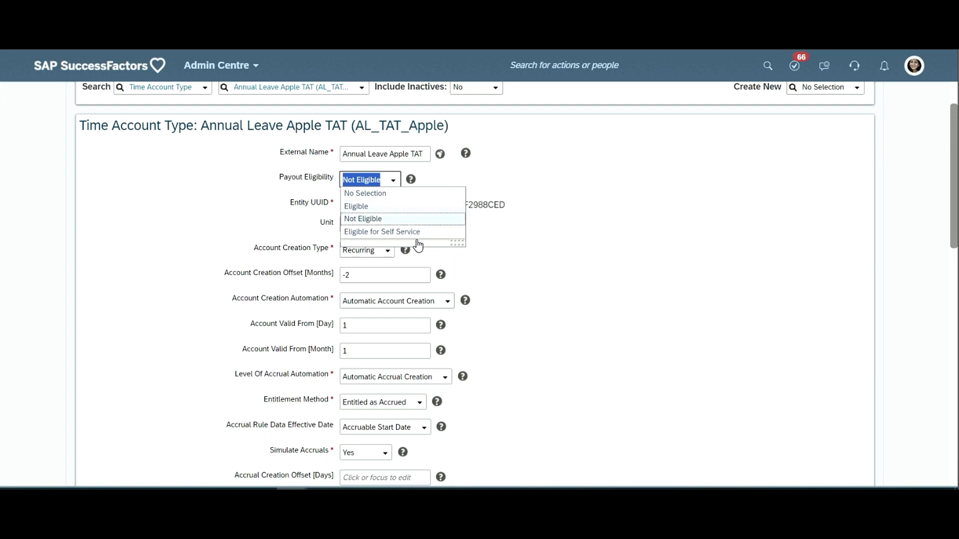
click(598, 221)
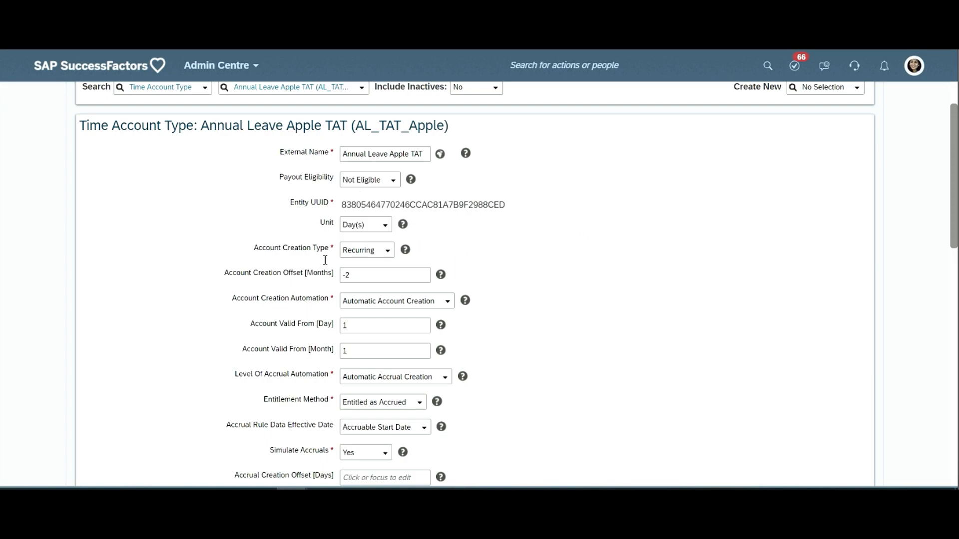
- Look through the whole Annual Leave Apple TAT record down to Time Account Configuration Rule and return to its first fields
scroll(328, 264, down, 12)
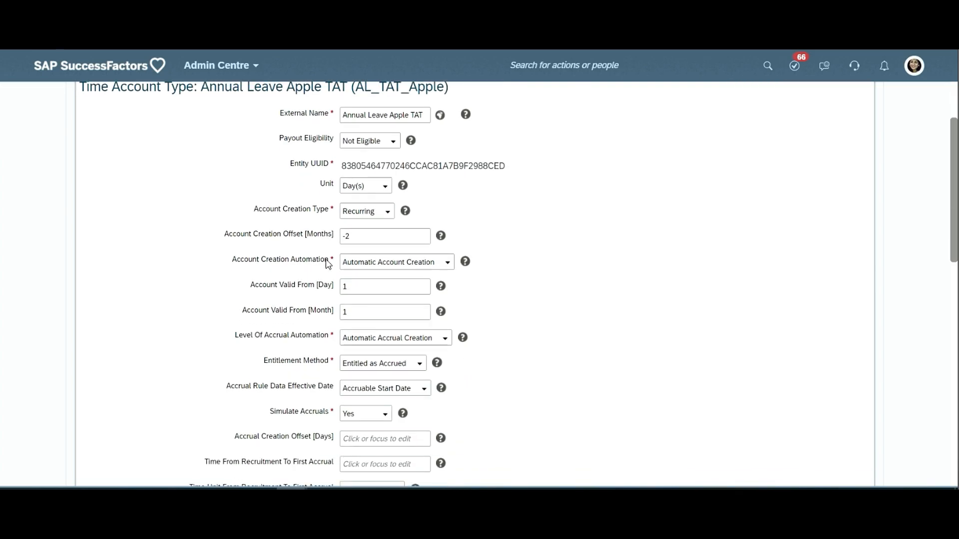
scroll(347, 260, down, 2)
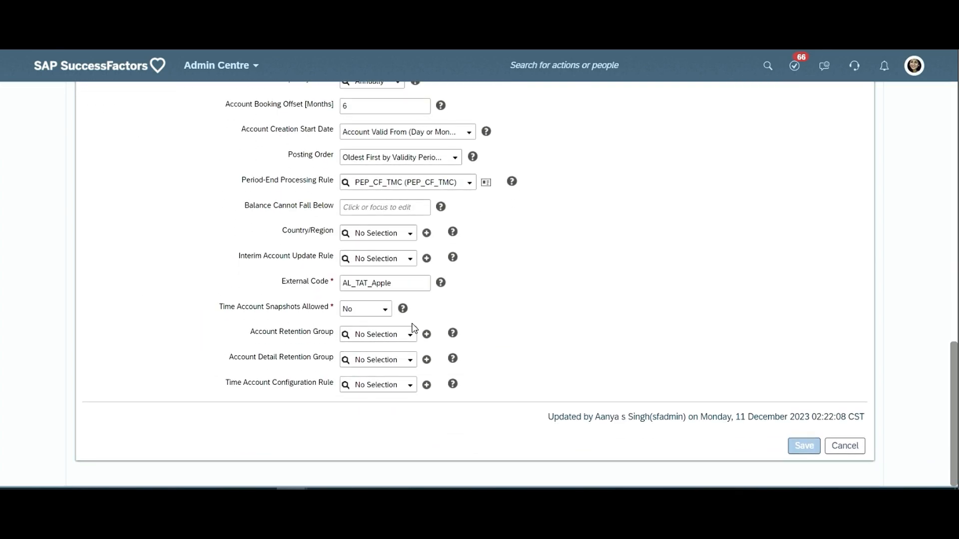
triple_click(316, 228)
drag(315, 228, 302, 309)
scroll(439, 294, up, 6)
scroll(421, 257, up, 7)
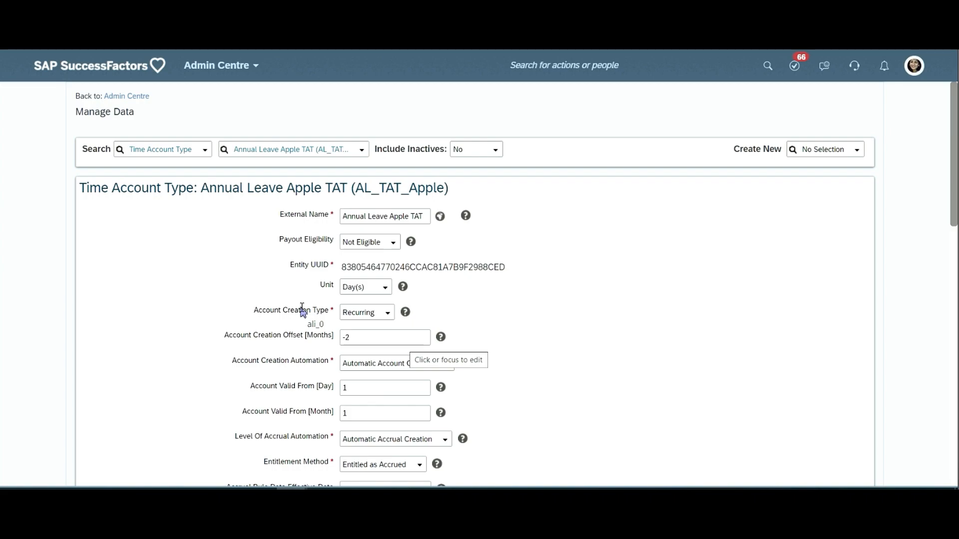
- Go through the Account Creation Type options Recurring, Permanent and Ad Hoc without changing the setting
click(388, 314)
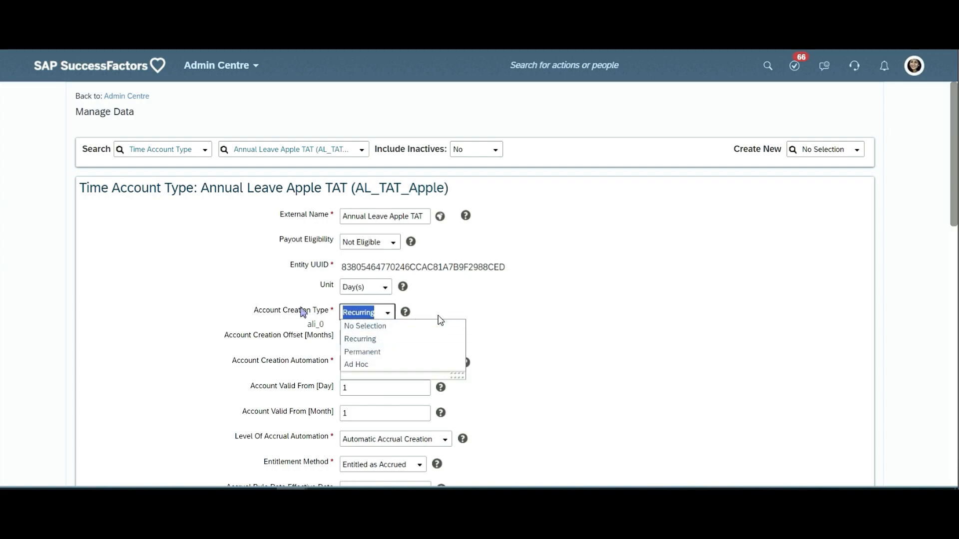
click(416, 318)
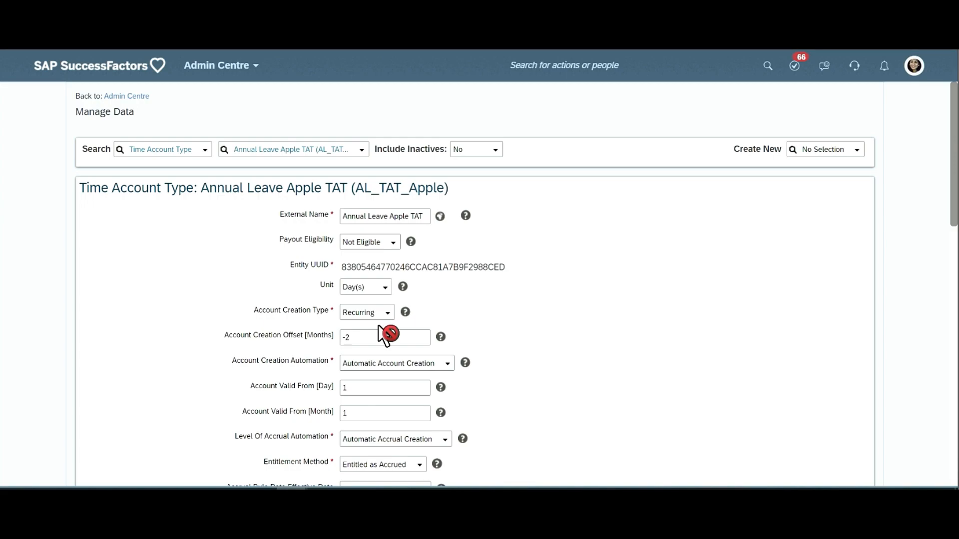
click(387, 313)
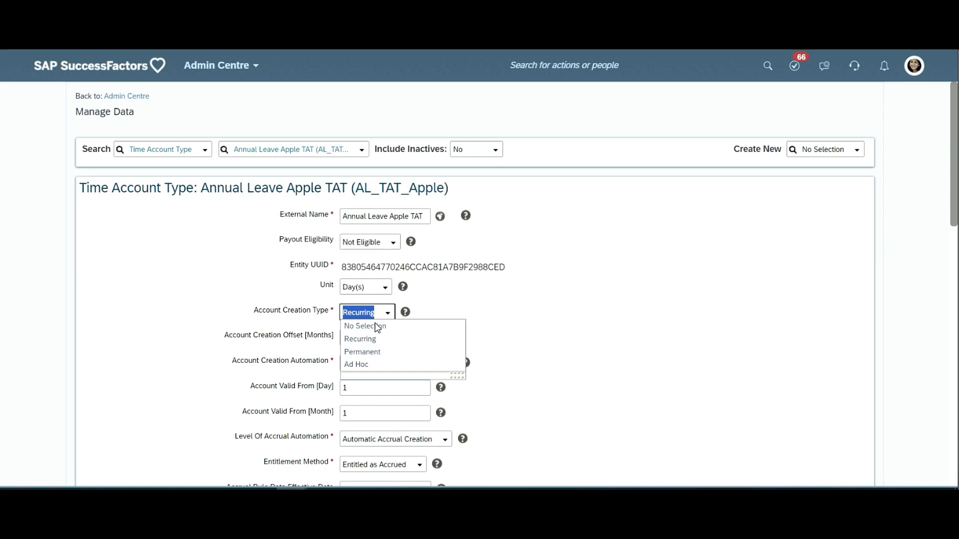
key(Escape)
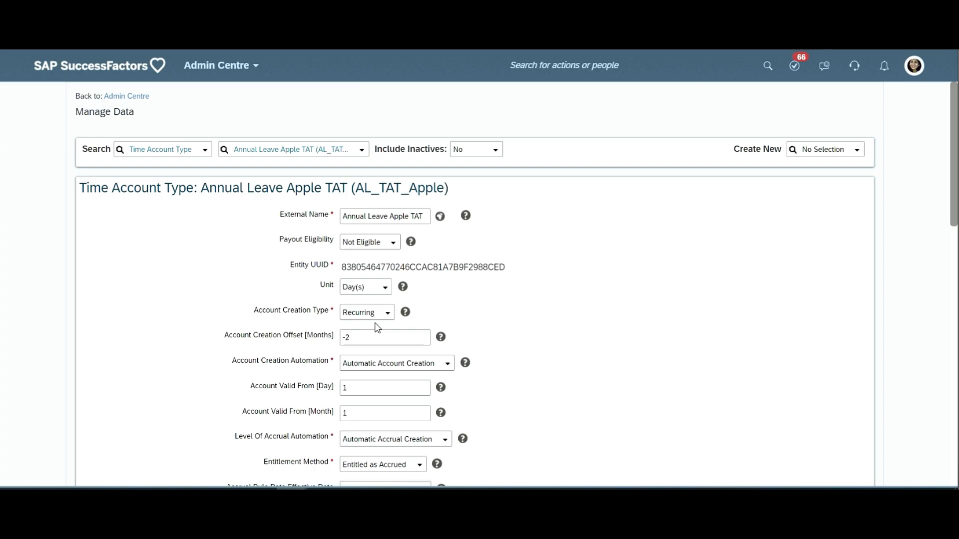
- Look over the accrual and rule fields of the time account type and highlight the Accrual Frequency Period label
scroll(380, 327, down, 3)
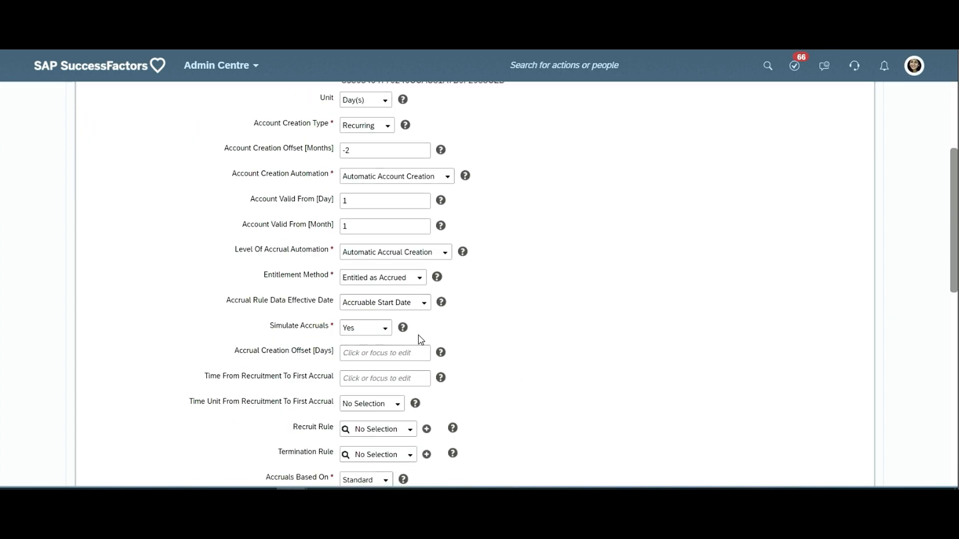
scroll(439, 338, up, 1)
scroll(422, 345, down, 4)
scroll(372, 378, up, 1)
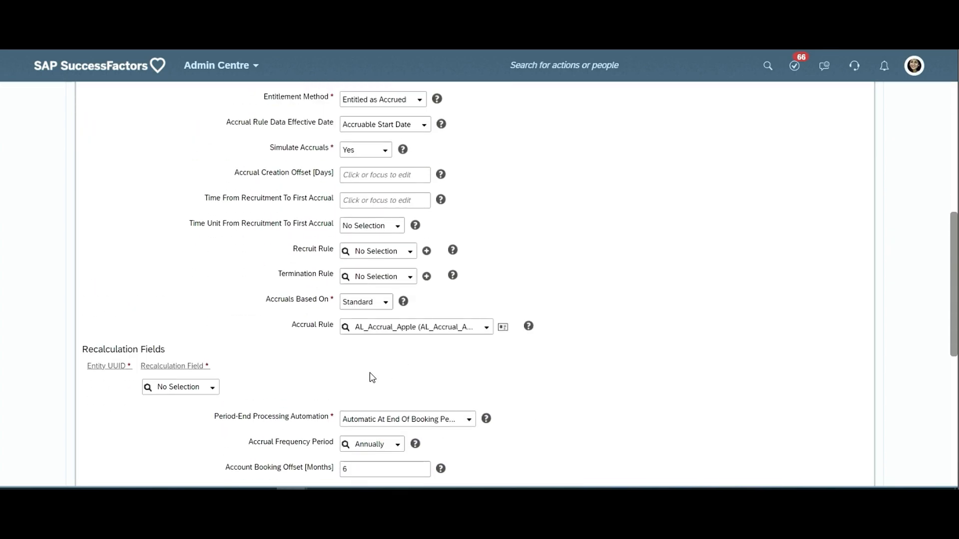
scroll(372, 378, down, 5)
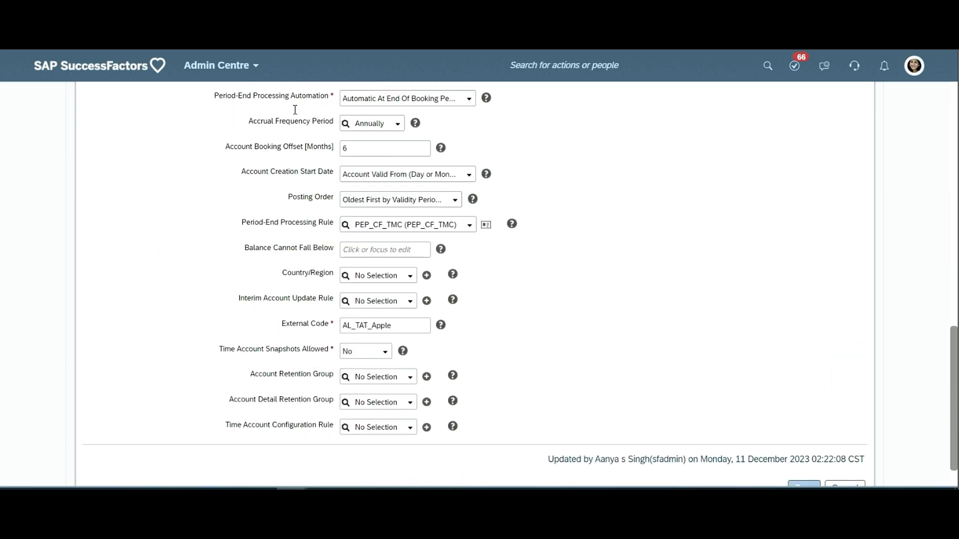
triple_click(301, 123)
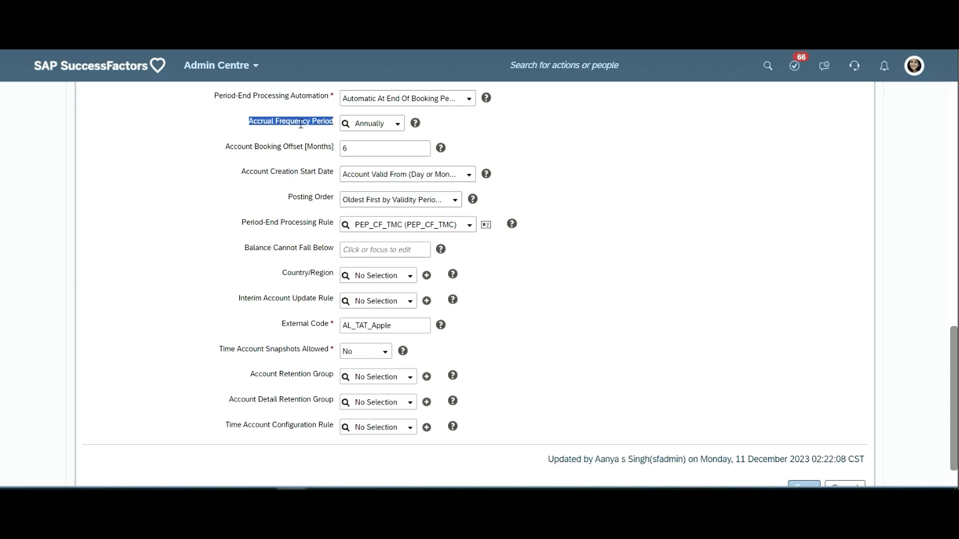
- Review the account creation, accrual, recruit and termination rule fields again, continuing to the period-end and interim update rules
scroll(301, 124, up, 10)
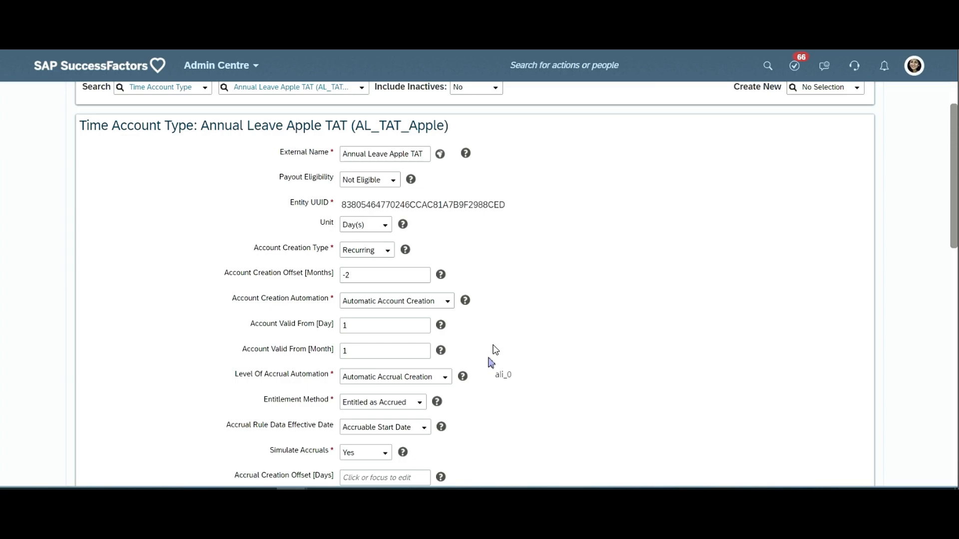
scroll(491, 357, down, 4)
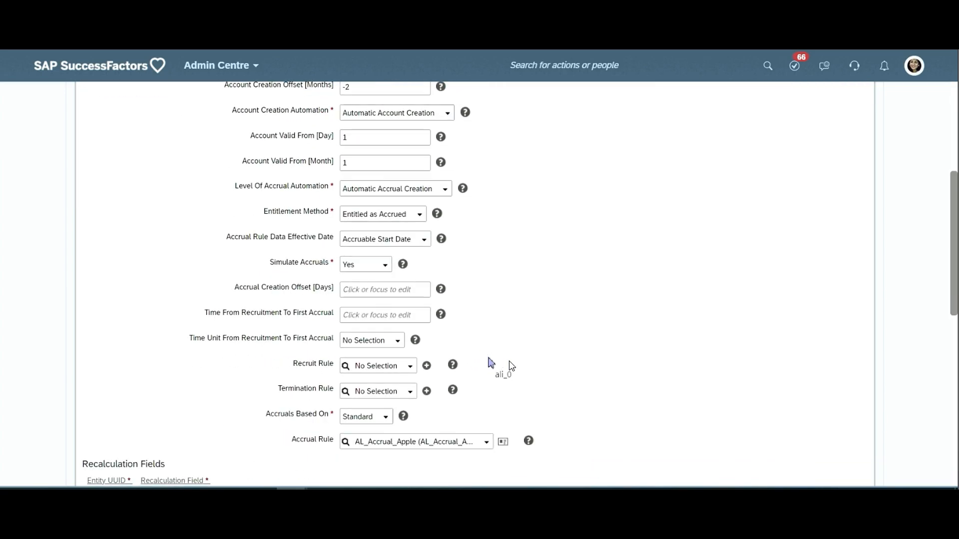
scroll(491, 362, down, 2)
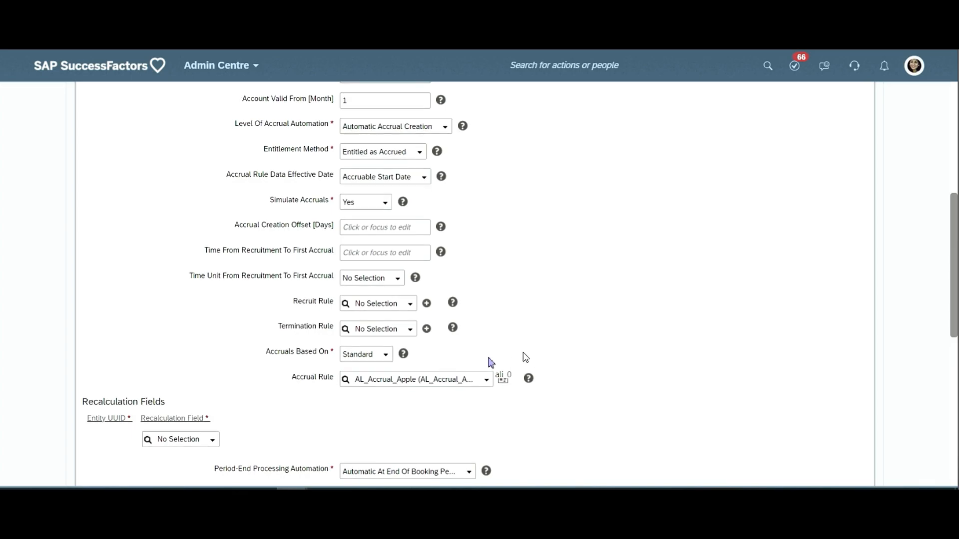
scroll(491, 362, down, 2)
scroll(490, 362, up, 8)
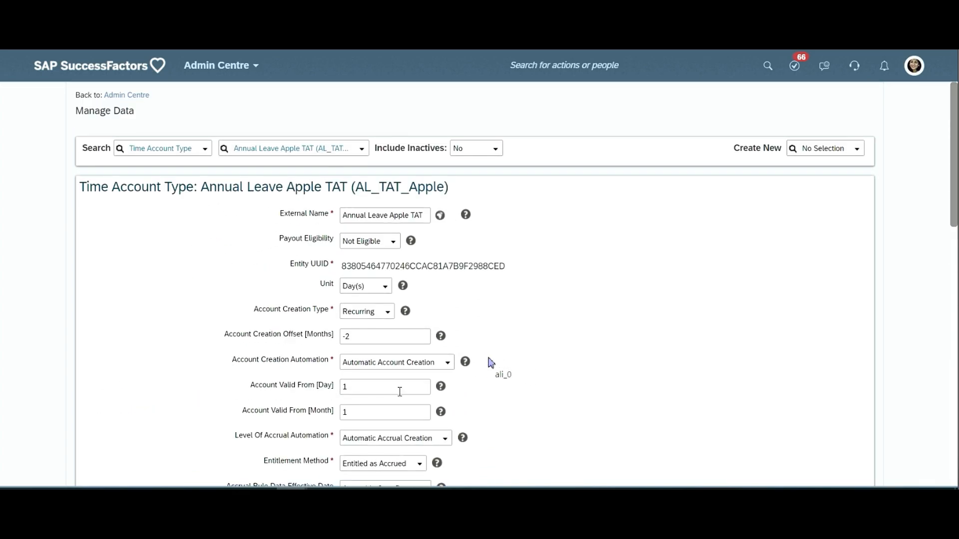
scroll(389, 400, down, 4)
scroll(430, 386, down, 20)
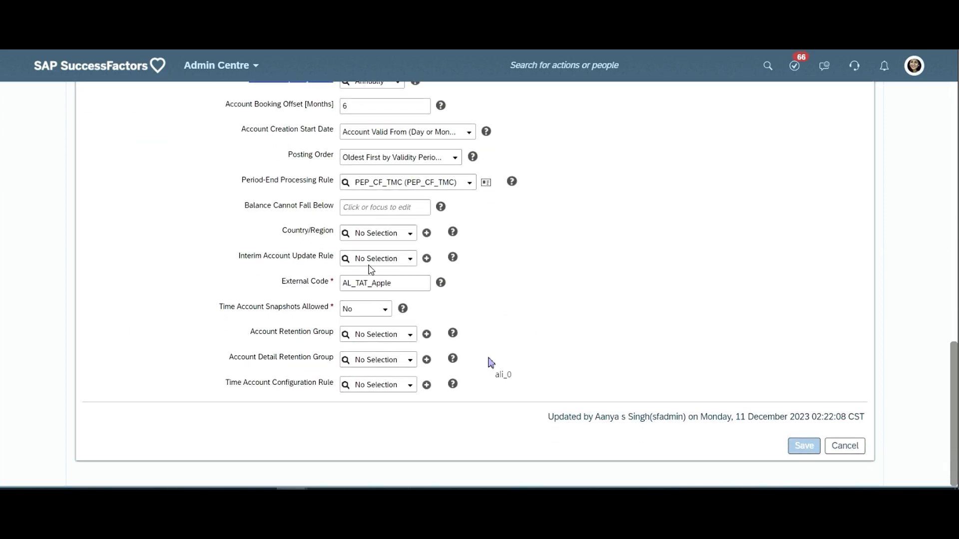
- Highlight Account Creation Start Date and display its options, including Employee Recruit Date and Employee Flexible Date
scroll(325, 240, up, 2)
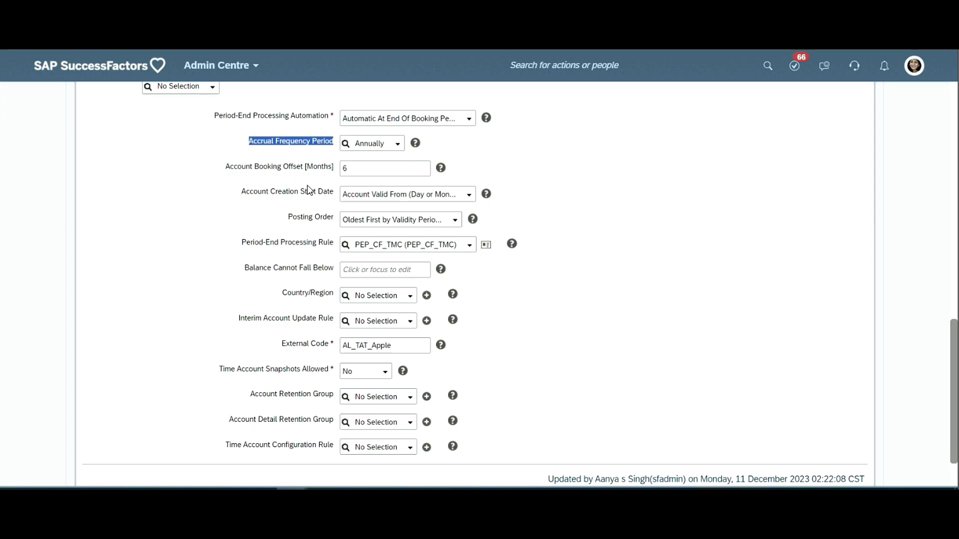
double_click(309, 191)
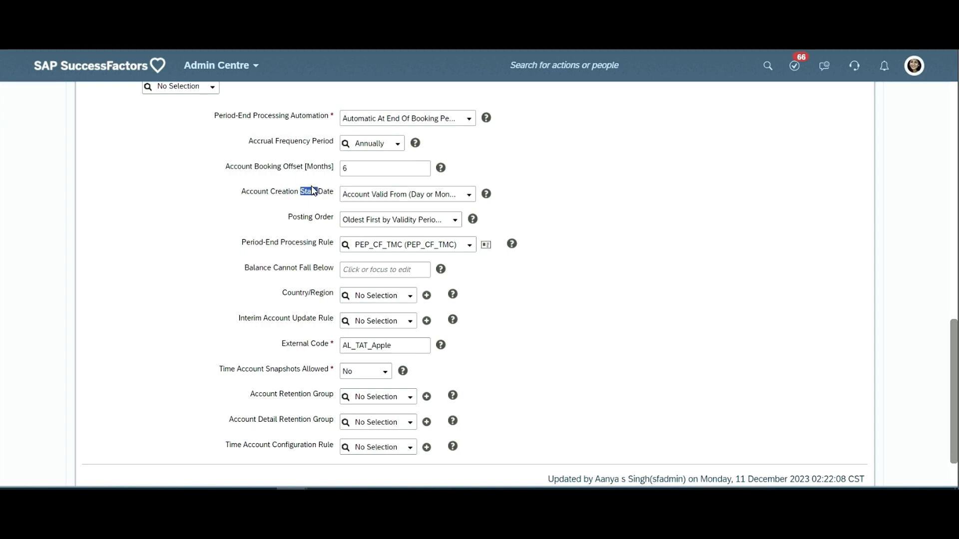
click(468, 198)
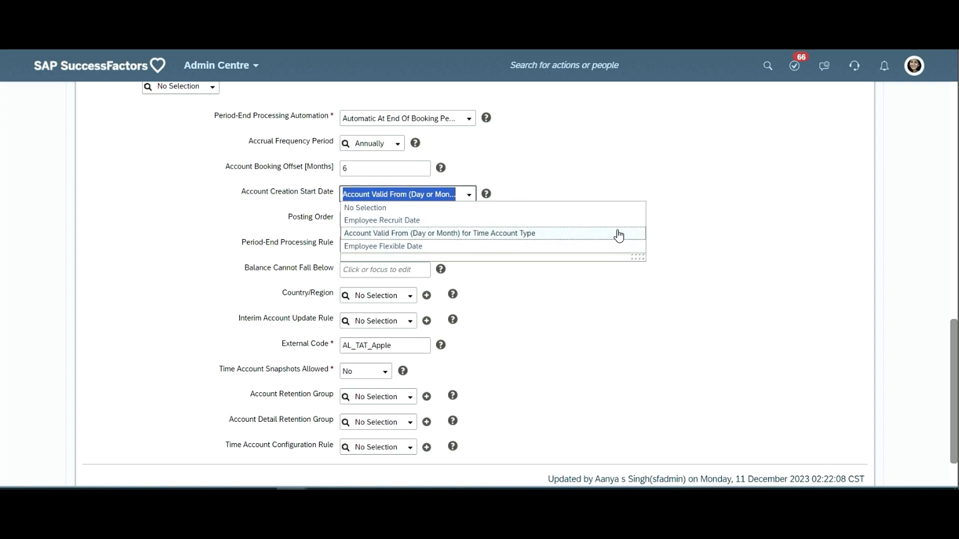
- Close the Account Creation Start Date options unchanged and highlight the Account Creation Automation and Account Valid From labels
click(794, 240)
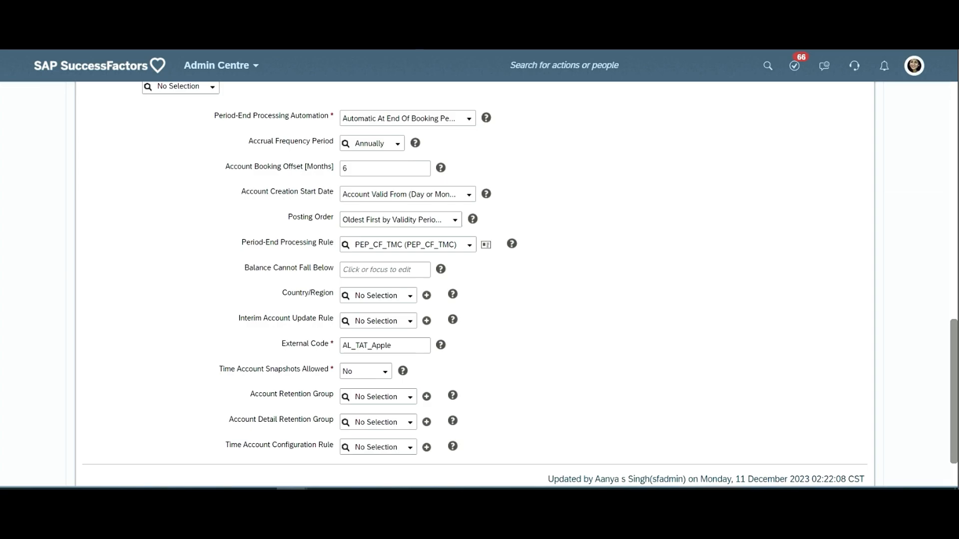
scroll(499, 190, up, 15)
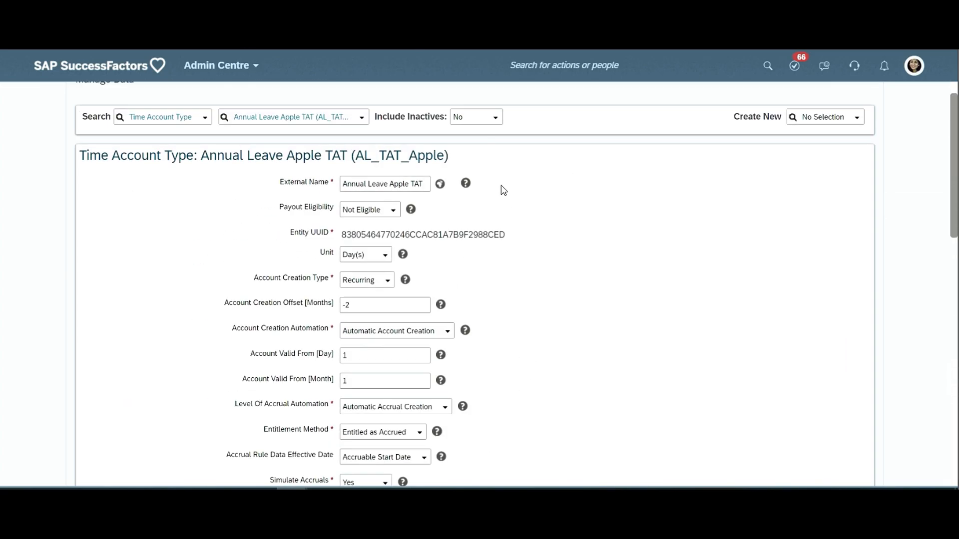
scroll(503, 191, up, 1)
scroll(422, 267, down, 2)
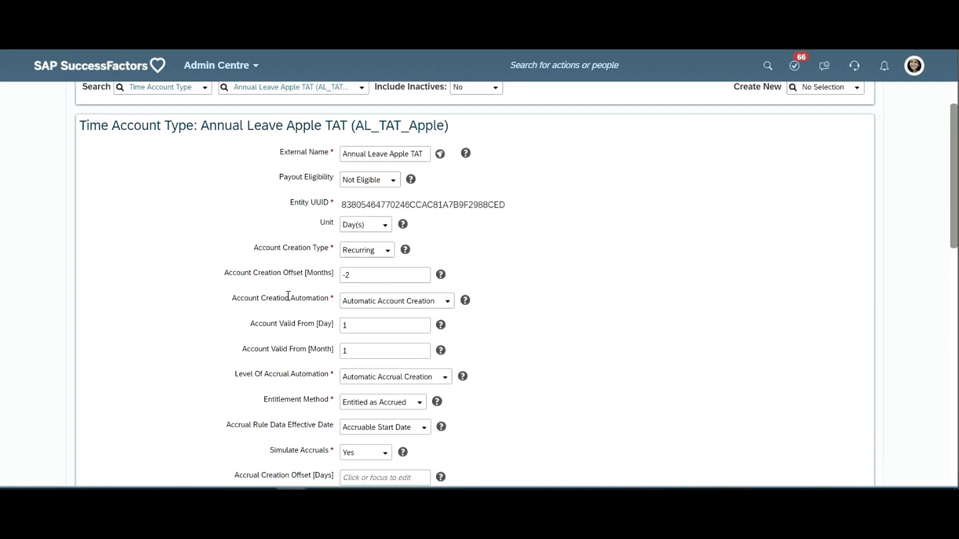
triple_click(288, 297)
triple_click(306, 323)
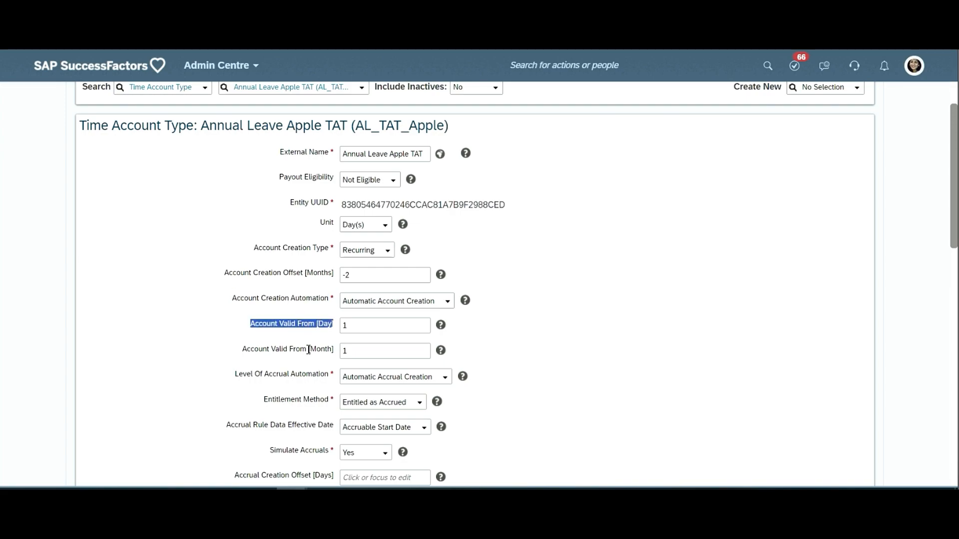
click(309, 350)
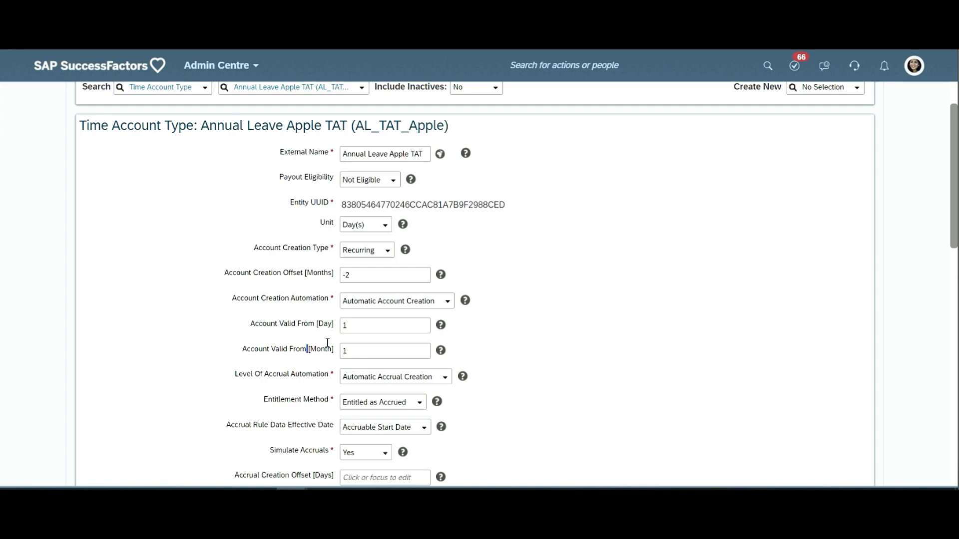
- Display the Account Creation Automation options, including No Automation and Automatic Account Creation, without changing the setting
triple_click(307, 303)
click(450, 305)
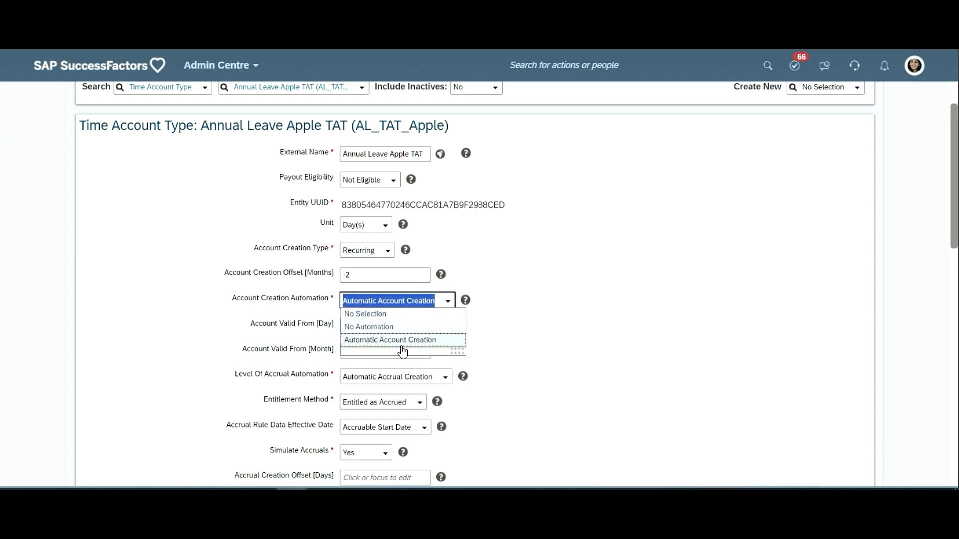
click(529, 351)
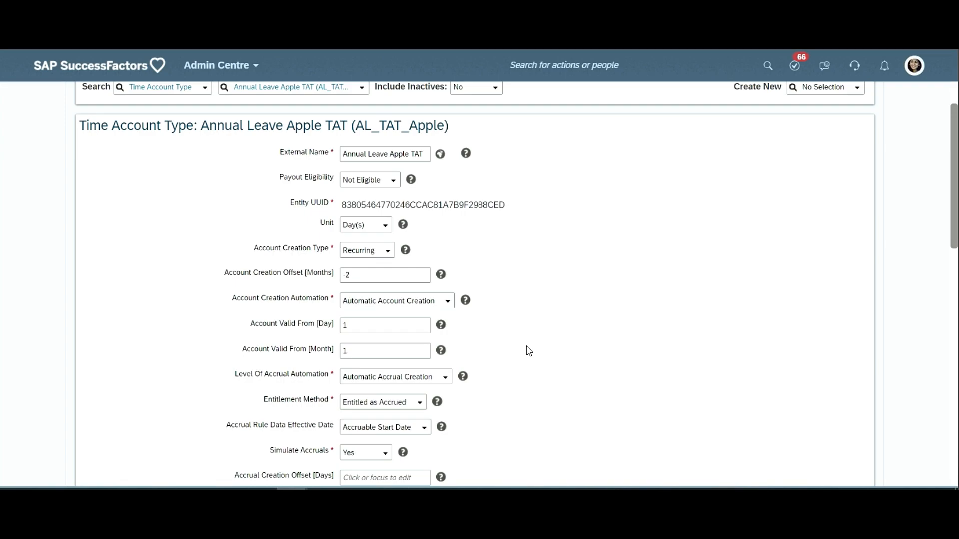
- Highlight the Account Valid From day and month values and the word Creation in the Account Creation Automation label
click(397, 334)
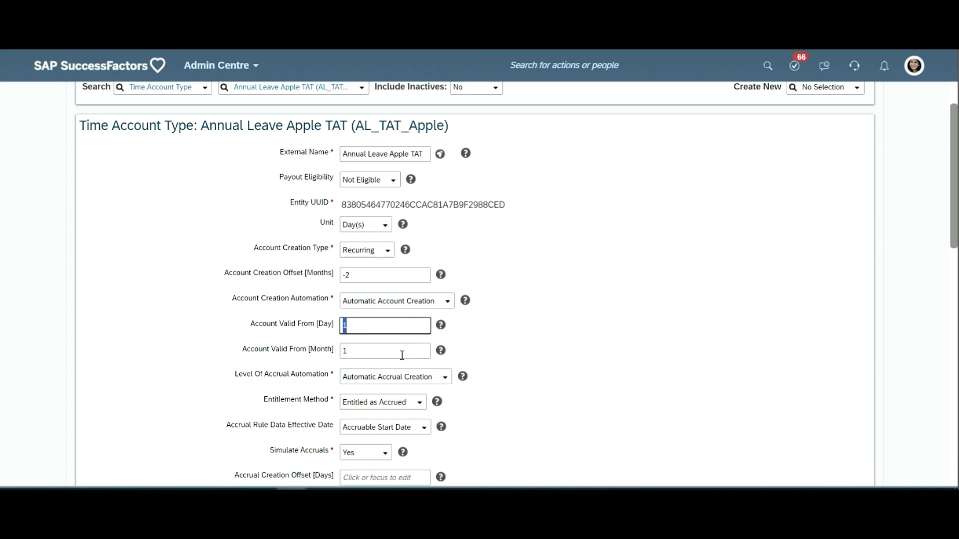
click(402, 354)
double_click(402, 354)
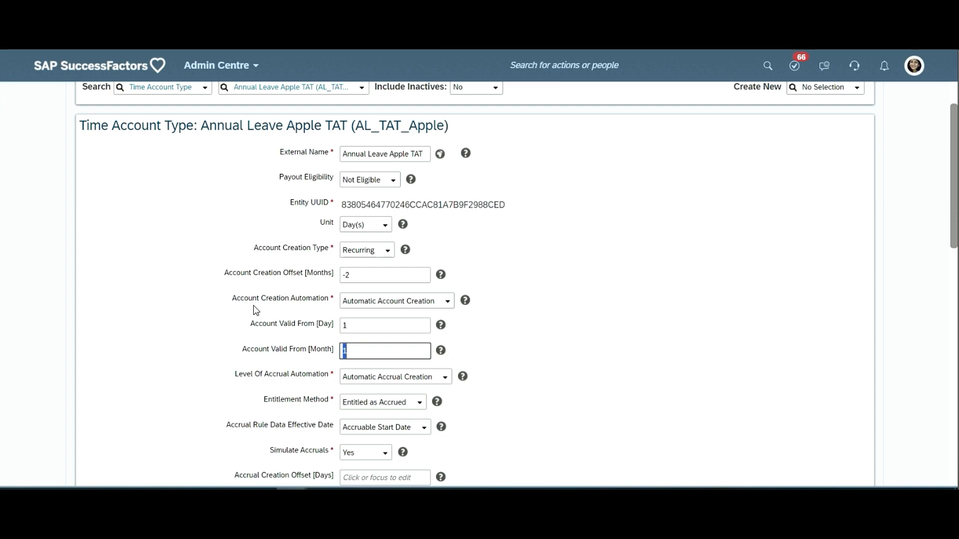
double_click(277, 298)
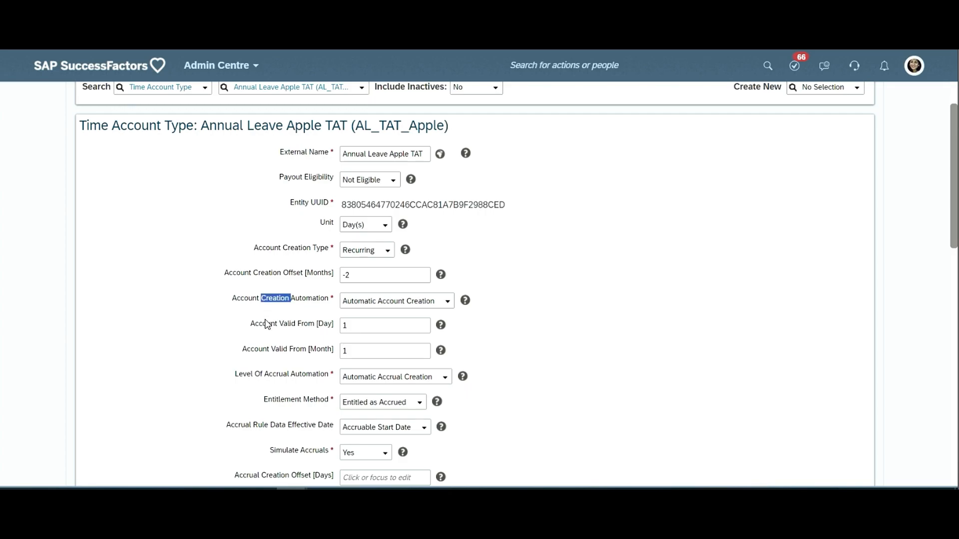
- Highlight the Simulate Accruals label and the Account Creation Offset [Months] label of the time account type
scroll(280, 323, down, 3)
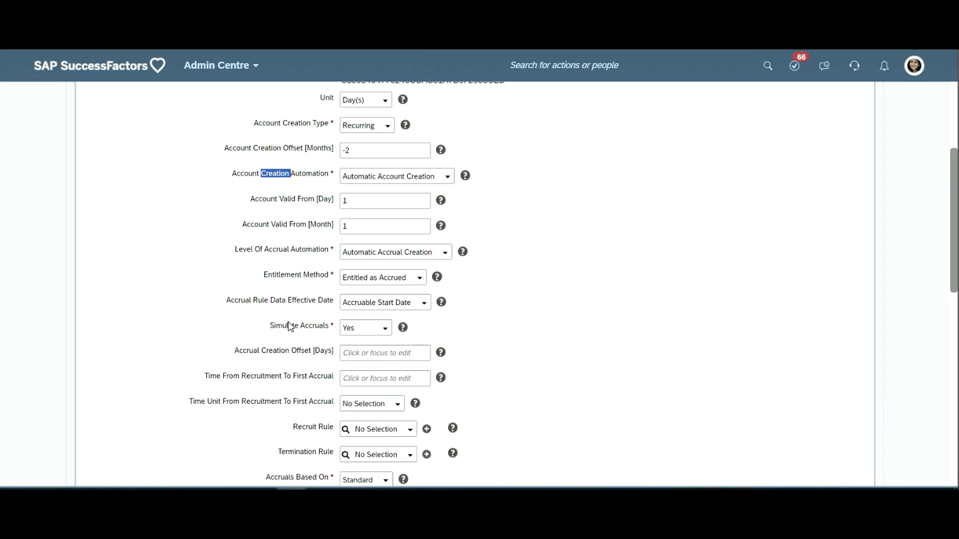
triple_click(289, 322)
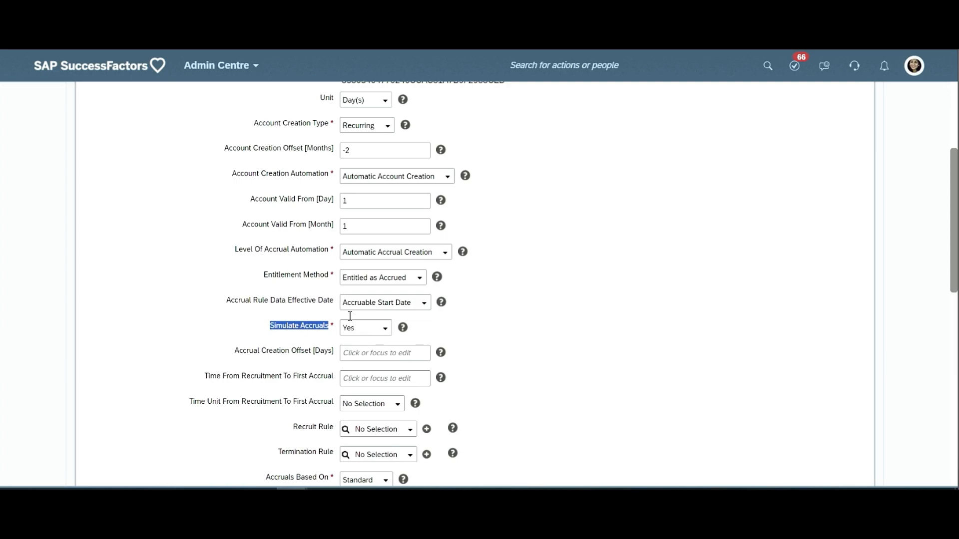
scroll(319, 276, up, 3)
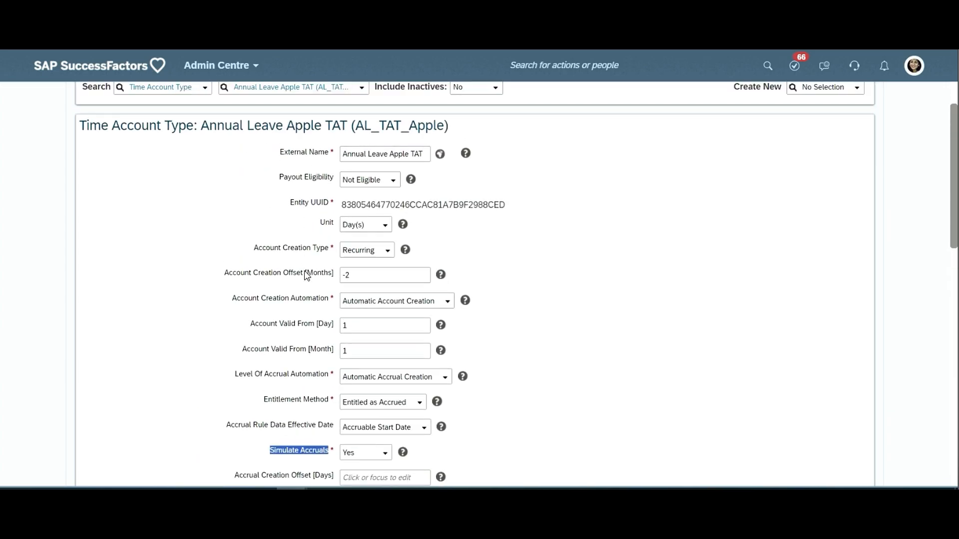
click(306, 272)
triple_click(306, 273)
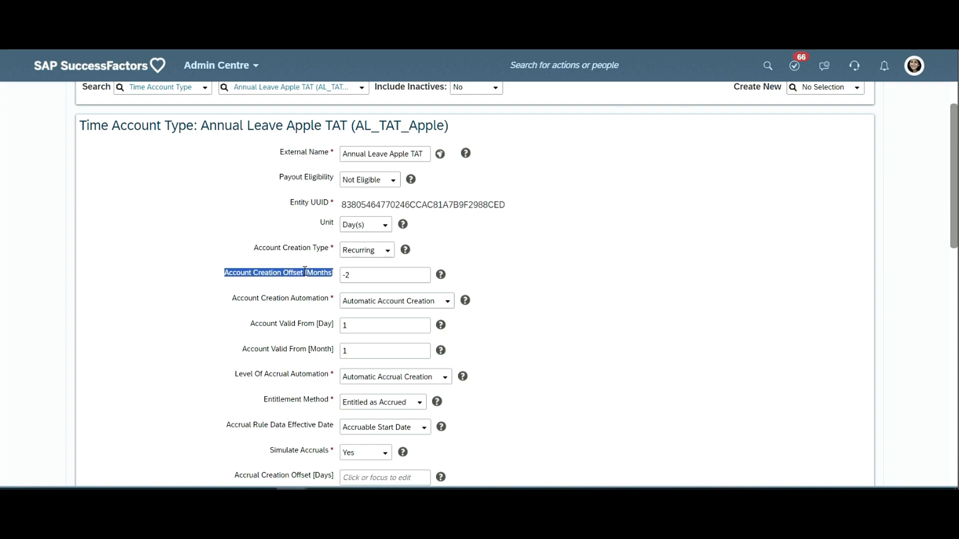
mouse_move(304, 272)
mouse_down()
mouse_move(312, 282)
mouse_move(304, 271)
mouse_up()
- Find the Account Booking Offset [Months] field of the time account type and highlight its label
scroll(313, 281, down, 2)
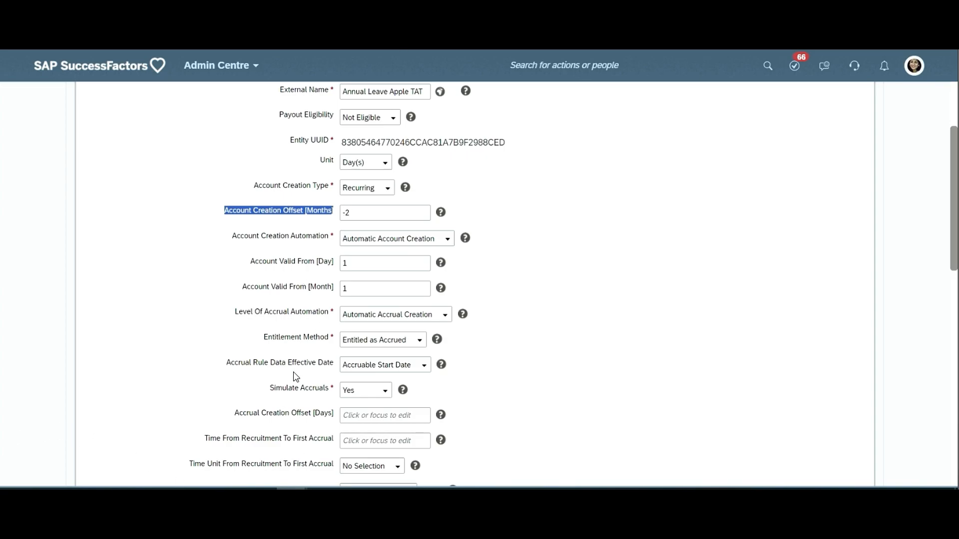
scroll(288, 383, down, 9)
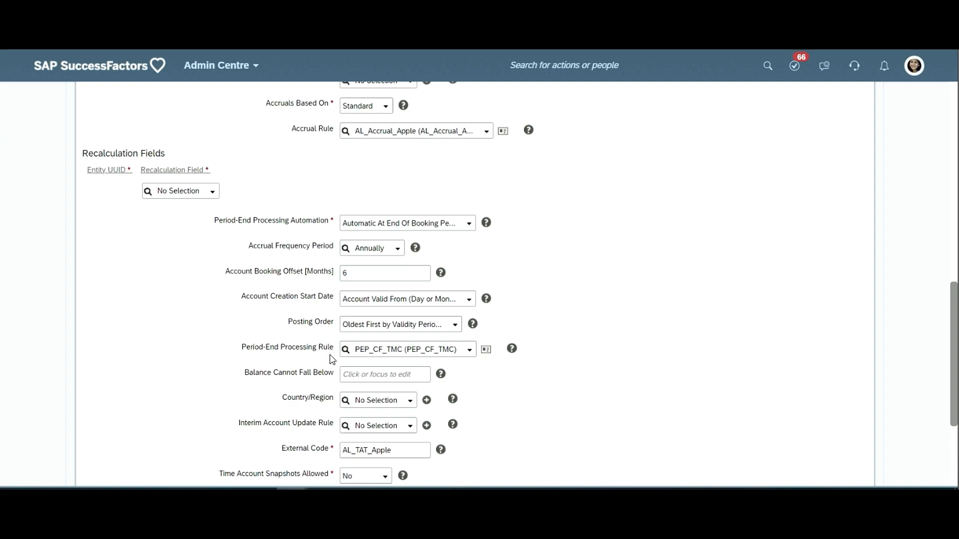
triple_click(312, 272)
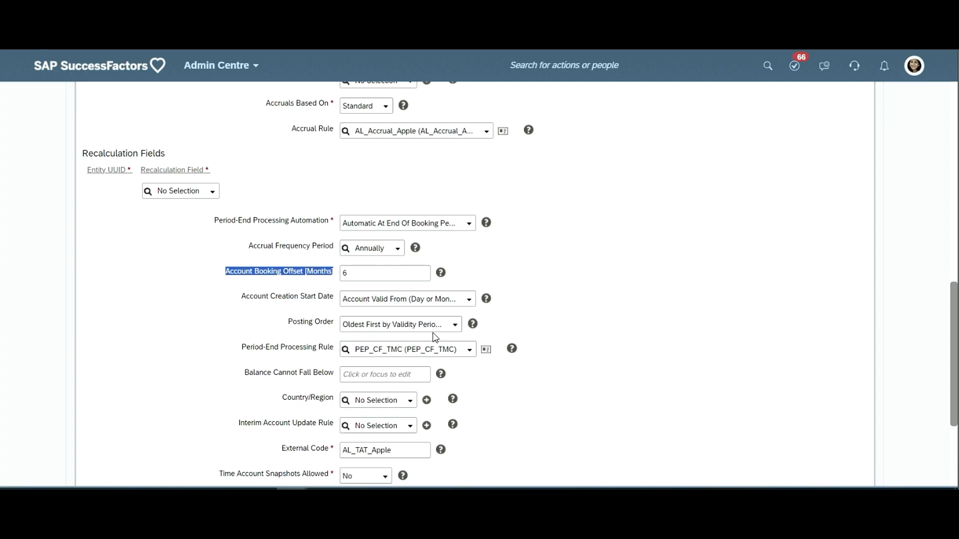
- Return to the account creation settings of the time account type and highlight the Entitlement Method label
scroll(433, 329, up, 4)
scroll(431, 305, up, 8)
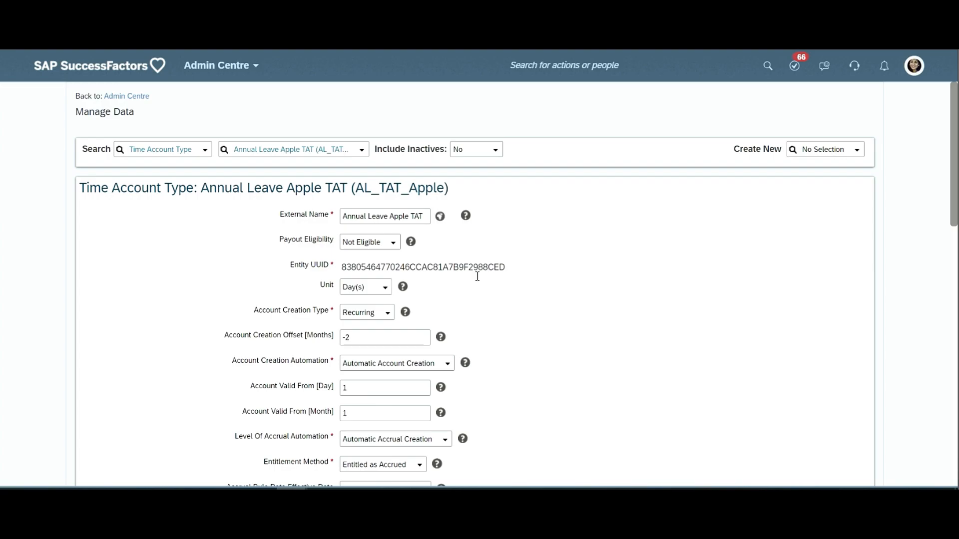
scroll(477, 275, down, 3)
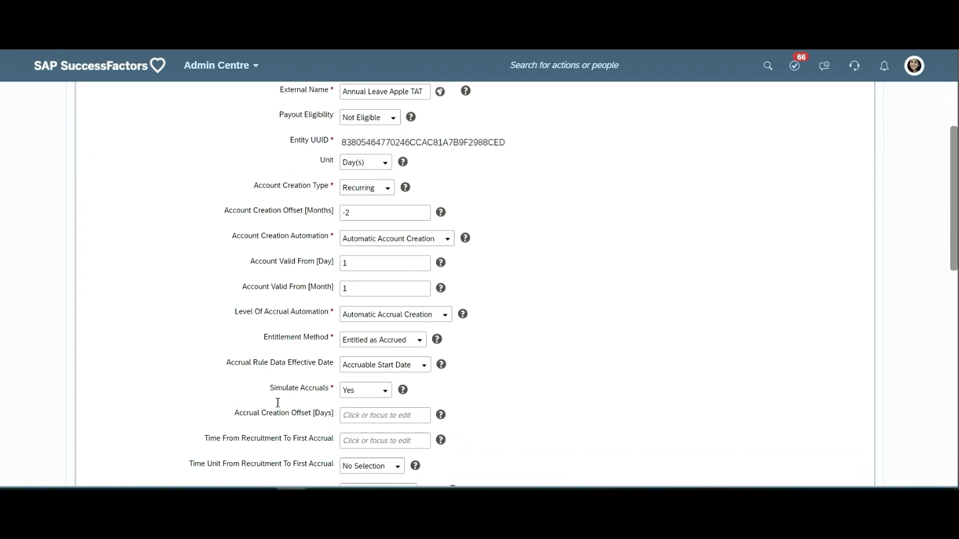
triple_click(297, 338)
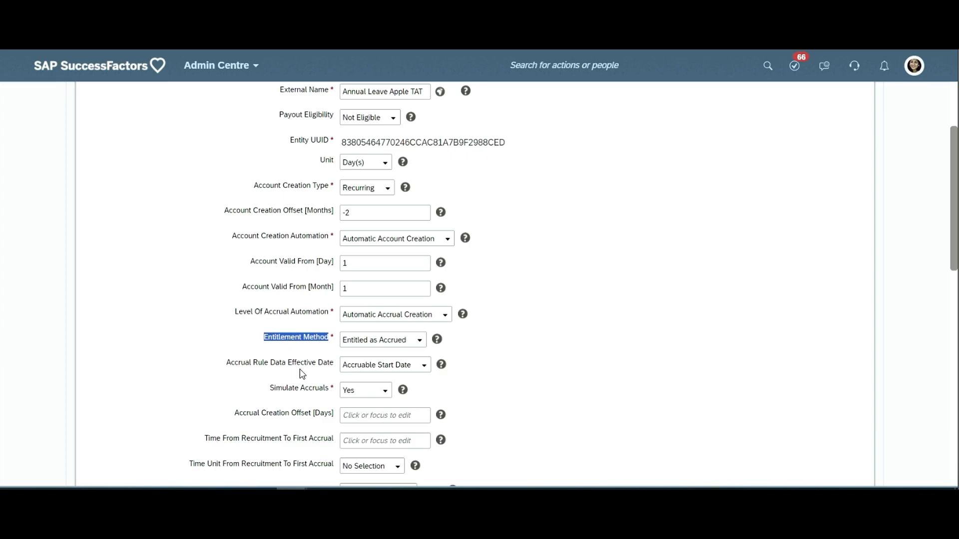
- Highlight the Period-End Processing Rule and Period-End Processing Automation labels of the time account type
scroll(301, 369, down, 6)
scroll(302, 351, down, 3)
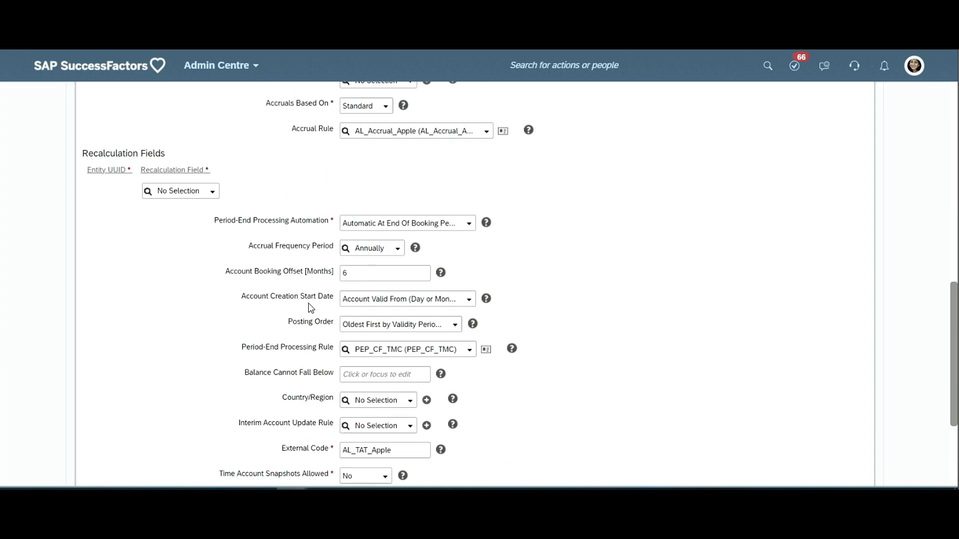
triple_click(313, 347)
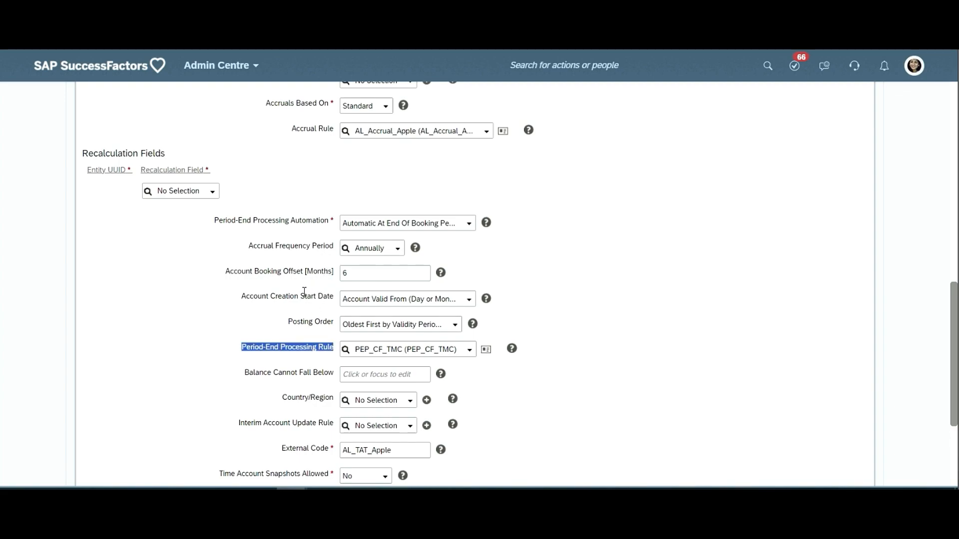
triple_click(278, 219)
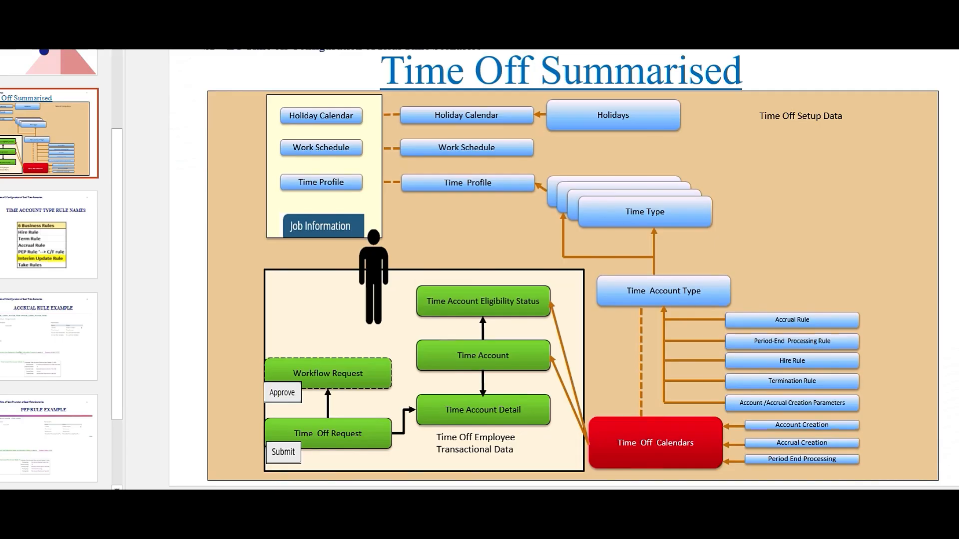
- Switch to the Time Off presentation and select the Time Account Type Rule Names slide
key(Down)
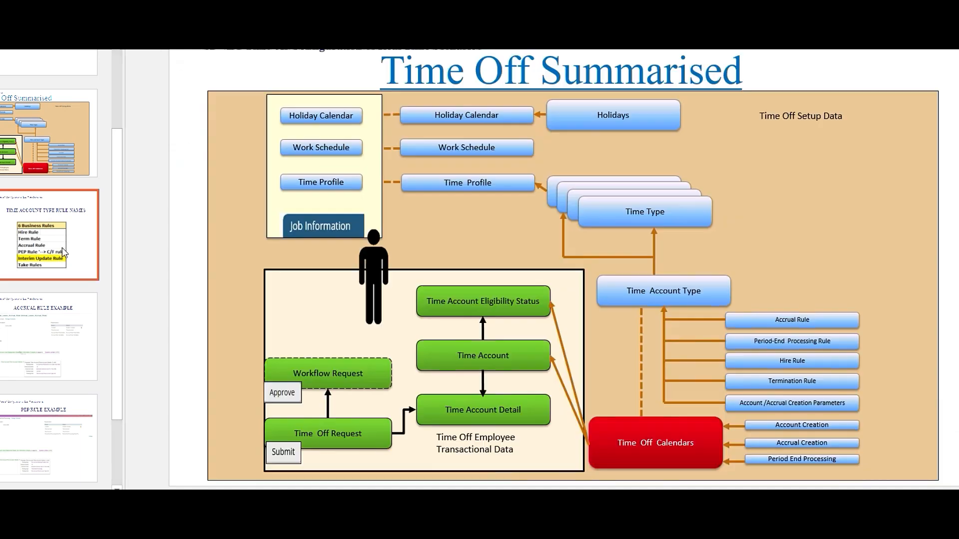
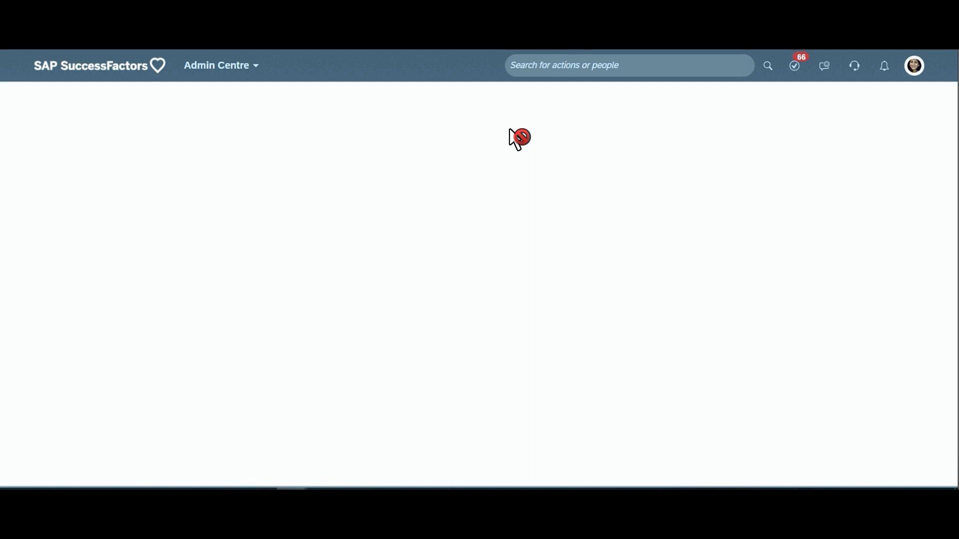
- In Configure Business Rules, highlight the rule creation instruction, expand the Time Management scenarios and select the Accrual scenario
double_click(273, 174)
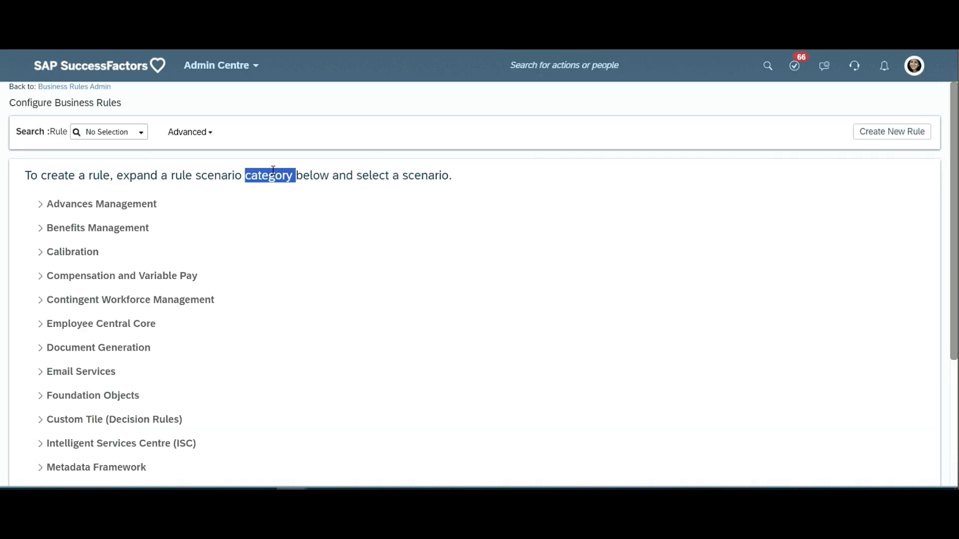
triple_click(272, 174)
scroll(153, 258, down, 1)
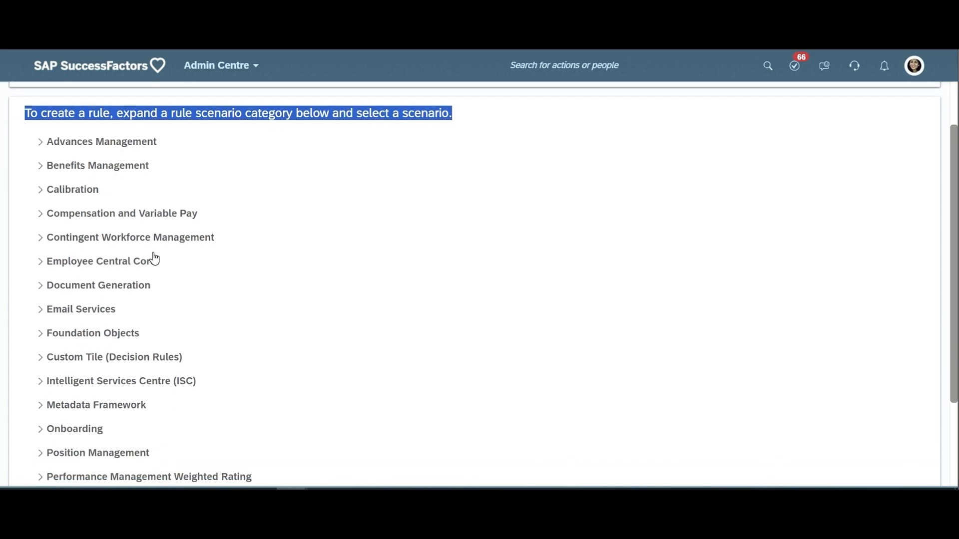
scroll(152, 265, down, 2)
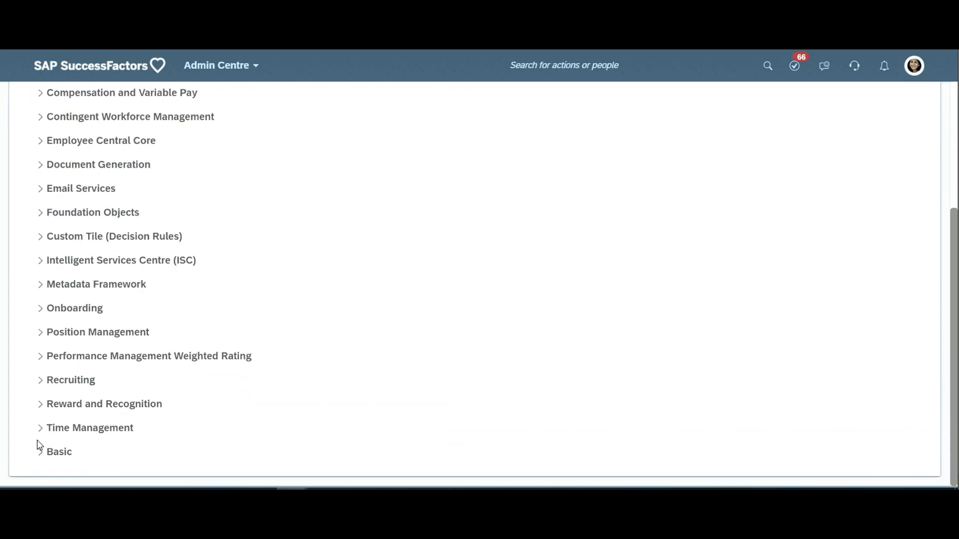
click(41, 431)
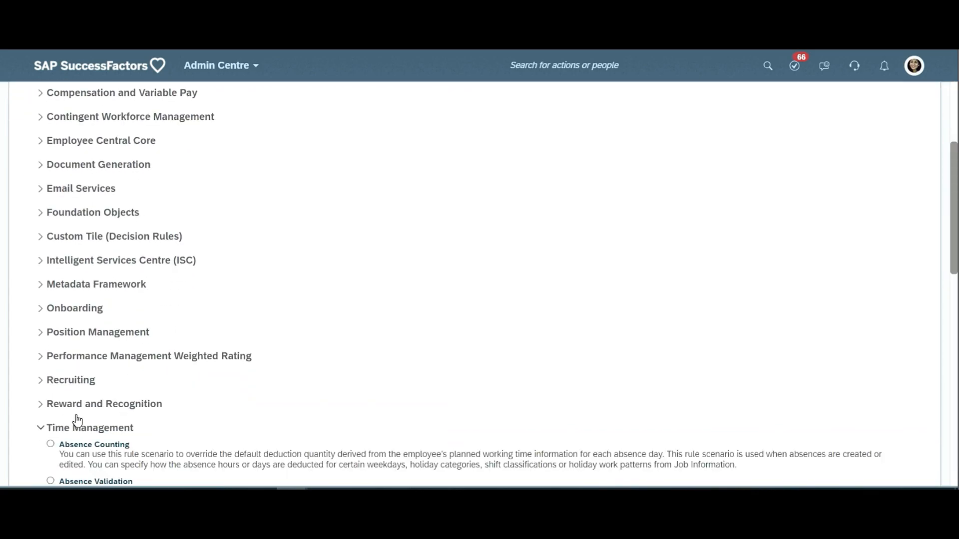
scroll(184, 335, down, 2)
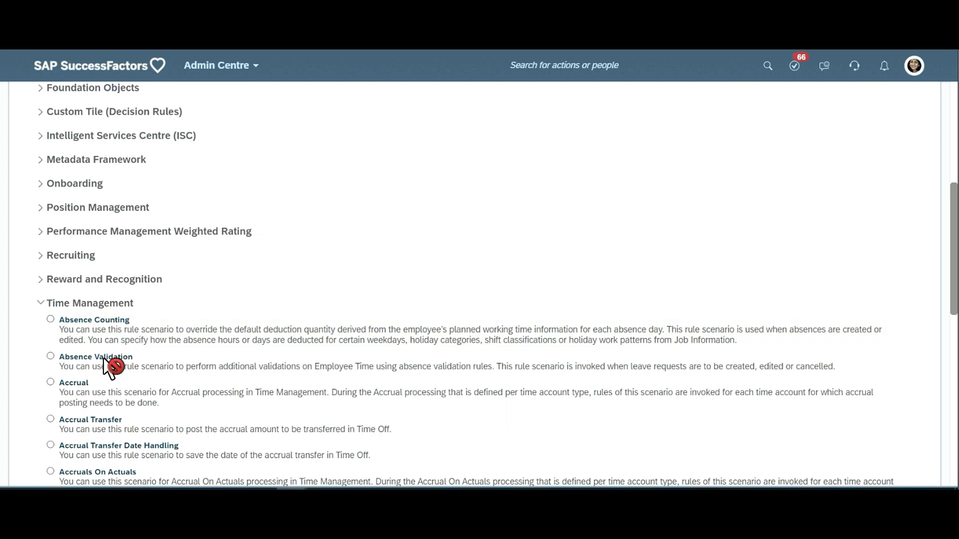
click(80, 383)
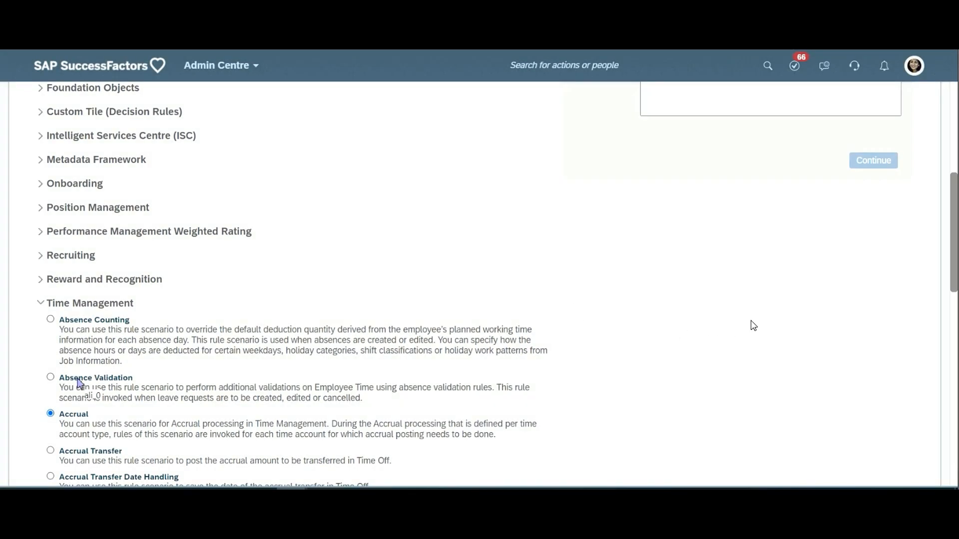
- Find the AL_Accrual_Apple business rule, open it and review its Then expression
scroll(754, 309, up, 2)
scroll(750, 246, up, 5)
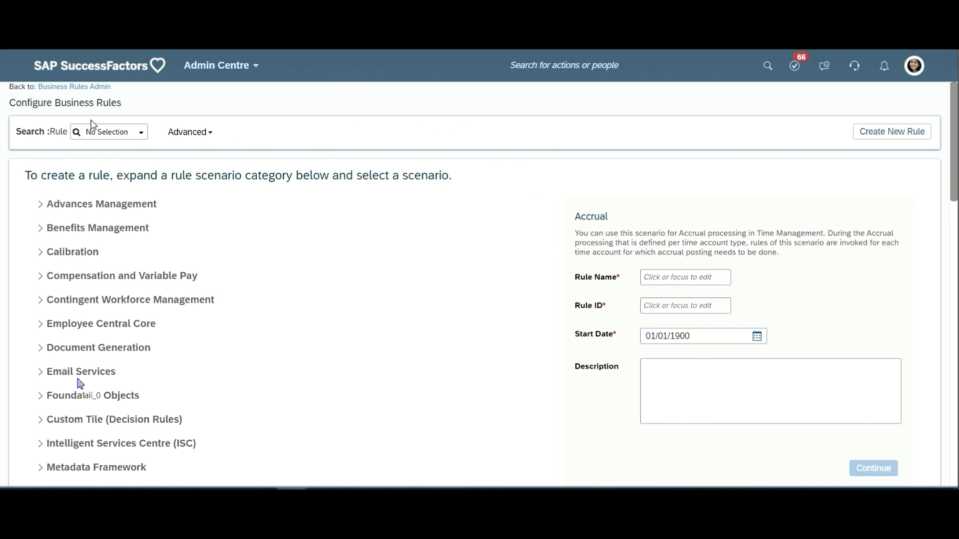
click(102, 131)
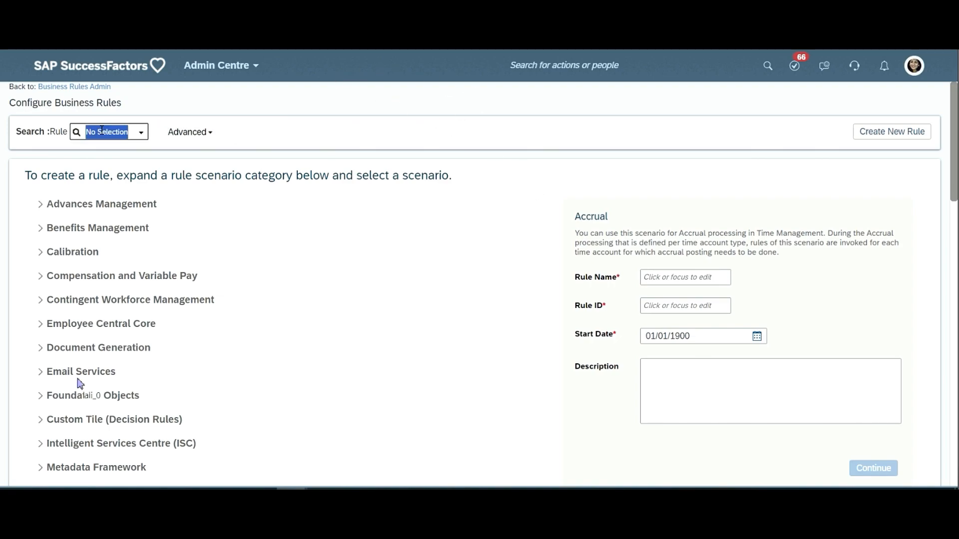
text(Accrual_Apple)
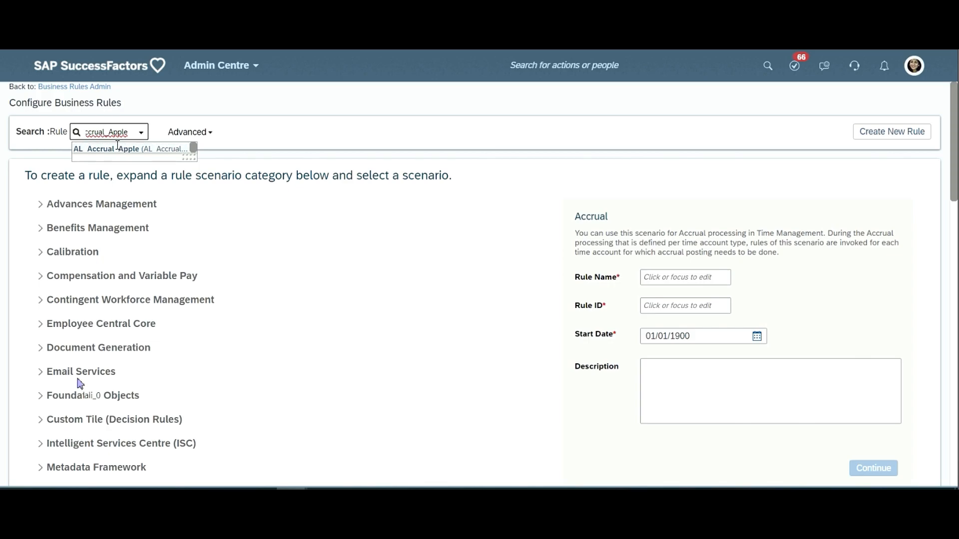
click(108, 152)
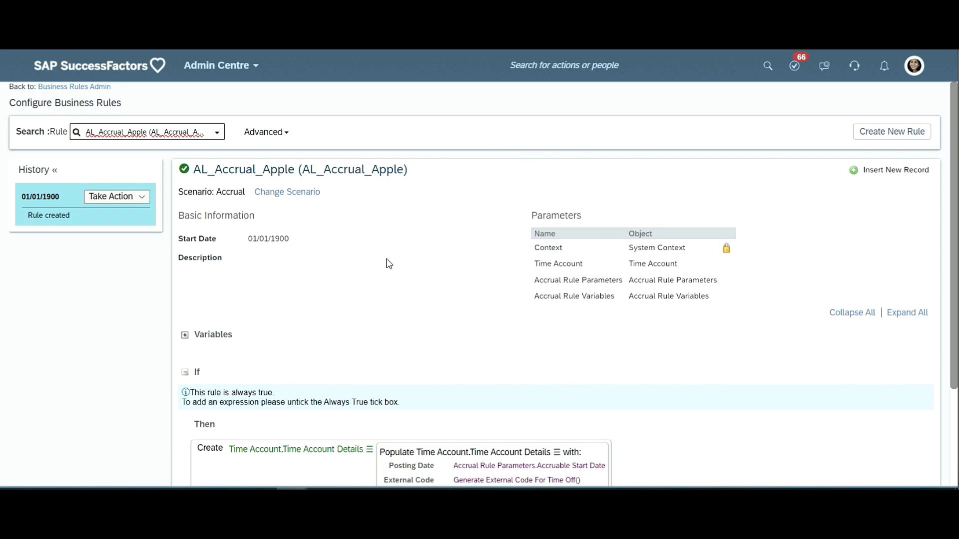
scroll(389, 263, down, 3)
scroll(157, 121, up, 1)
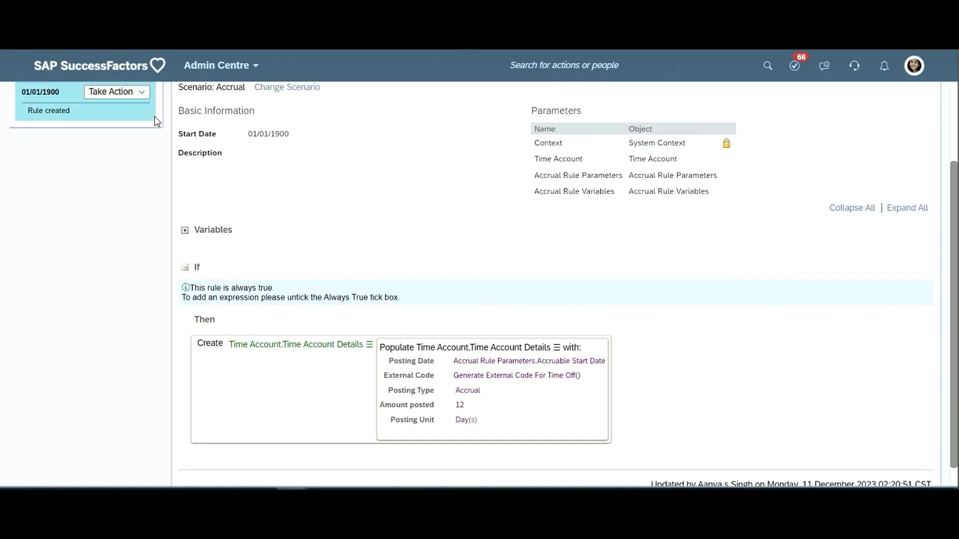
- Open the 01/01/1900 record of the AL_Accrual_Apple rule for correction and bring its Then expression into view
scroll(157, 121, up, 2)
click(145, 198)
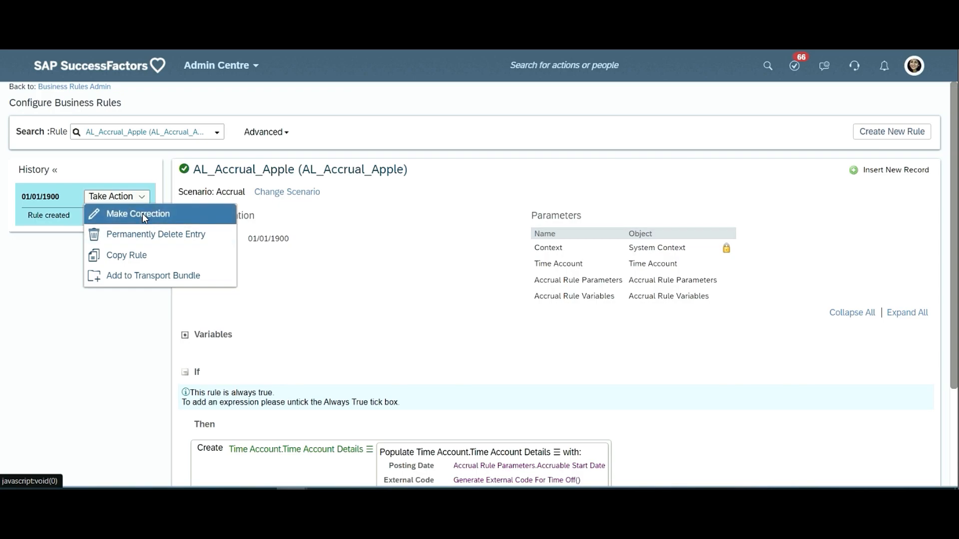
click(142, 213)
scroll(193, 338, down, 3)
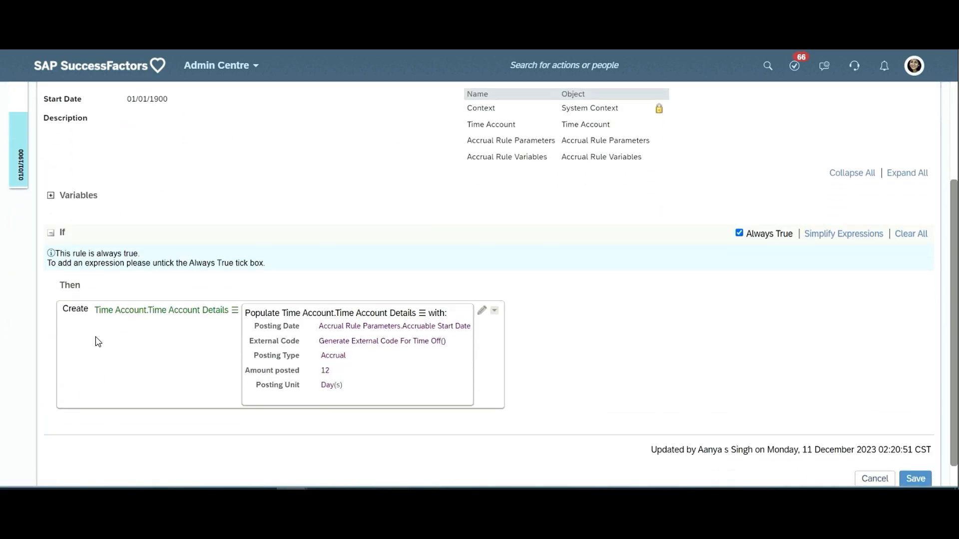
scroll(98, 342, down, 1)
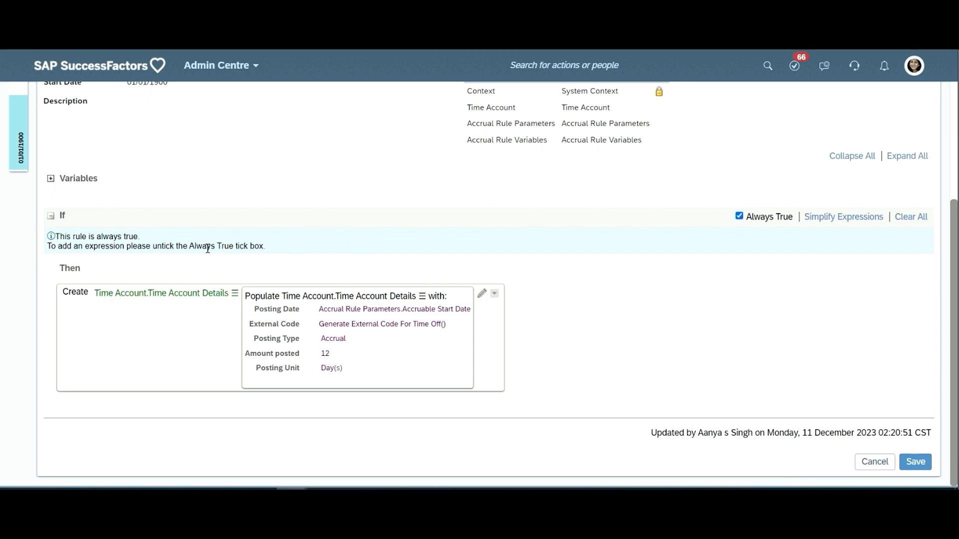
drag(207, 248, 231, 316)
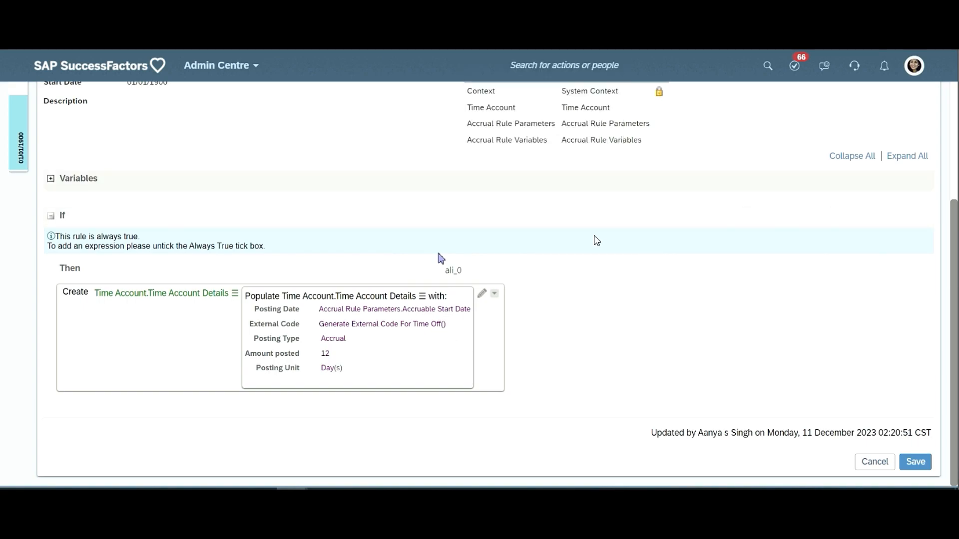
mouse_move(596, 241)
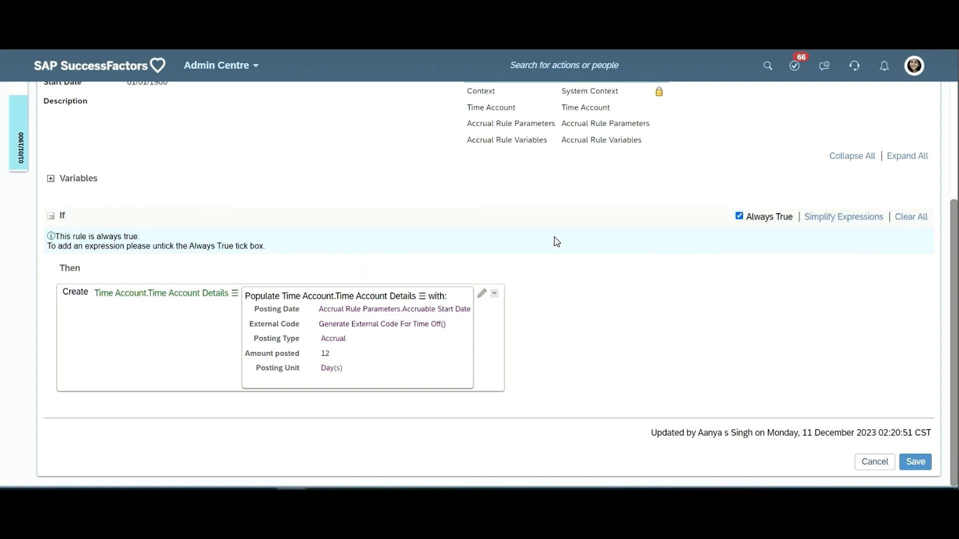
click(324, 489)
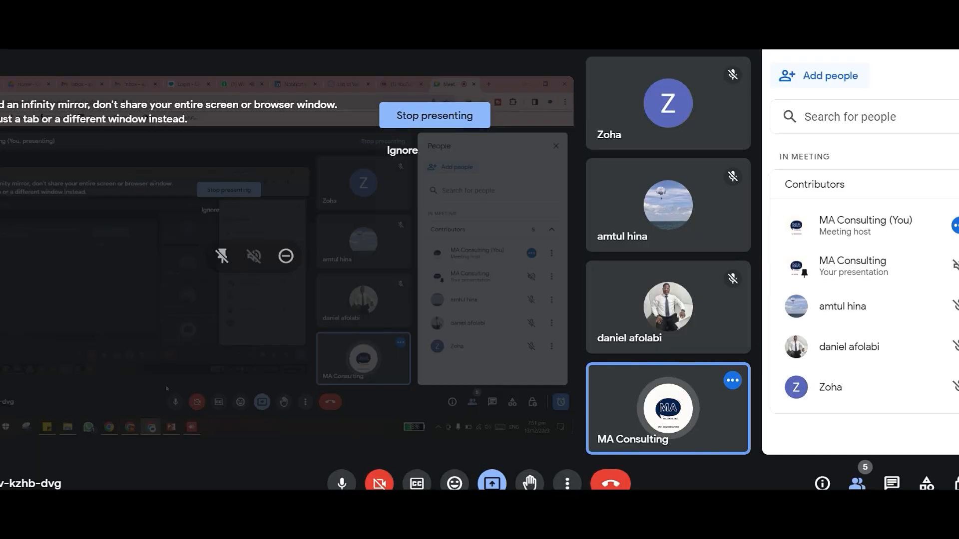
click(324, 489)
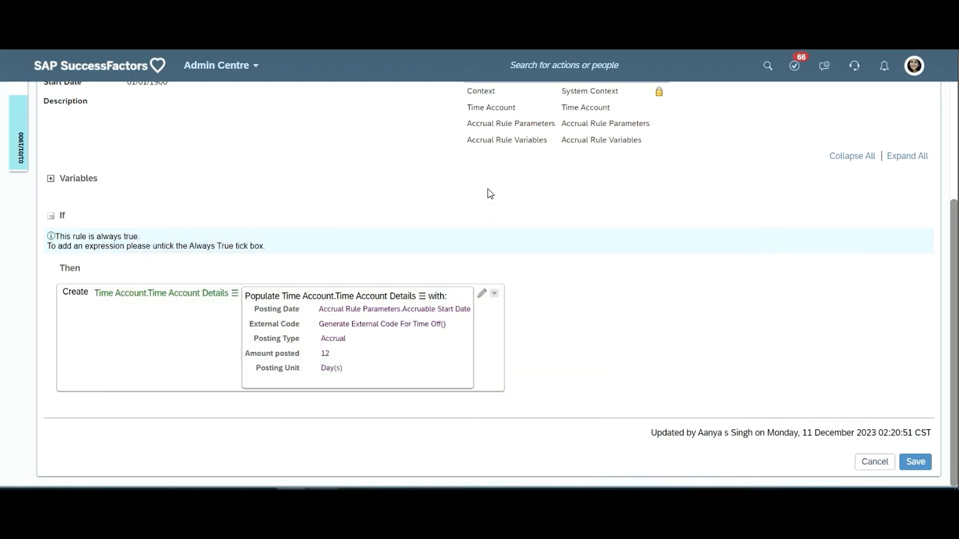
mouse_move(322, 489)
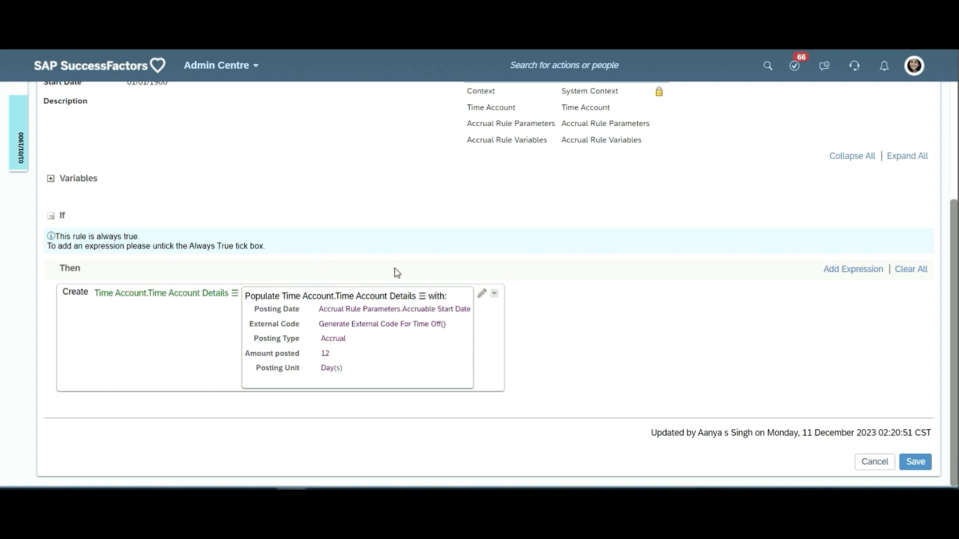
- Open the rule's Create expression for editing and highlight its Posting Date and Posting Type labels
click(481, 295)
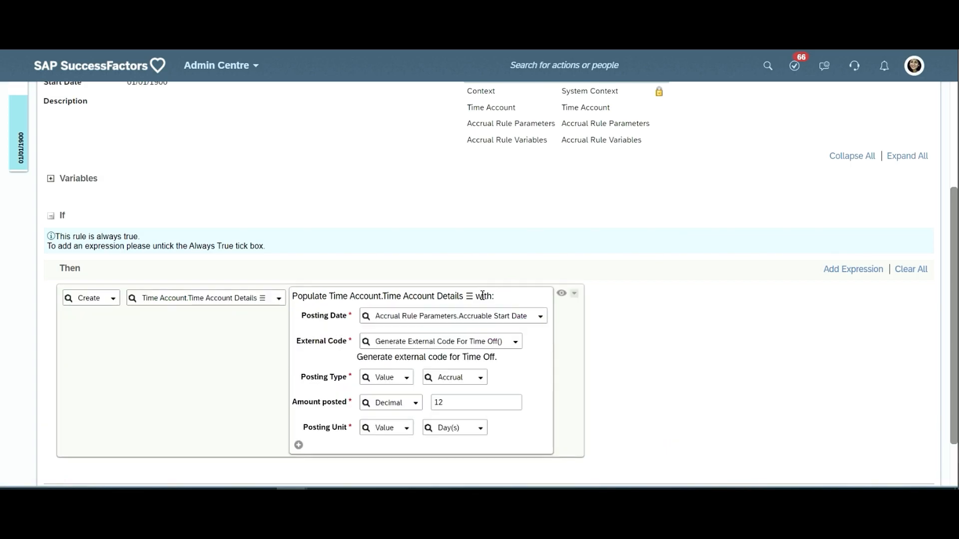
click(92, 302)
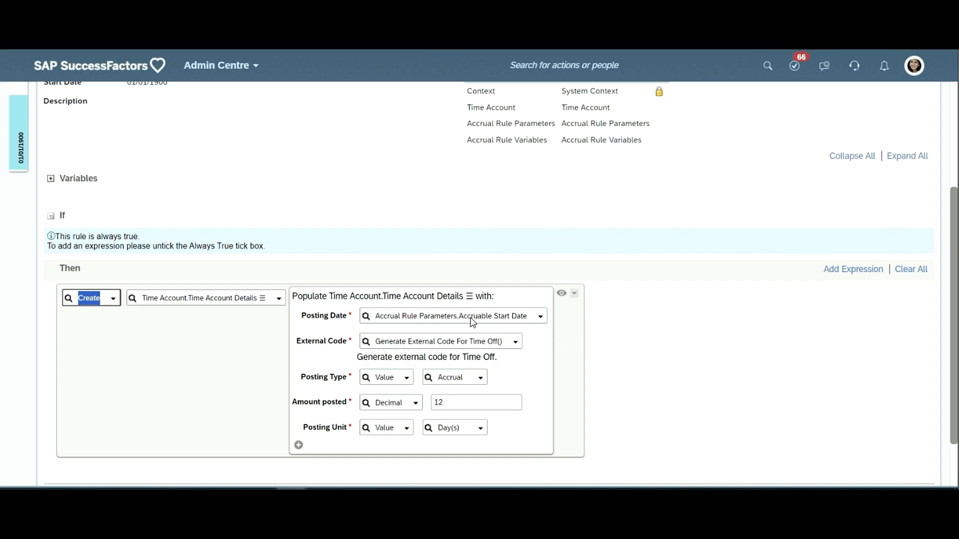
click(325, 319)
double_click(324, 320)
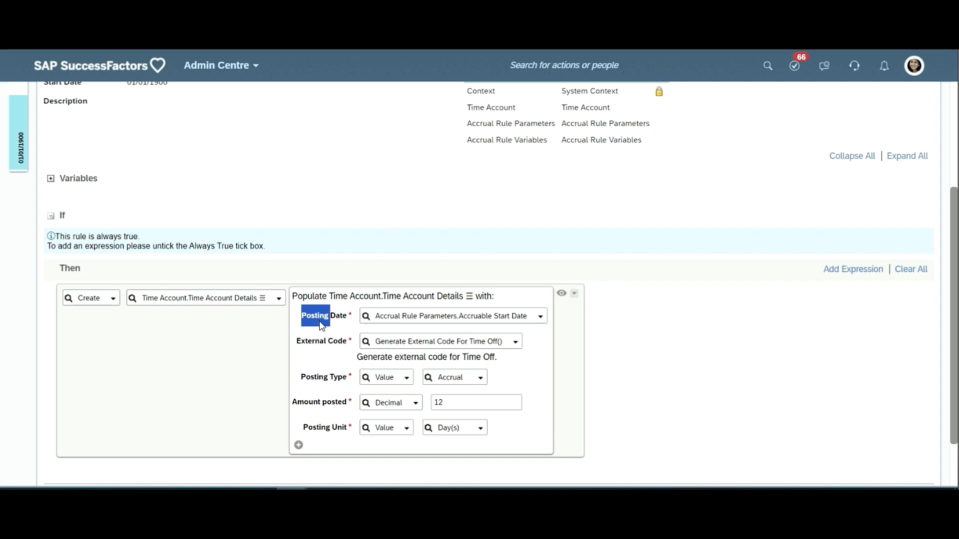
click(316, 342)
triple_click(319, 381)
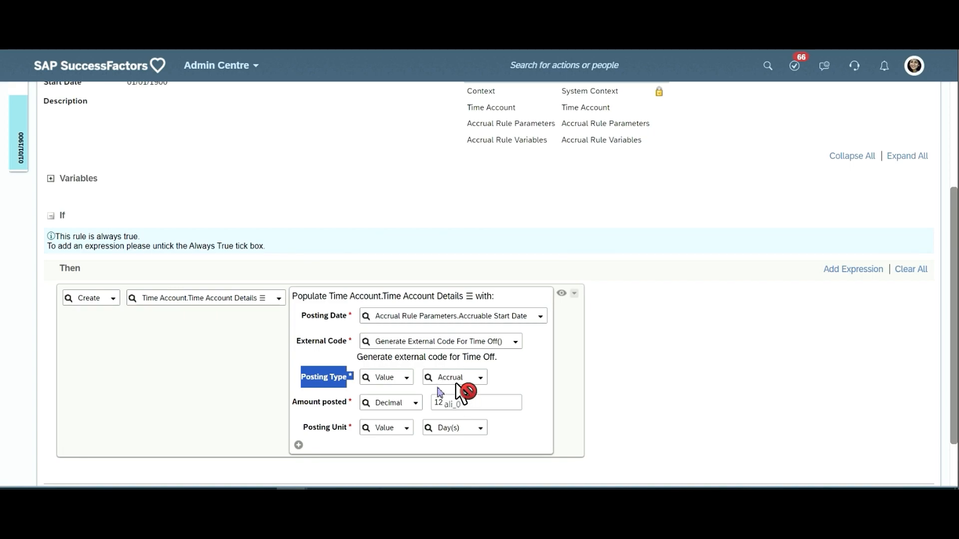
- Look through the available Posting Type values, keep Accrual, and place the cursor in the Amount posted field
click(452, 381)
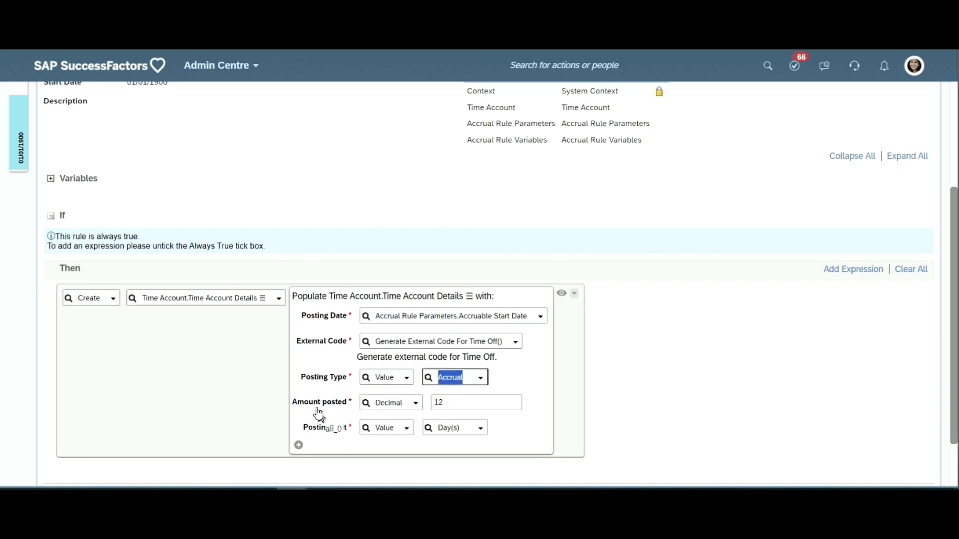
scroll(401, 418, down, 4)
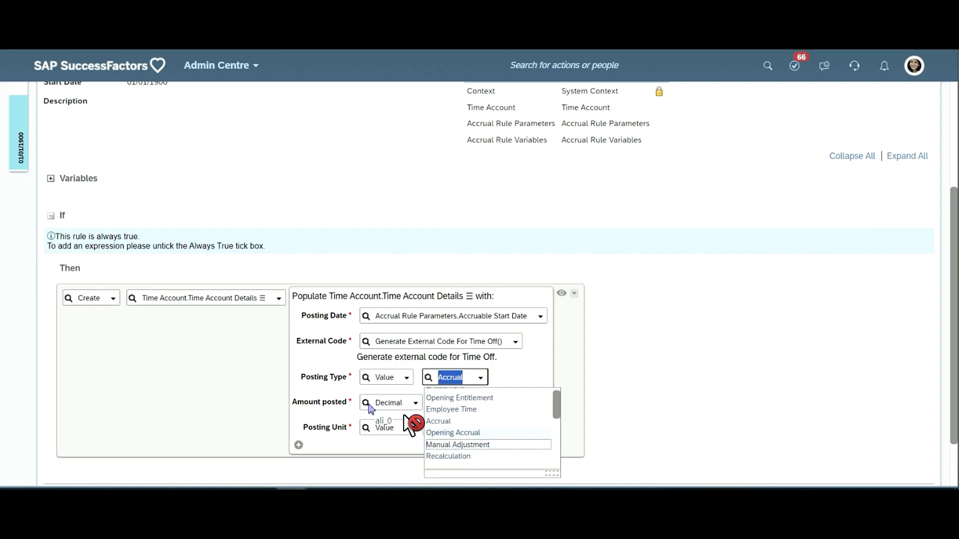
click(439, 431)
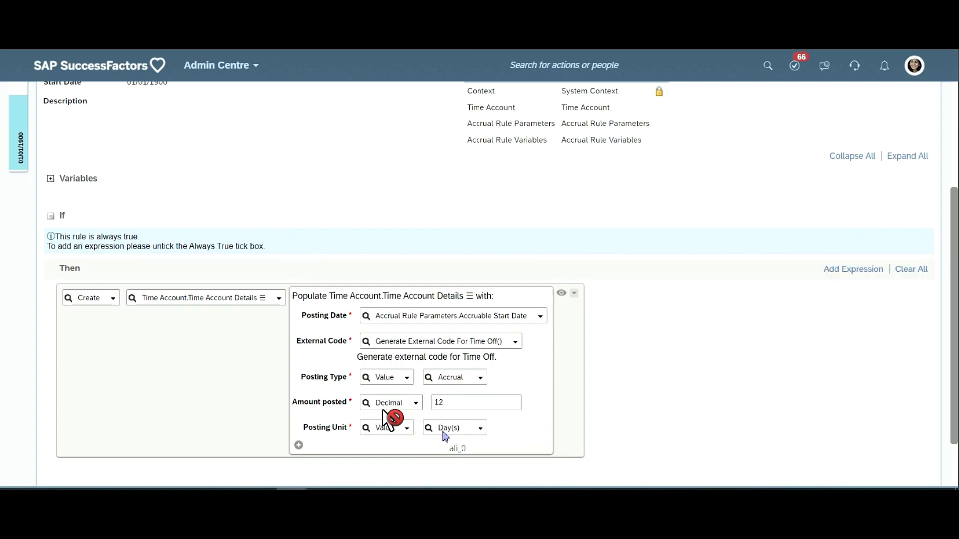
click(447, 403)
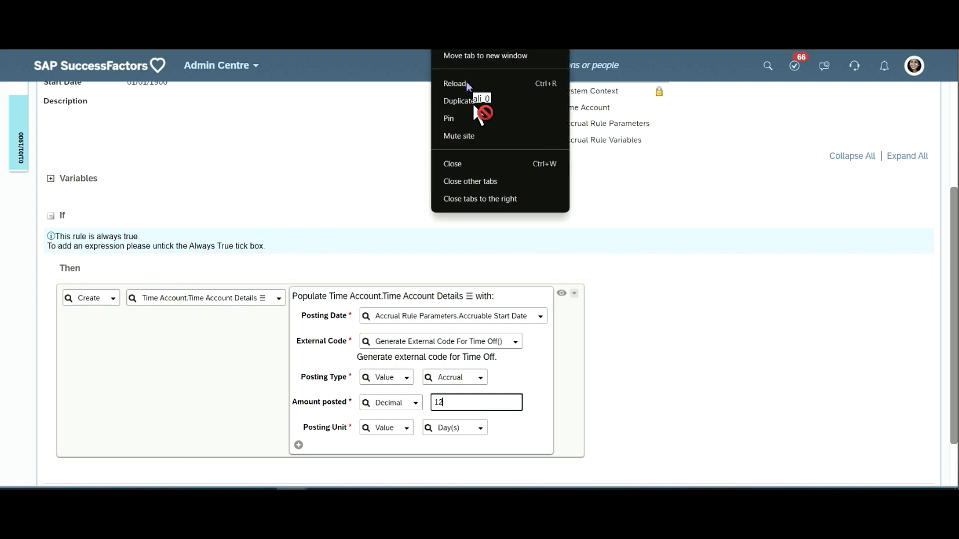
- Search for the employee holding the Chief Operating Officer test Position and open the employee's profile
click(468, 84)
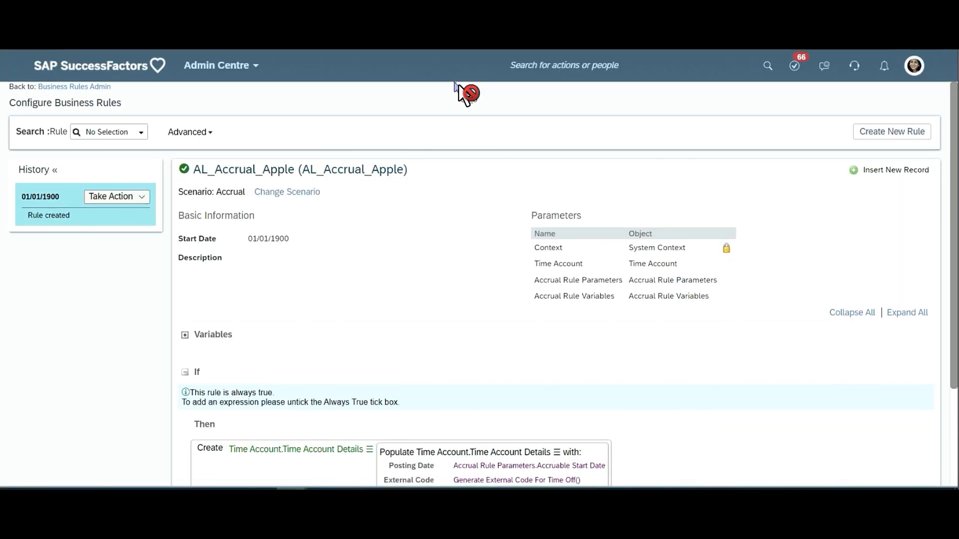
text(p)
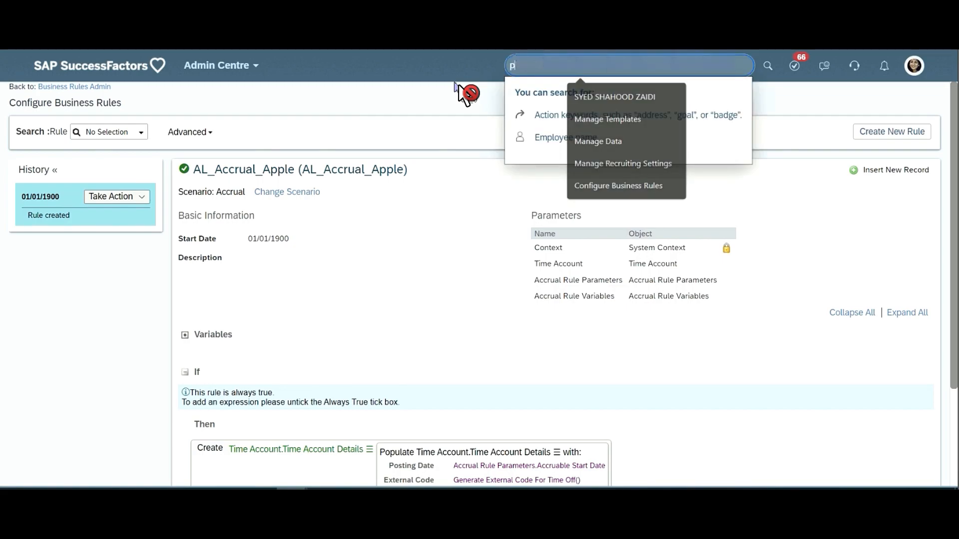
text(itw)
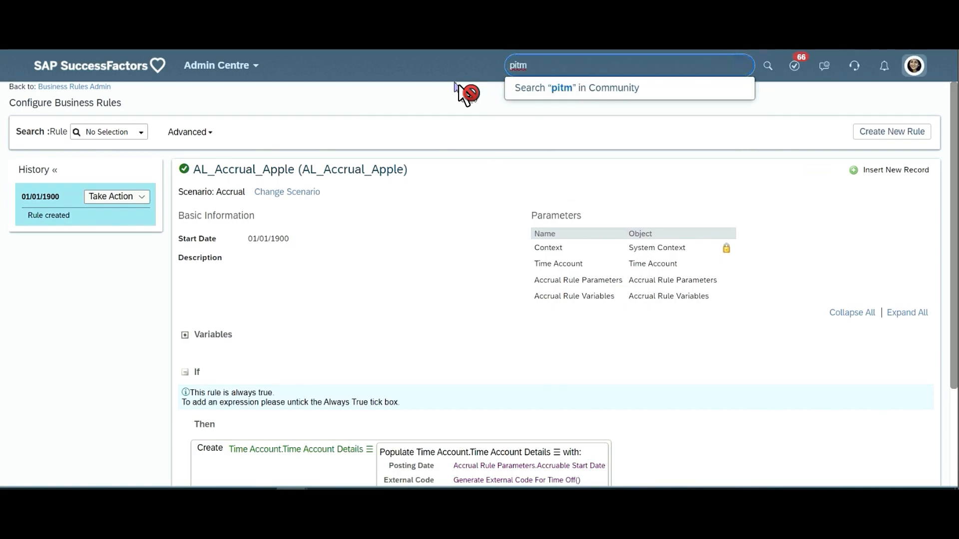
key(BackSpace)
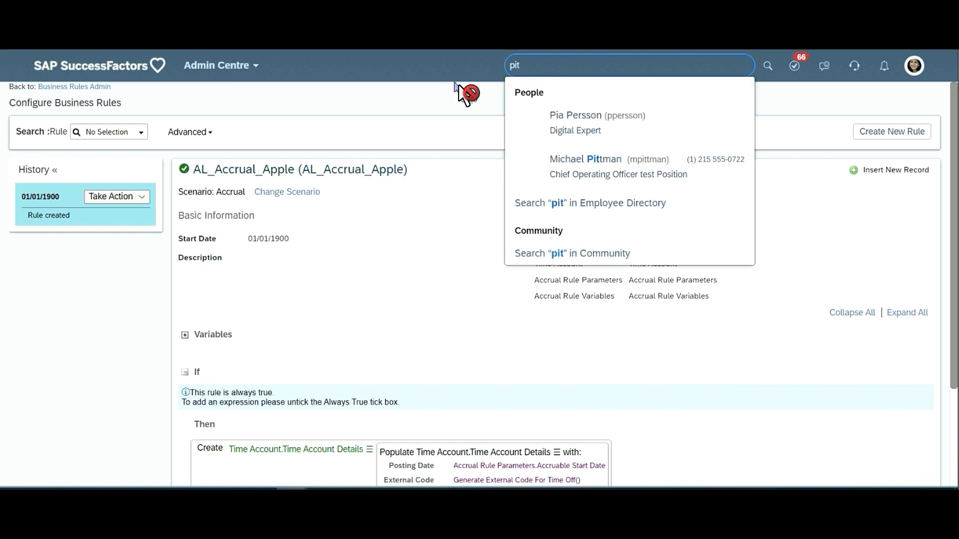
key(Down)
key(Down)
key(Return)
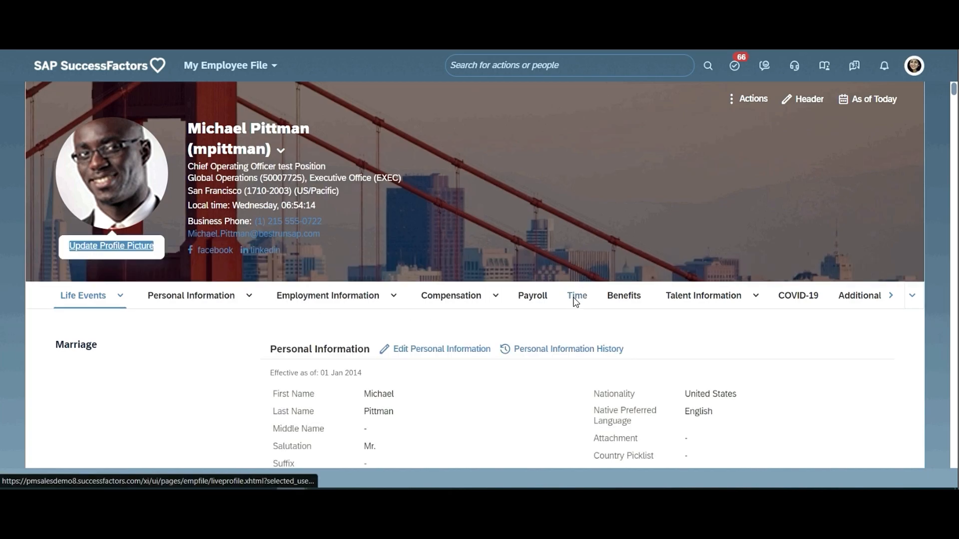
- Highlight the Annual leave Appple balance in the profile's Time section and open the employee's Administer Time page
click(576, 297)
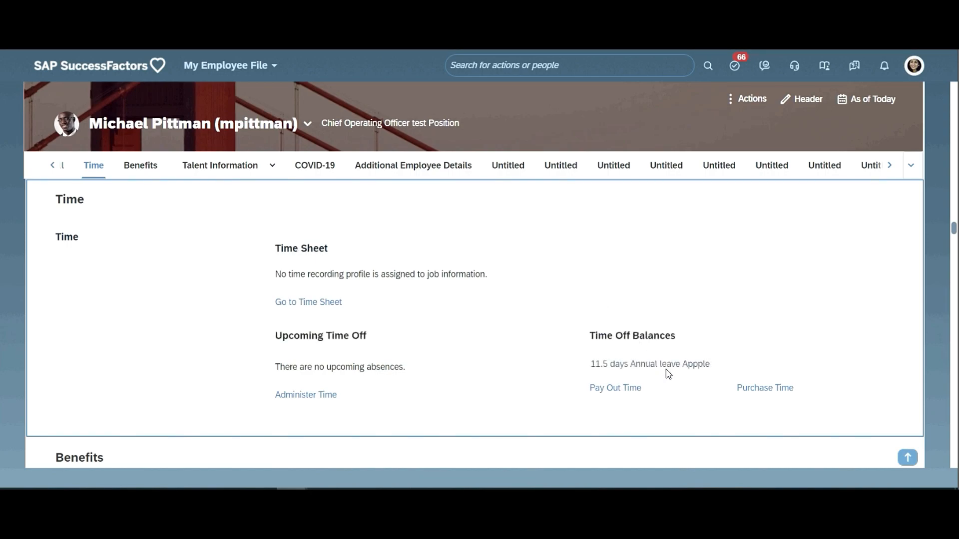
triple_click(668, 365)
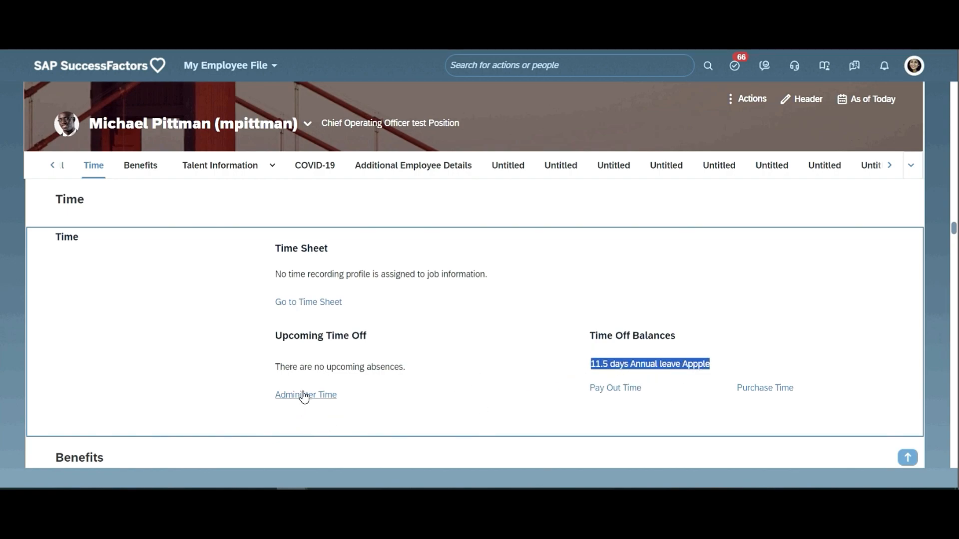
click(305, 399)
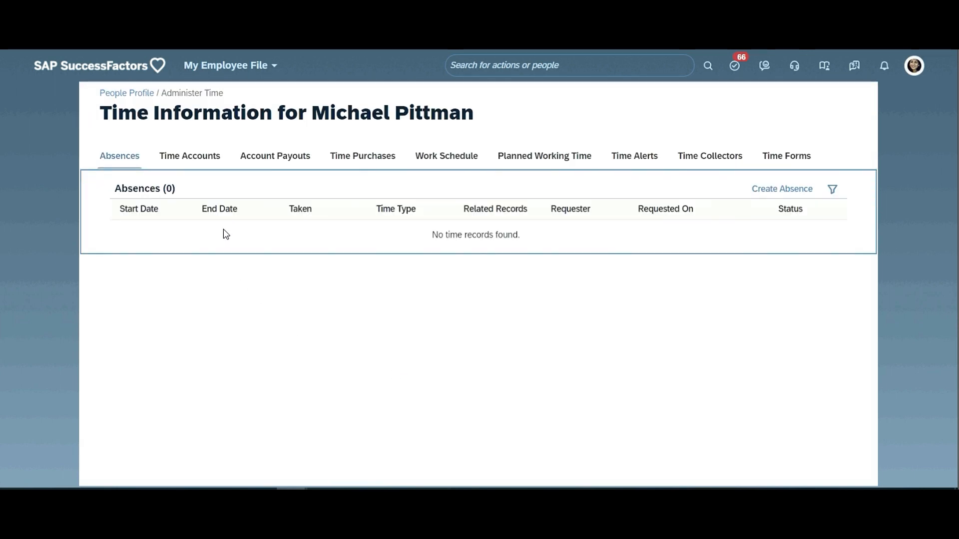
- Open the employee's time accounts, display the Annual Leave Apple TAT 2023 account, and copy its External Code
click(192, 158)
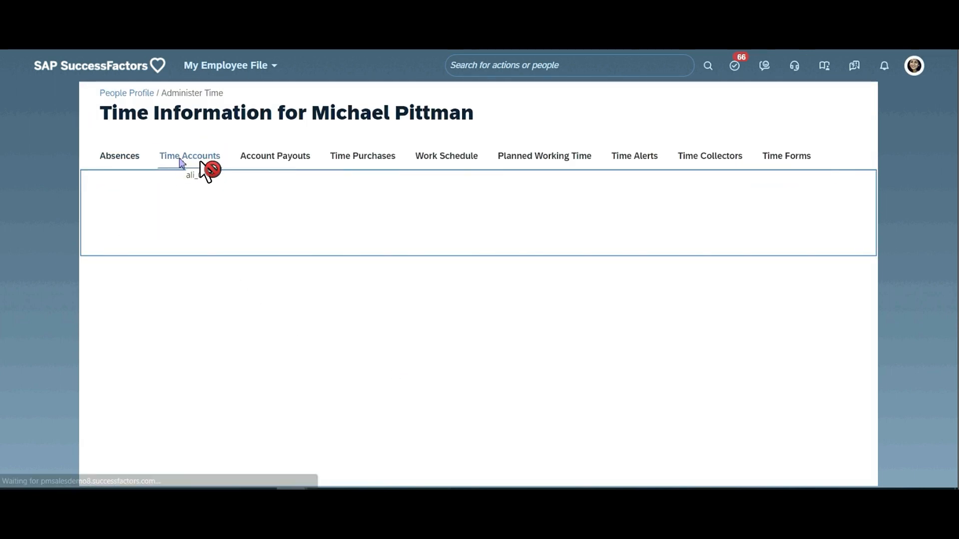
click(199, 160)
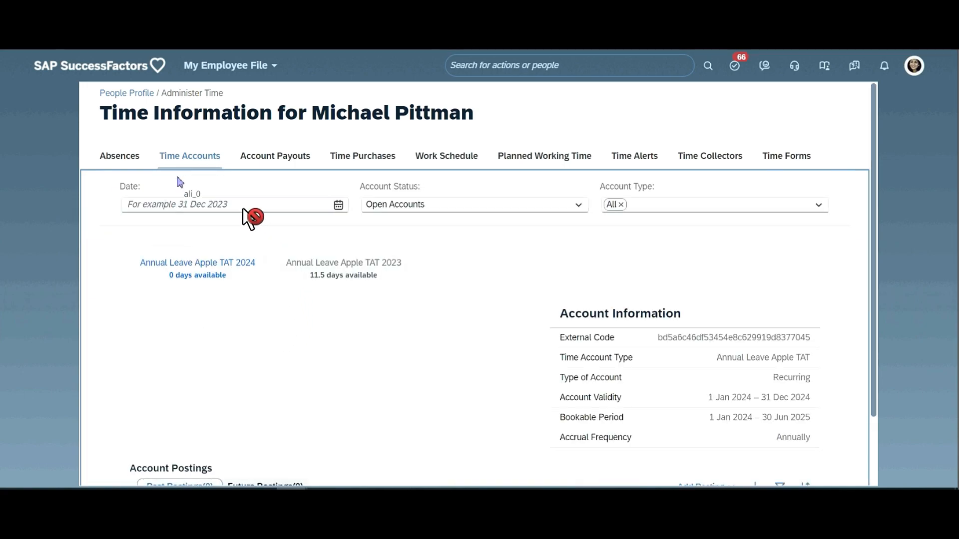
click(361, 274)
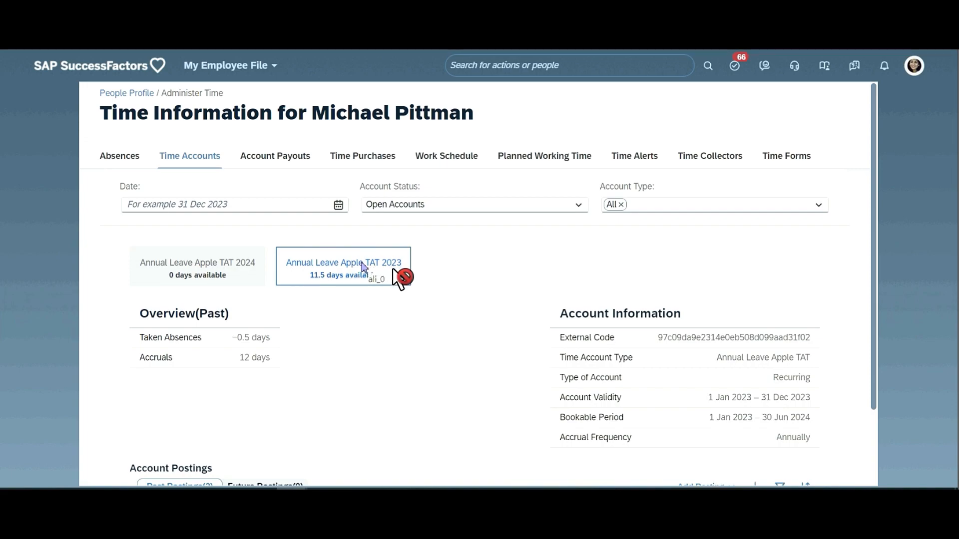
double_click(732, 337)
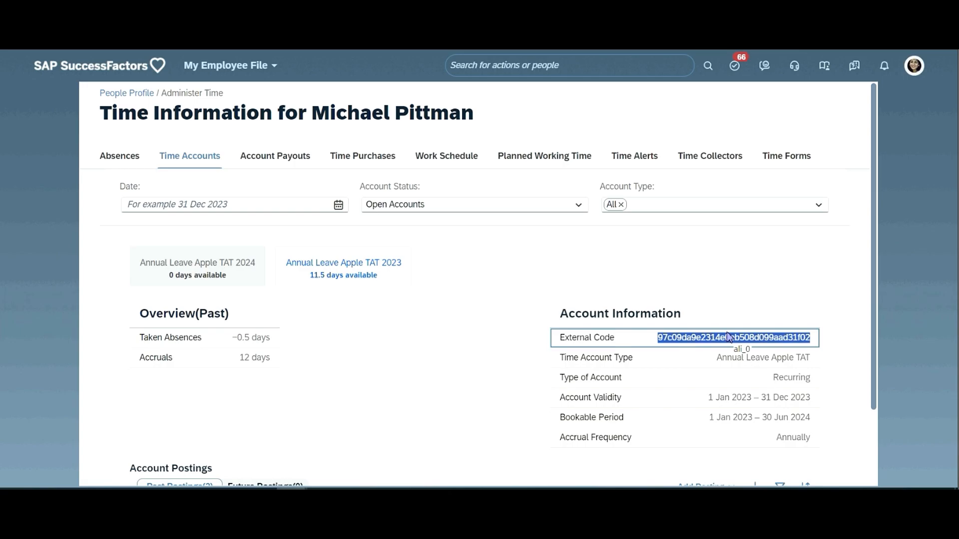
- Duplicate the Time Account Type page in a new browser tab and set its Manage Data search object to Time Account
key(ctrl+Tab)
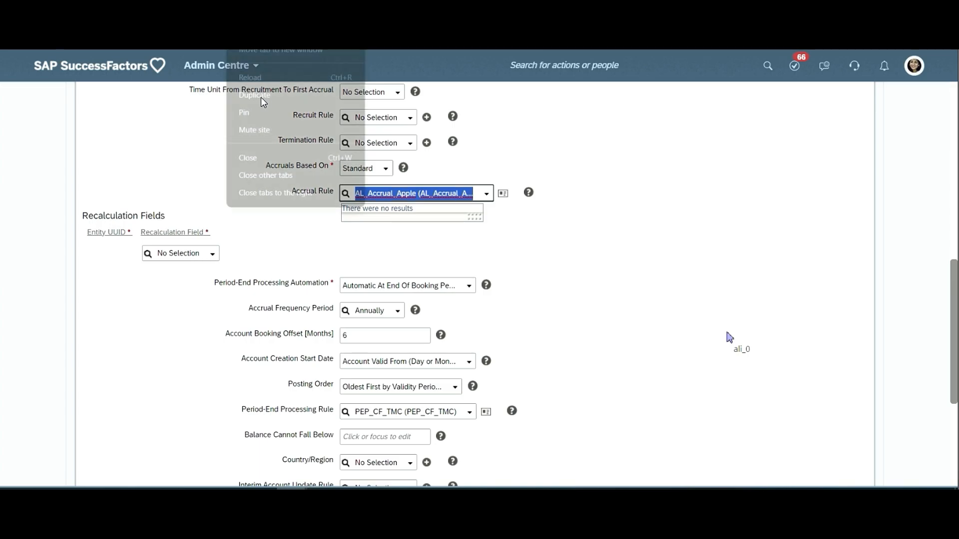
click(261, 97)
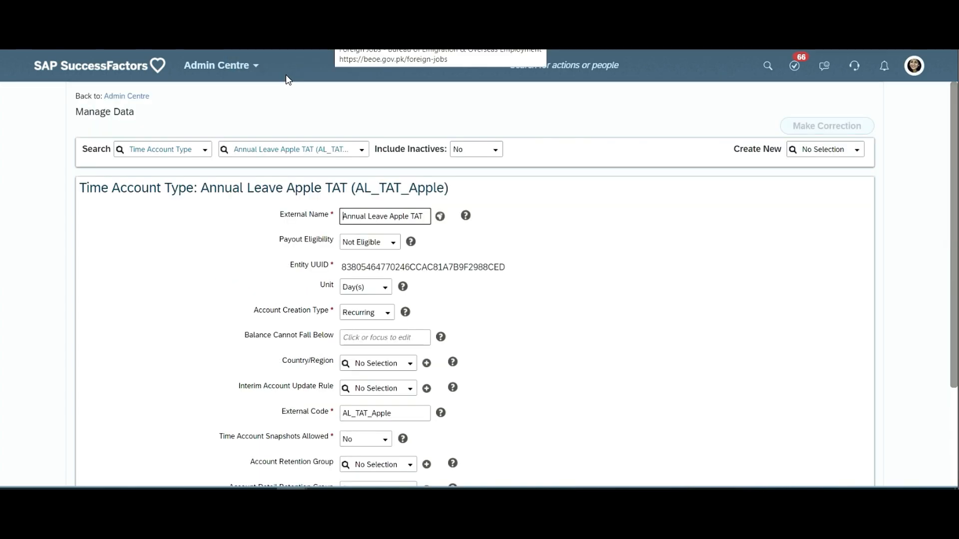
click(185, 150)
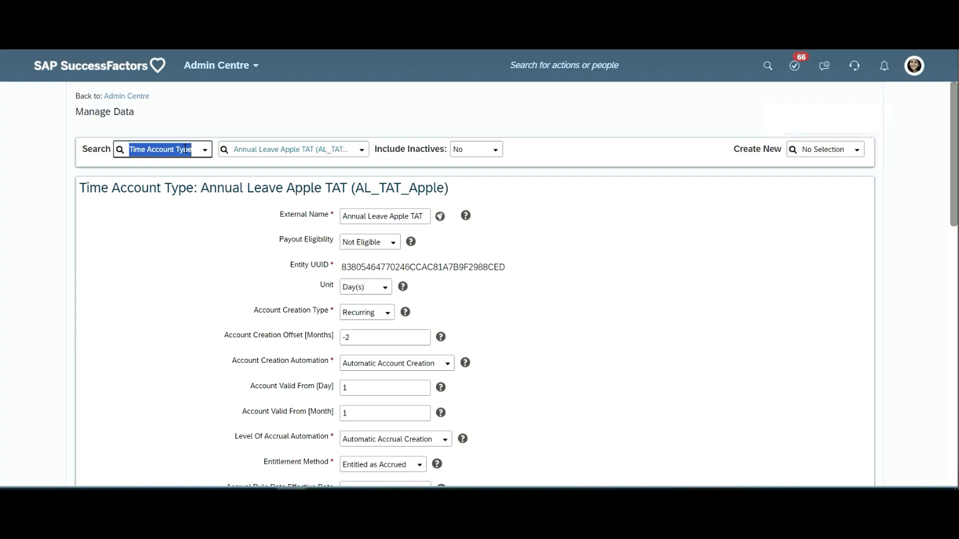
text(t)
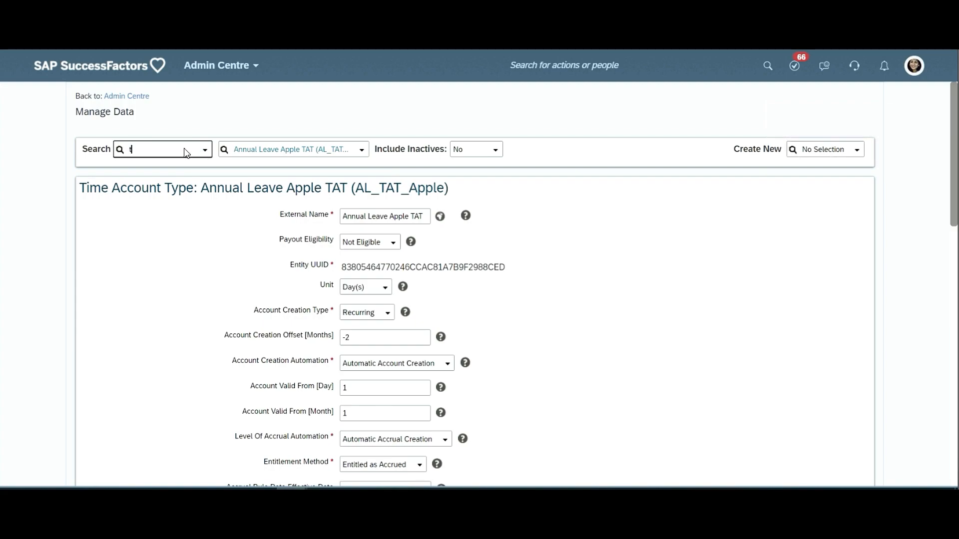
text(ime accou)
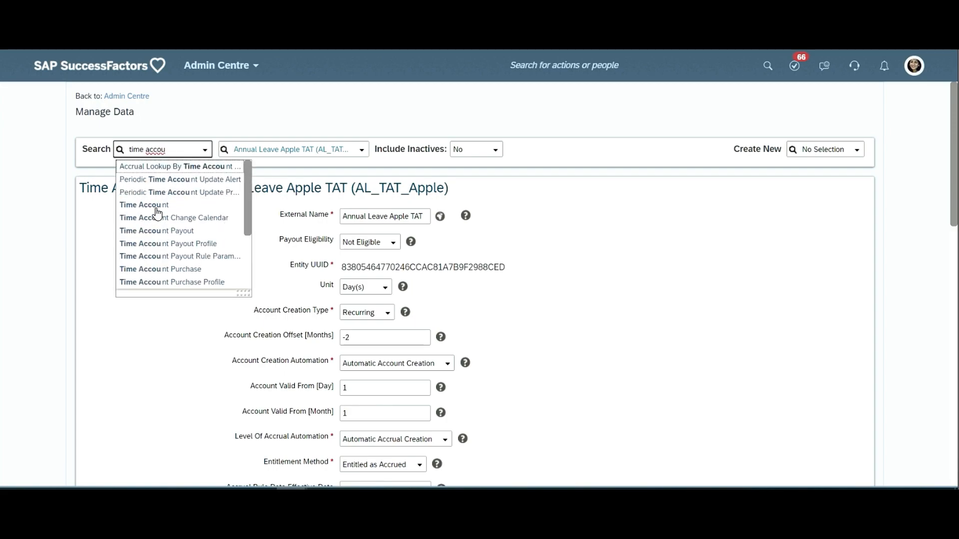
click(156, 206)
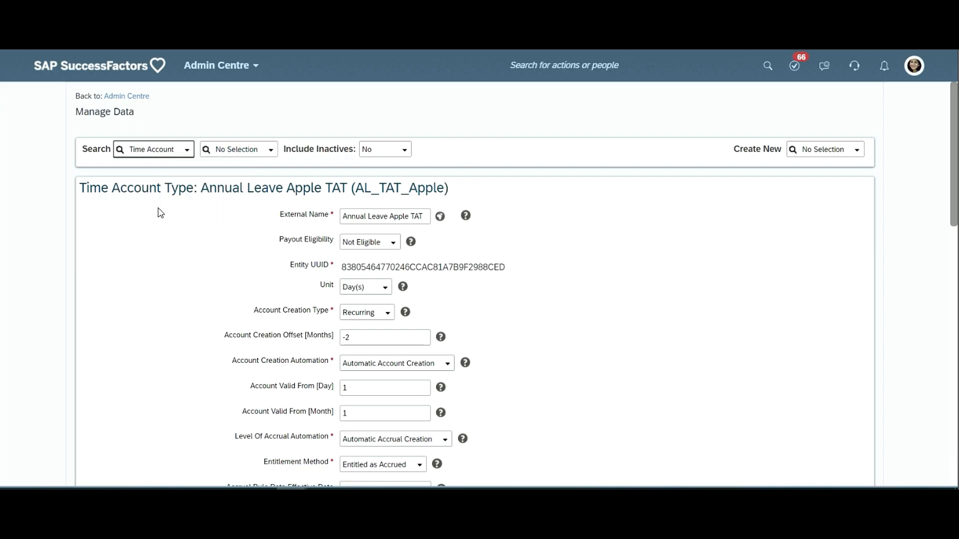
- Search for the time account by the copied external code and open the matching record
click(273, 153)
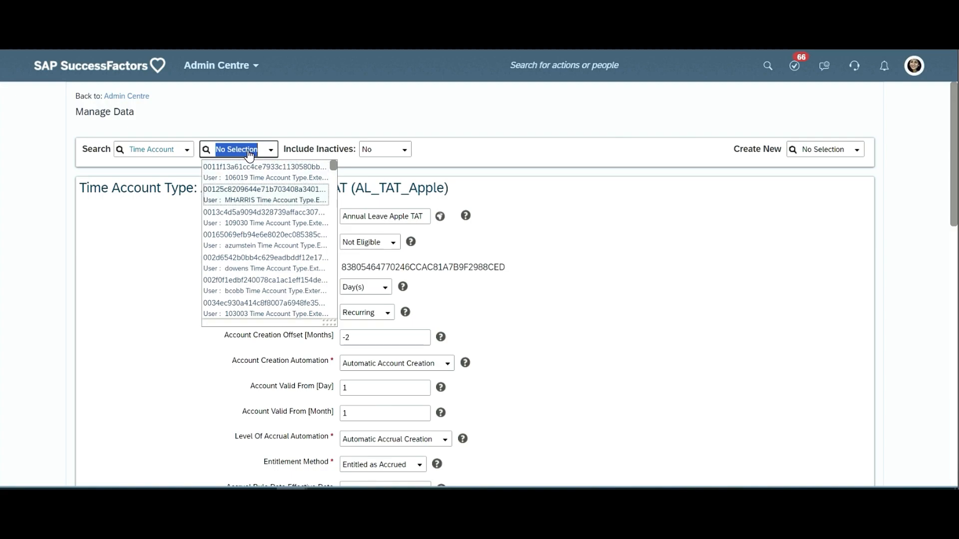
key(Down)
key(Down)
key(Down)
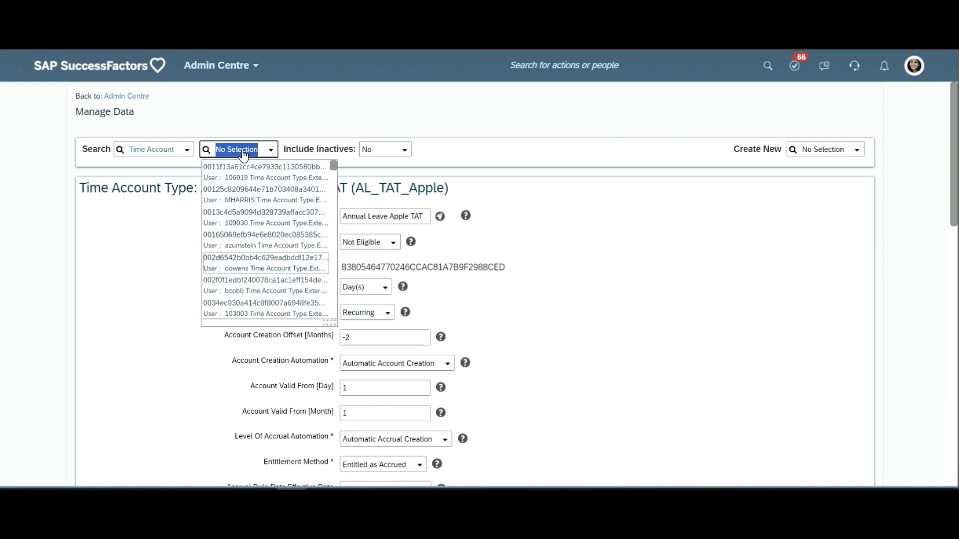
key(Up)
key(Up)
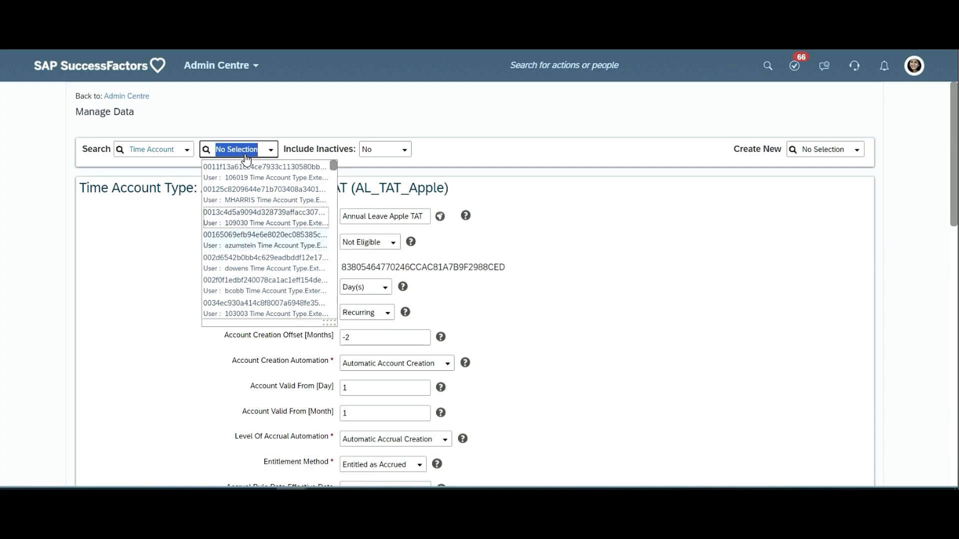
text(099aad31f02)
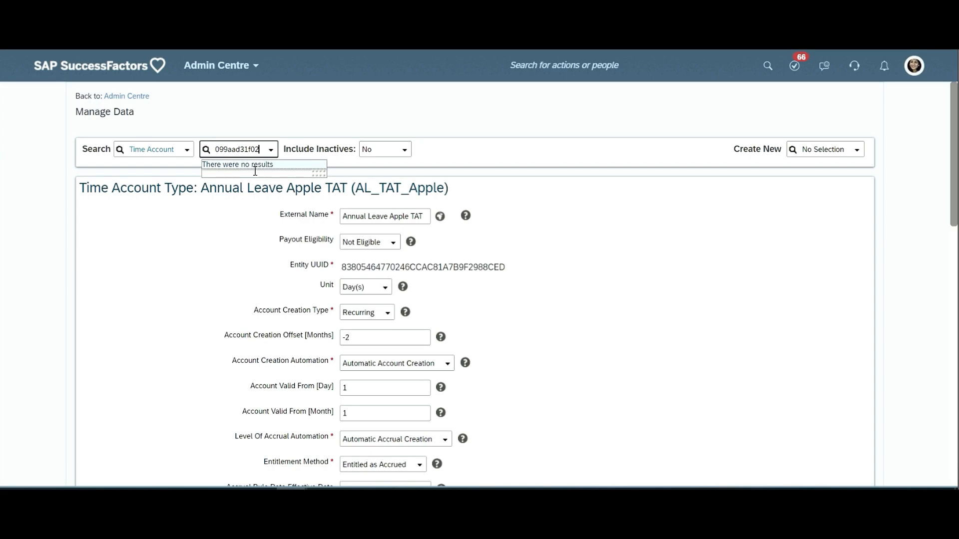
click(271, 156)
text(099aad31f02)
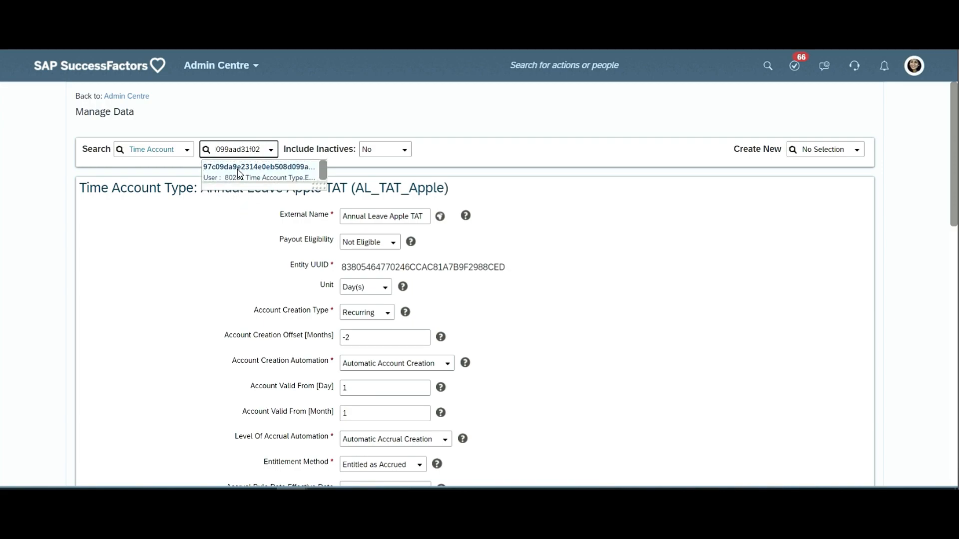
click(239, 174)
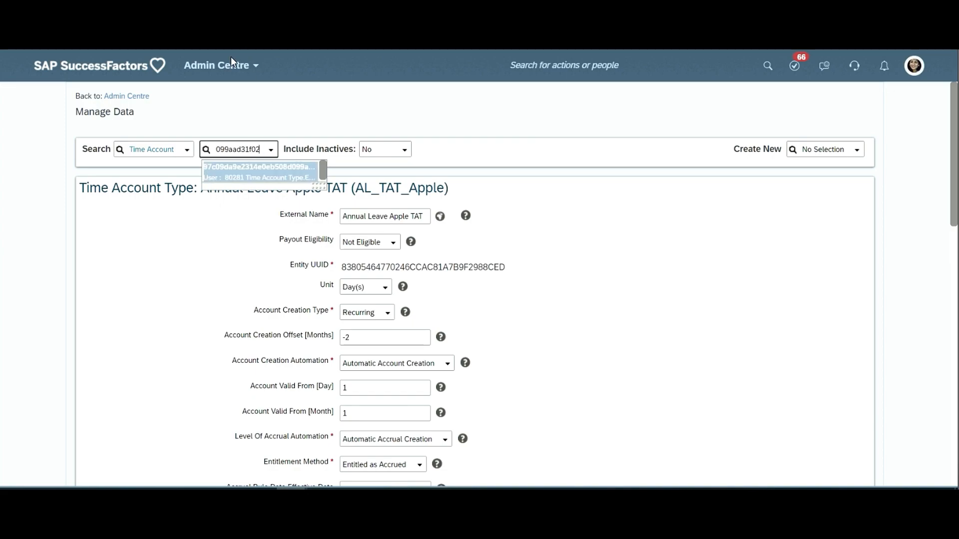
click(245, 177)
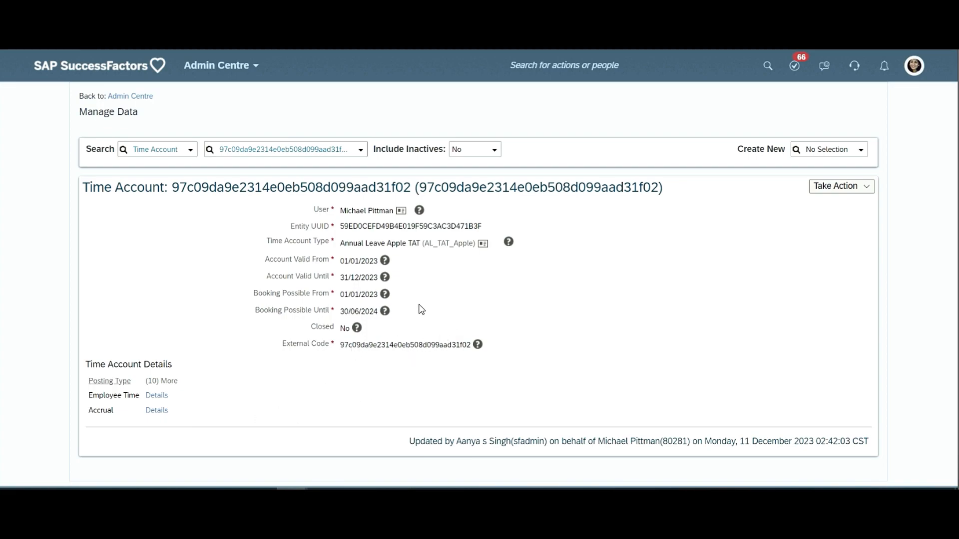
- Review the time account's User, validity and booking dates, comparing Booking Possible Until with the account type's Account Booking Offset
double_click(321, 210)
triple_click(366, 210)
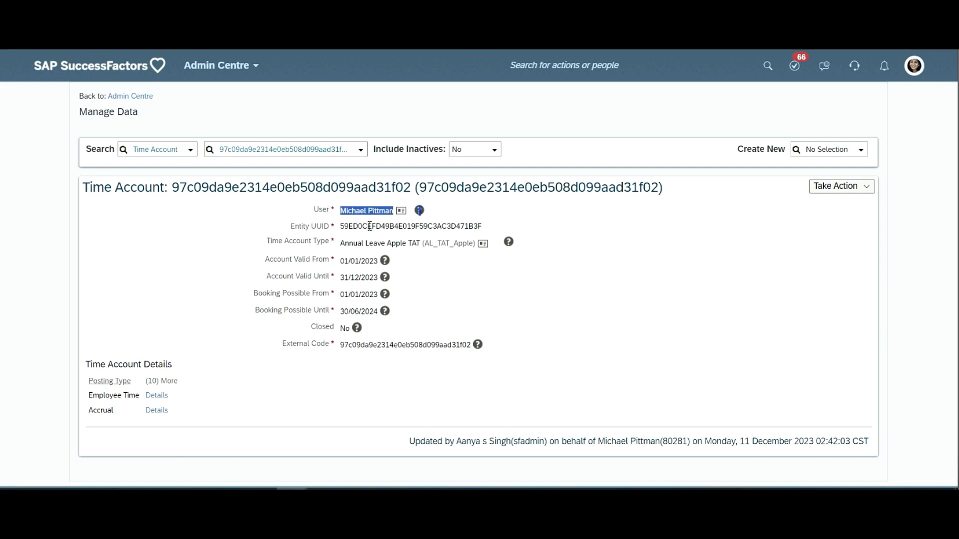
triple_click(349, 283)
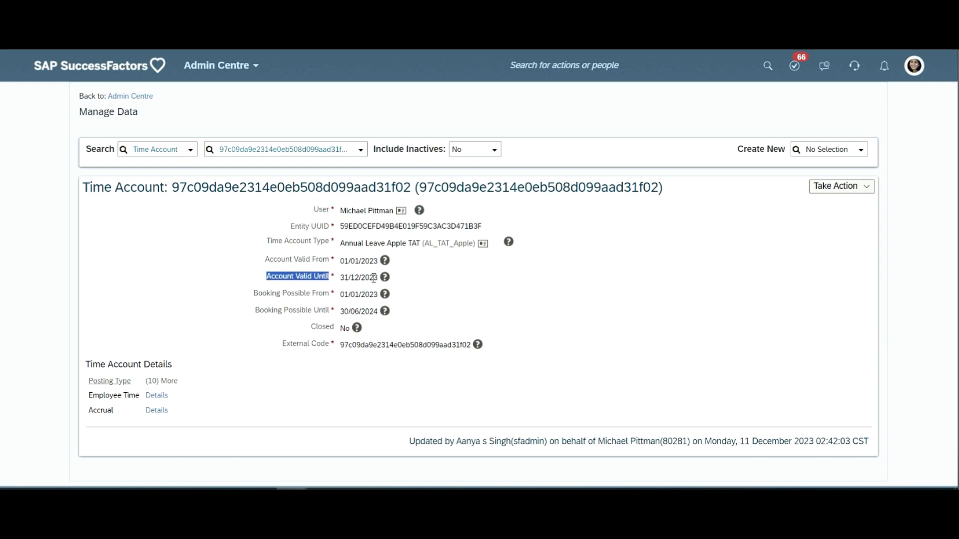
triple_click(357, 298)
click(351, 305)
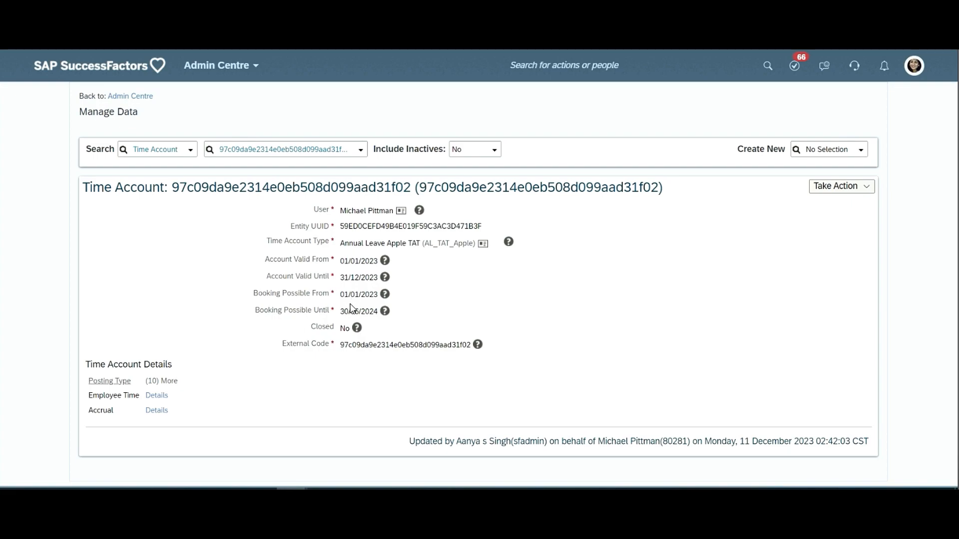
triple_click(368, 313)
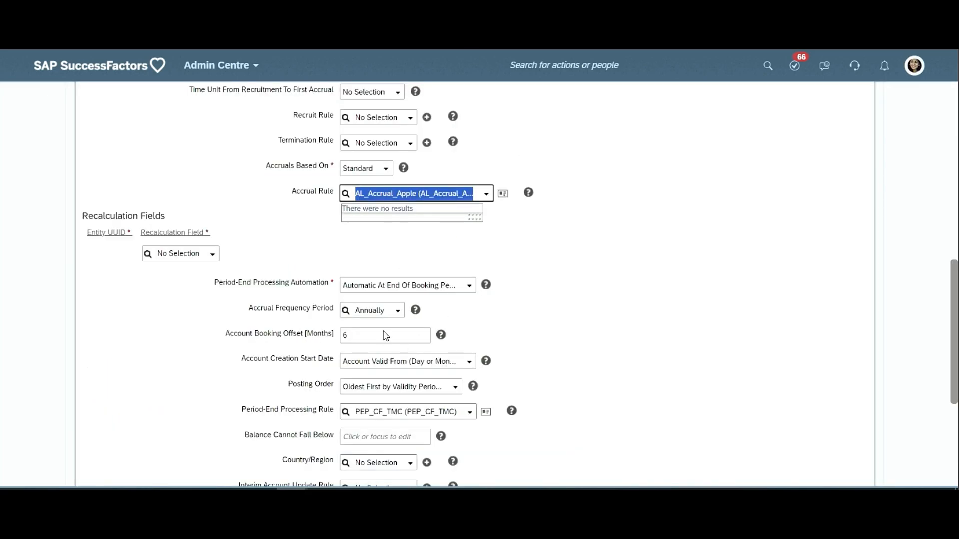
click(302, 335)
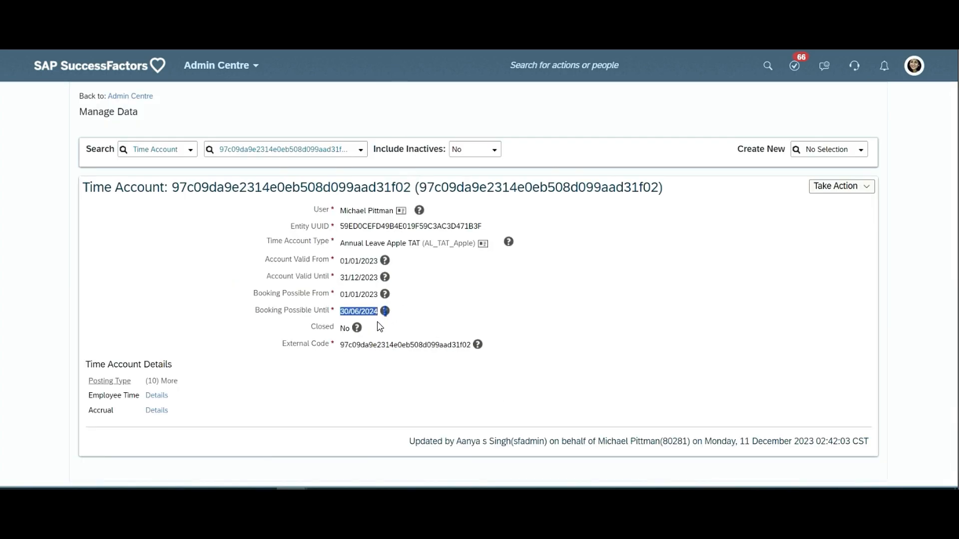
- View the Employee Time posting's details, highlight its Amount posted, and close the details
click(158, 396)
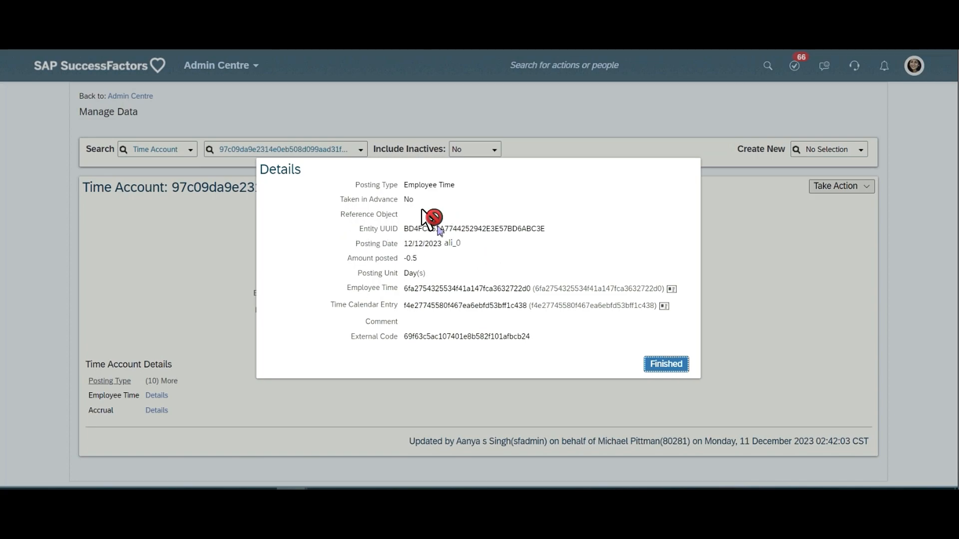
drag(347, 258, 406, 258)
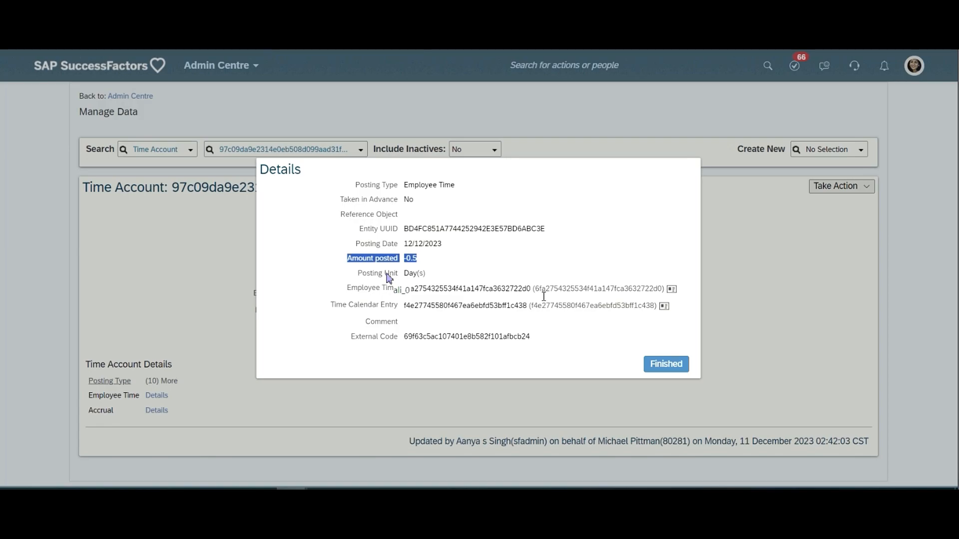
click(665, 366)
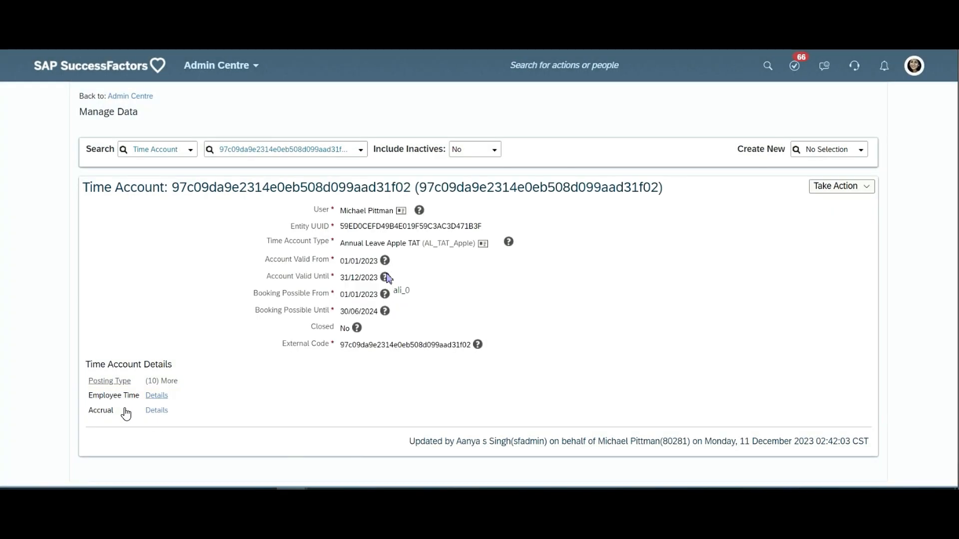
- View the Accrual posting's details, highlighting Posting Date, Amount posted and Posting Unit, compare them with the accrual rule, and close the details
click(156, 411)
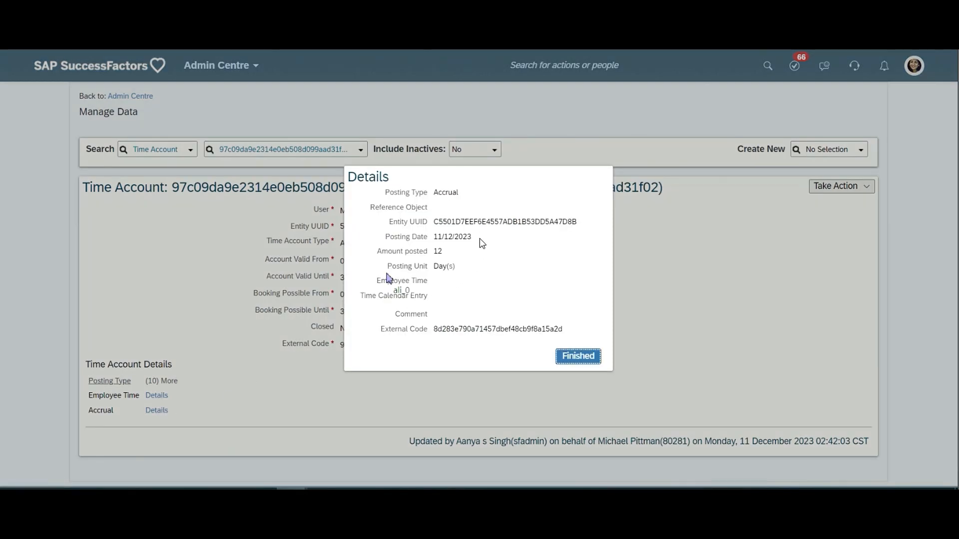
triple_click(414, 238)
click(445, 236)
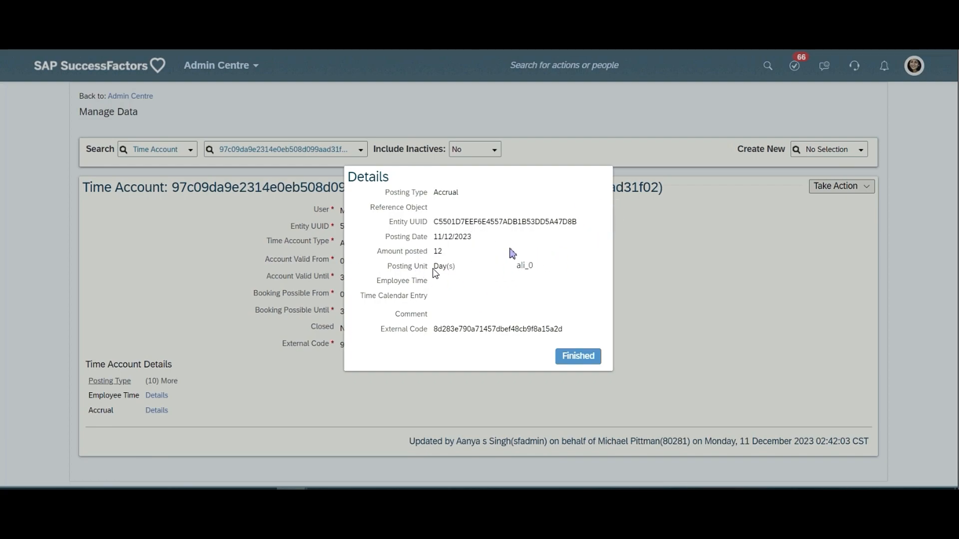
triple_click(413, 253)
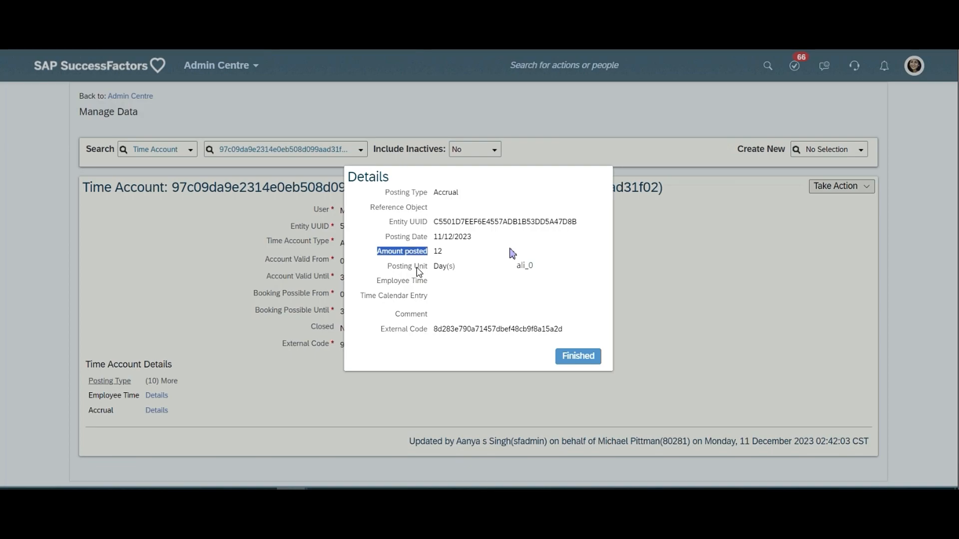
triple_click(418, 268)
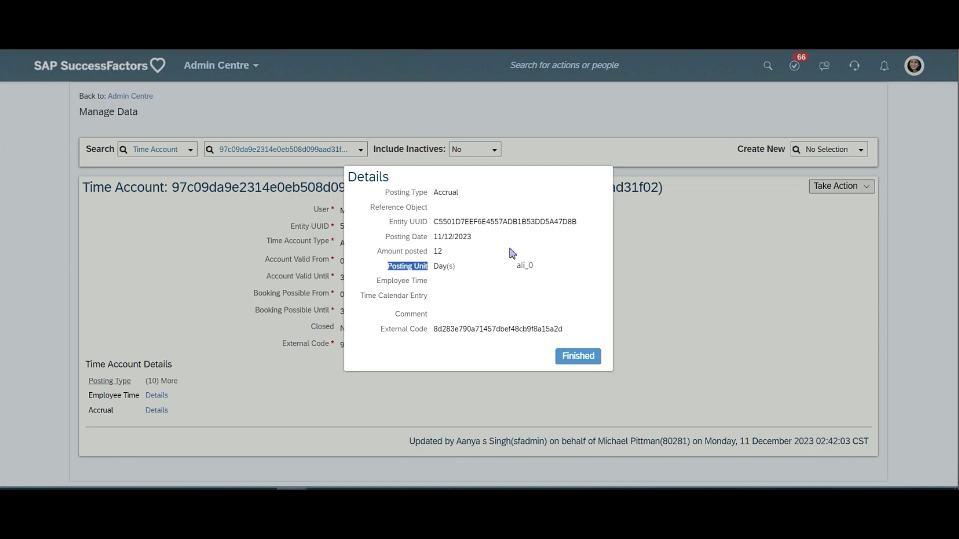
key(ctrl+Tab)
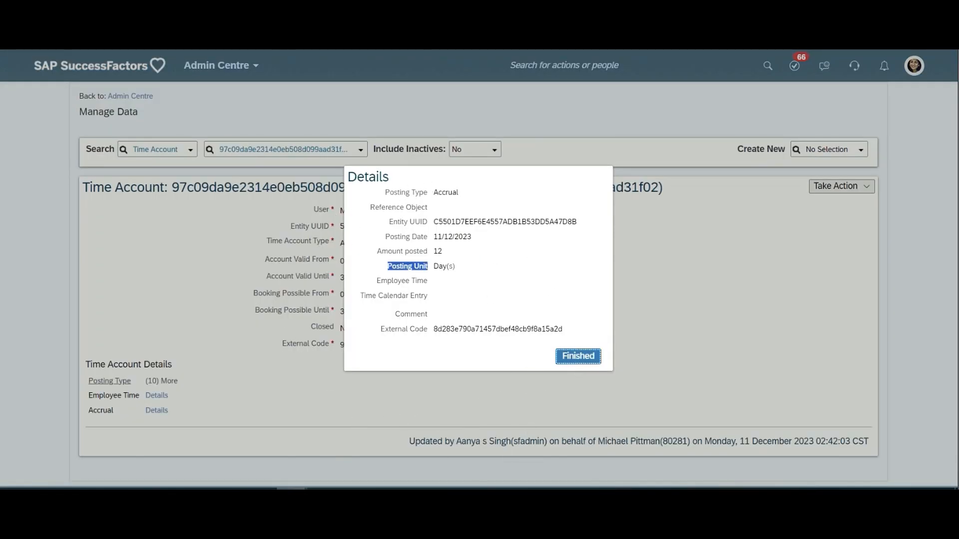
click(578, 360)
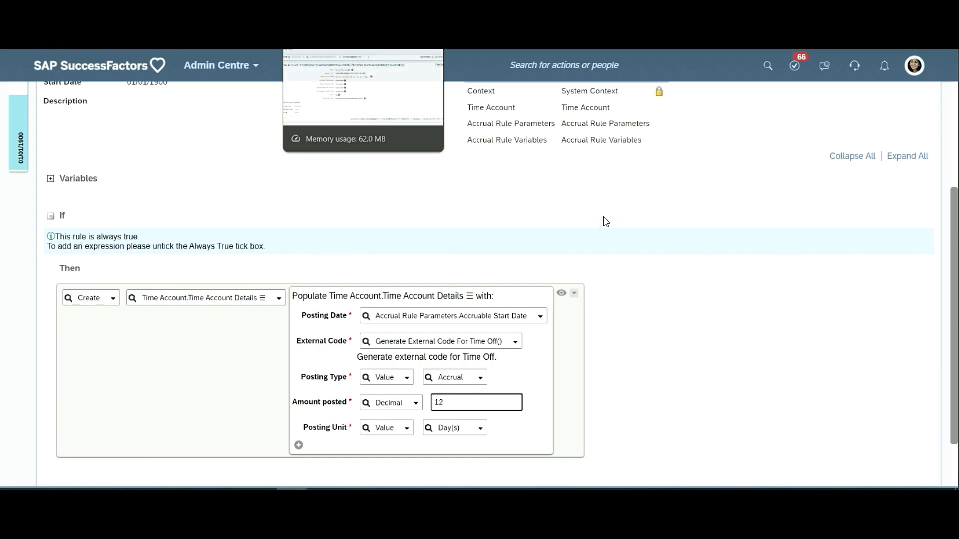
- Return to the Annual Leave Apple TAT account type, highlight its Accrual Rule label, and review the remaining fields down to Time Account Configuration Rule
click(330, 20)
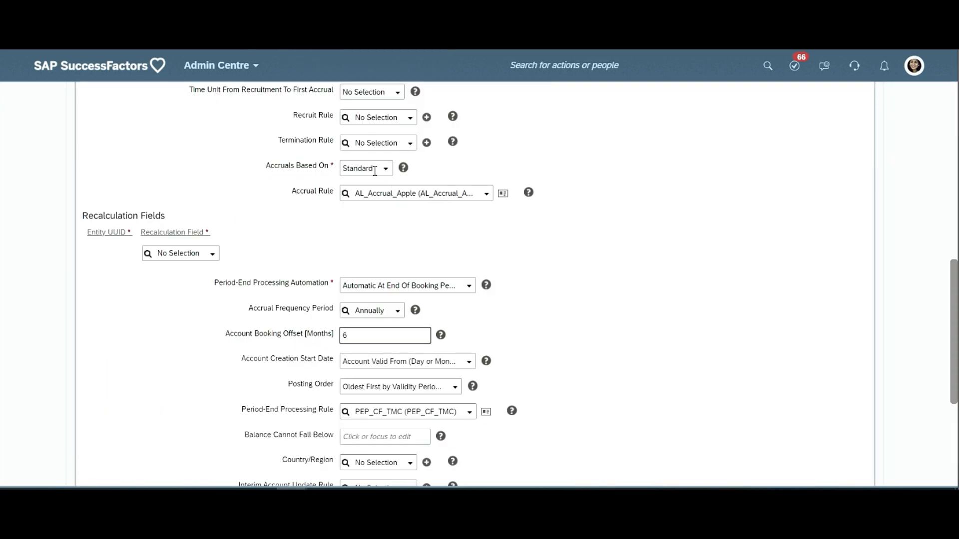
double_click(317, 192)
drag(377, 199, 377, 202)
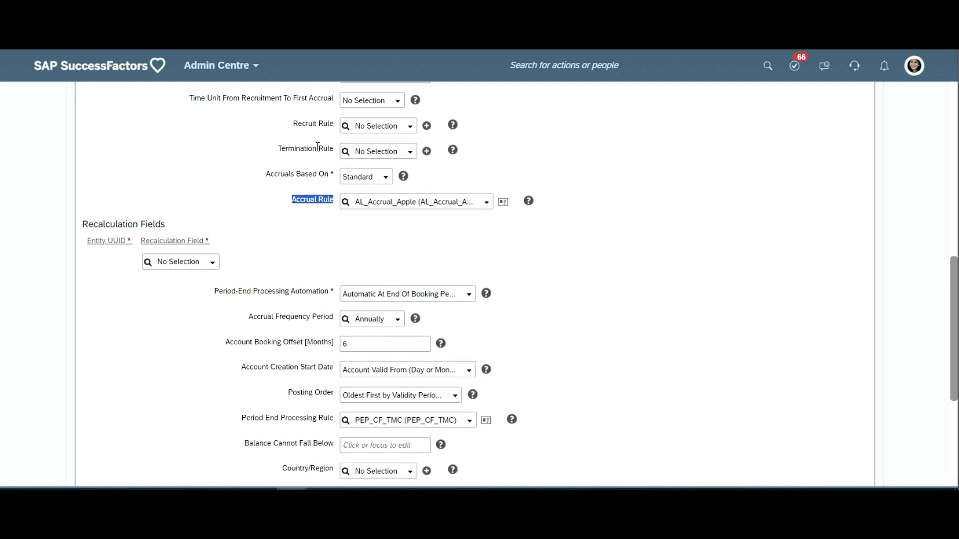
scroll(306, 160, up, 2)
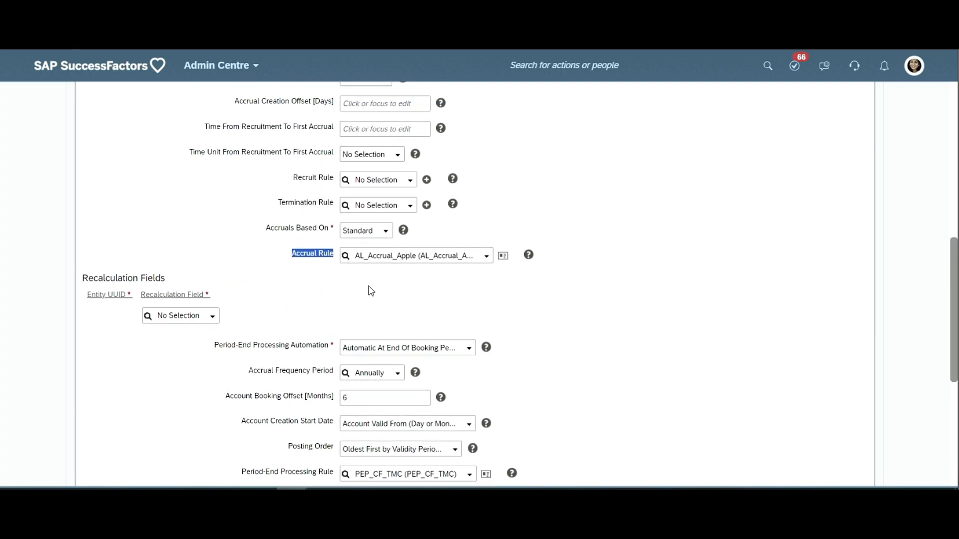
scroll(369, 285, down, 3)
scroll(367, 285, down, 2)
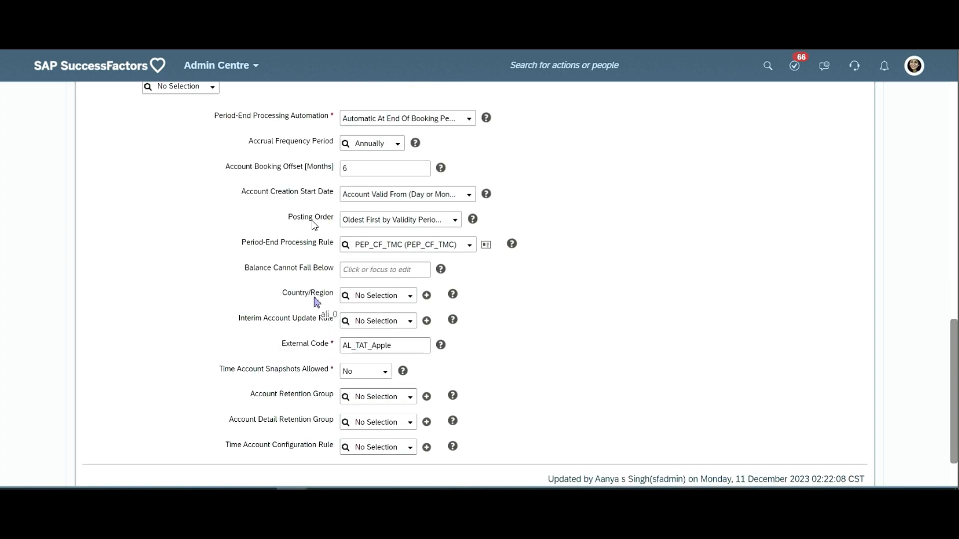
- Highlight the Period-End Processing Rule label, review the account type's remaining fields, and highlight the Annual Leave Apple TAT heading
triple_click(325, 244)
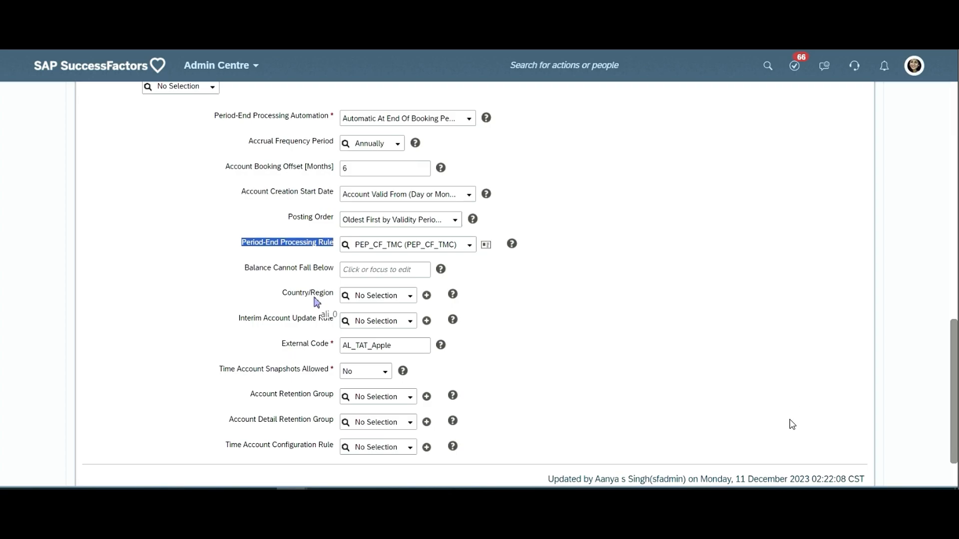
scroll(754, 444, down, 1)
scroll(841, 396, down, 2)
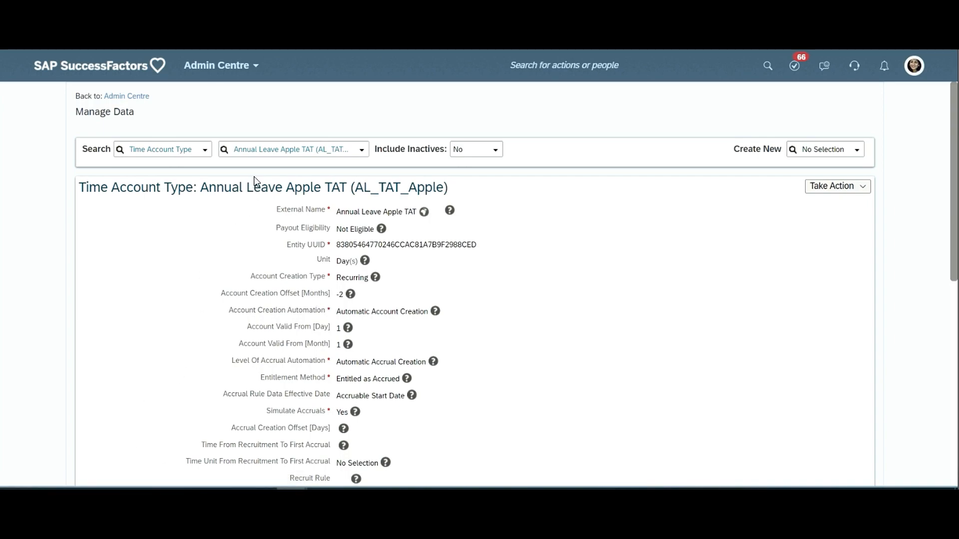
triple_click(249, 194)
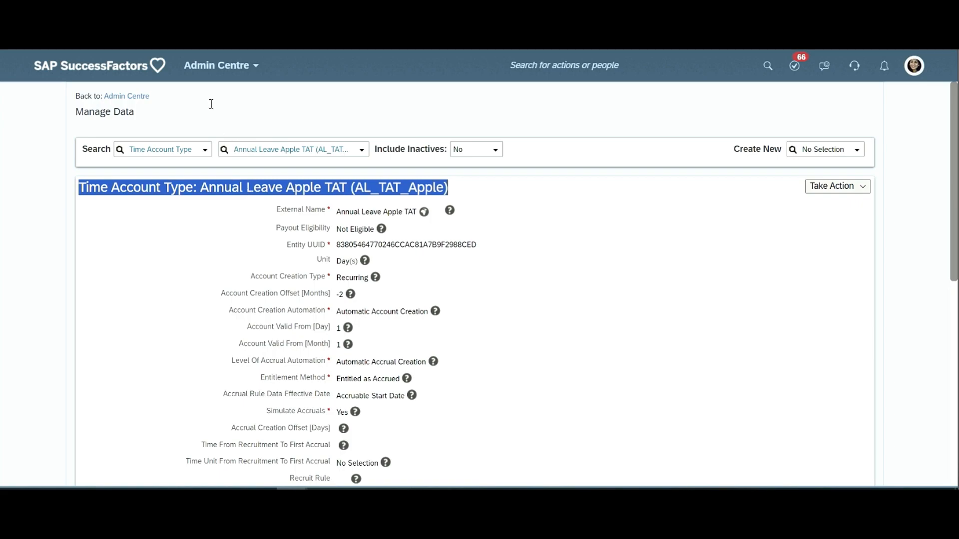
- Review the AL_Apple time type down to Time Account Posting Rules, highlighting that heading and checking the posting rule's account type and external code
triple_click(177, 186)
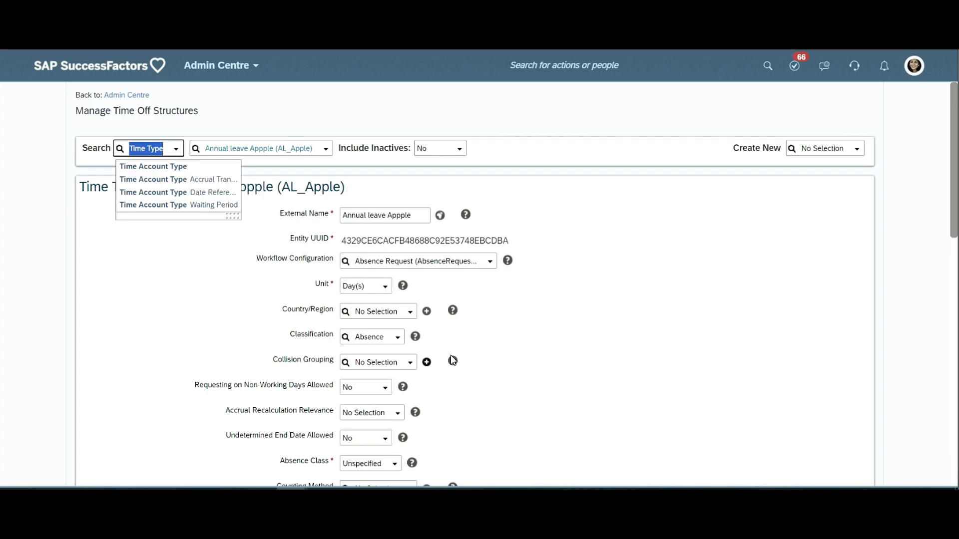
scroll(451, 360, down, 6)
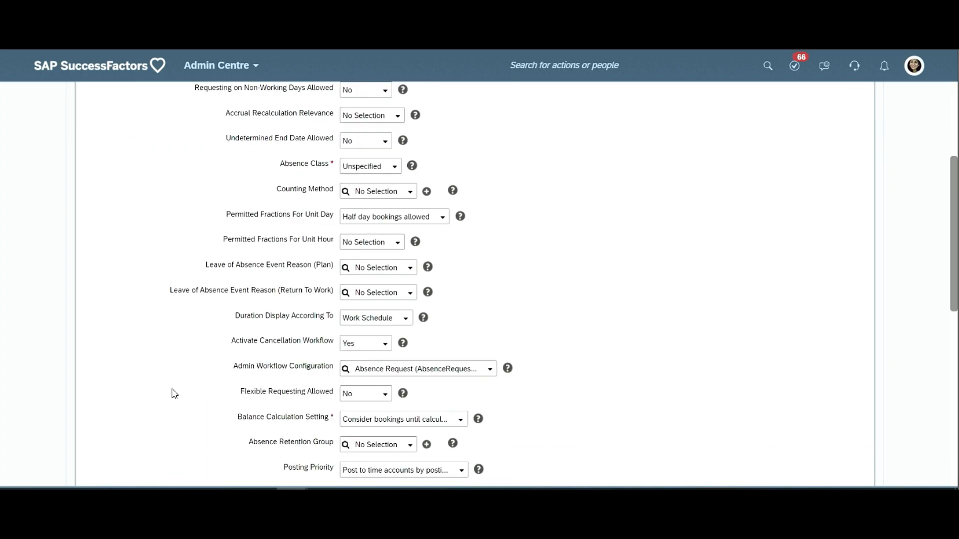
scroll(172, 380, down, 7)
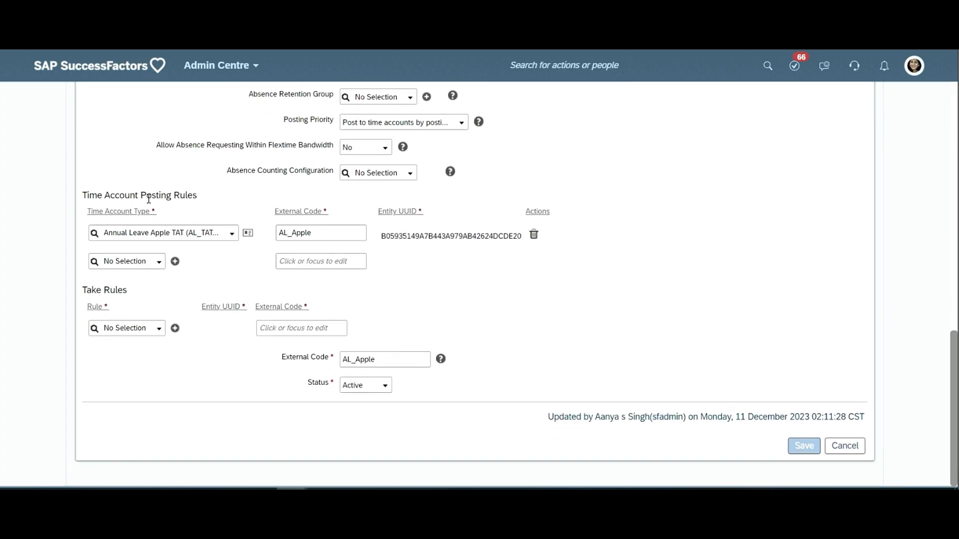
triple_click(149, 200)
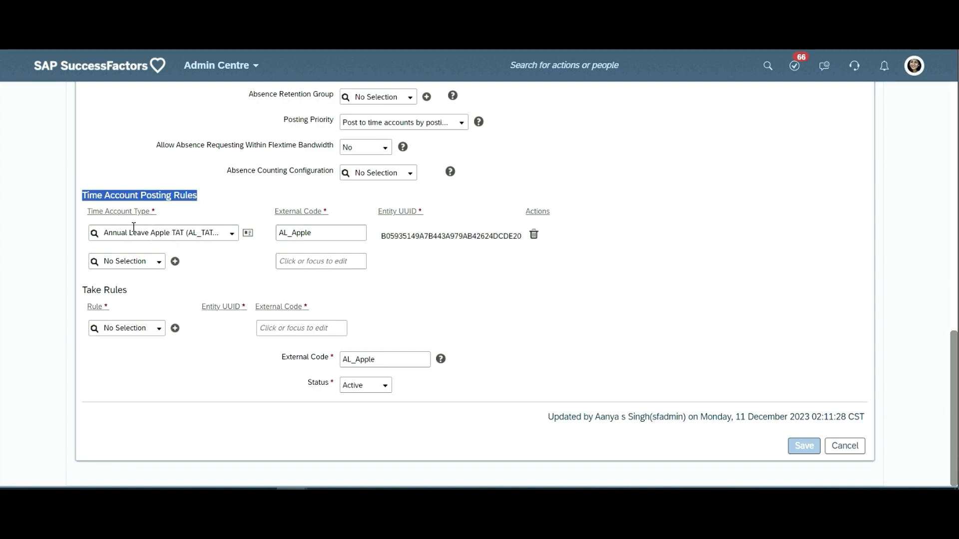
click(316, 236)
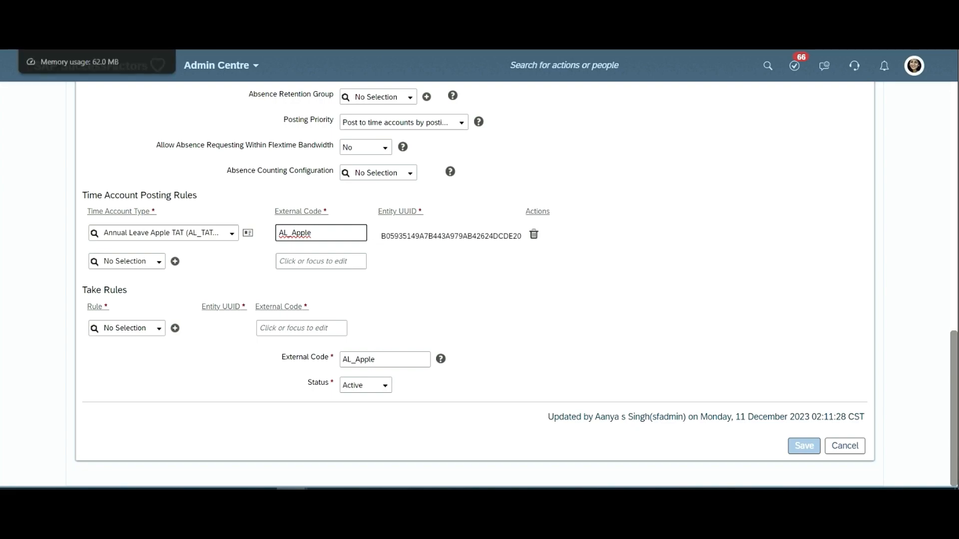
- Duplicate the Manage Time Off Structures page showing the AL_Apple time type in a new browser tab
right_click(72, 6)
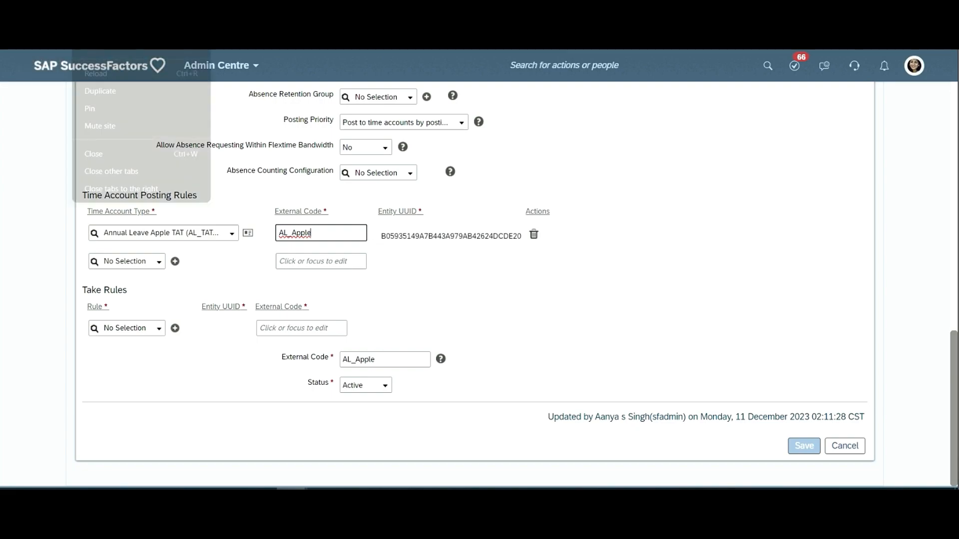
click(99, 73)
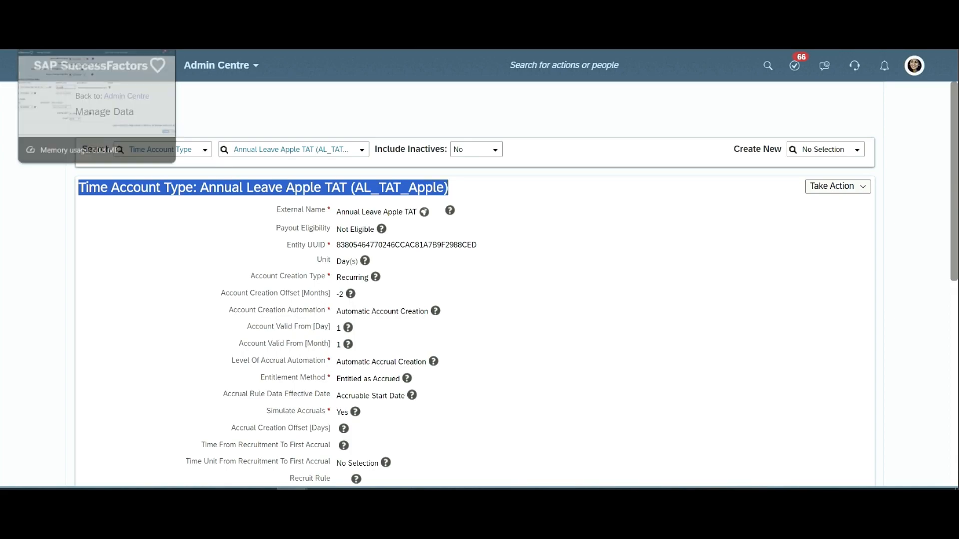
right_click(71, 5)
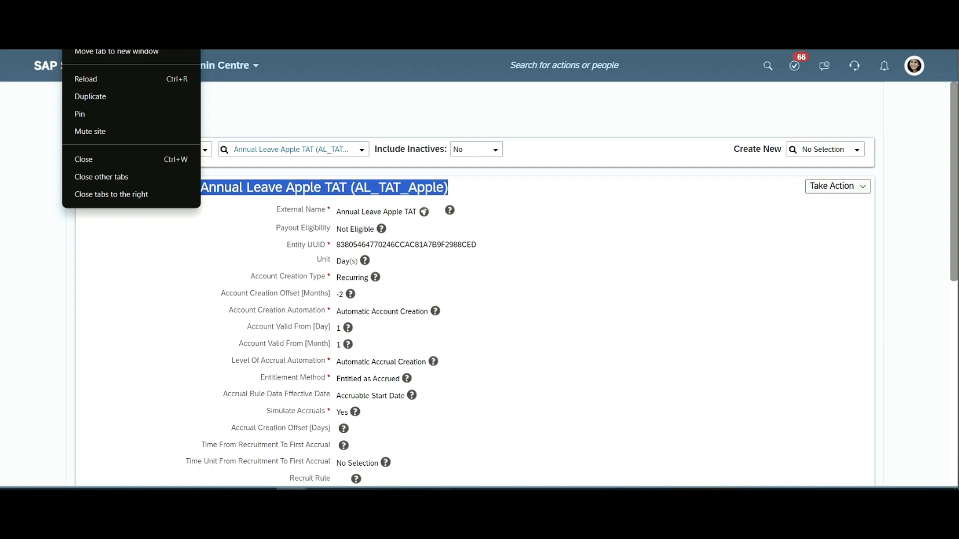
click(90, 97)
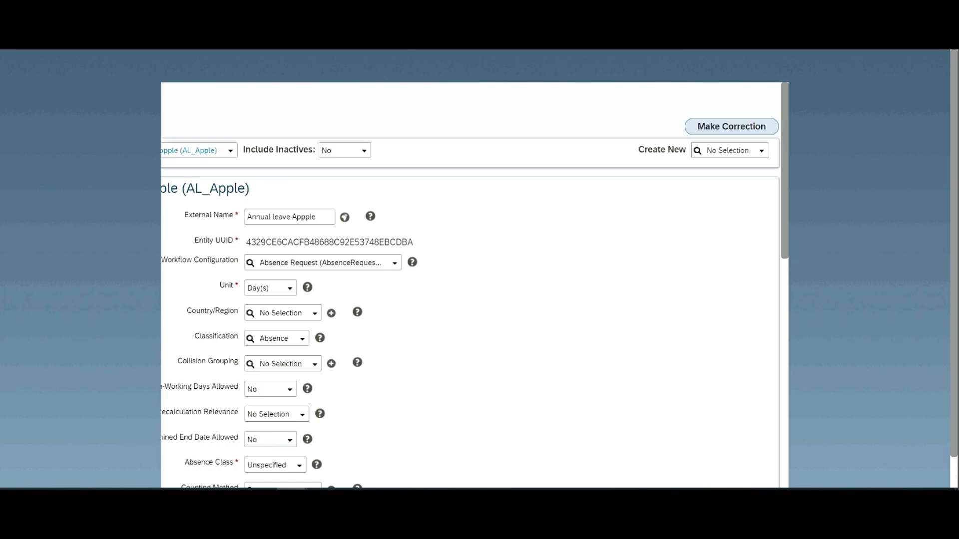
- Search the Time Profile structures for "gen" and open the TP General (TP_Gen) profile
text(time pr)
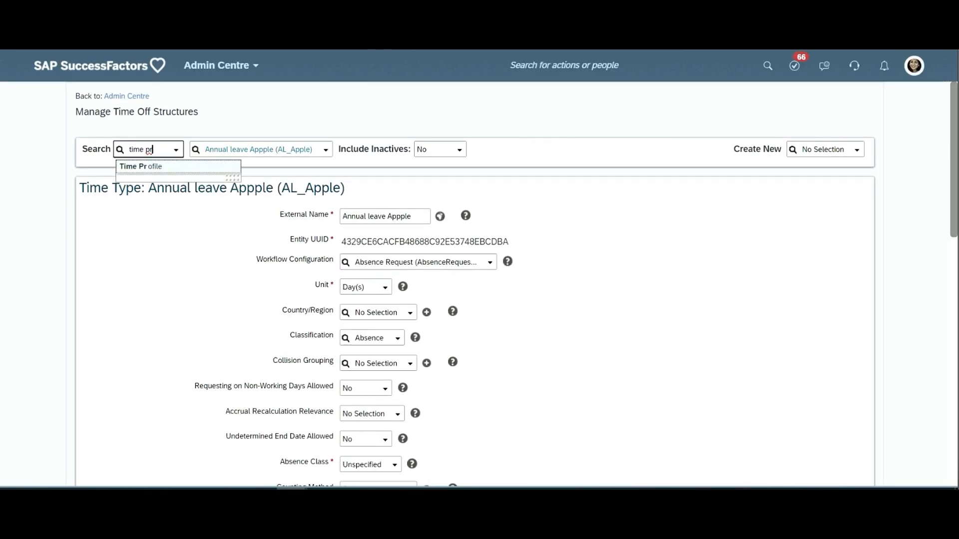
click(149, 166)
click(231, 149)
text(gen)
click(240, 167)
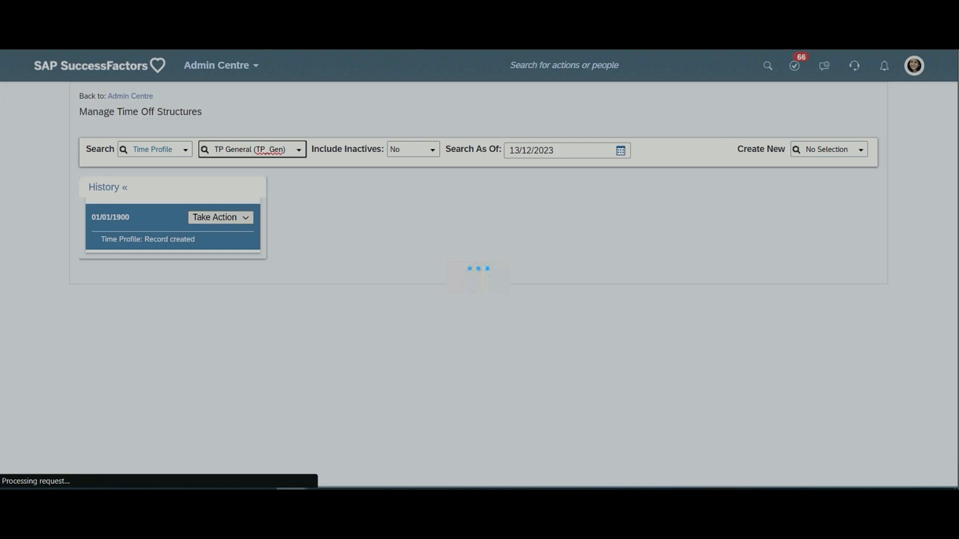
- Examine the TP General profile's Time Recording Variant, view its available options, and close the list without changing the selection
scroll(621, 182, down, 2)
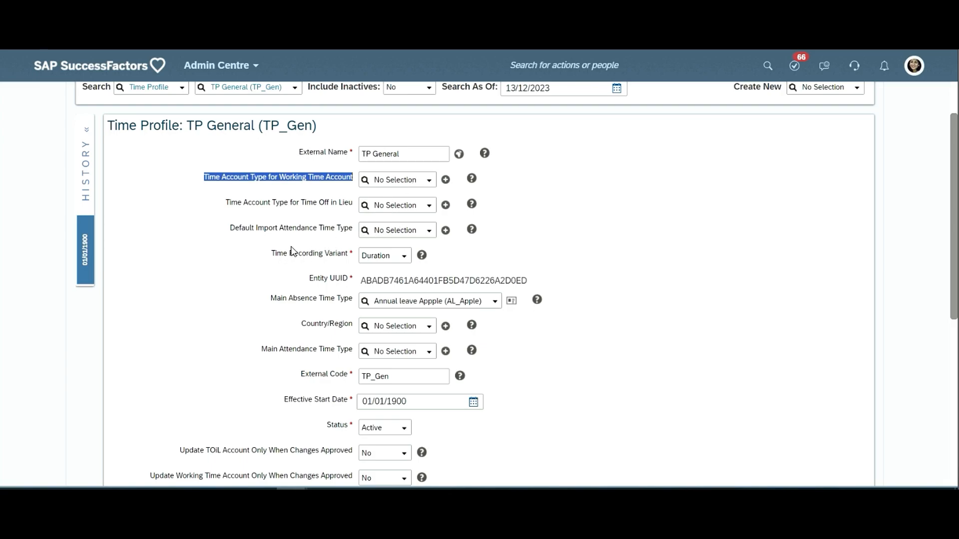
scroll(320, 250, down, 2)
scroll(316, 210, down, 1)
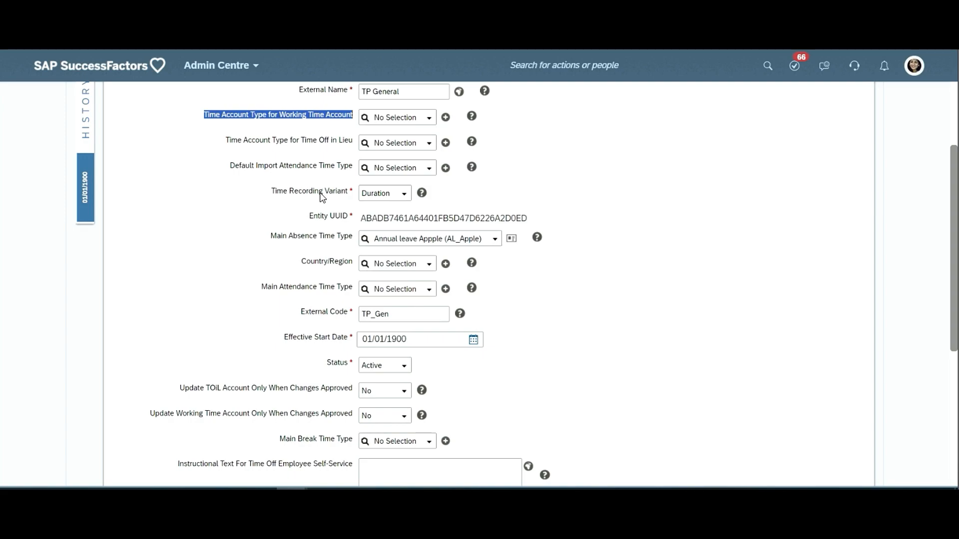
double_click(325, 197)
click(326, 198)
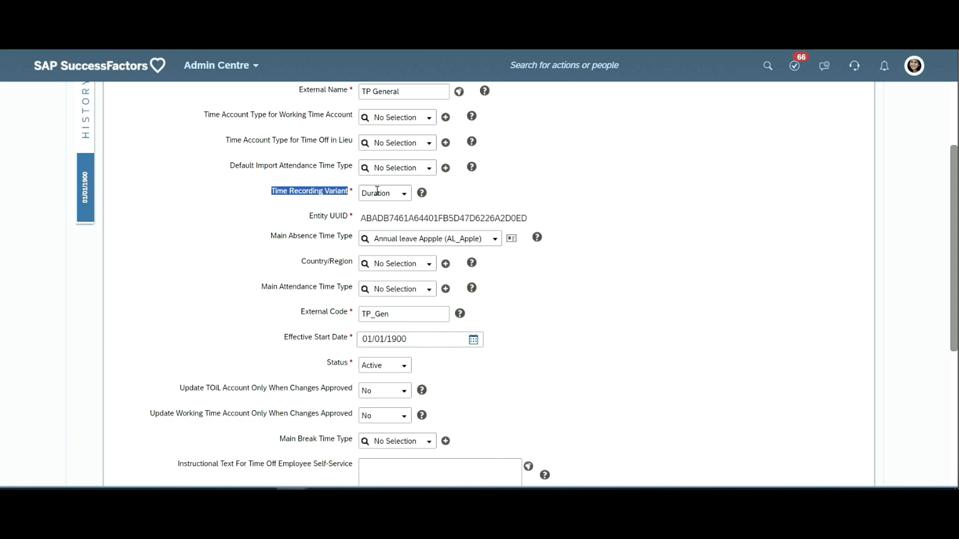
click(406, 197)
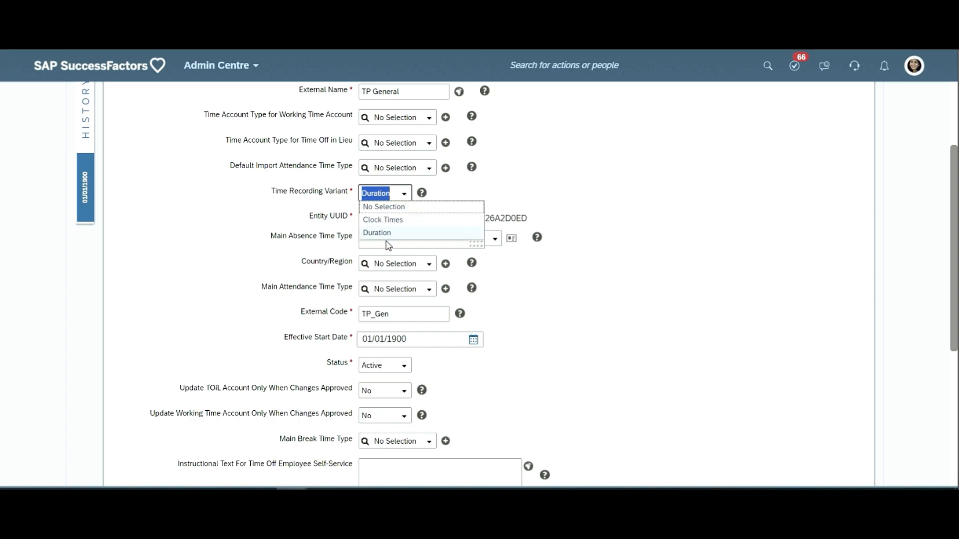
click(313, 241)
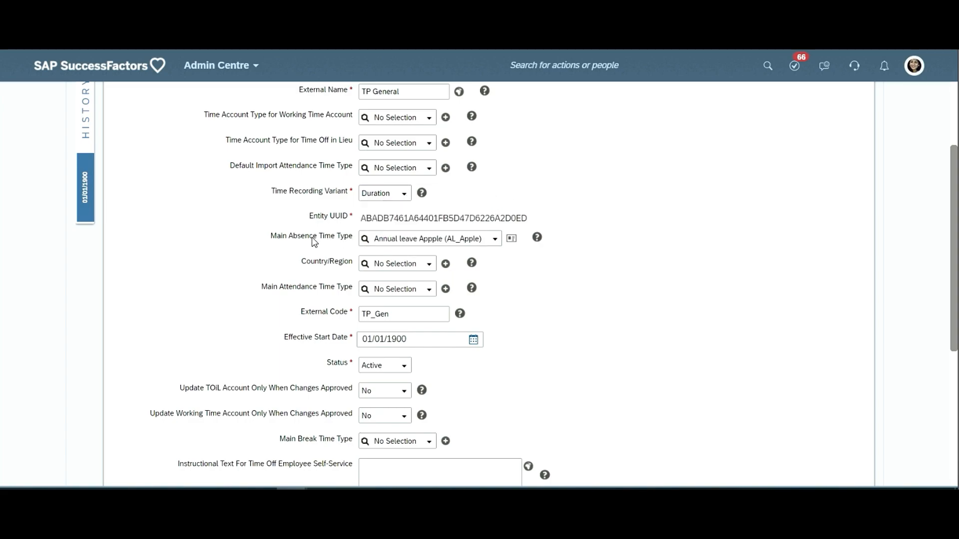
- Highlight the profile's Main Absence Time Type, Country/Region, Main Attendance Time Type and Effective Start Date labels in turn
scroll(302, 237, down, 1)
scroll(300, 207, down, 2)
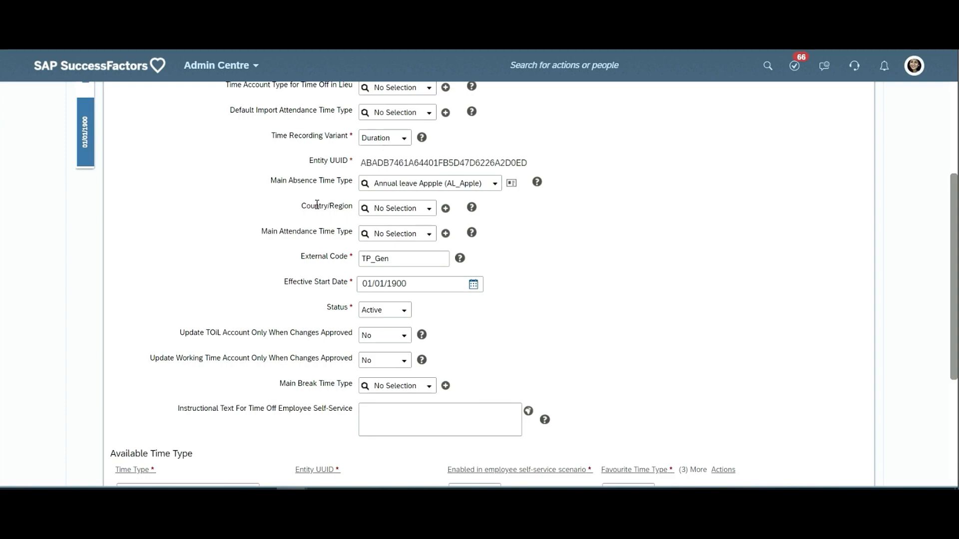
drag(340, 187, 369, 195)
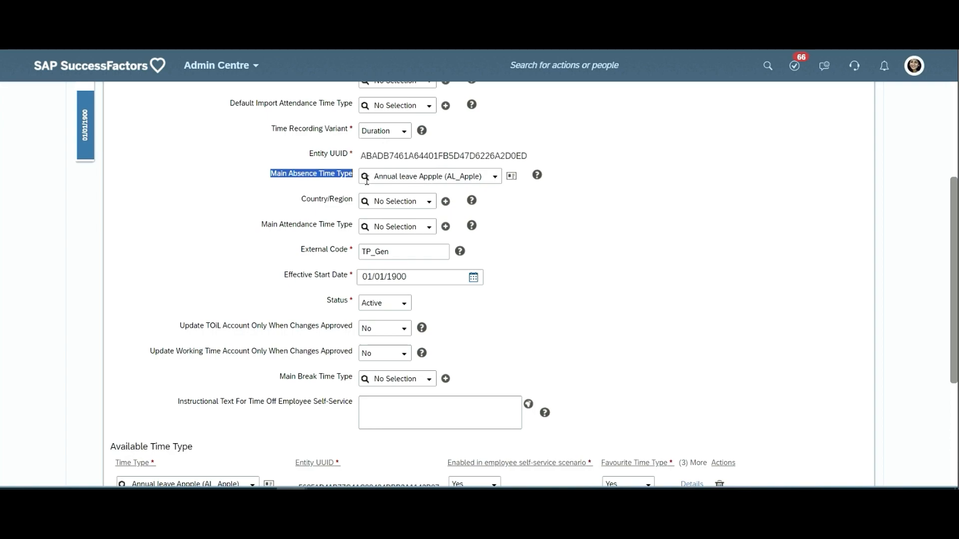
triple_click(330, 200)
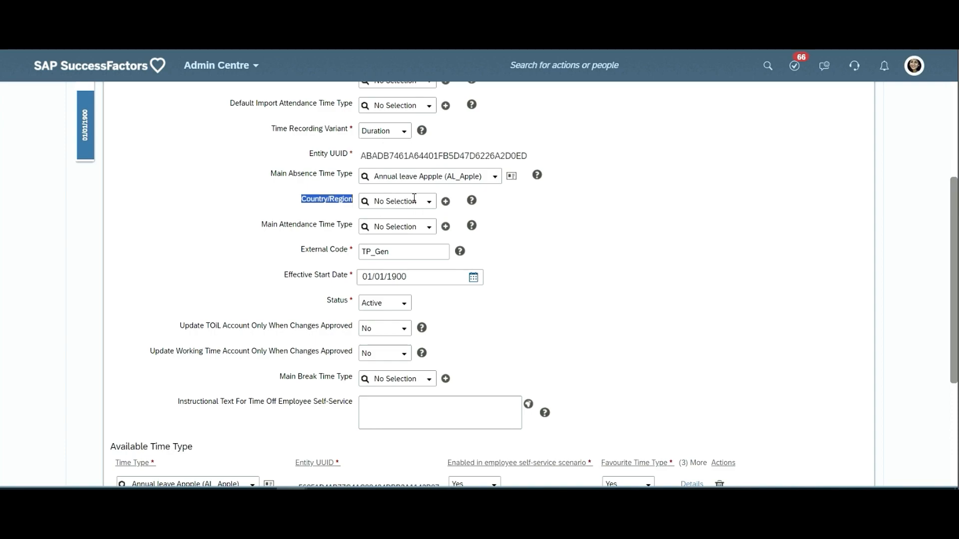
triple_click(303, 224)
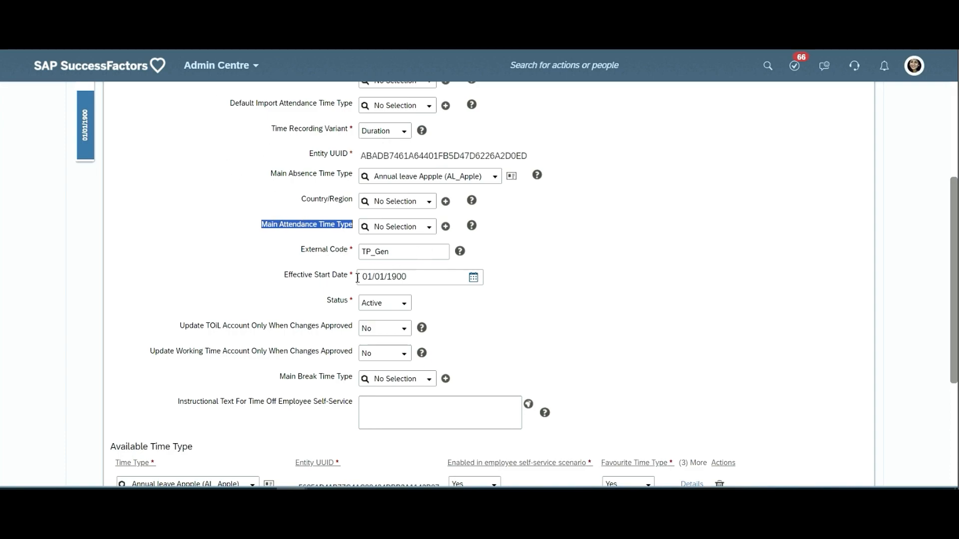
click(321, 288)
triple_click(321, 288)
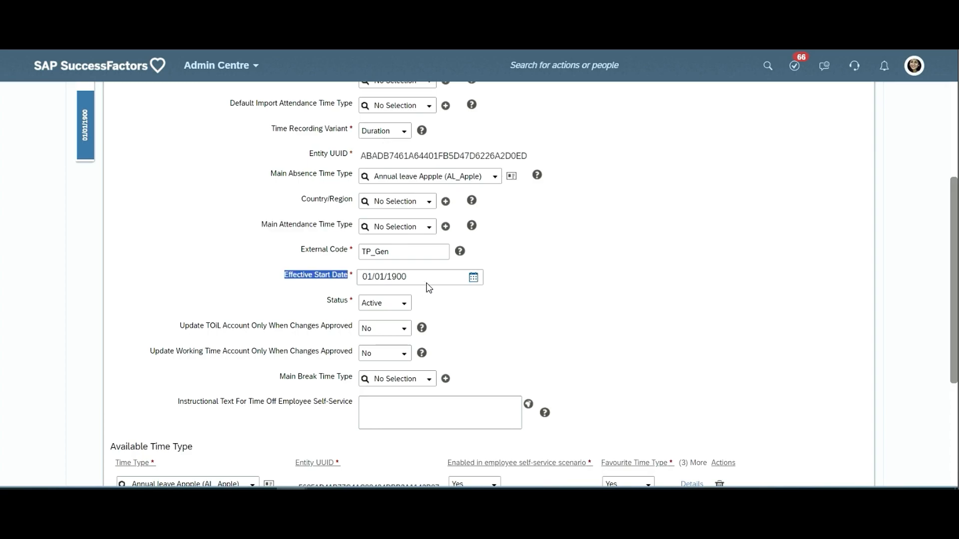
- Review the TP General profile's Available Time Type section and highlight the Available Allowance Type heading
scroll(391, 313, down, 1)
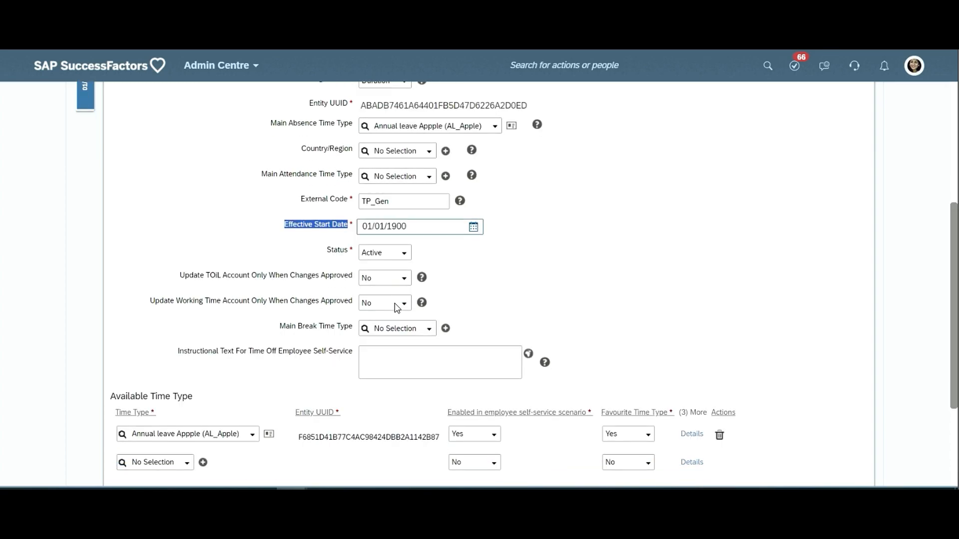
scroll(396, 404, down, 1)
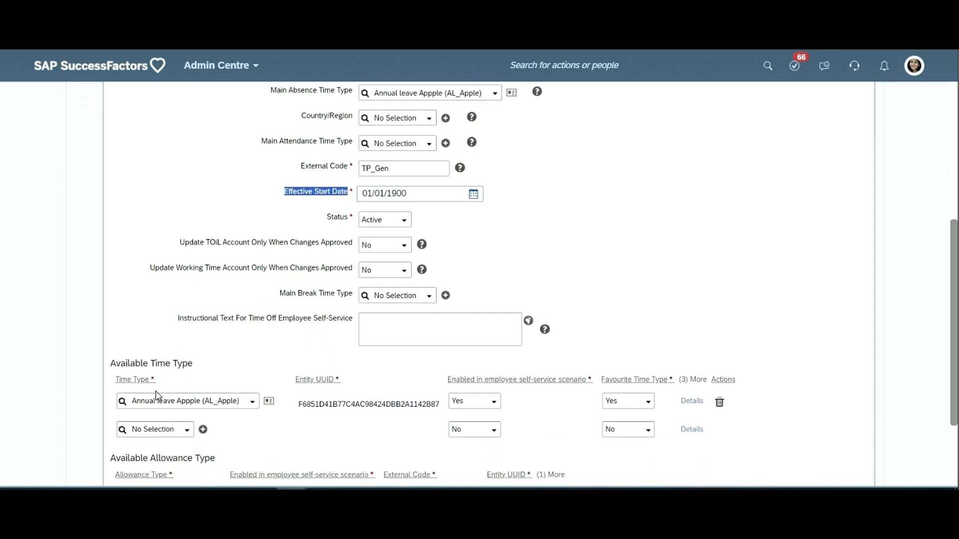
scroll(140, 393, up, 1)
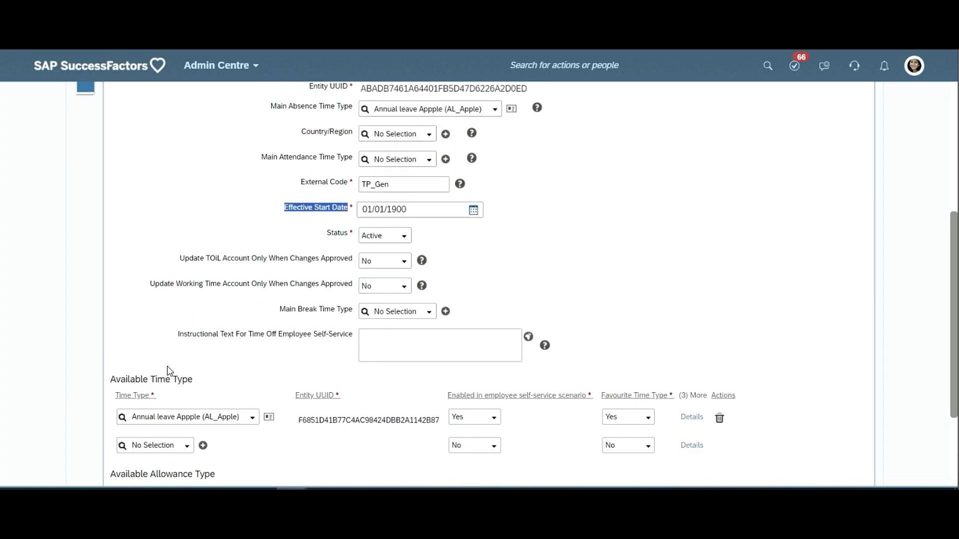
scroll(169, 400, down, 3)
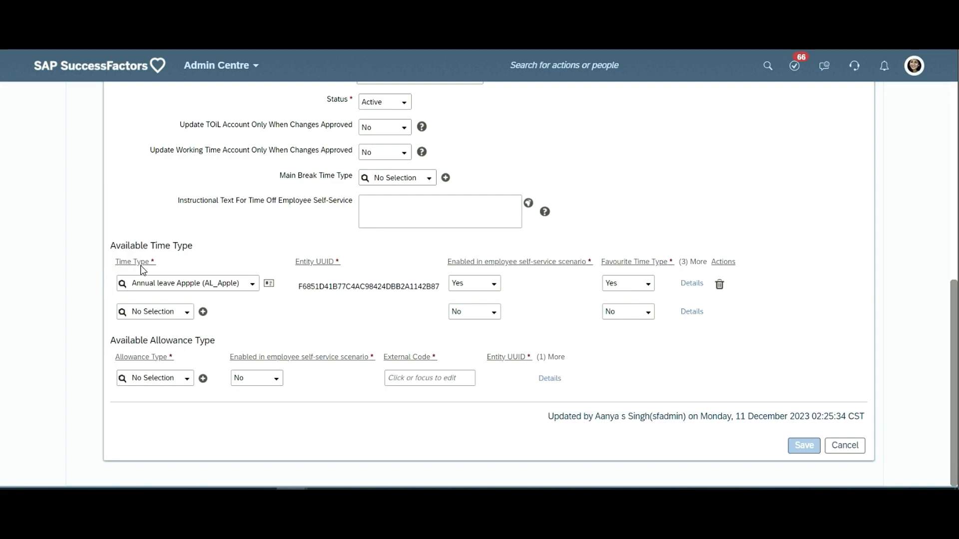
triple_click(185, 341)
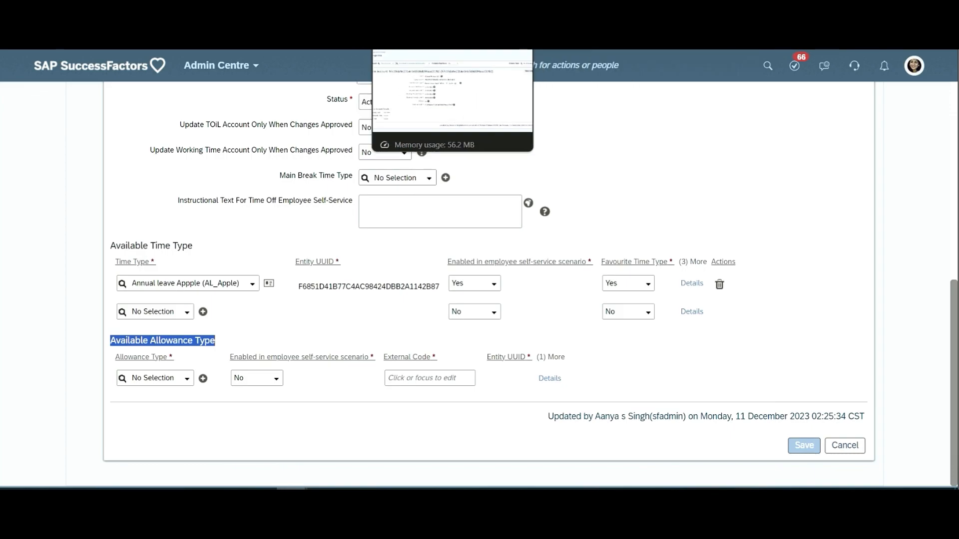
- Return to the employee's time information page and reload it
click(607, 9)
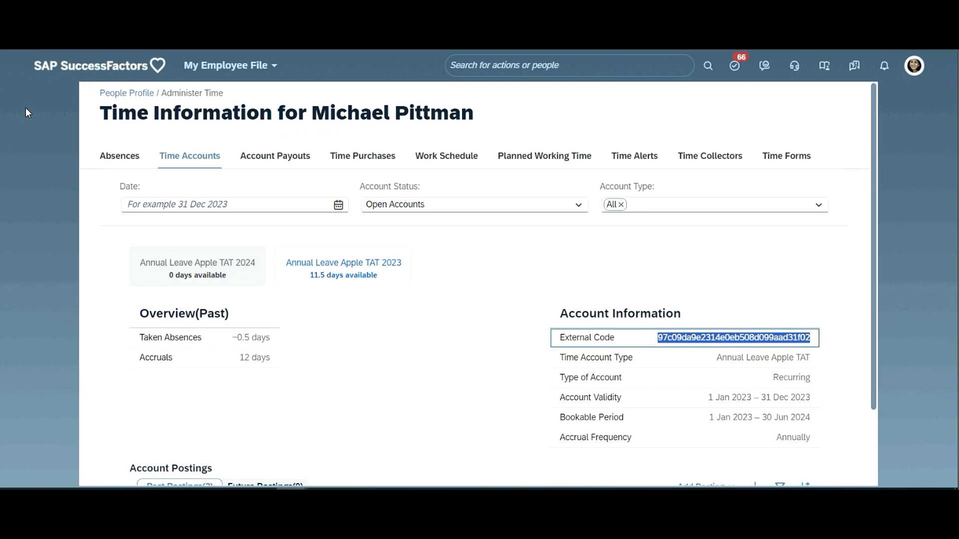
click(32, 95)
key(F5)
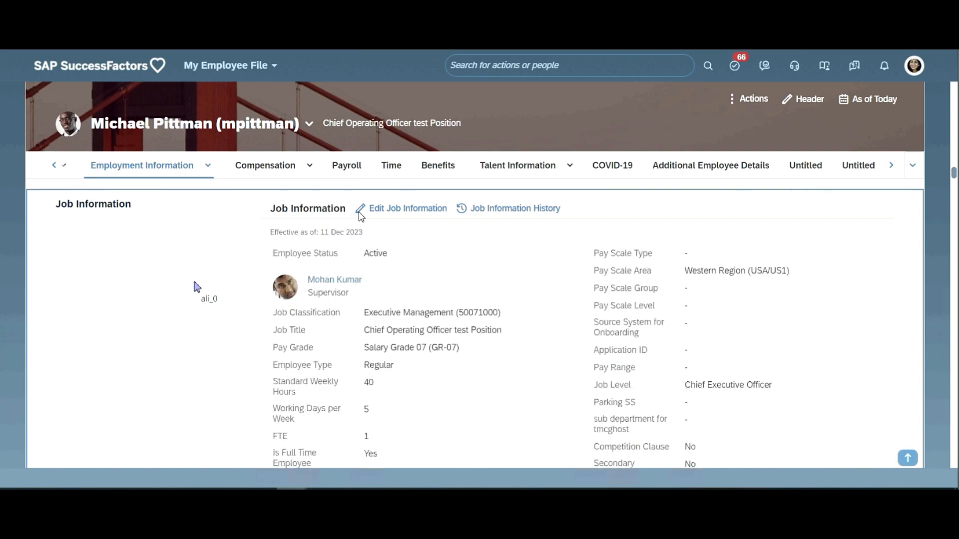
- Open the employee's Job Information for editing, effective 13 Dec 2023, and go to its Time Information section
click(359, 212)
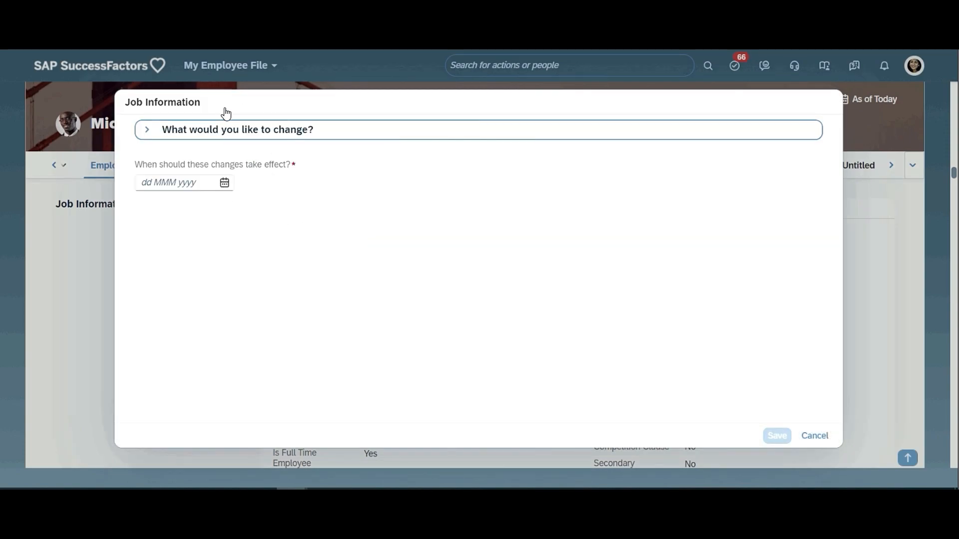
click(226, 188)
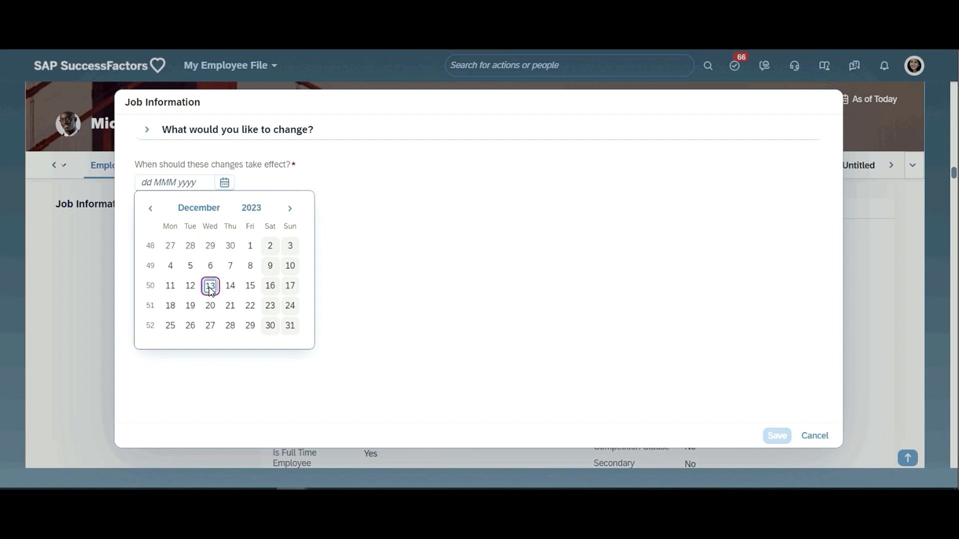
click(210, 287)
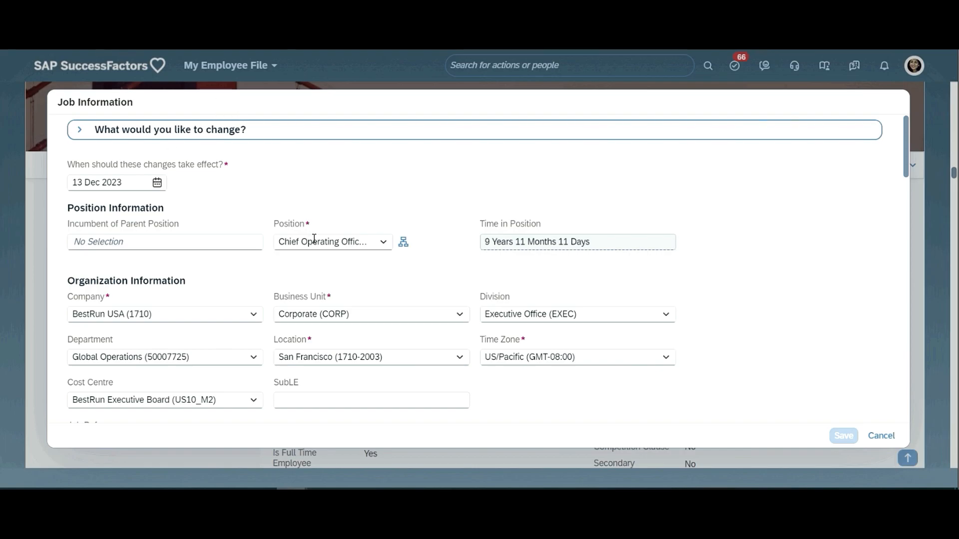
scroll(428, 297, down, 1)
scroll(420, 299, down, 4)
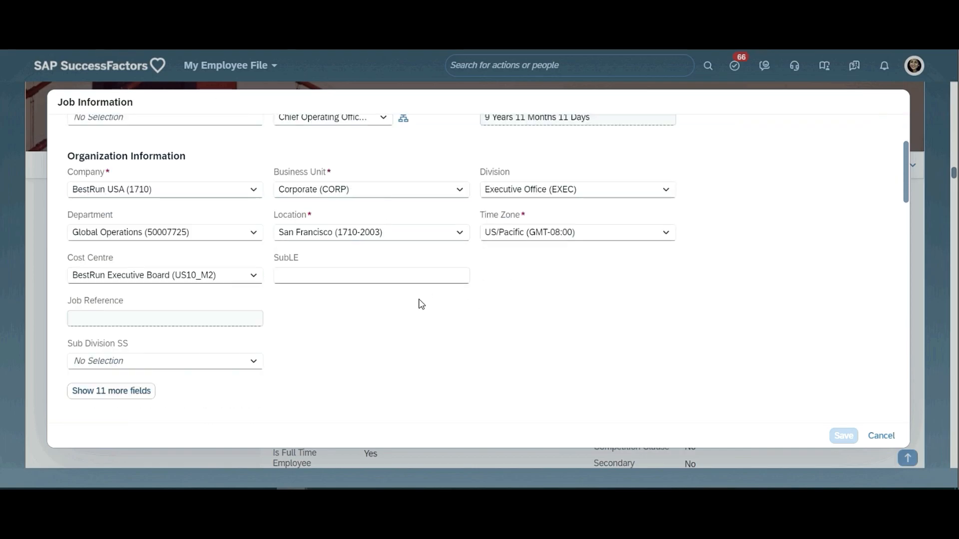
scroll(159, 333, down, 5)
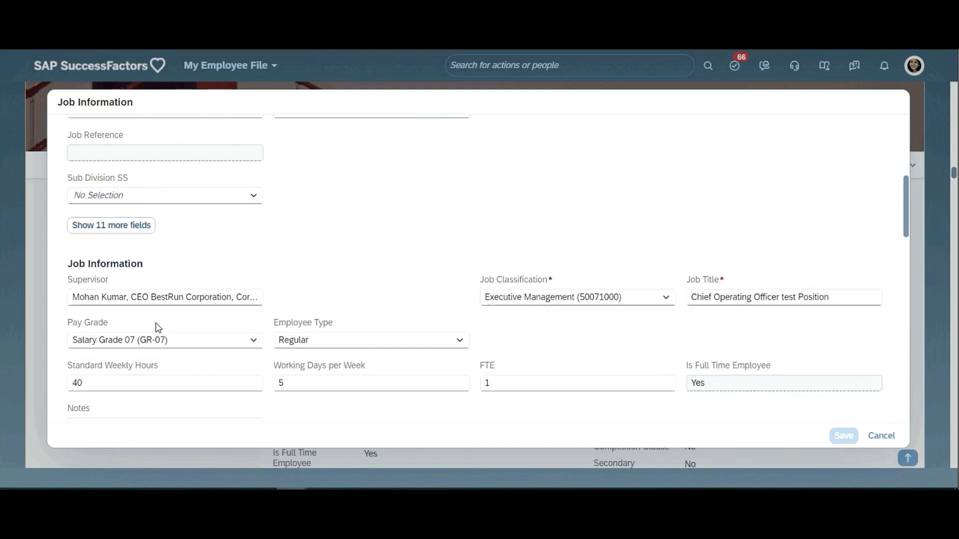
scroll(235, 298, down, 7)
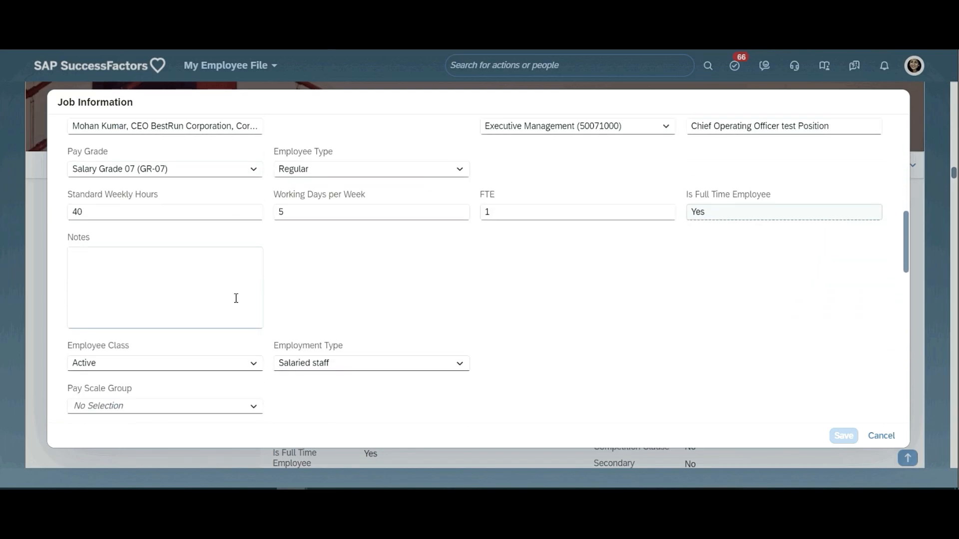
scroll(237, 300, down, 7)
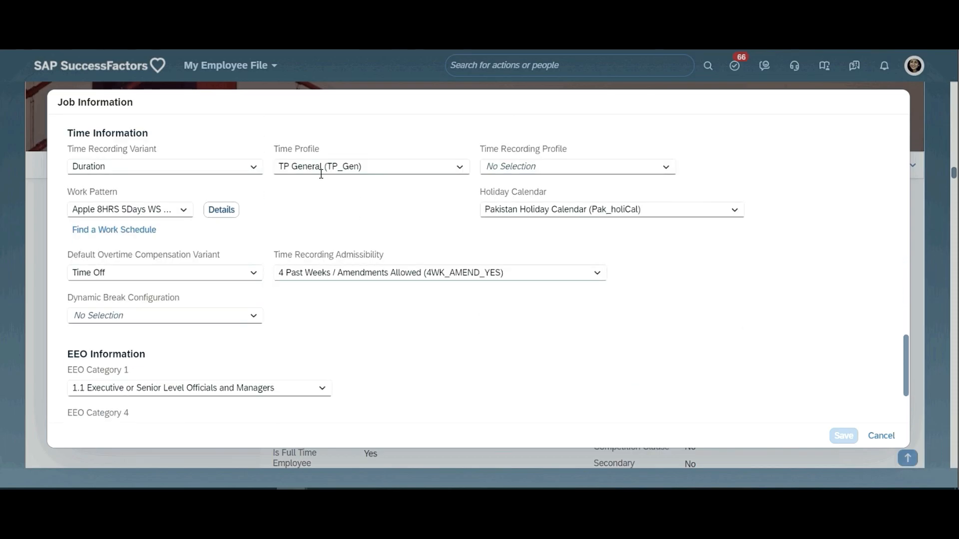
- Highlight the Time Information heading and its Time Profile and Time Recording Variant labels, and view the variant options without changing the selection
triple_click(79, 133)
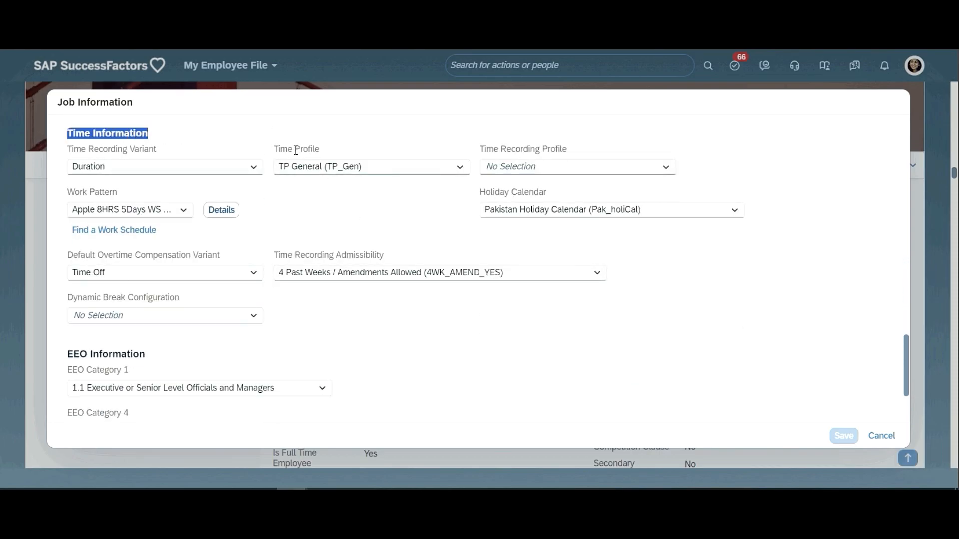
click(278, 165)
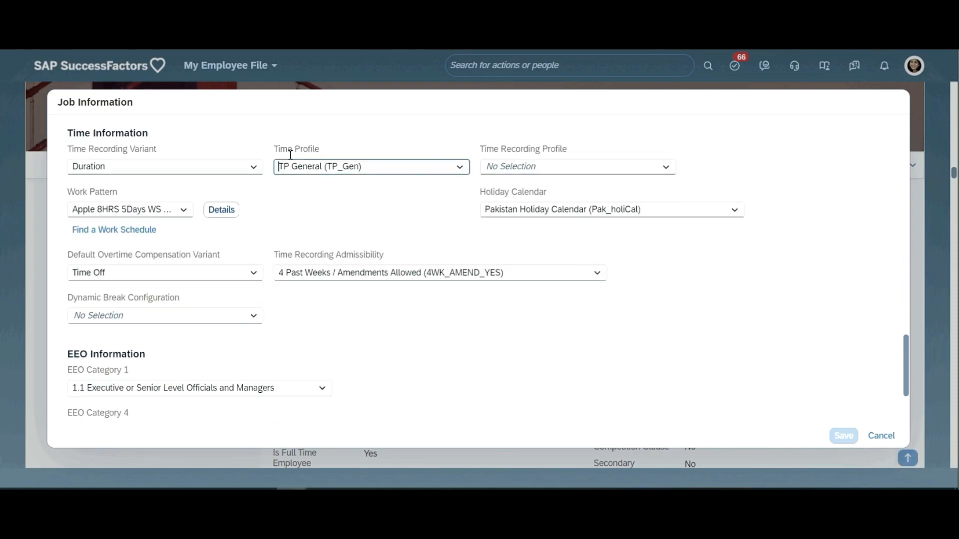
triple_click(93, 149)
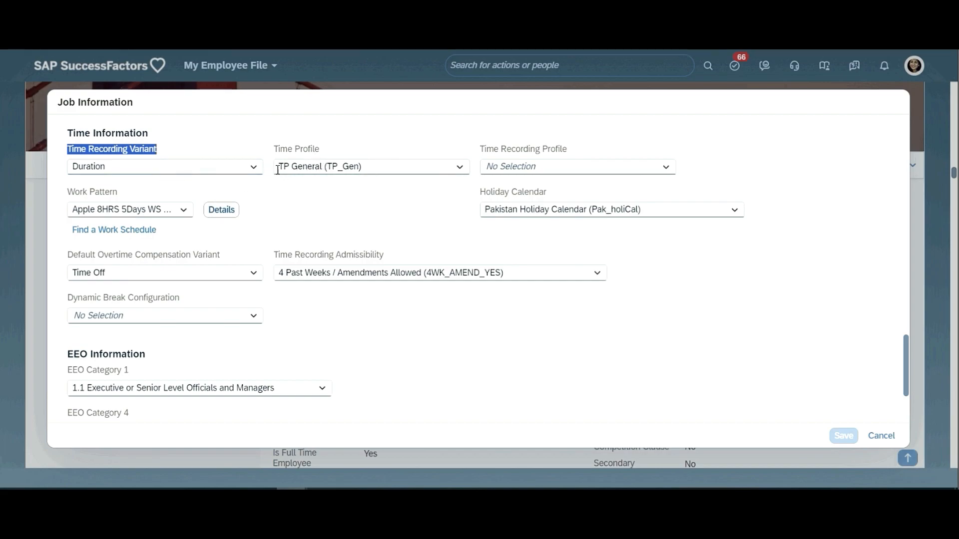
click(255, 170)
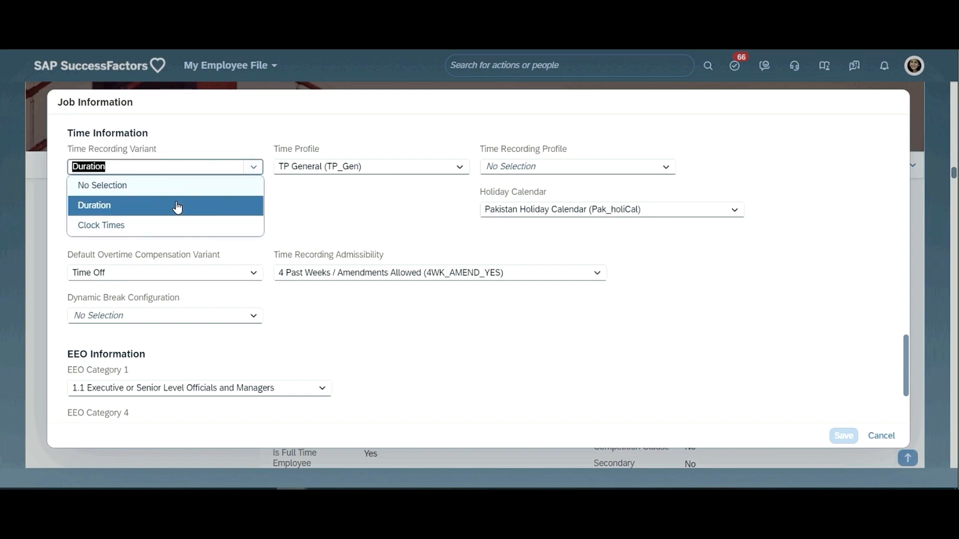
click(218, 133)
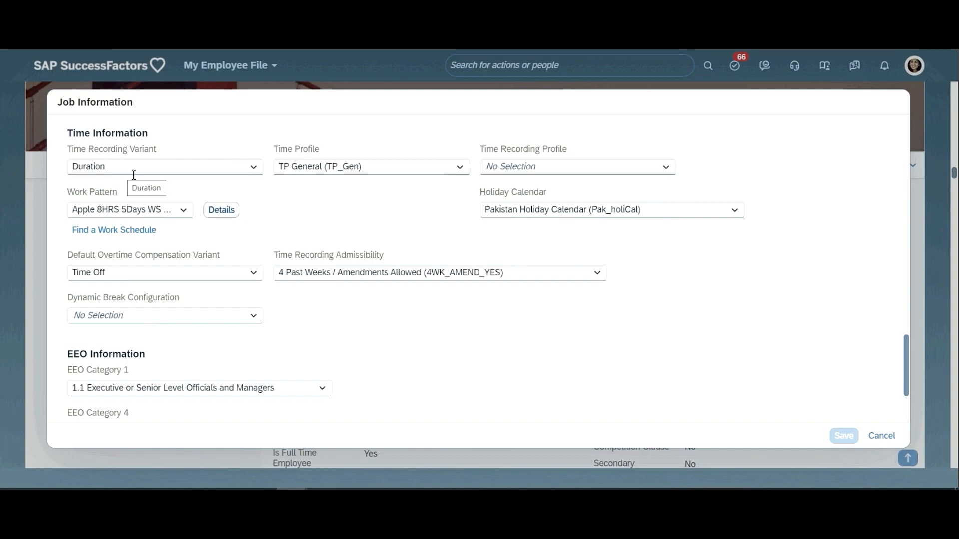
- Highlight the Time Profile, Time Recording Profile and Work Pattern labels in turn, and close the Job Information editor without saving
double_click(337, 163)
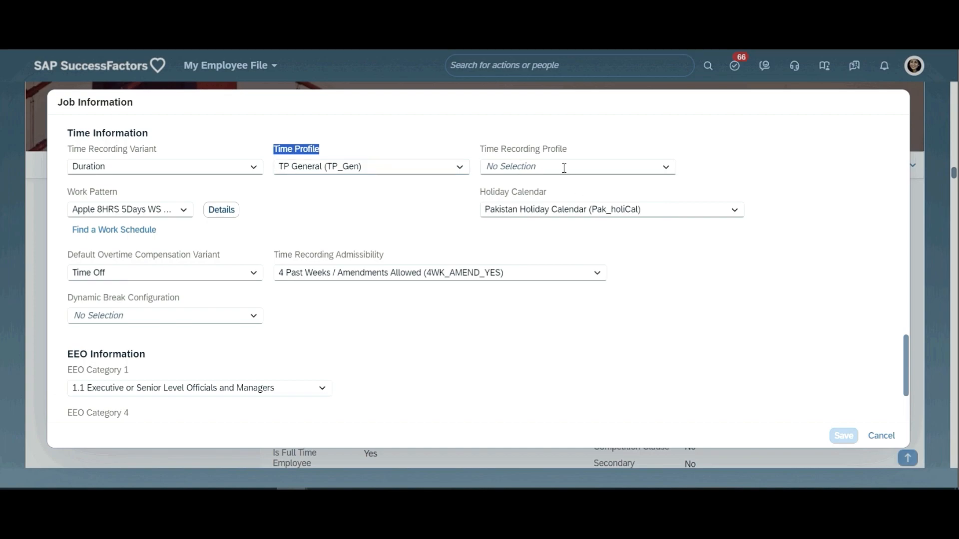
double_click(526, 150)
click(526, 151)
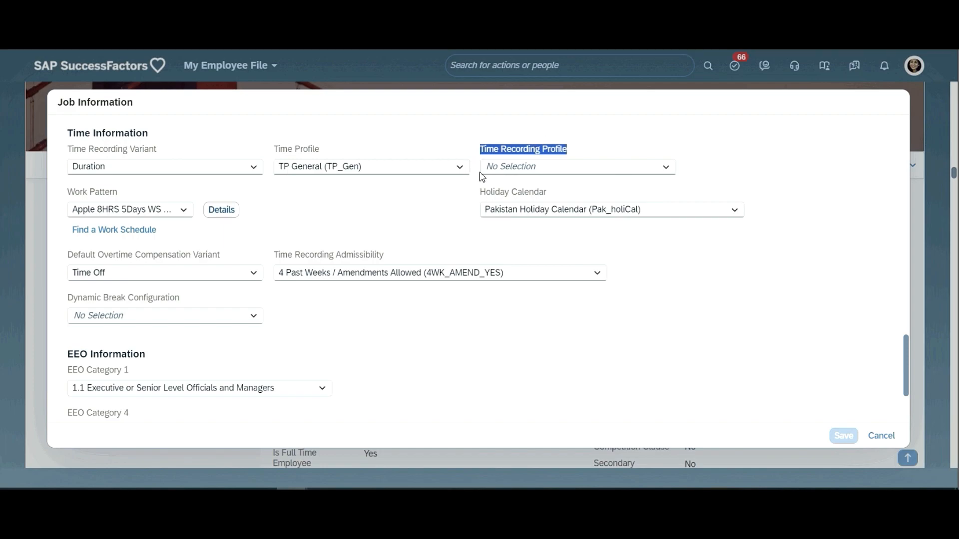
triple_click(102, 194)
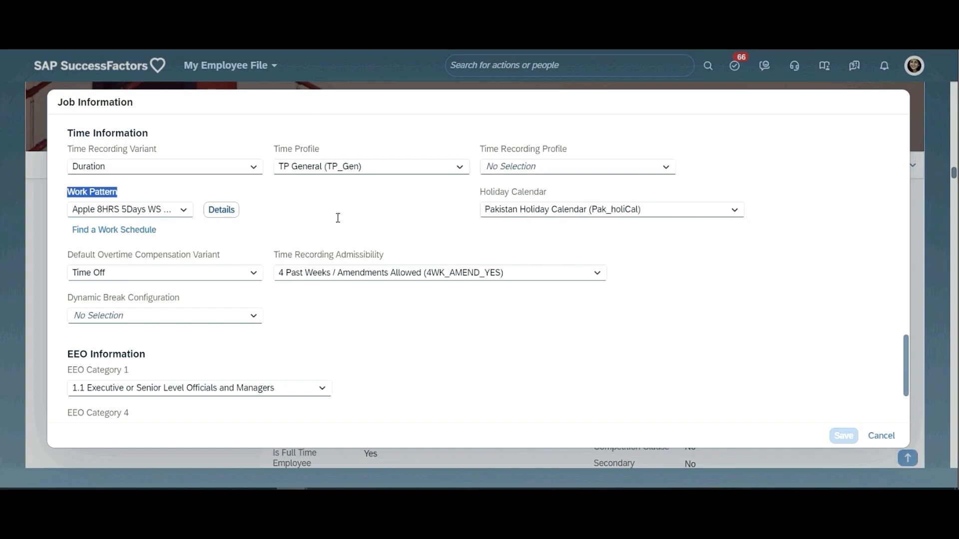
click(487, 196)
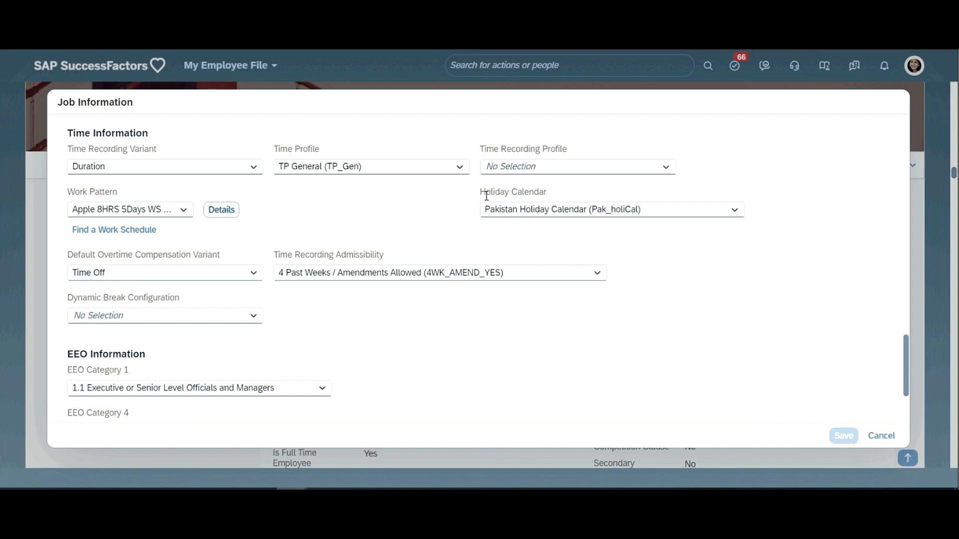
triple_click(487, 196)
double_click(290, 147)
triple_click(291, 147)
double_click(145, 195)
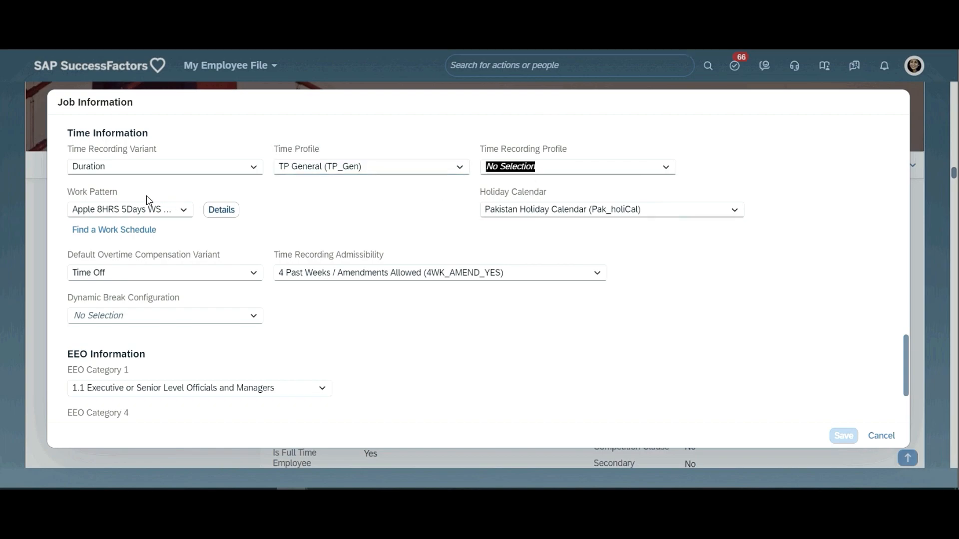
click(116, 195)
triple_click(115, 195)
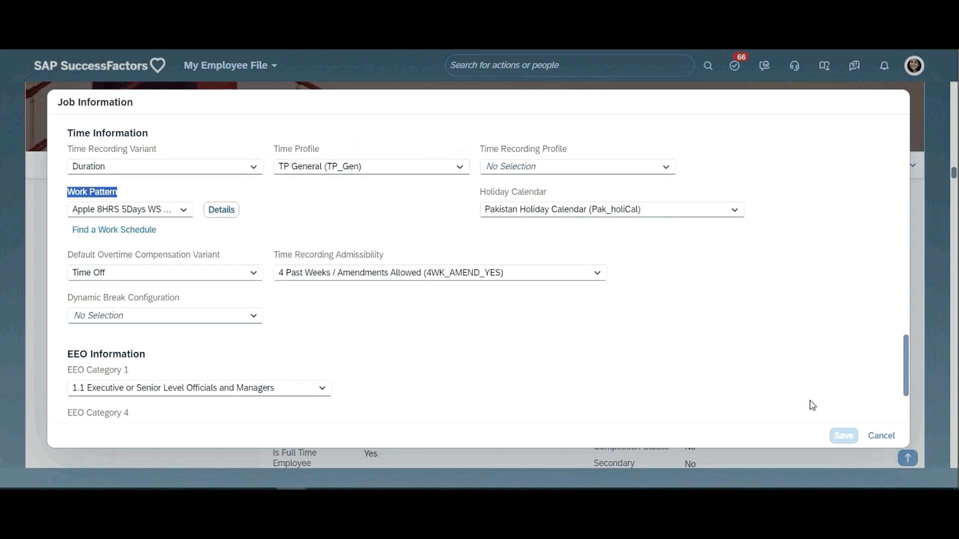
click(878, 436)
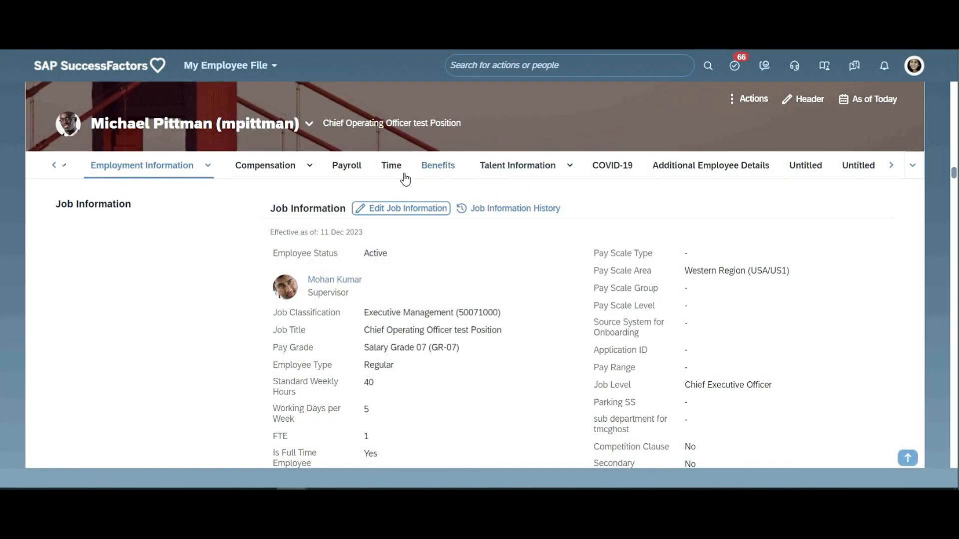
- Go to the employee's Time section and highlight the annual leave entry under Time Off Balances
scroll(401, 194, down, 2)
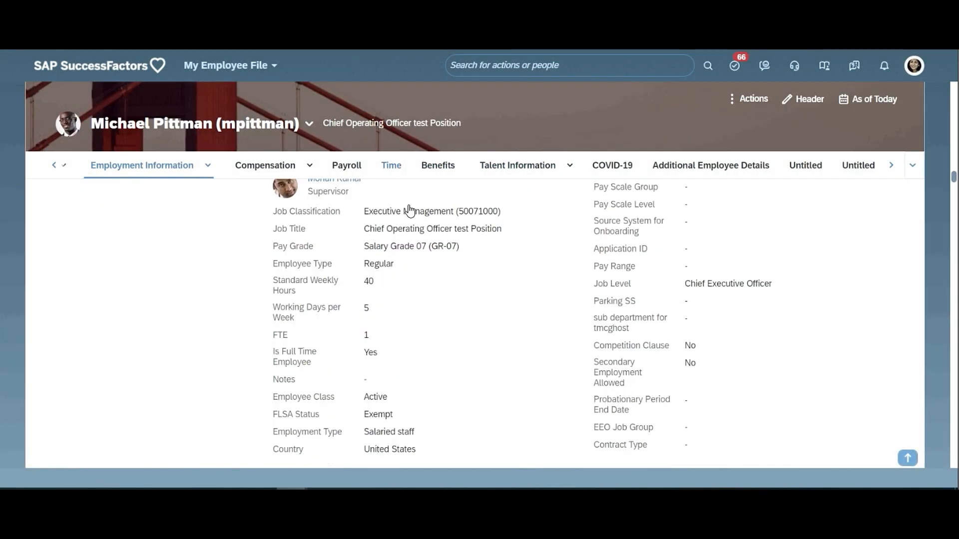
click(391, 168)
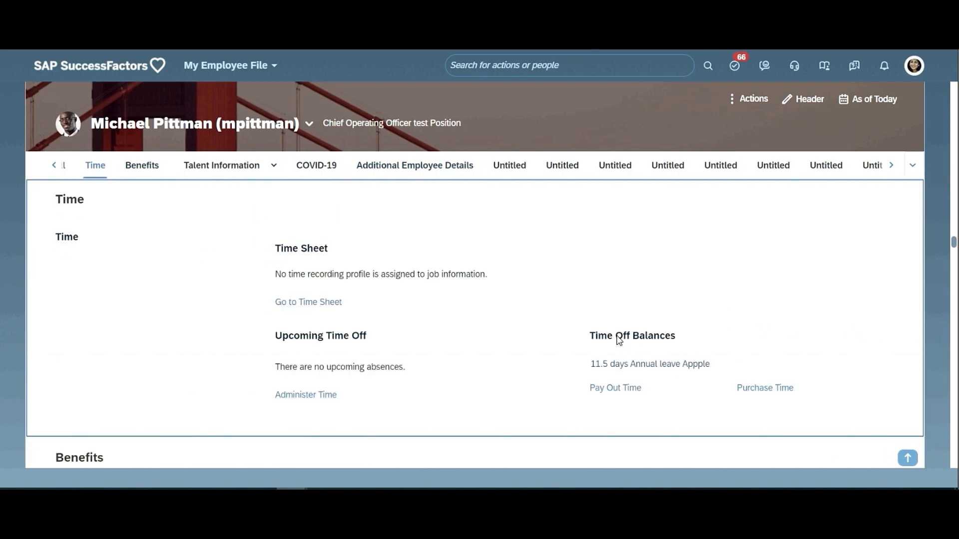
triple_click(632, 369)
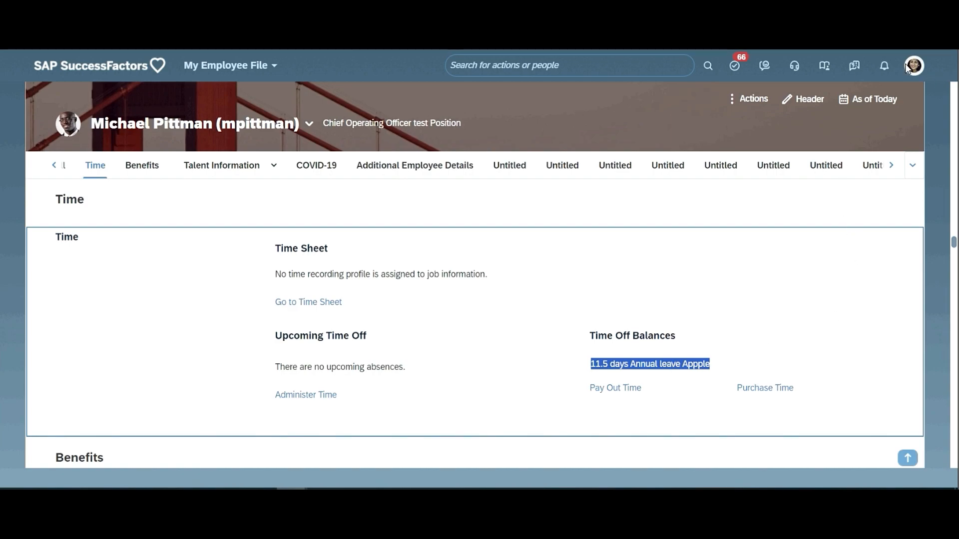
click(619, 338)
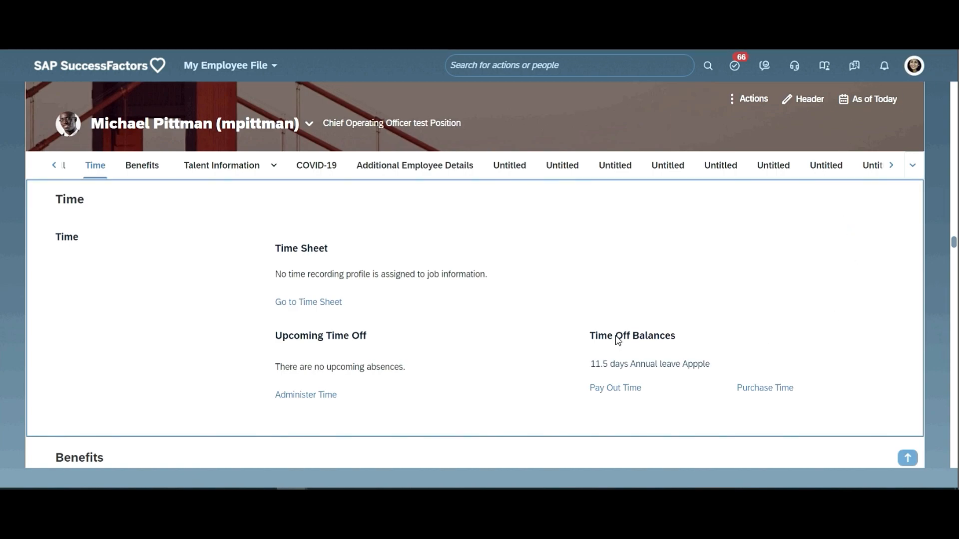
triple_click(643, 367)
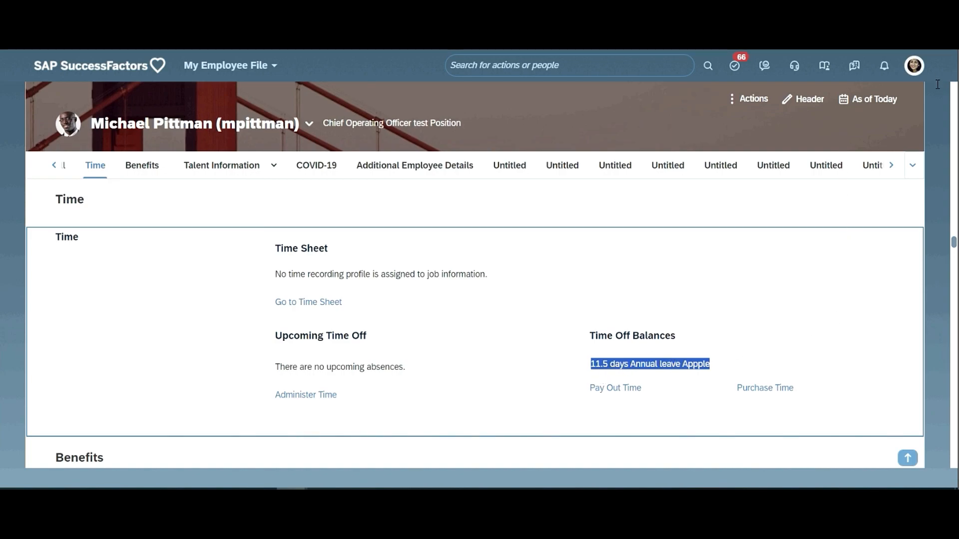
- Proxy as the employee by entering and confirming the employee's user name as the target user
click(906, 65)
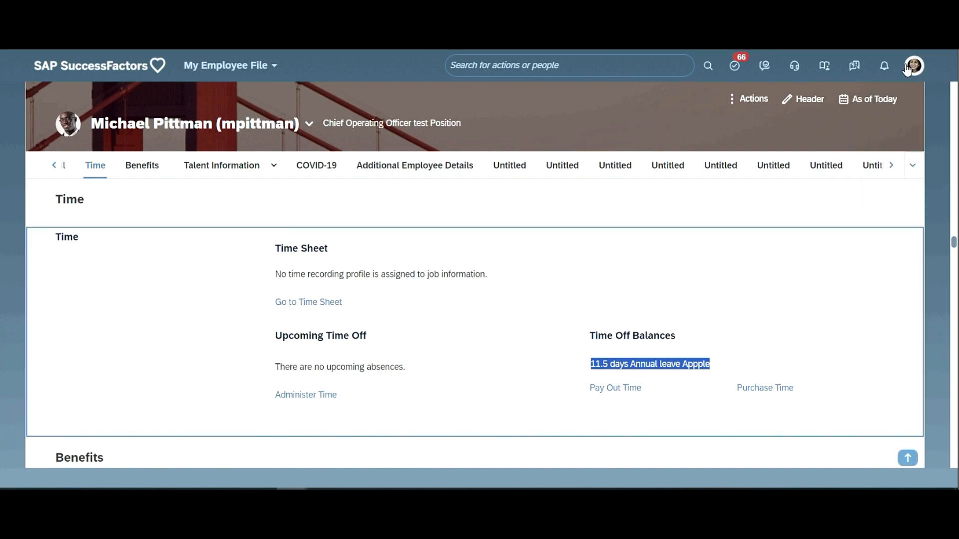
click(907, 70)
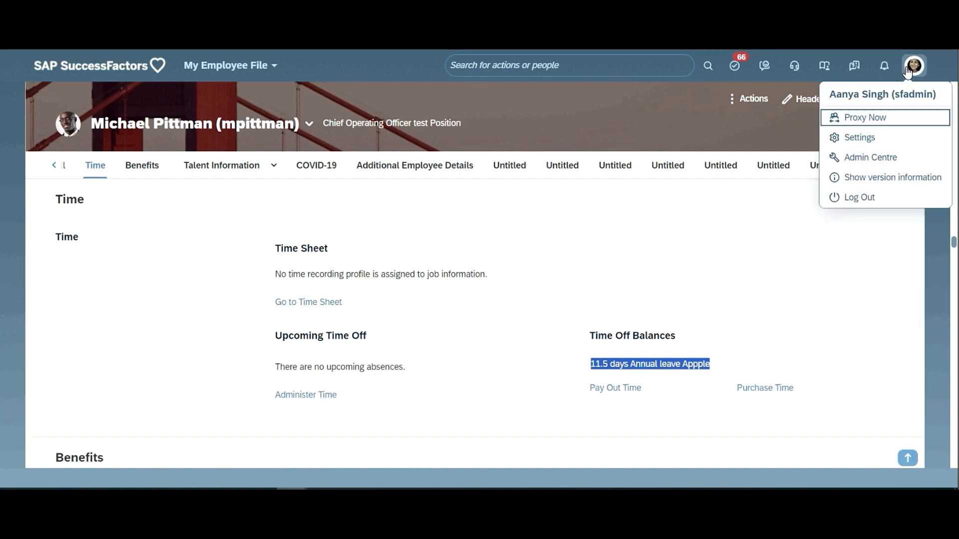
click(859, 120)
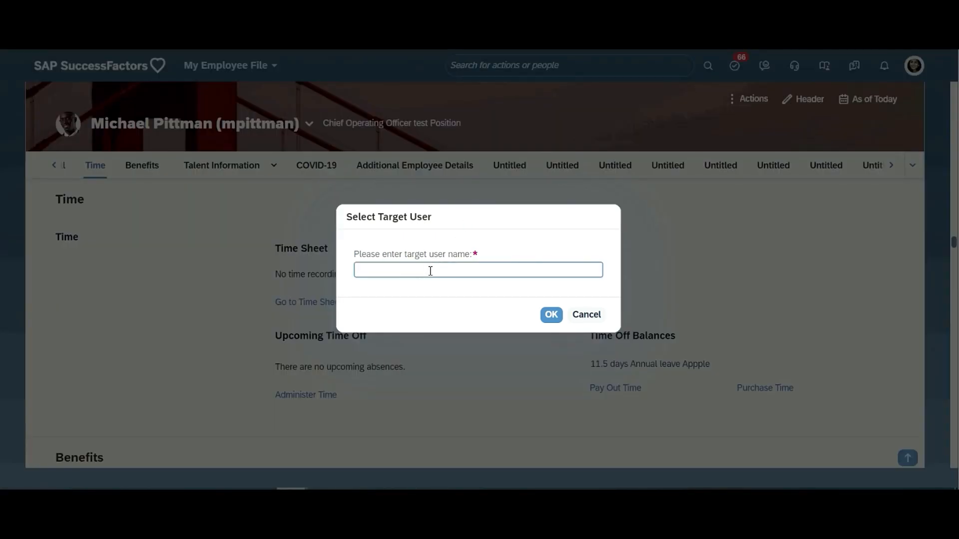
key(Return)
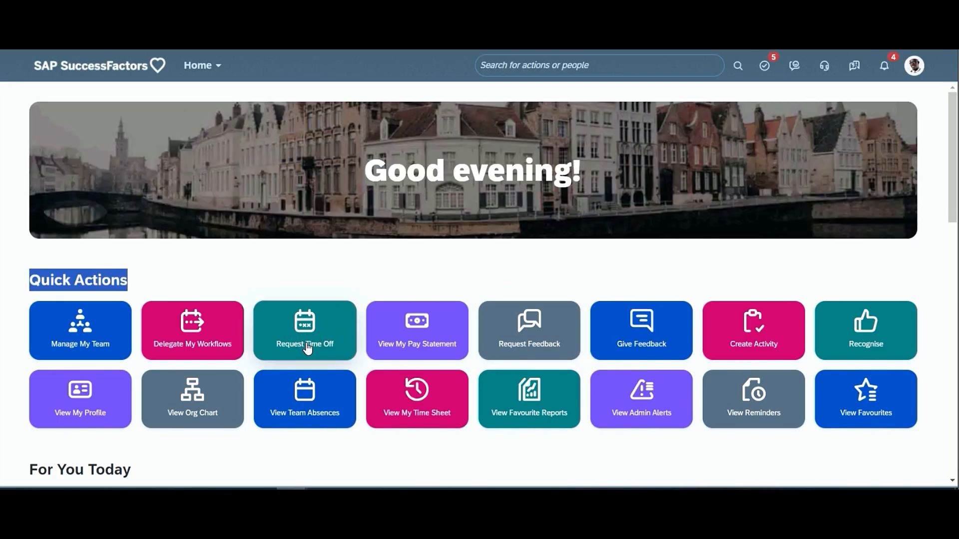
- Start a time off request from the home page's quick actions and review its Time Type options and Available Balance
click(308, 348)
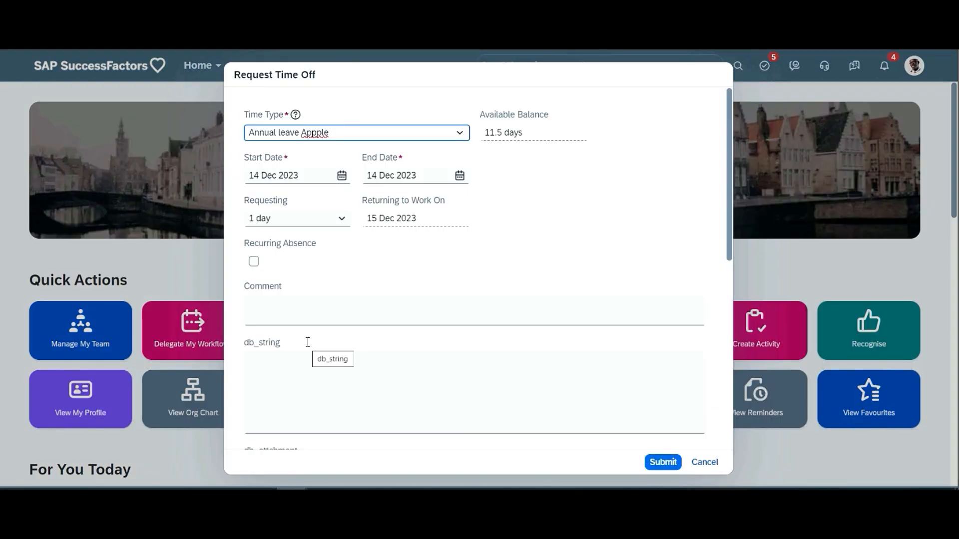
triple_click(276, 116)
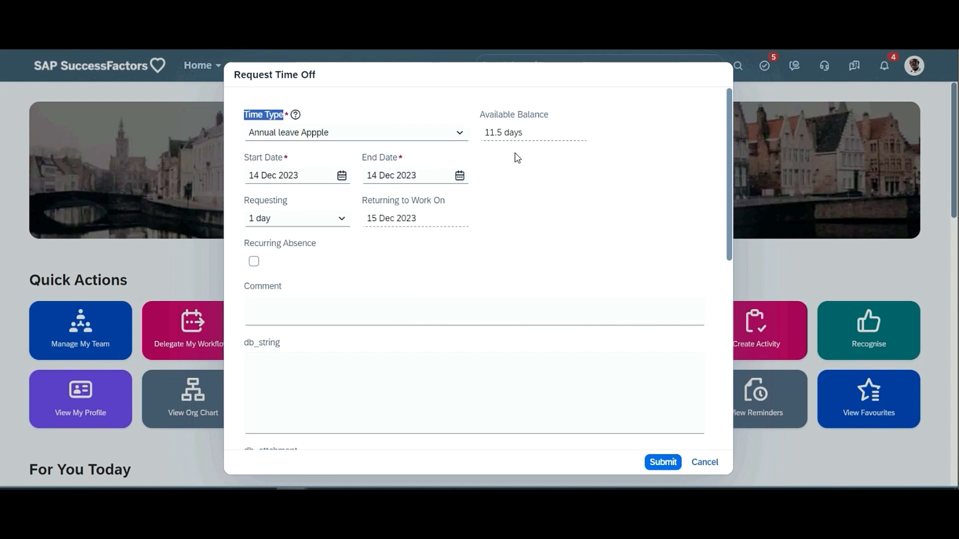
click(457, 134)
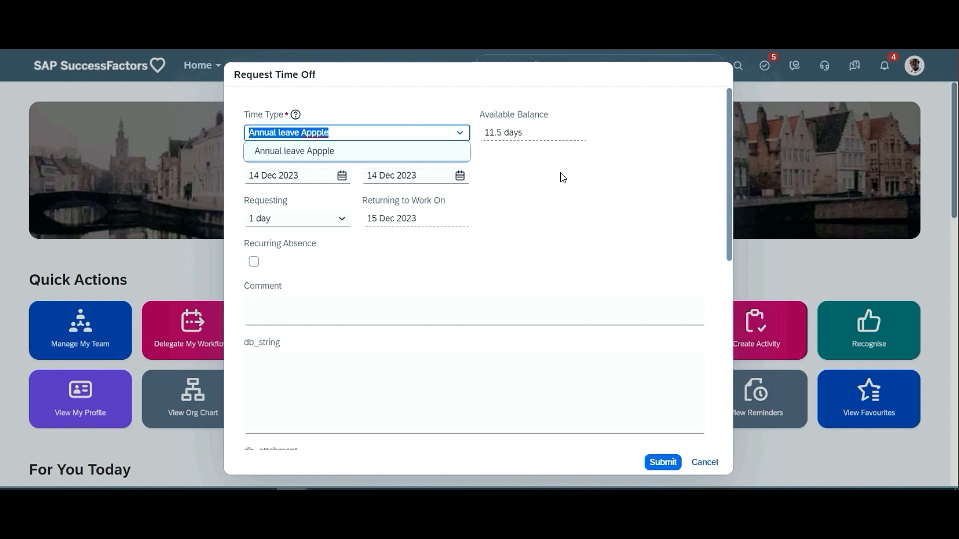
click(528, 120)
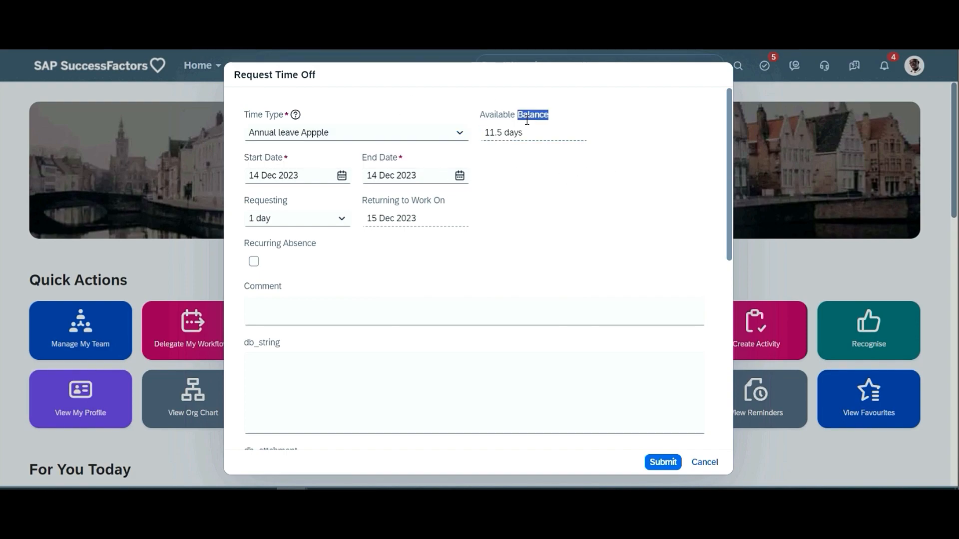
triple_click(527, 120)
click(539, 144)
- Check the Start Date field and the duration options offered under Requesting in the time off request
click(266, 157)
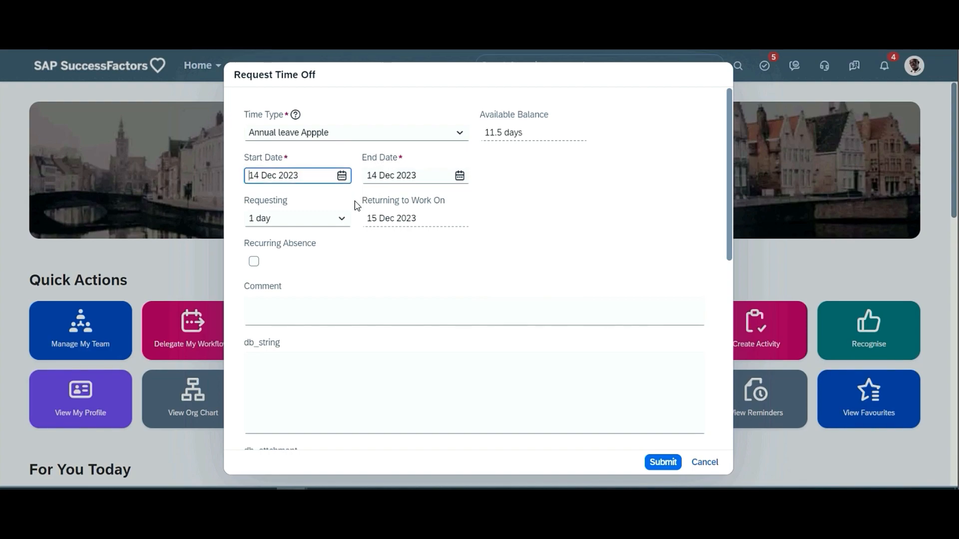
click(346, 225)
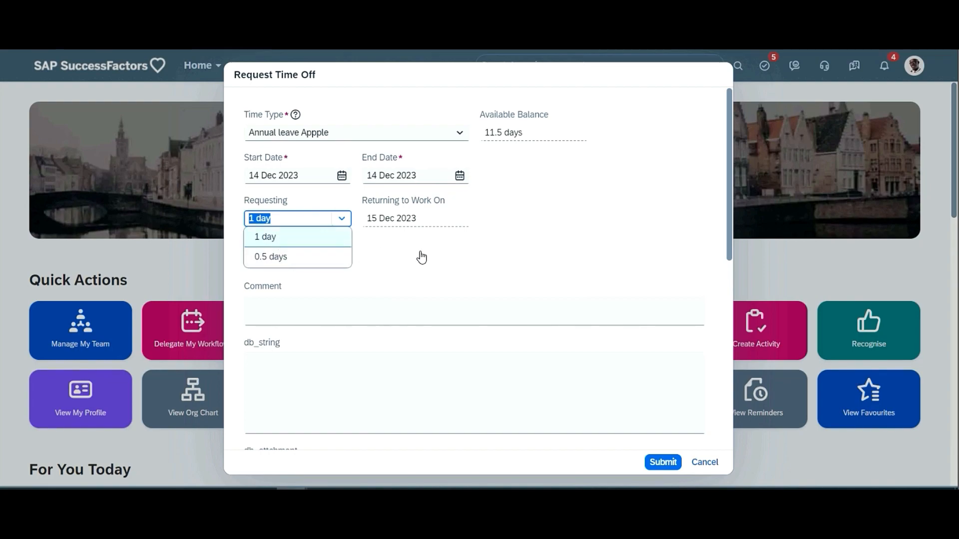
click(460, 186)
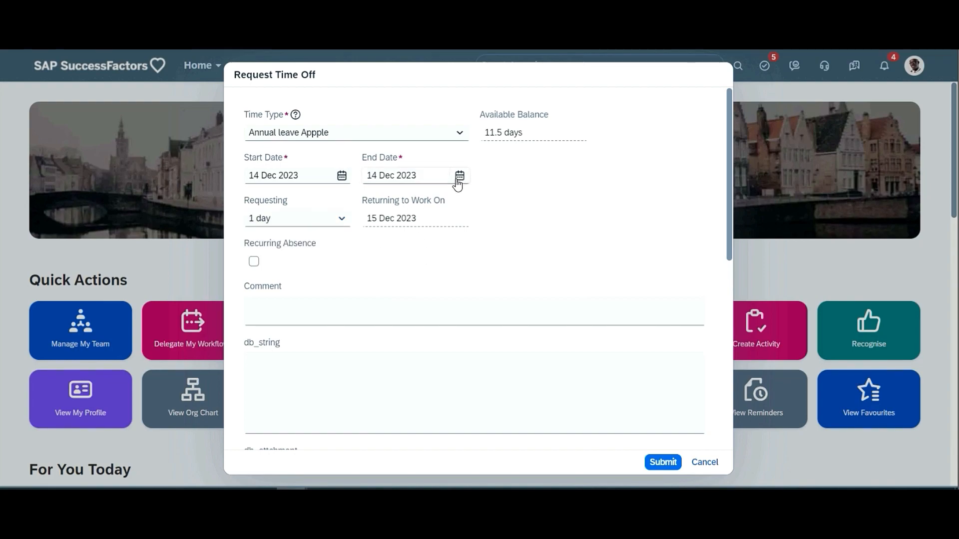
- Try to extend the annual leave request to an End Date of 30 Dec 2023 and highlight the requested duration
click(456, 181)
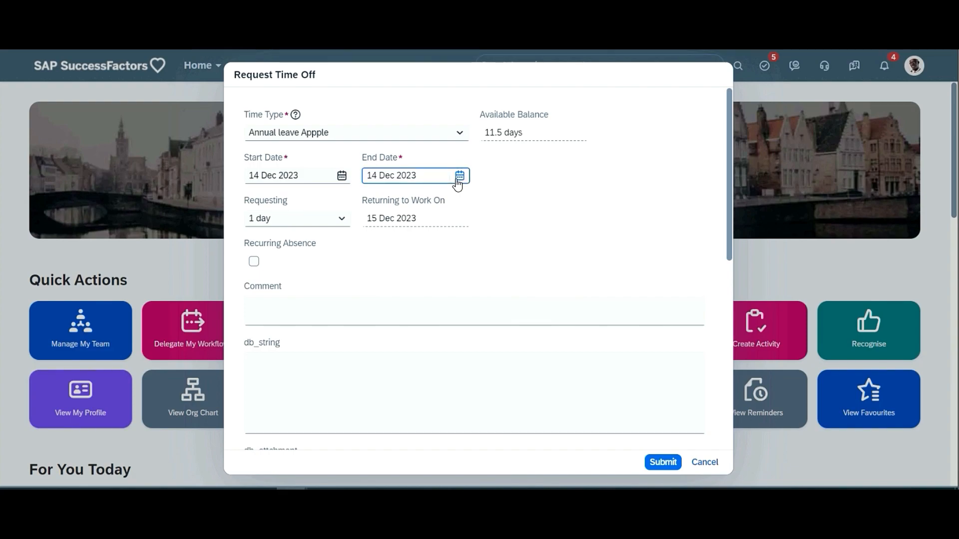
click(458, 182)
click(499, 299)
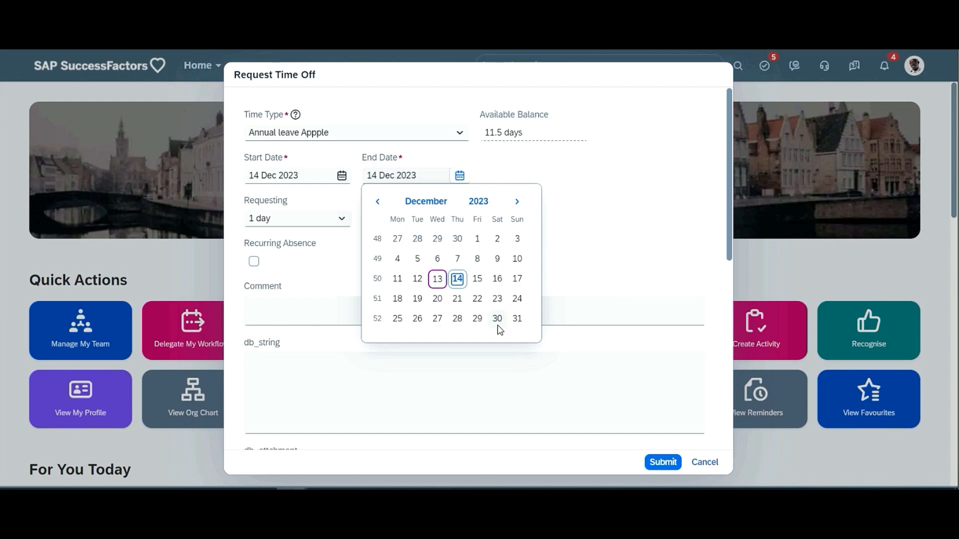
click(497, 325)
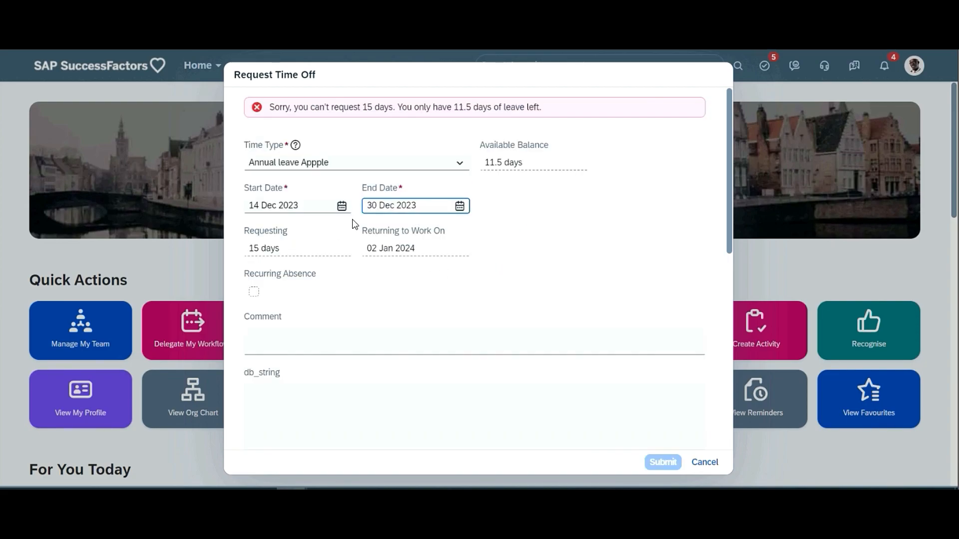
click(278, 247)
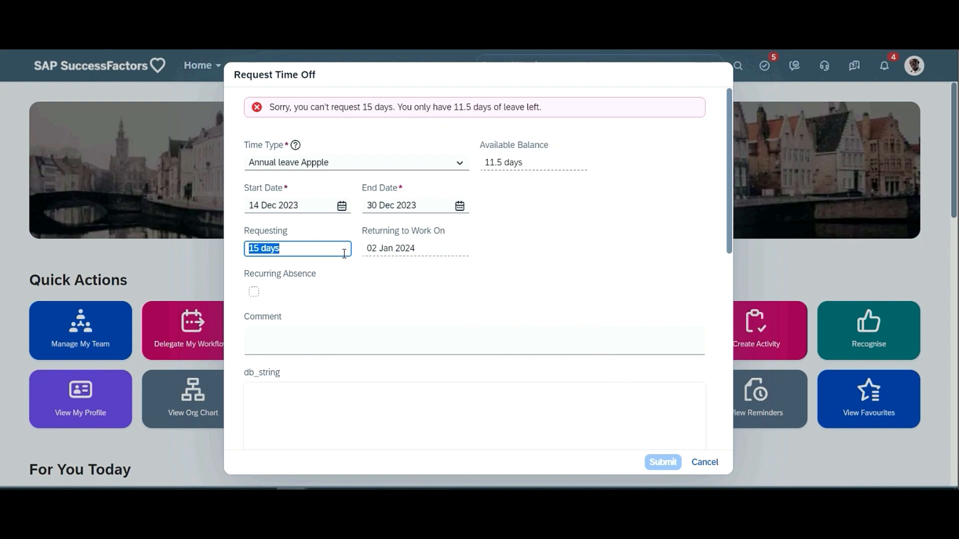
scroll(344, 254, down, 6)
scroll(355, 271, up, 3)
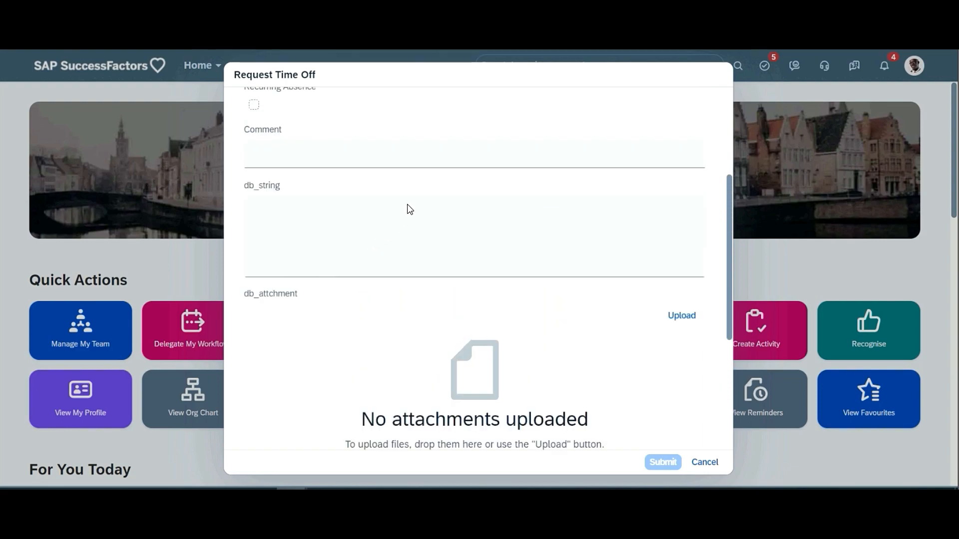
scroll(409, 209, up, 4)
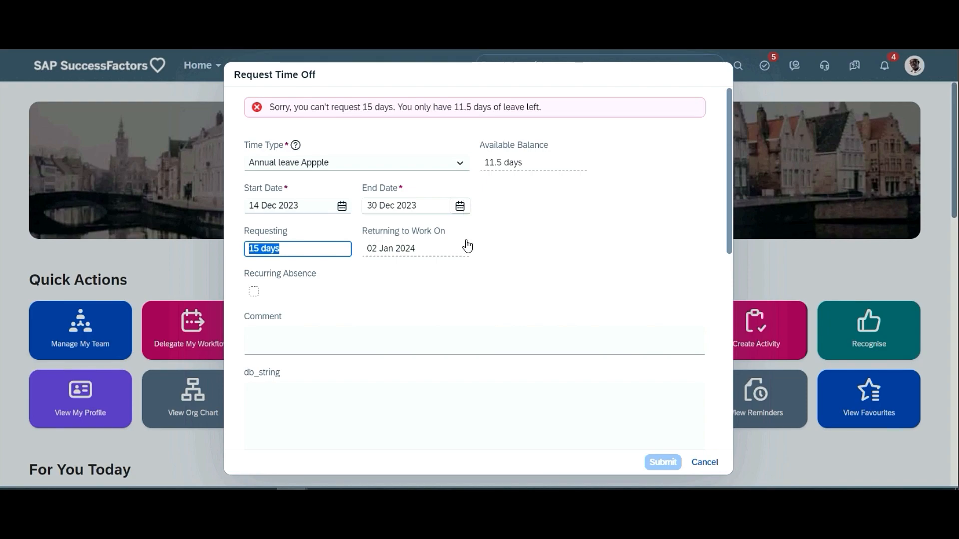
- Set the request's End Date back to 14 Dec 2023 and review the Requesting duration options
click(459, 206)
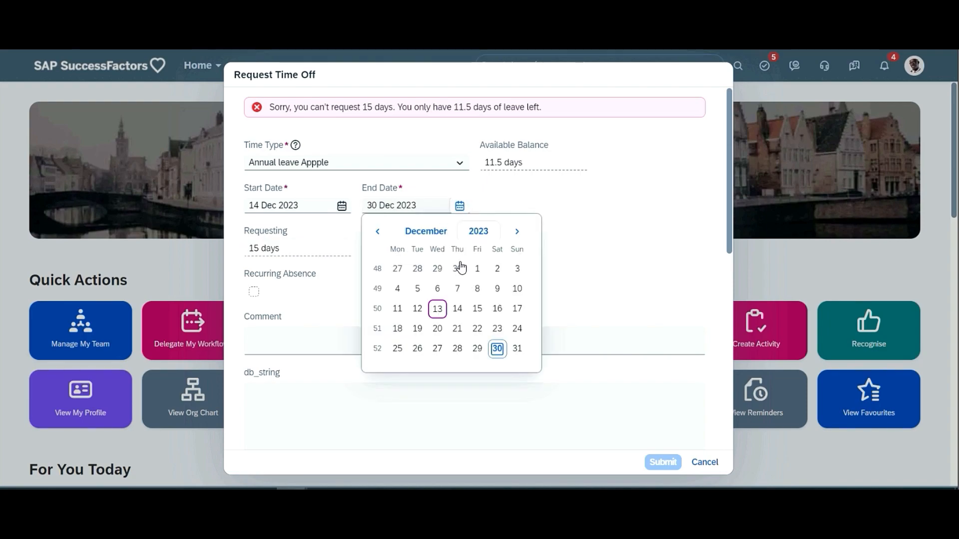
click(458, 309)
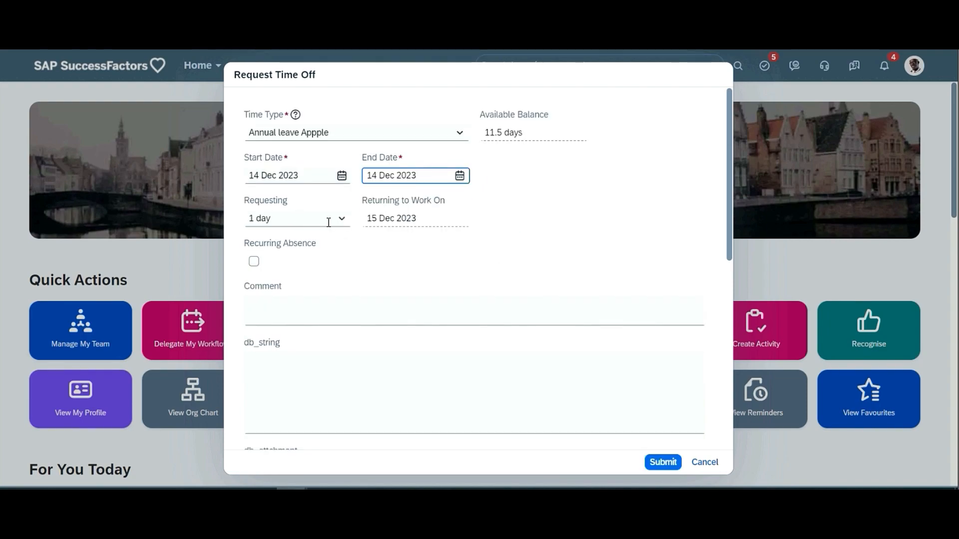
click(347, 221)
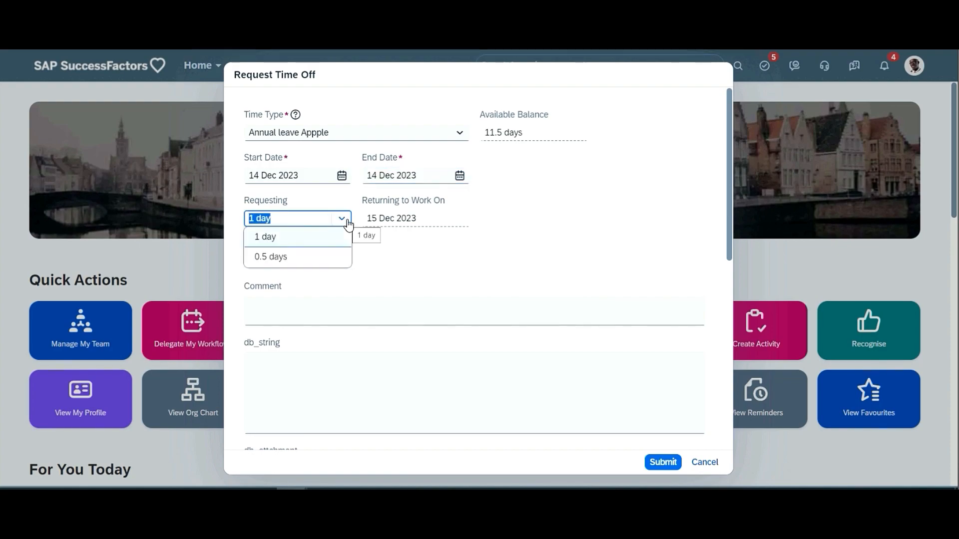
click(440, 184)
- Set the annual leave request's End Date to 15 Dec 2023 and submit the request
click(459, 176)
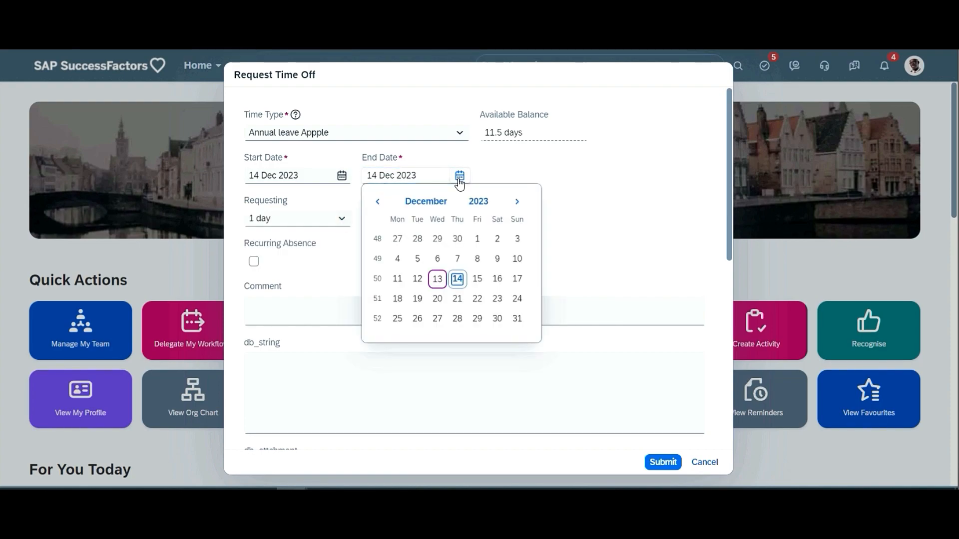
click(477, 280)
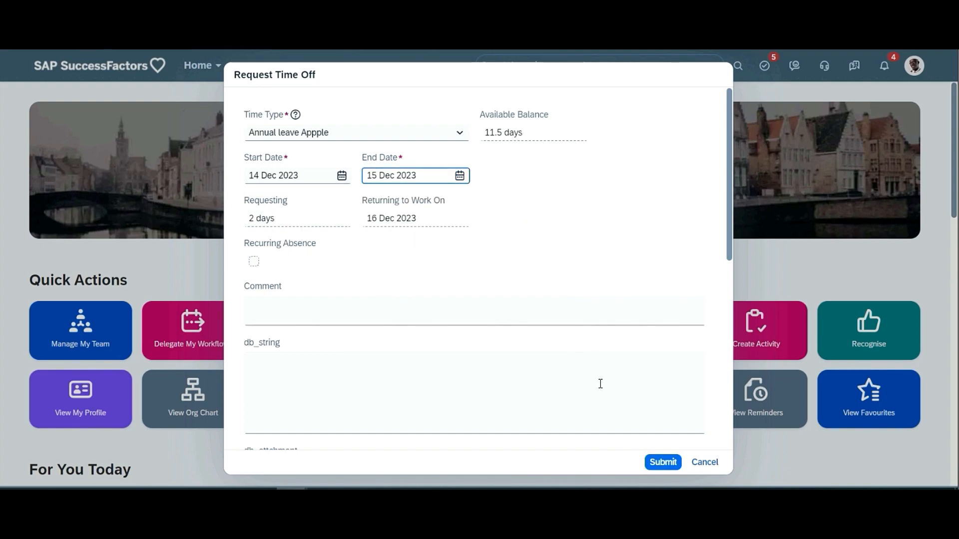
click(658, 463)
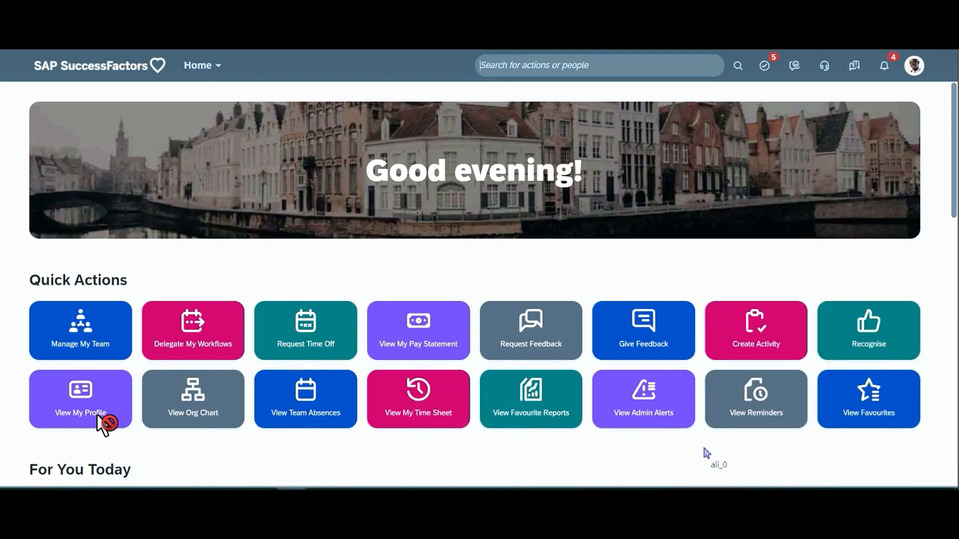
- Check the submitted leave in the Time section of the employee's profile and its Time Off calendar, and return to People Profile
click(98, 413)
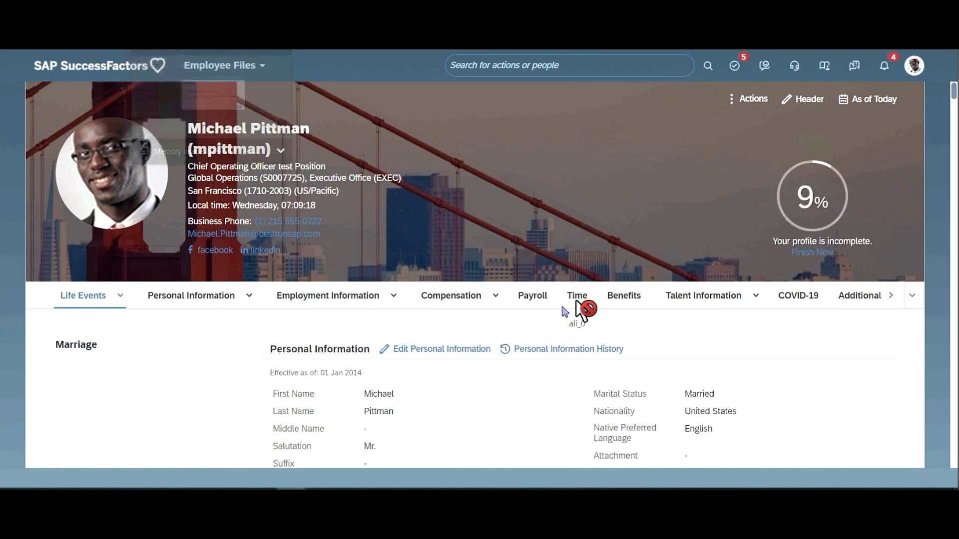
click(578, 298)
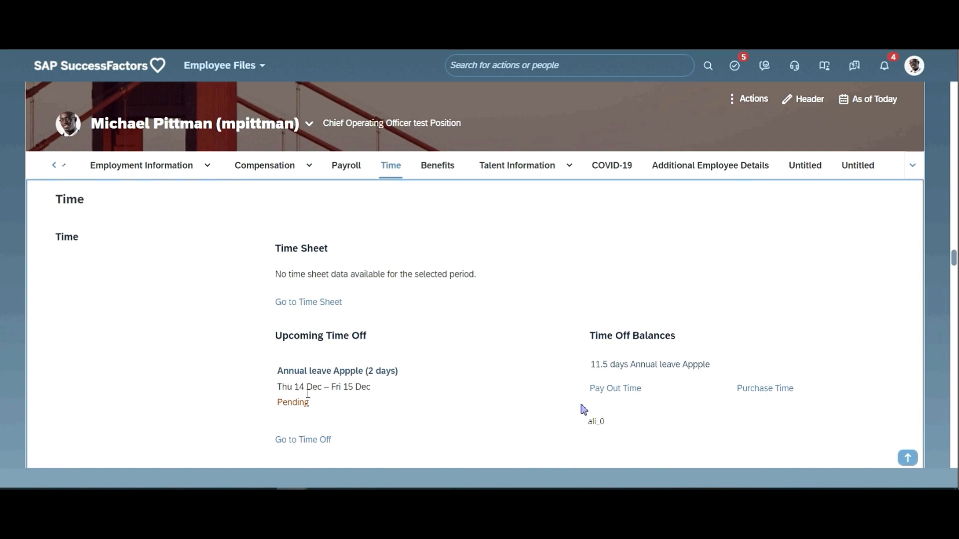
click(316, 448)
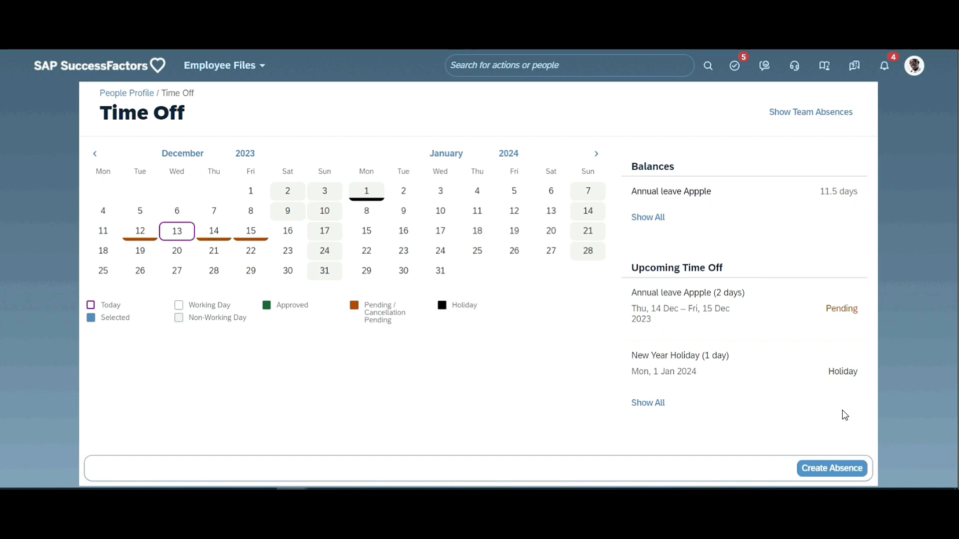
click(128, 98)
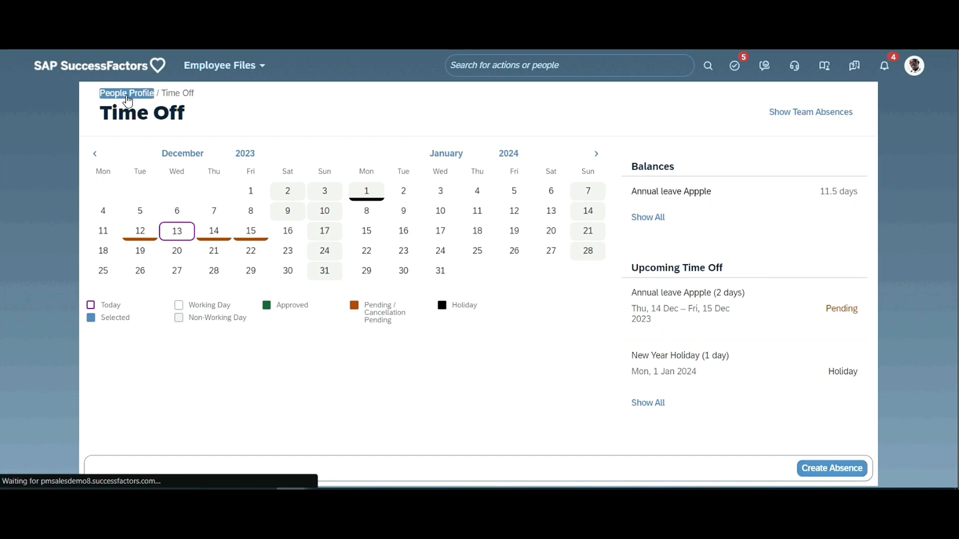